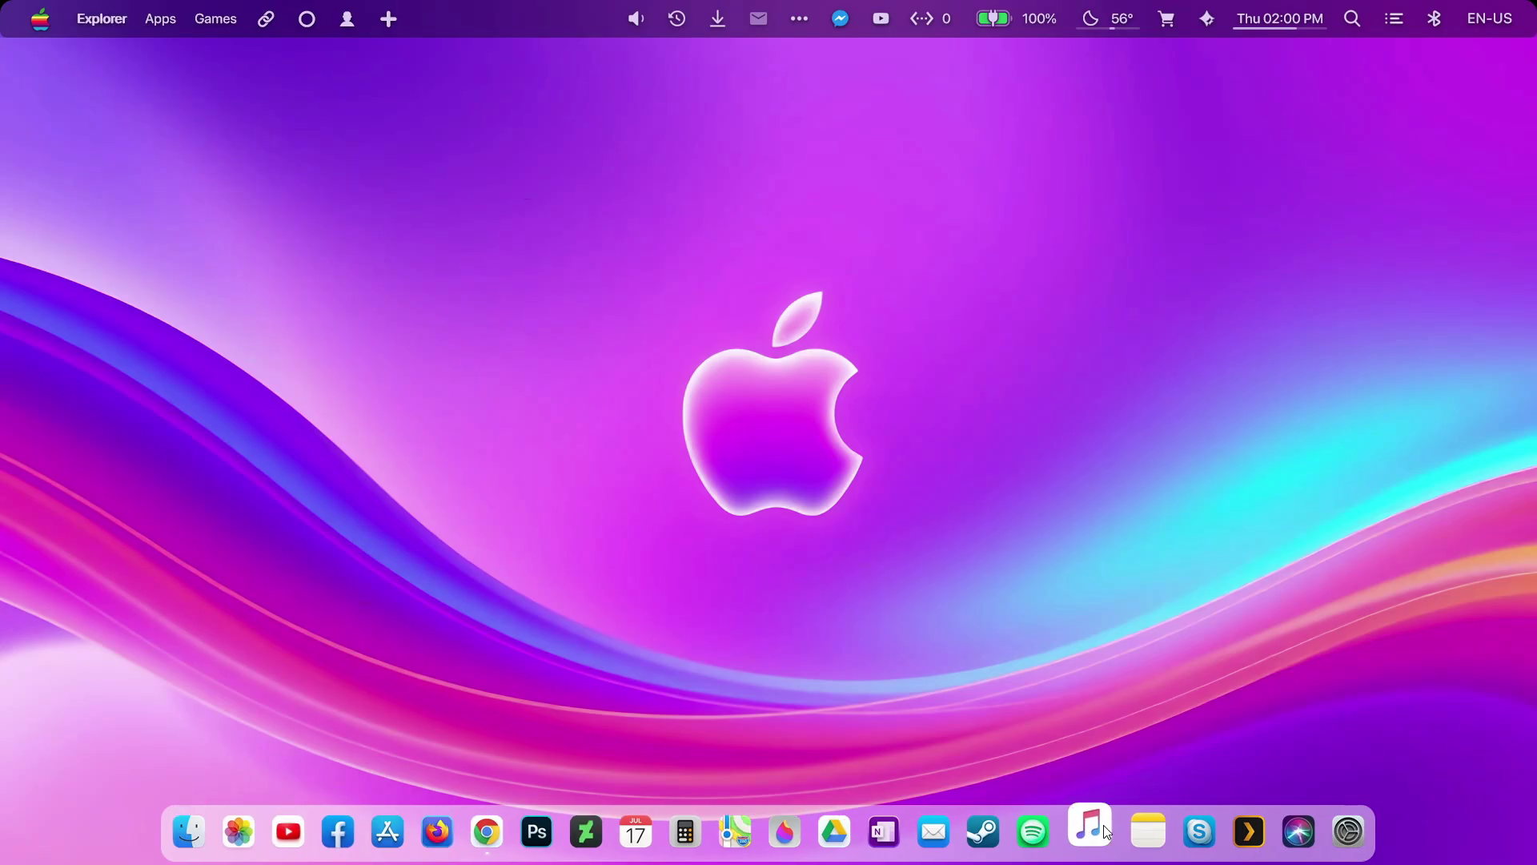
# Step: Examine the macOS-styled file explorer by browsing Local Disk (C:), maximizing, restoring and moving its window, and close it
pyautogui.click(198, 829)
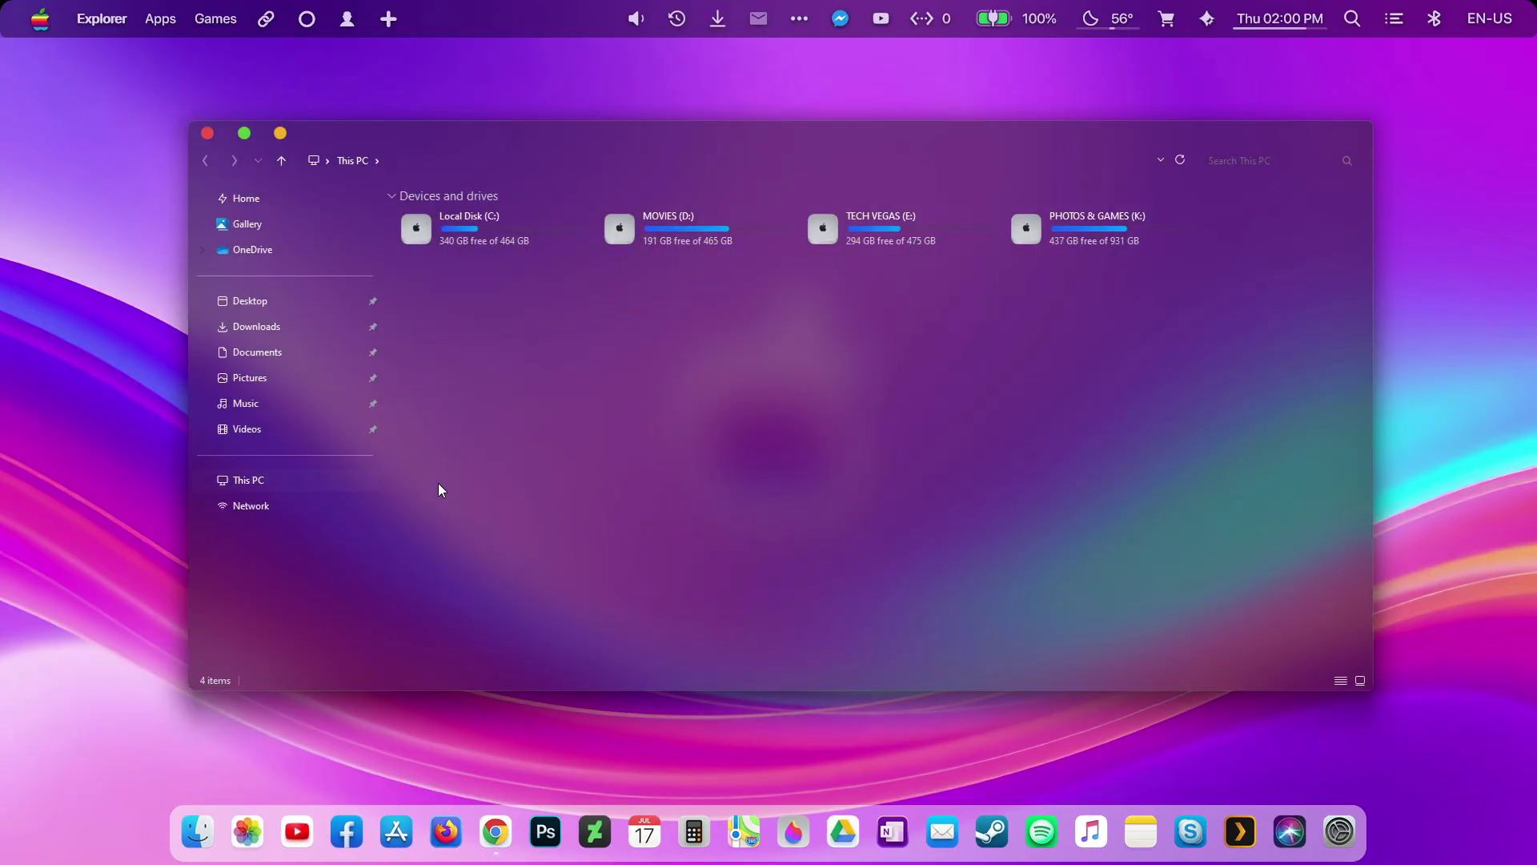
pyautogui.doubleClick(453, 233)
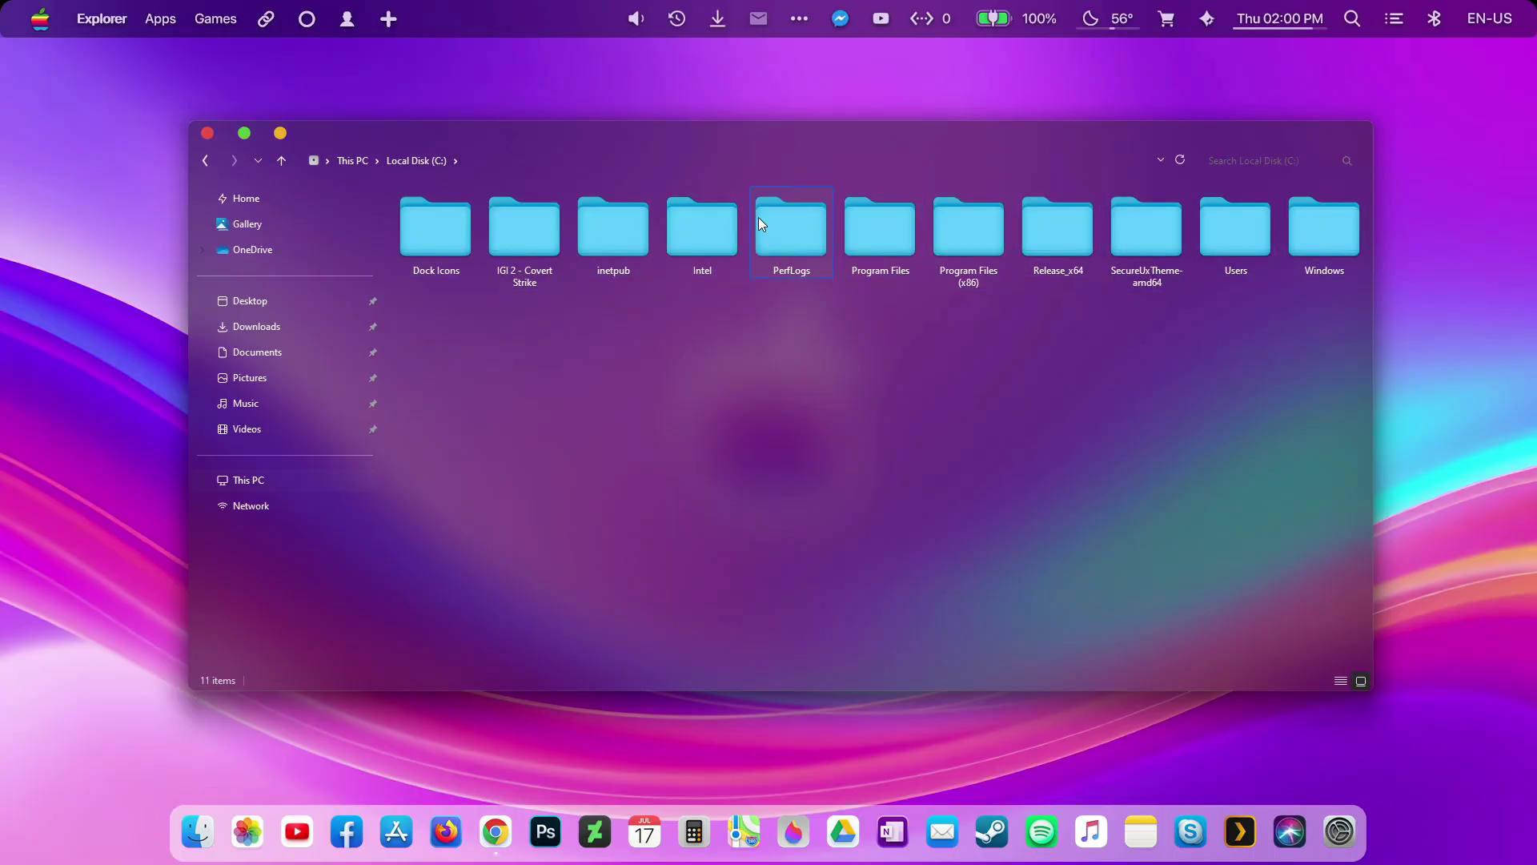
pyautogui.click(245, 132)
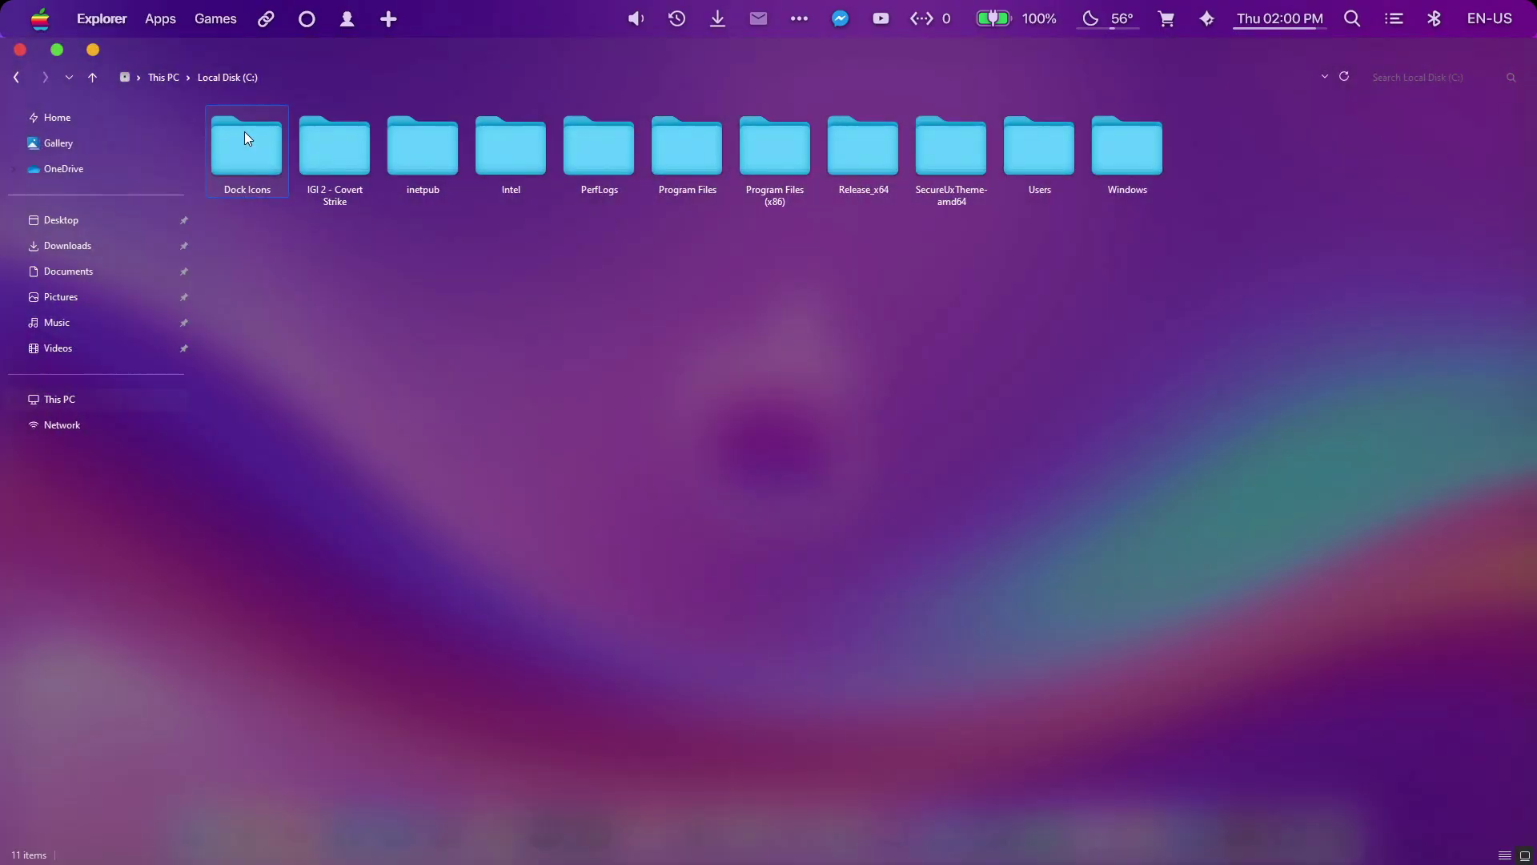
pyautogui.click(58, 49)
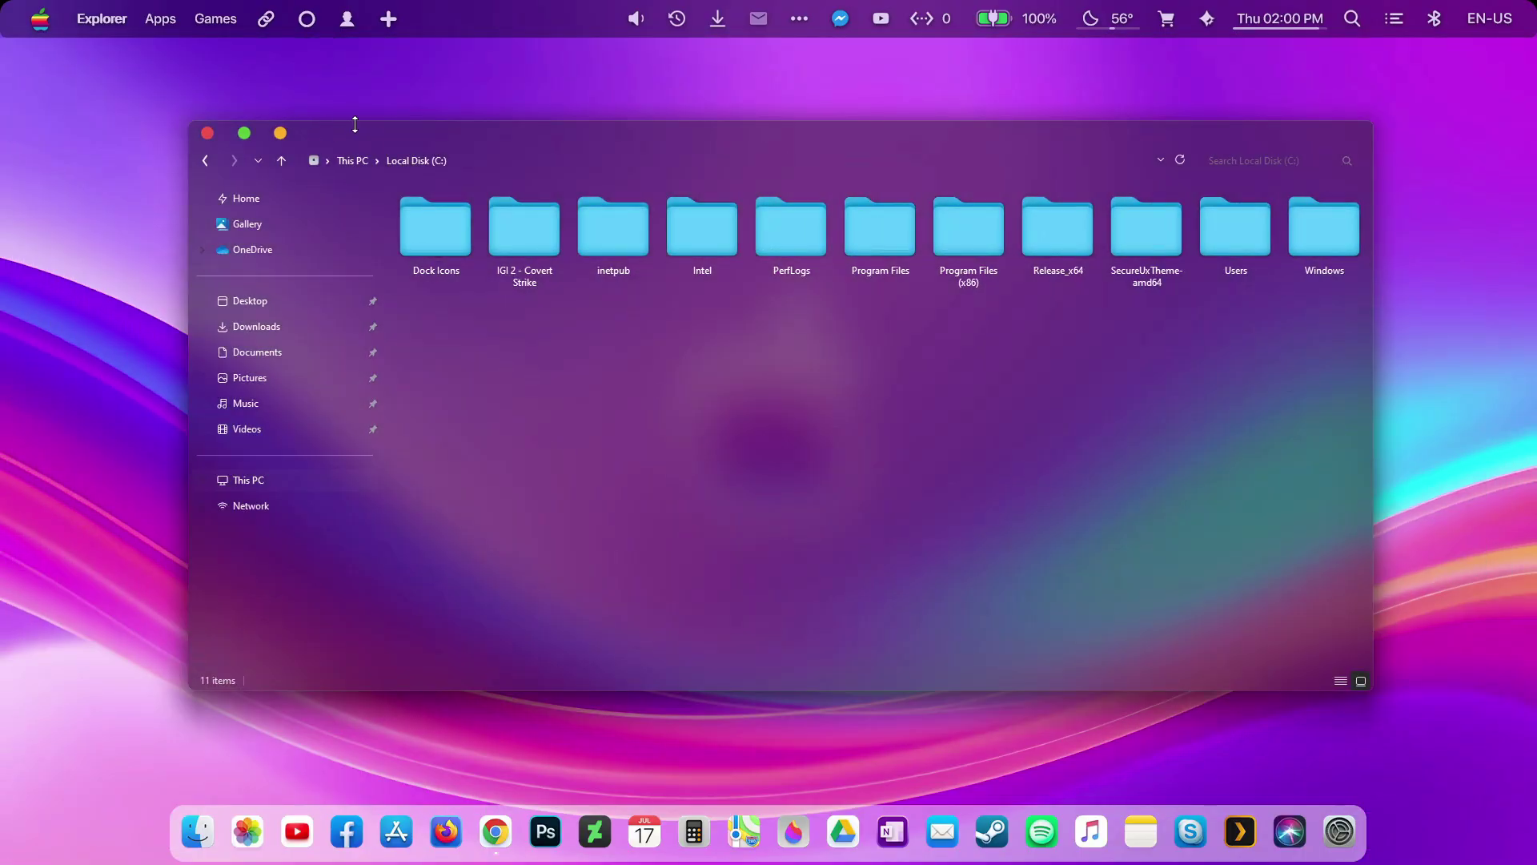
pyautogui.click(253, 490)
pyautogui.moveTo(660, 132); pyautogui.dragTo(700, 148)
pyautogui.doubleClick(700, 148)
pyautogui.doubleClick(621, 46)
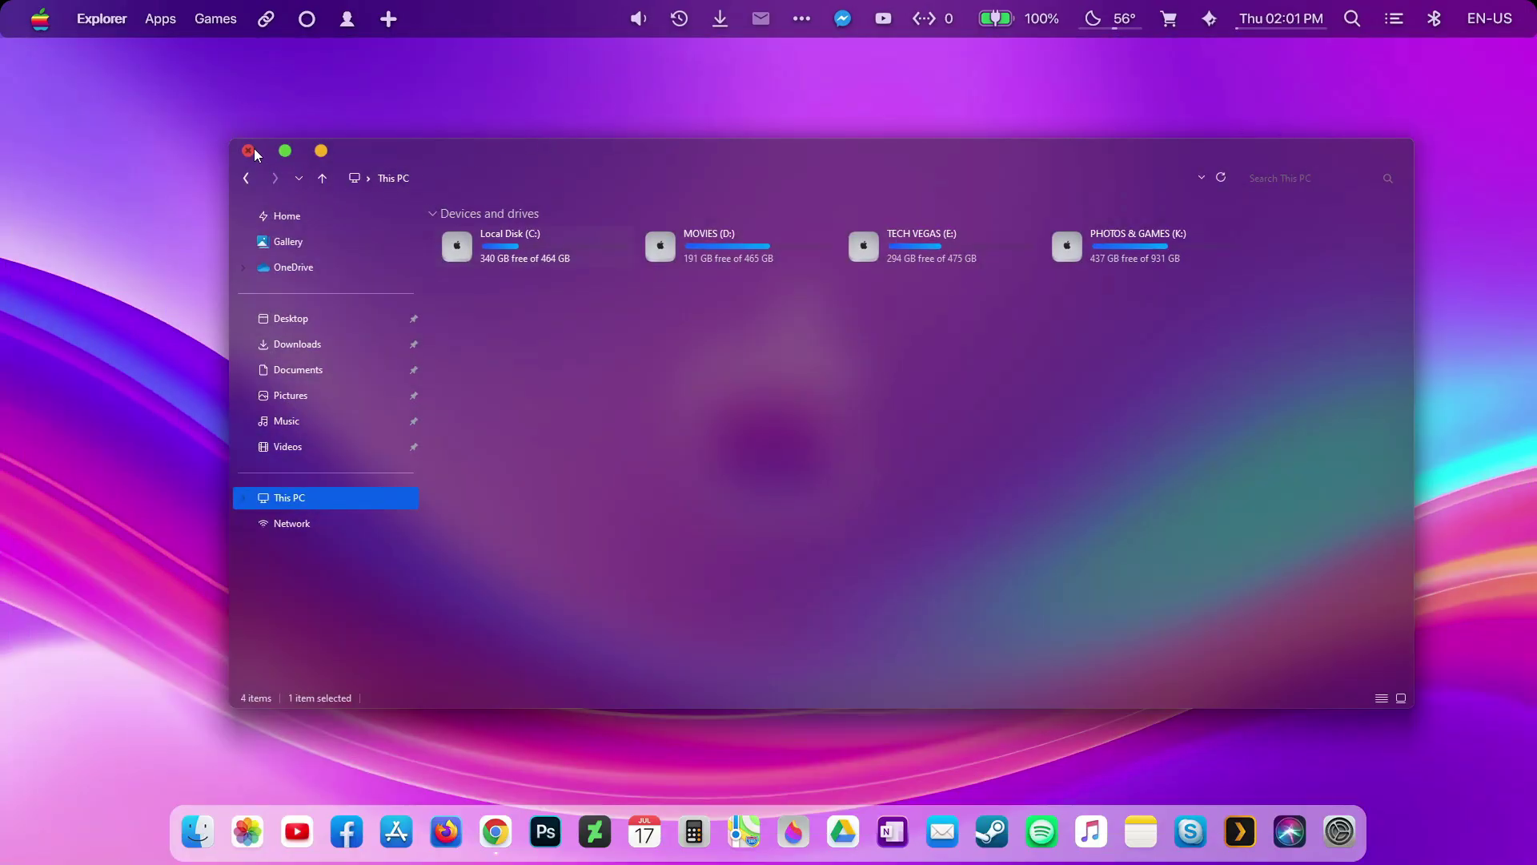
pyautogui.click(249, 151)
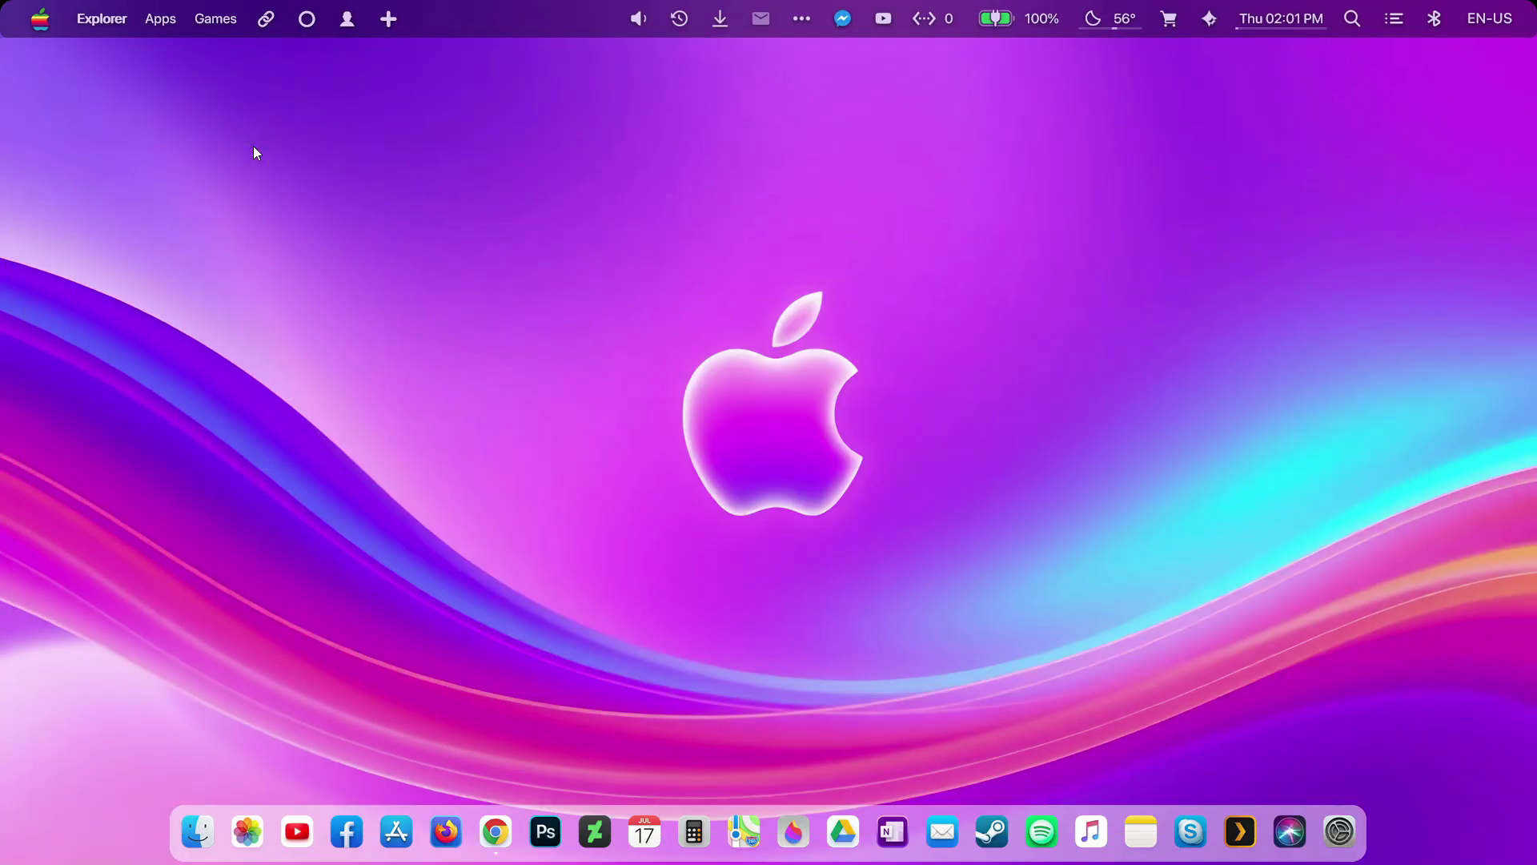
# Step: Examine the Droptop home options, the notification center and the battery and power options of the macOS-styled desktop
pyautogui.click(36, 24)
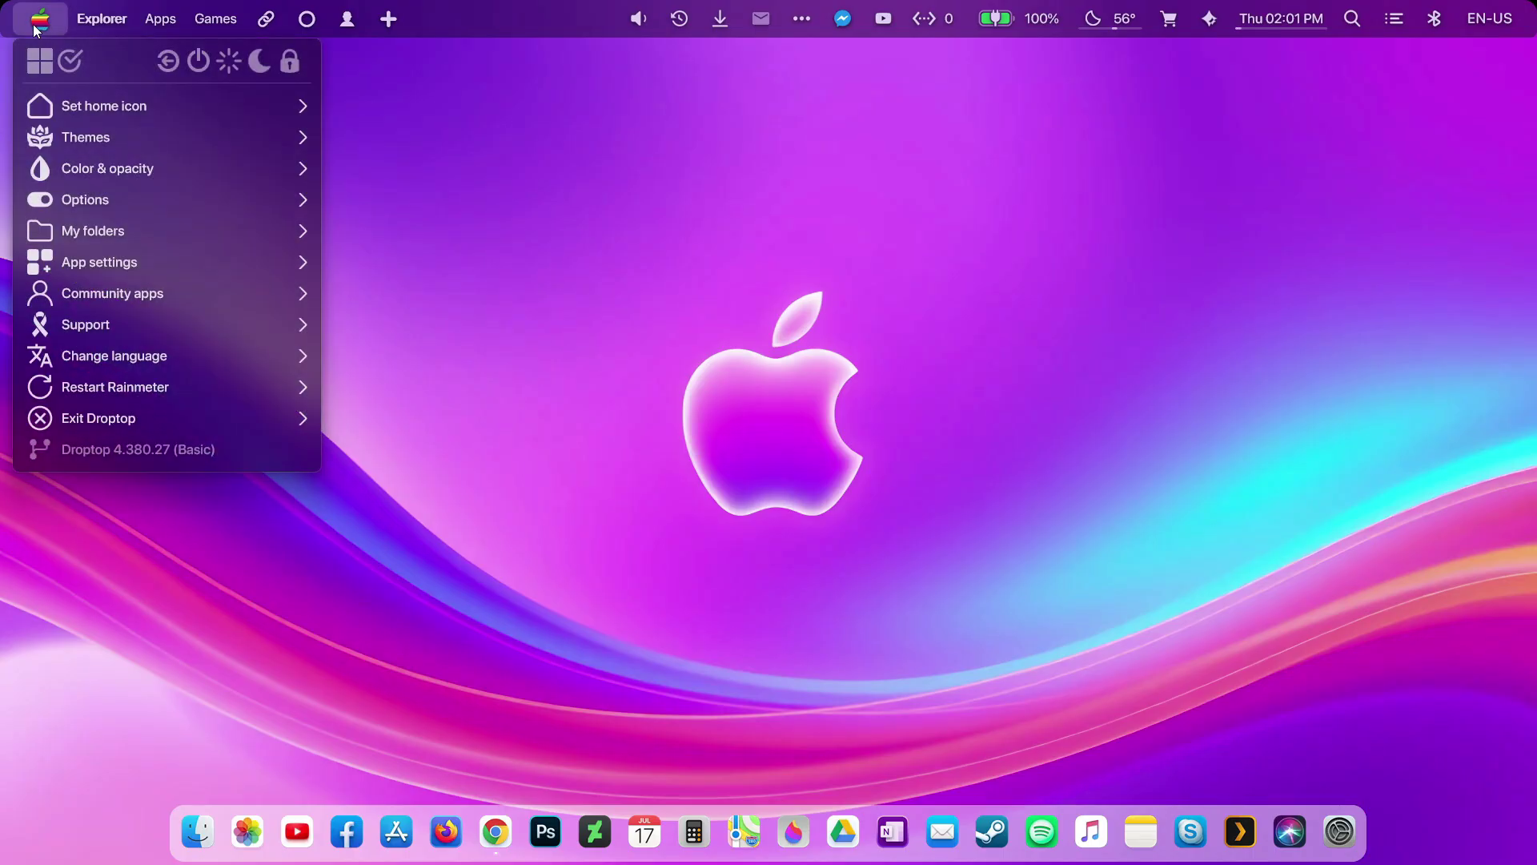
pyautogui.click(282, 477)
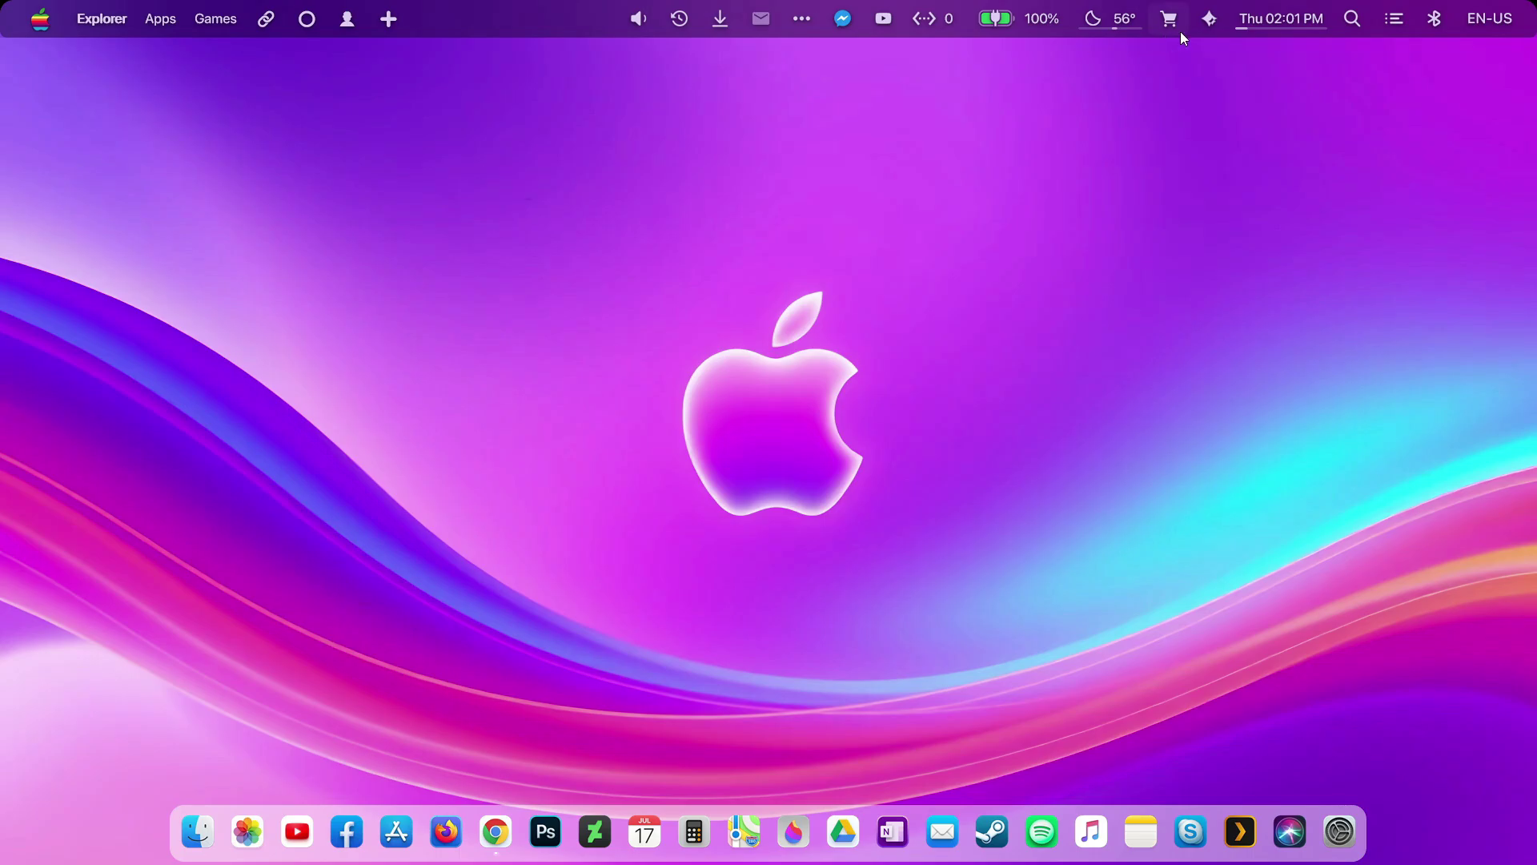
pyautogui.click(1397, 25)
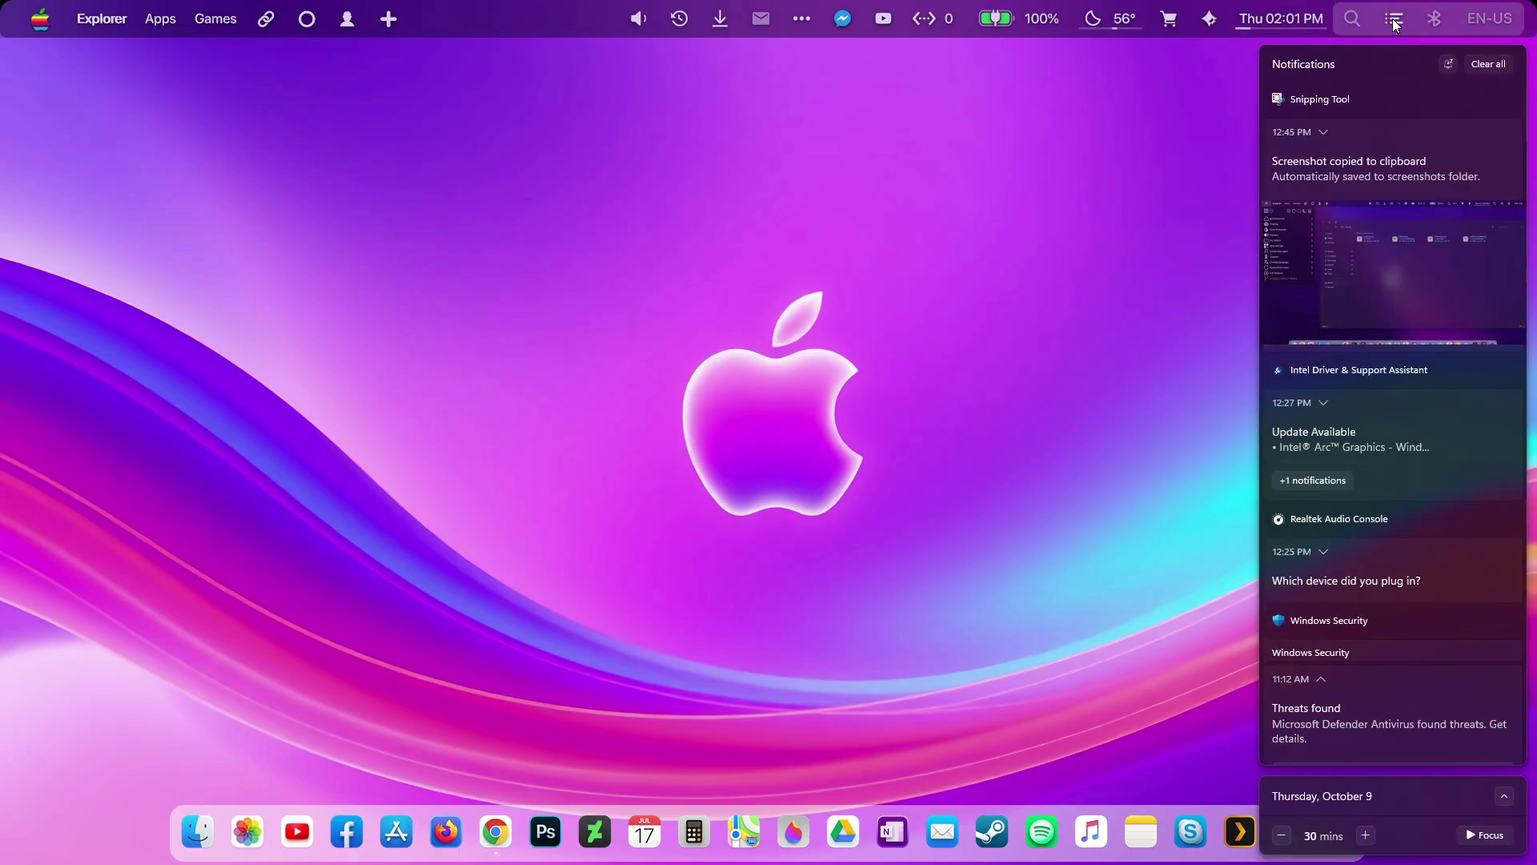
pyautogui.click(1394, 19)
pyautogui.click(1398, 24)
pyautogui.click(1392, 24)
pyautogui.click(1011, 27)
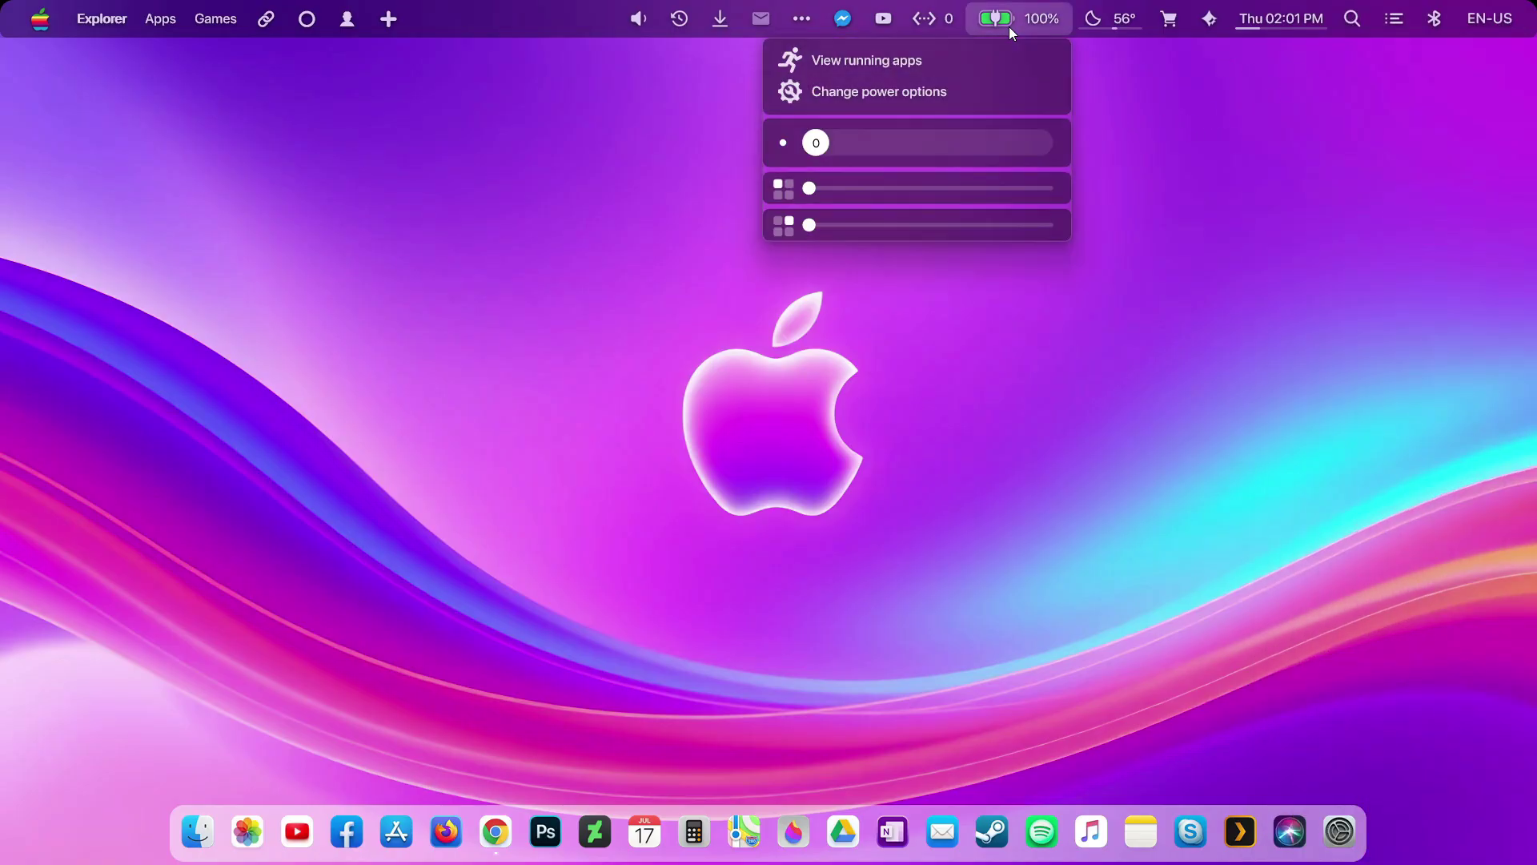
pyautogui.click(695, 190)
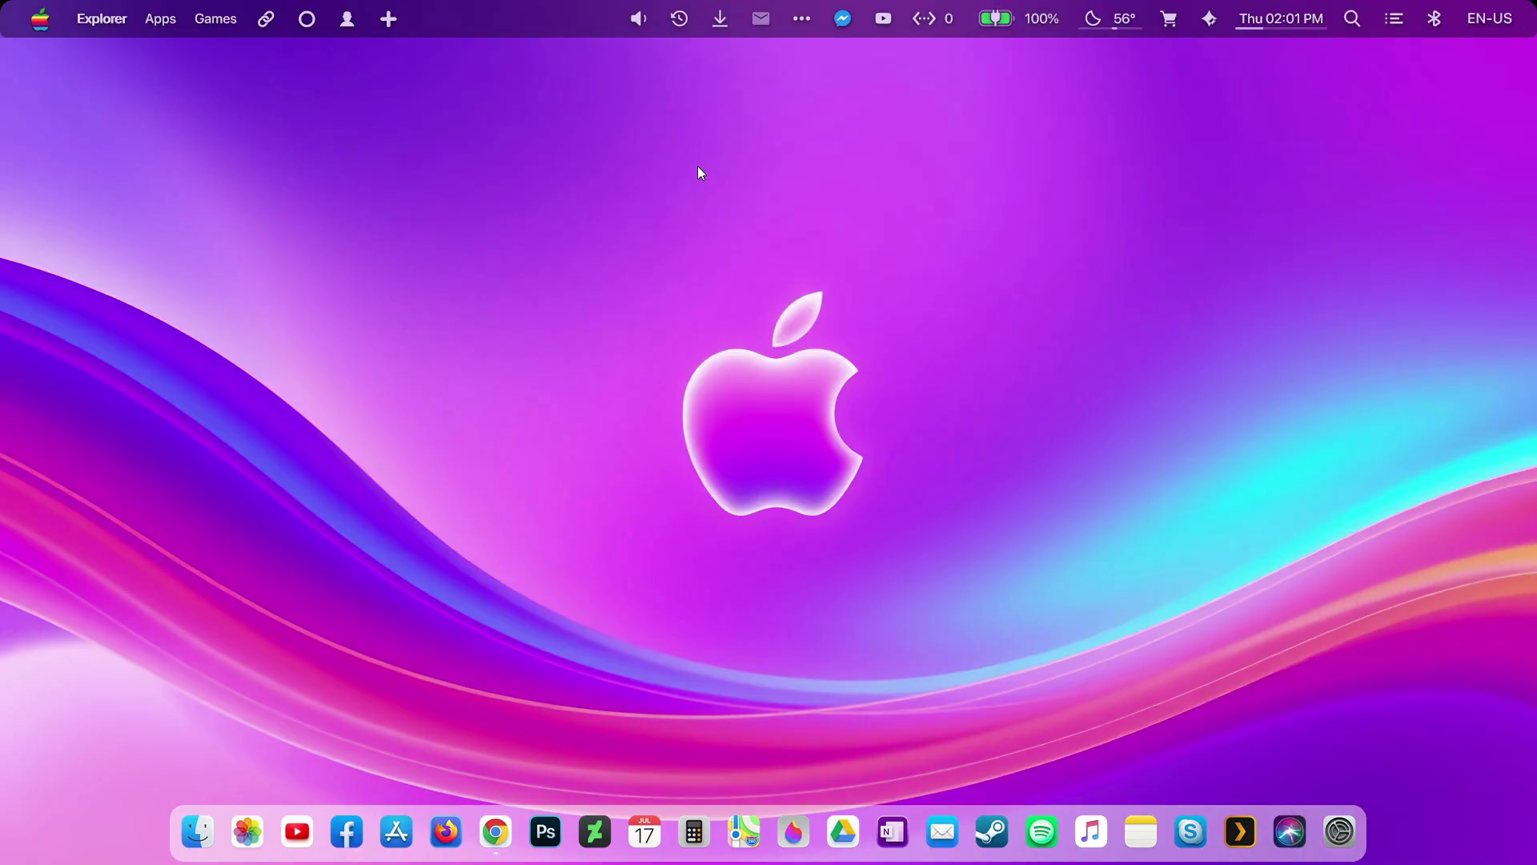
# Step: Dismiss the WebNowPlaying extension suggestion in the volume and media controls
pyautogui.click(632, 17)
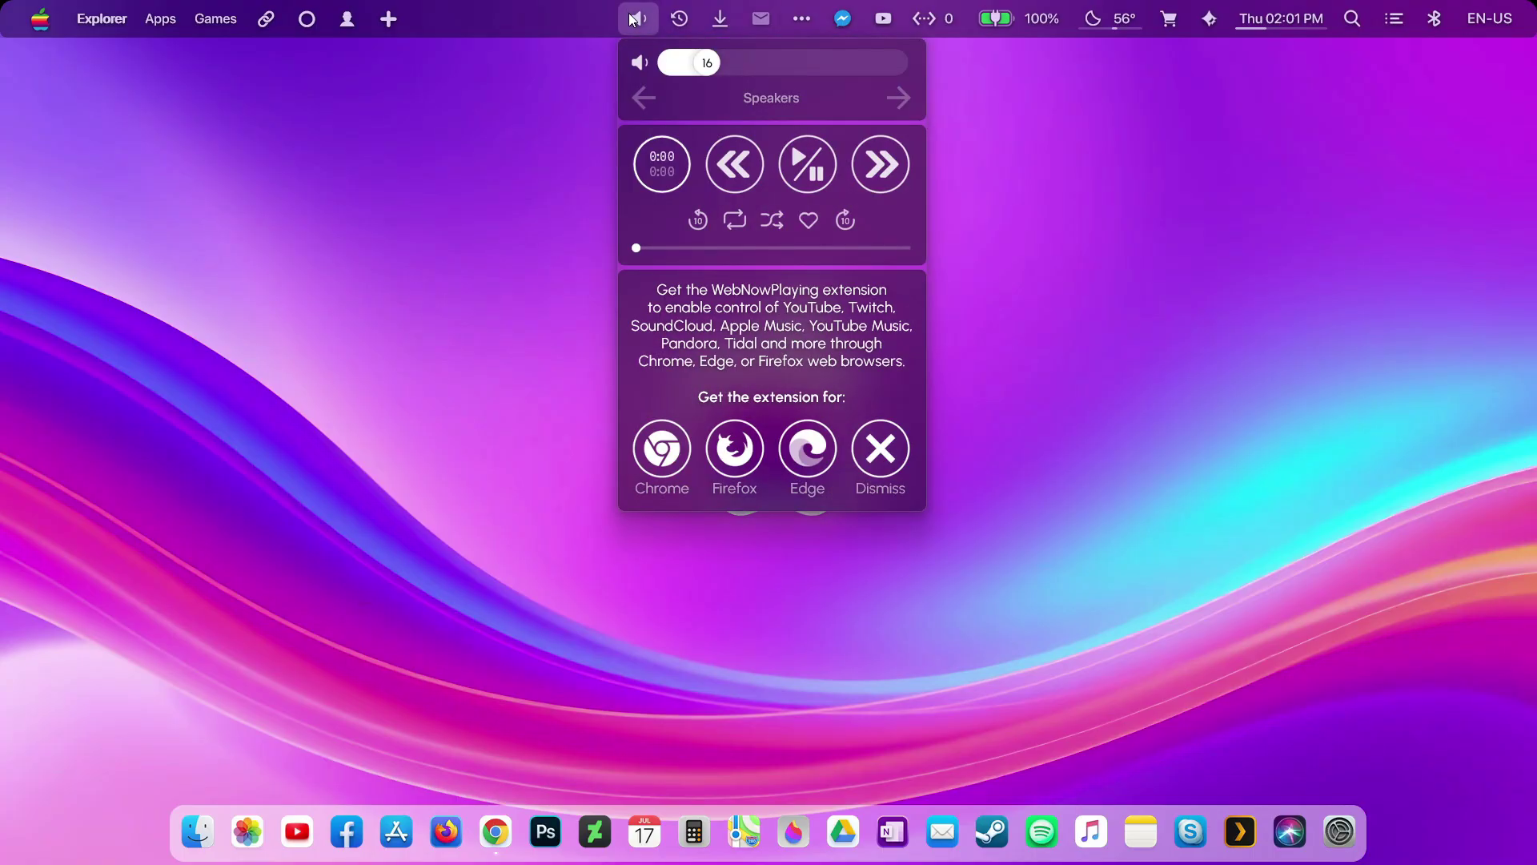
pyautogui.click(898, 442)
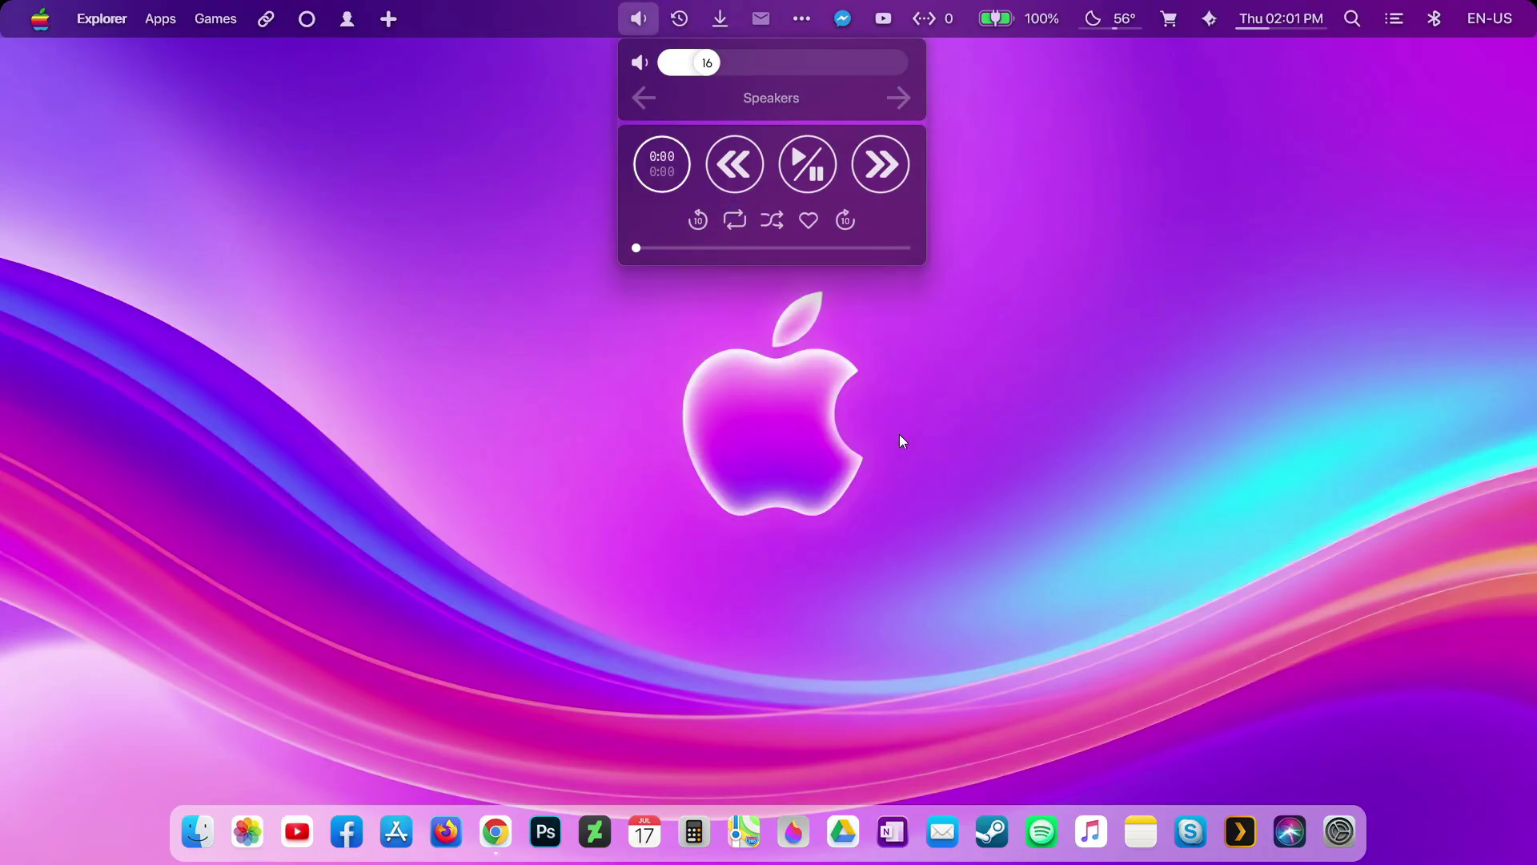
pyautogui.click(652, 22)
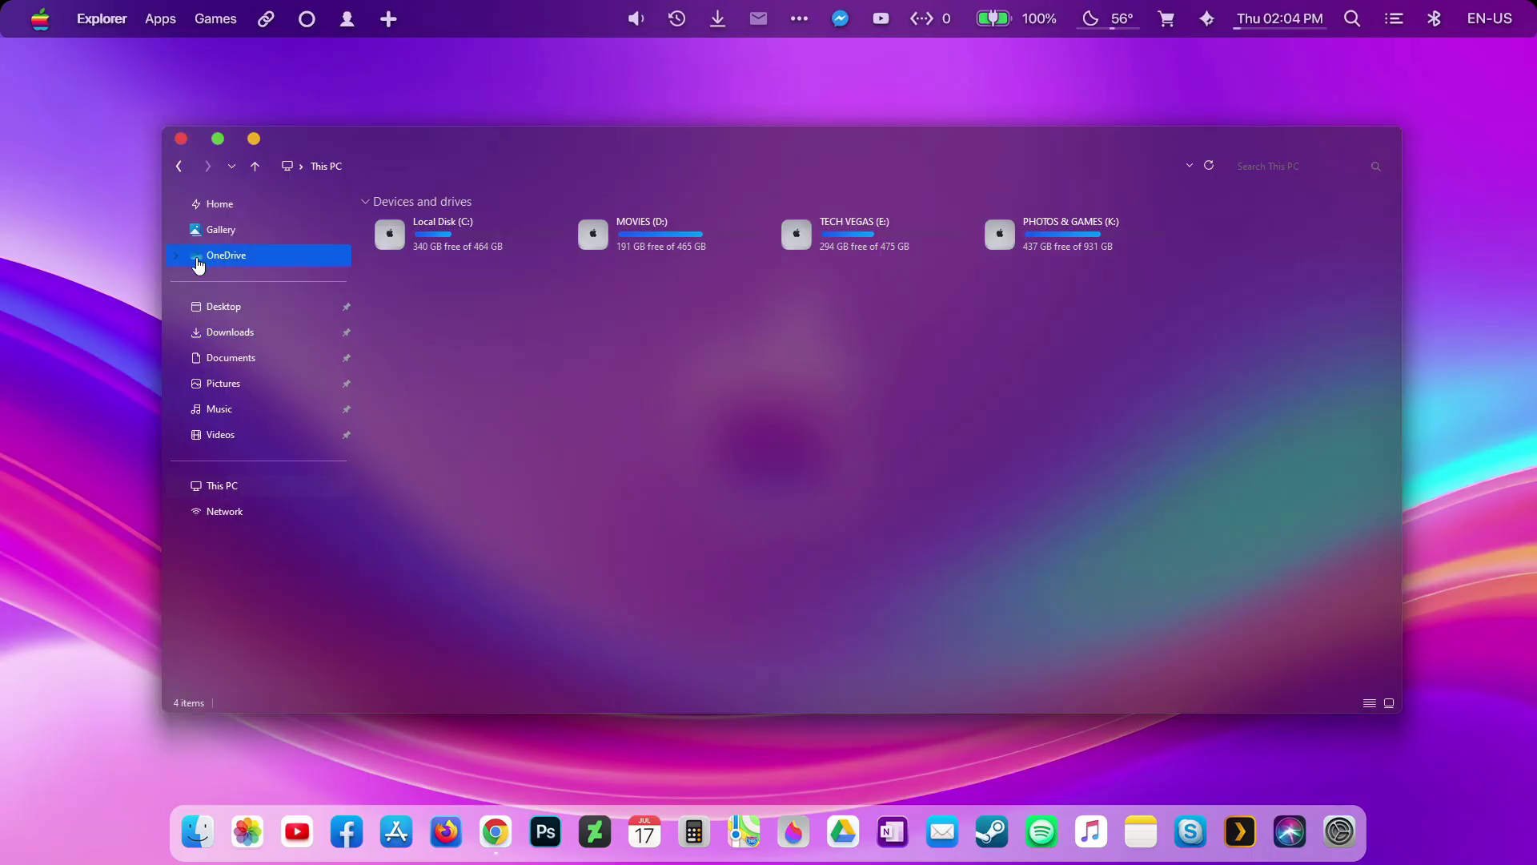
# Step: Look through the Explorer, Apps and Games entries and the remaining items of the Droptop bar
pyautogui.click(104, 19)
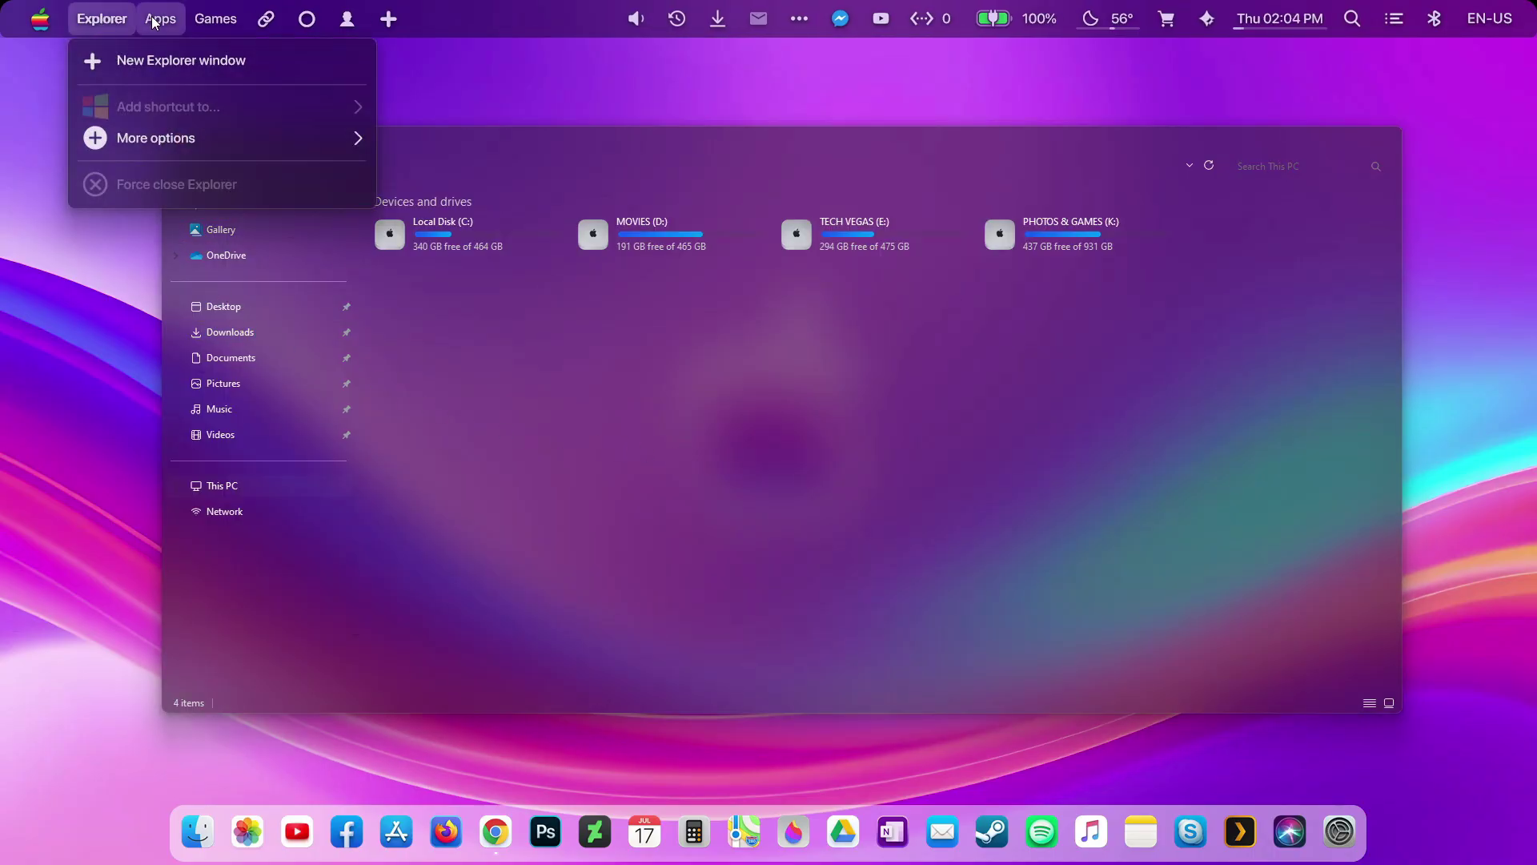
pyautogui.moveTo(154, 22)
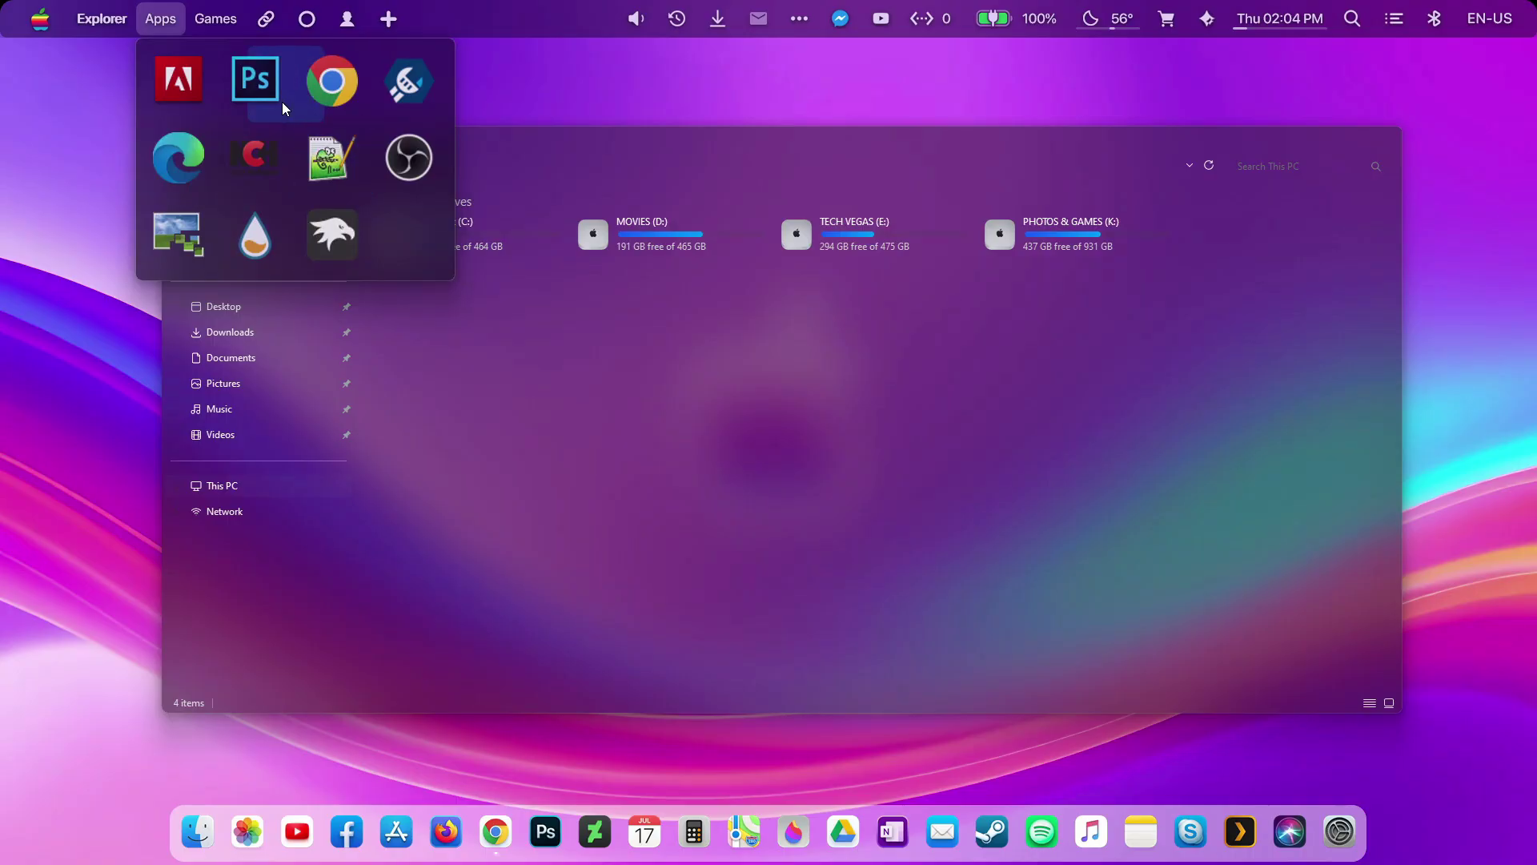
pyautogui.moveTo(218, 24)
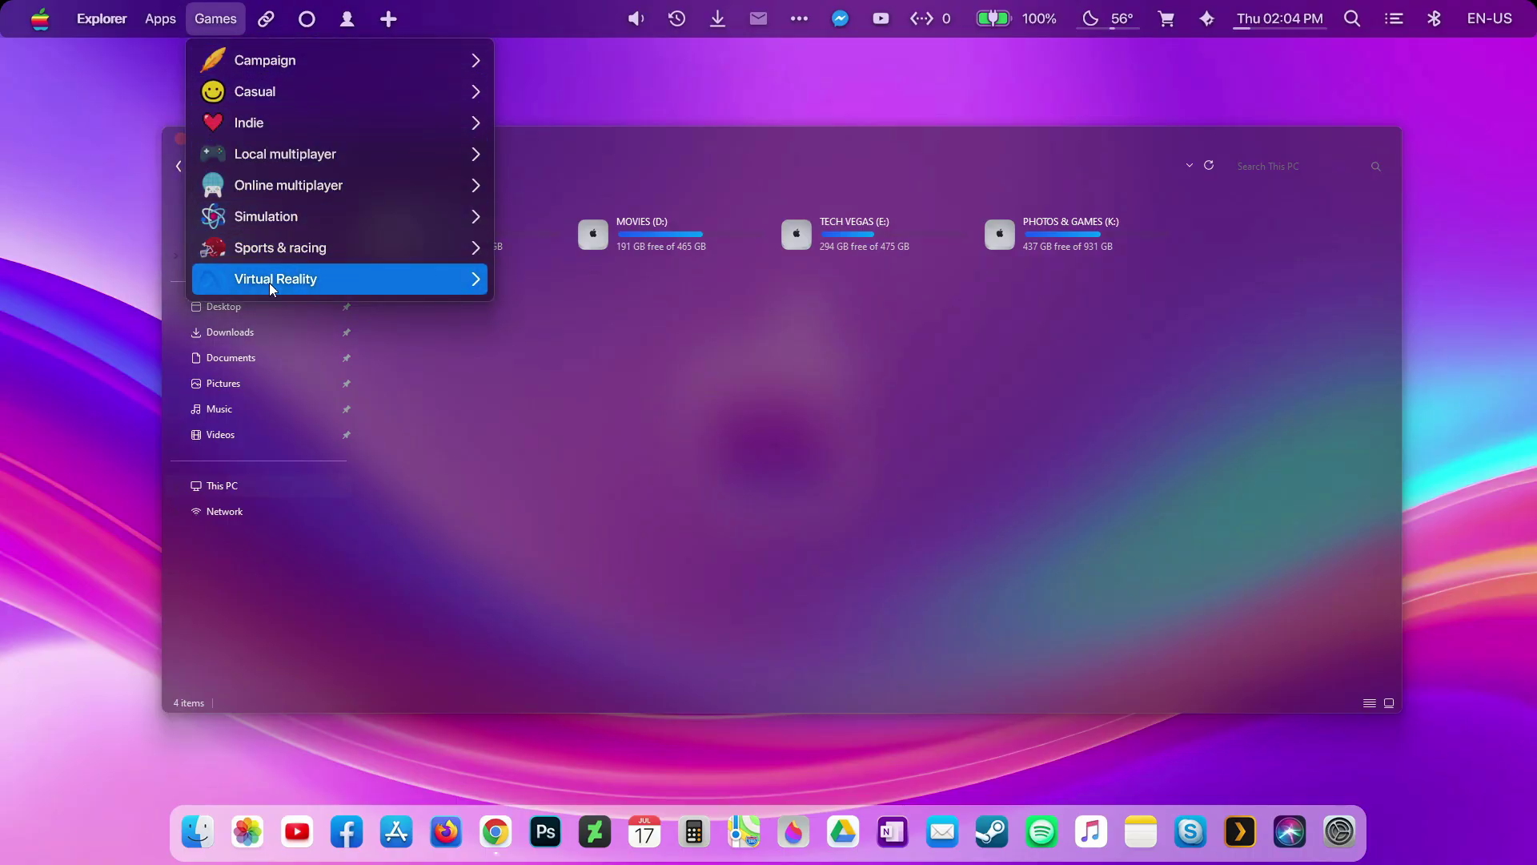
pyautogui.moveTo(266, 19)
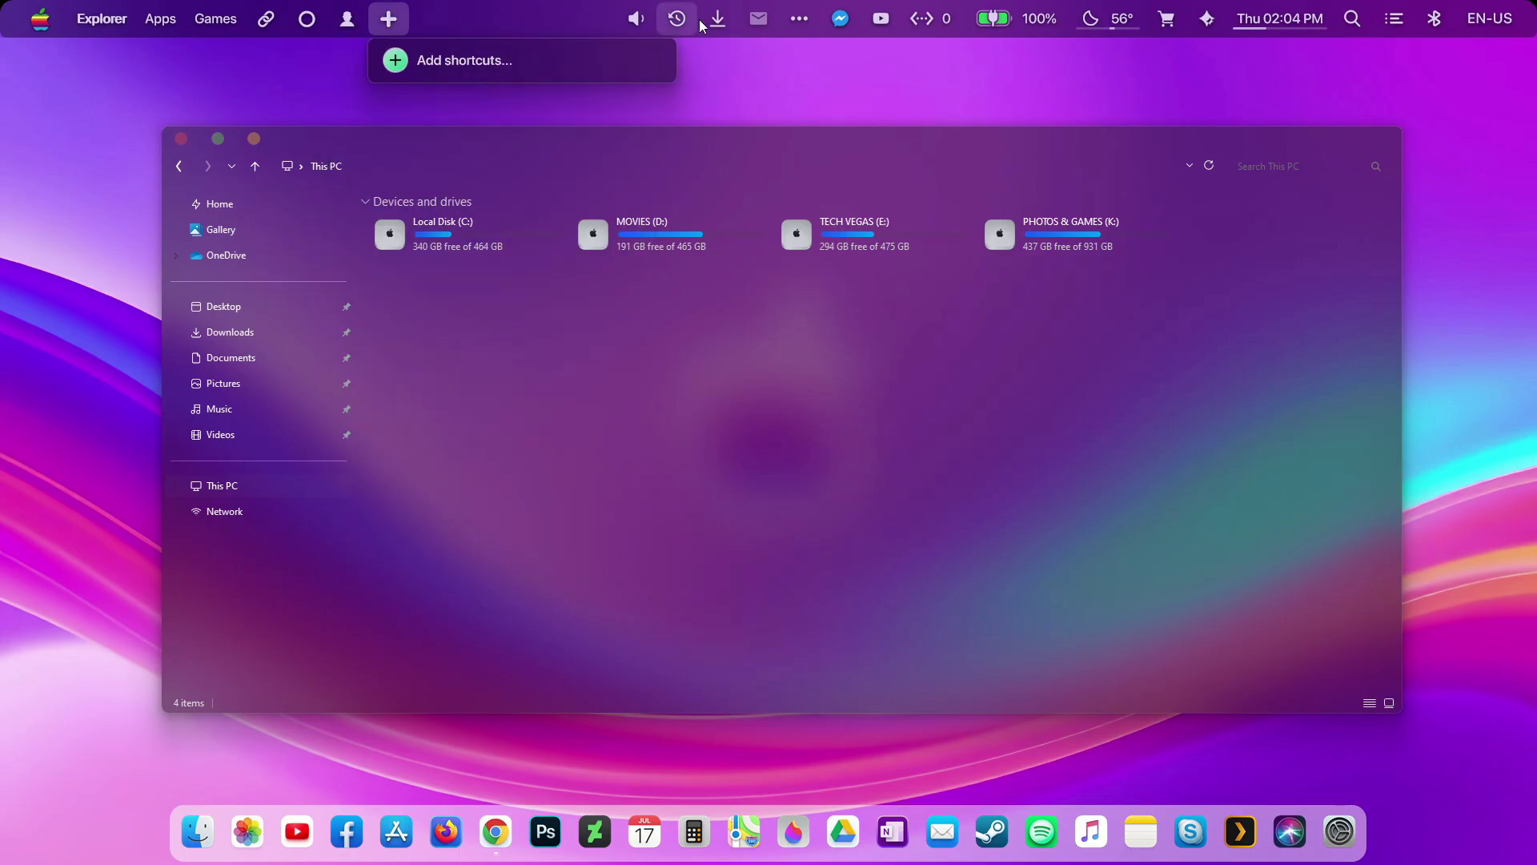
pyautogui.moveTo(1325, 22)
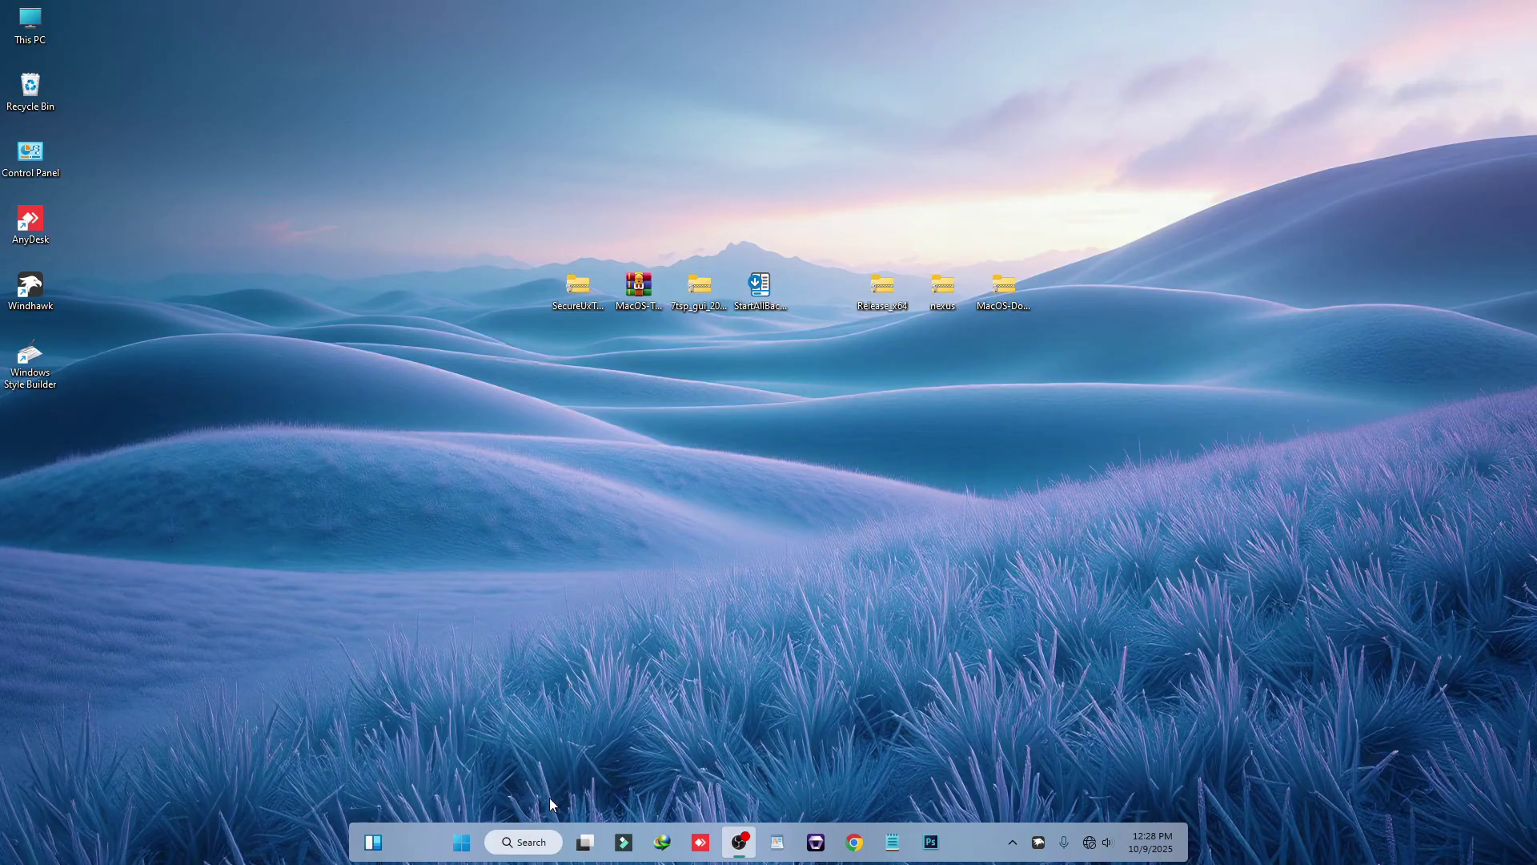
# Step: Search Windows for "crea", open the restore point settings and move the System Properties dialog toward the middle of the desktop
pyautogui.click(537, 845)
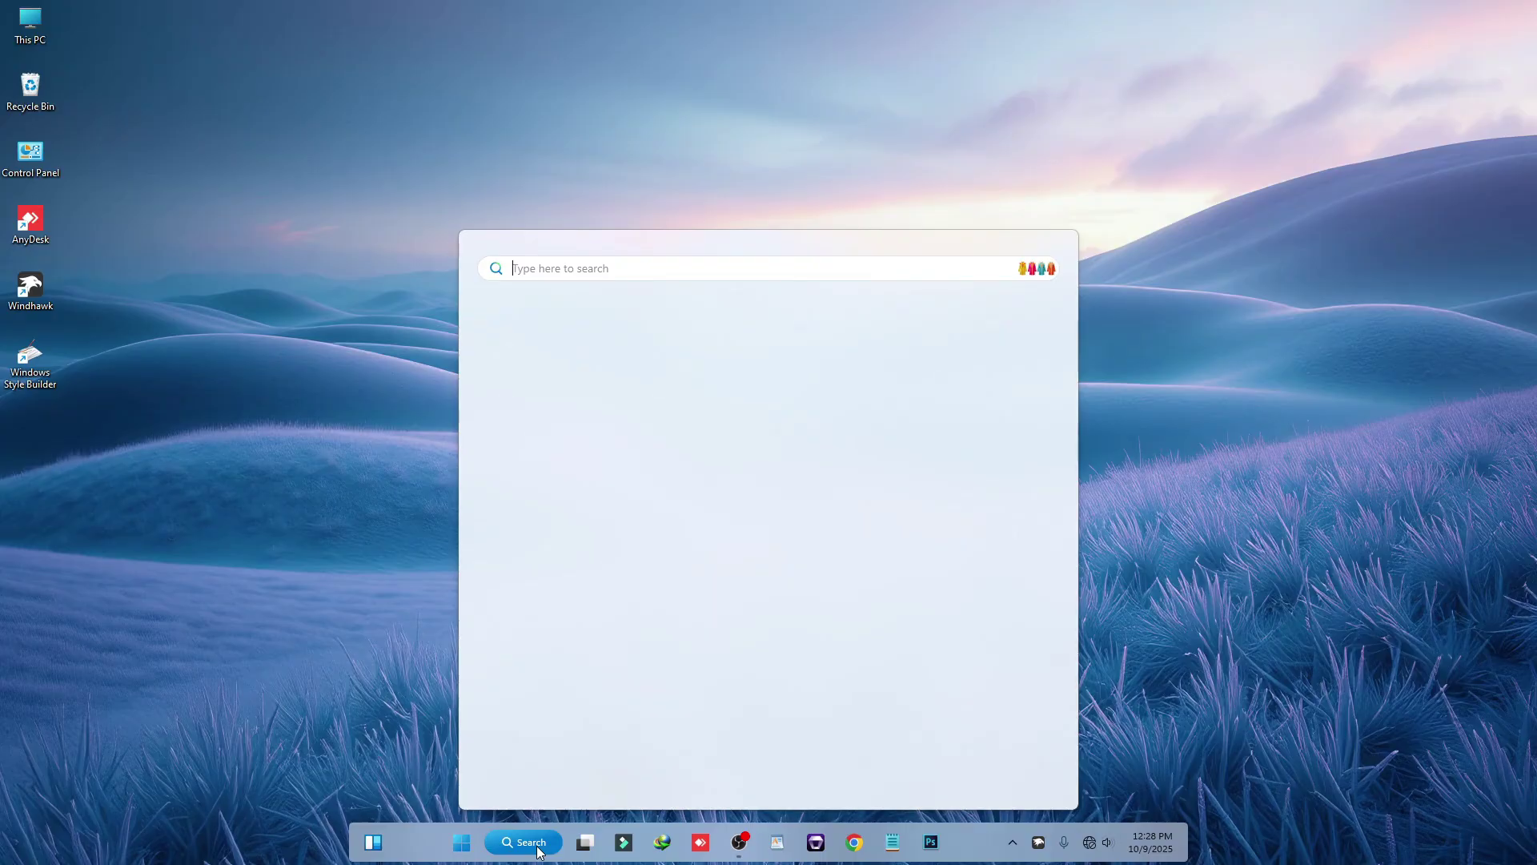
pyautogui.write('c')
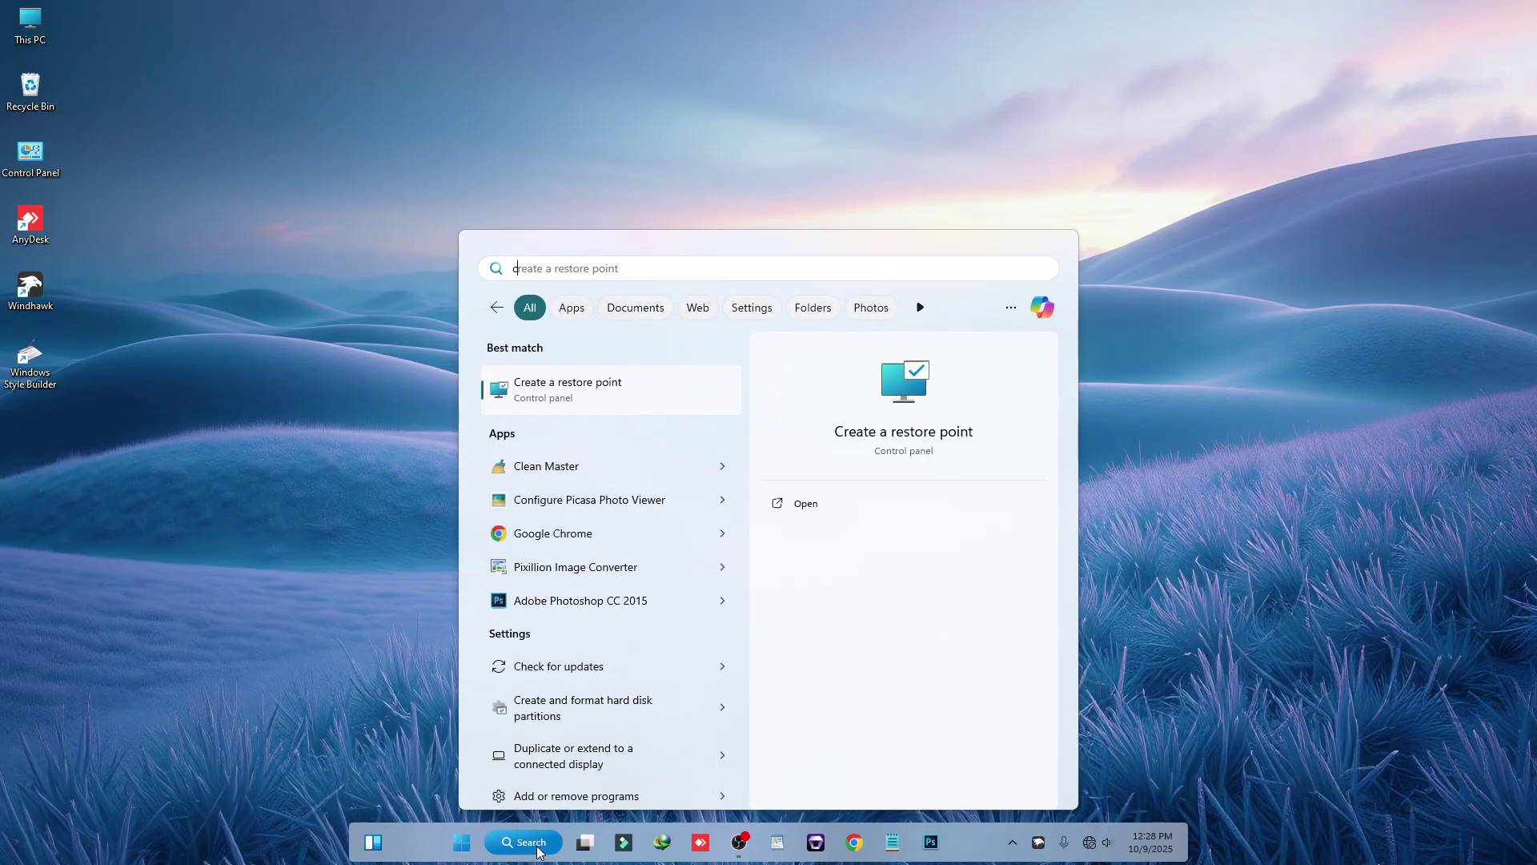
pyautogui.write('rea')
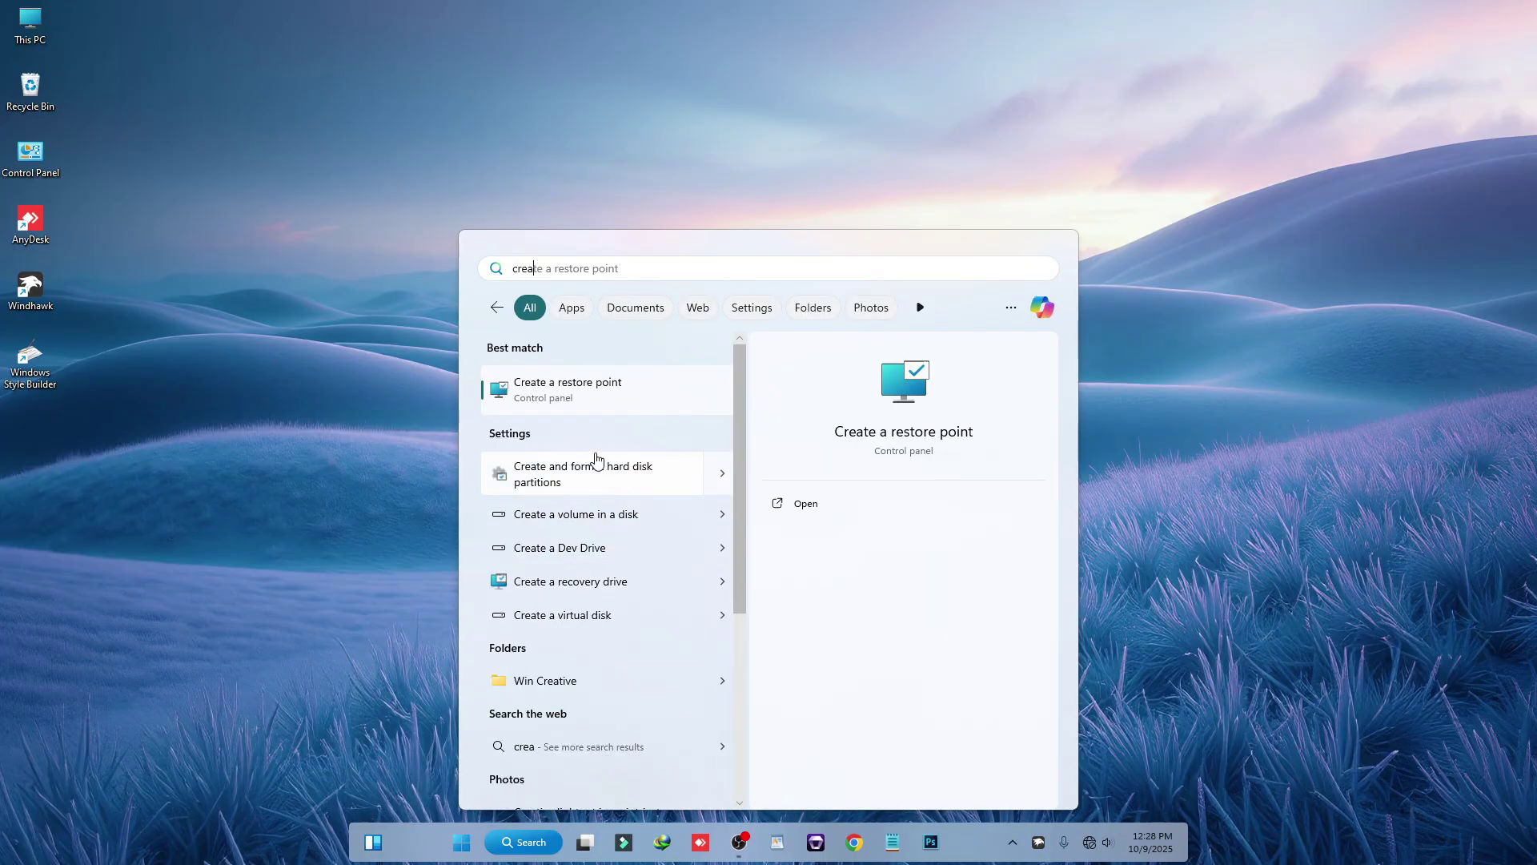
pyautogui.click(577, 400)
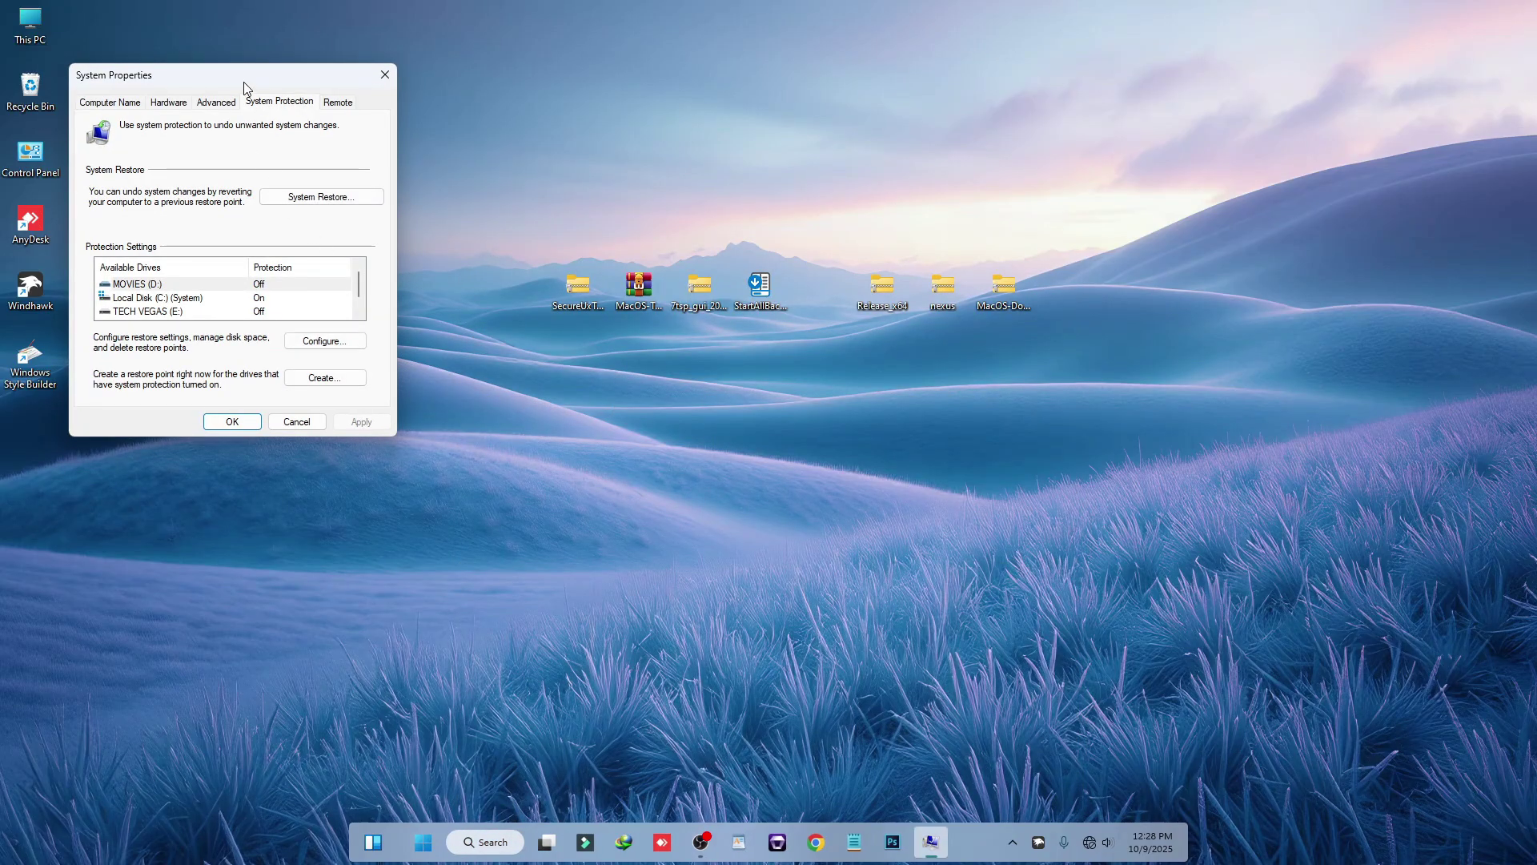
pyautogui.moveTo(247, 82); pyautogui.dragTo(475, 229)
# Step: Create a restore point for Local Disk (C:) with the description "Win" and close System Properties
pyautogui.click(390, 449)
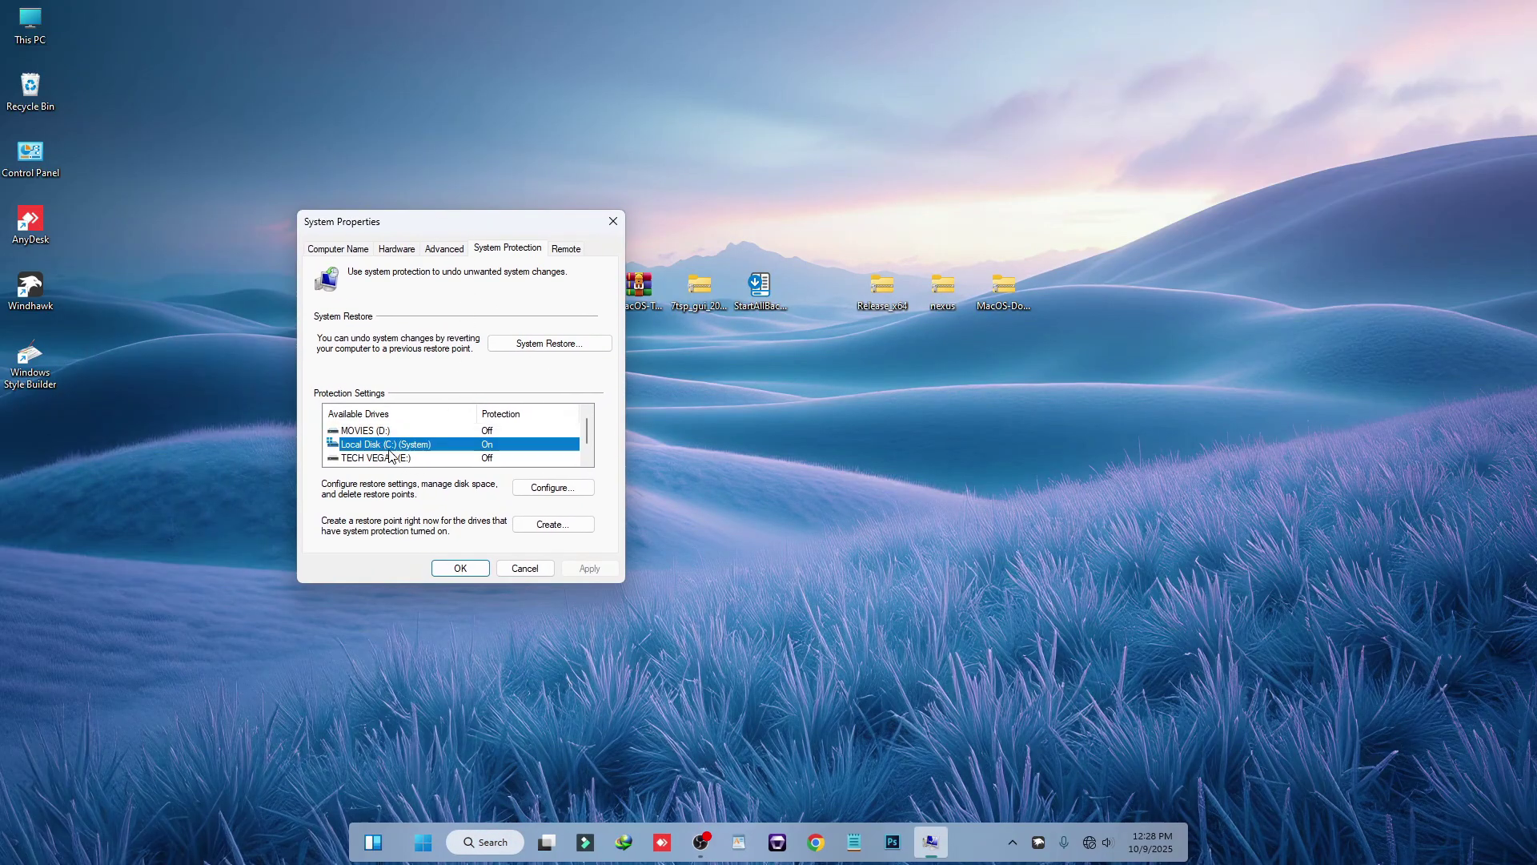
pyautogui.click(542, 520)
pyautogui.write('Win')
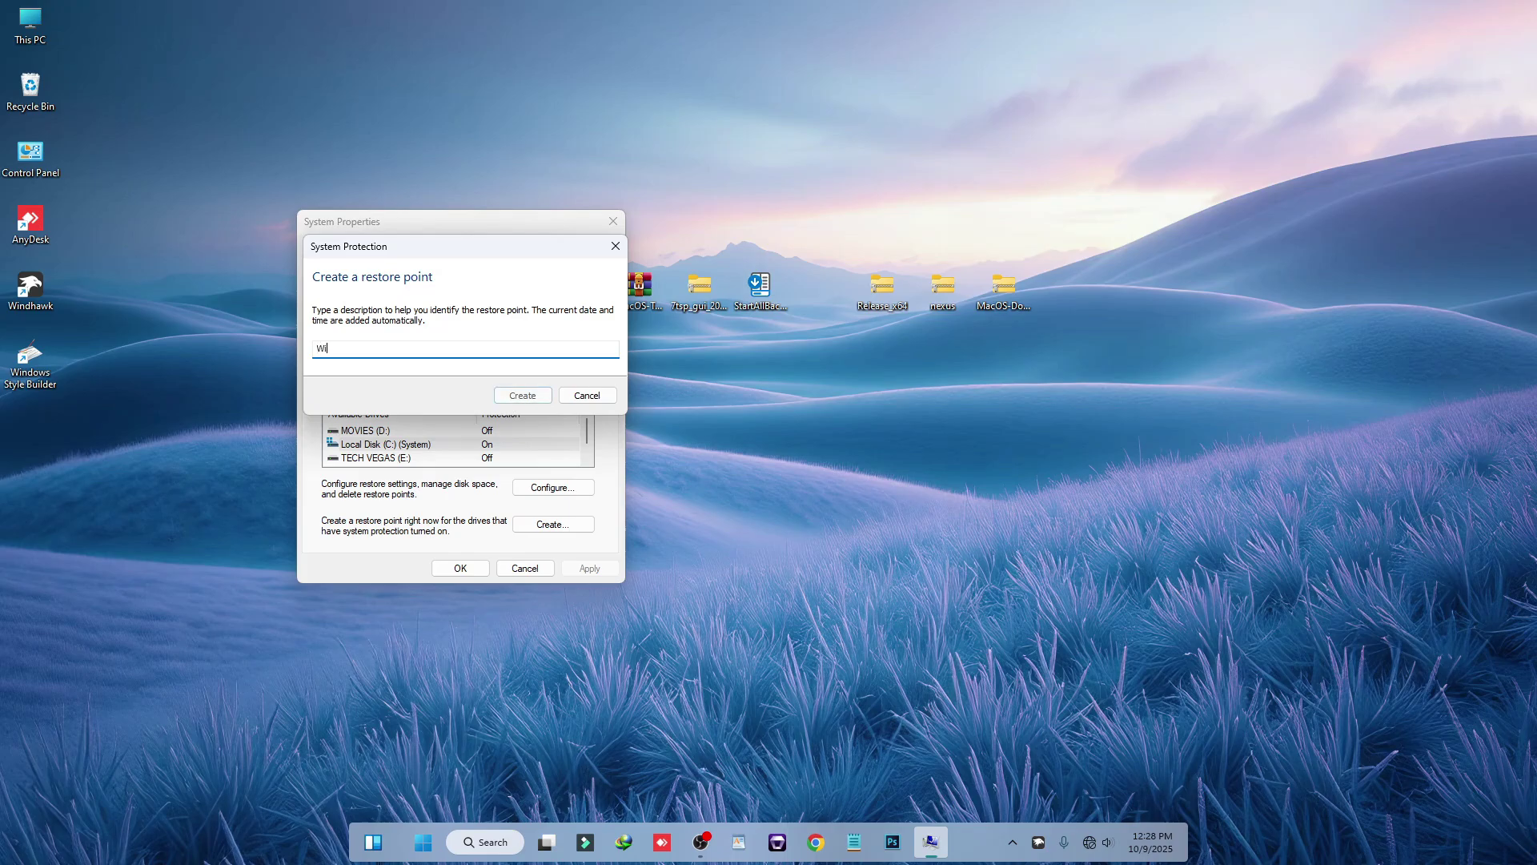
pyautogui.click(531, 400)
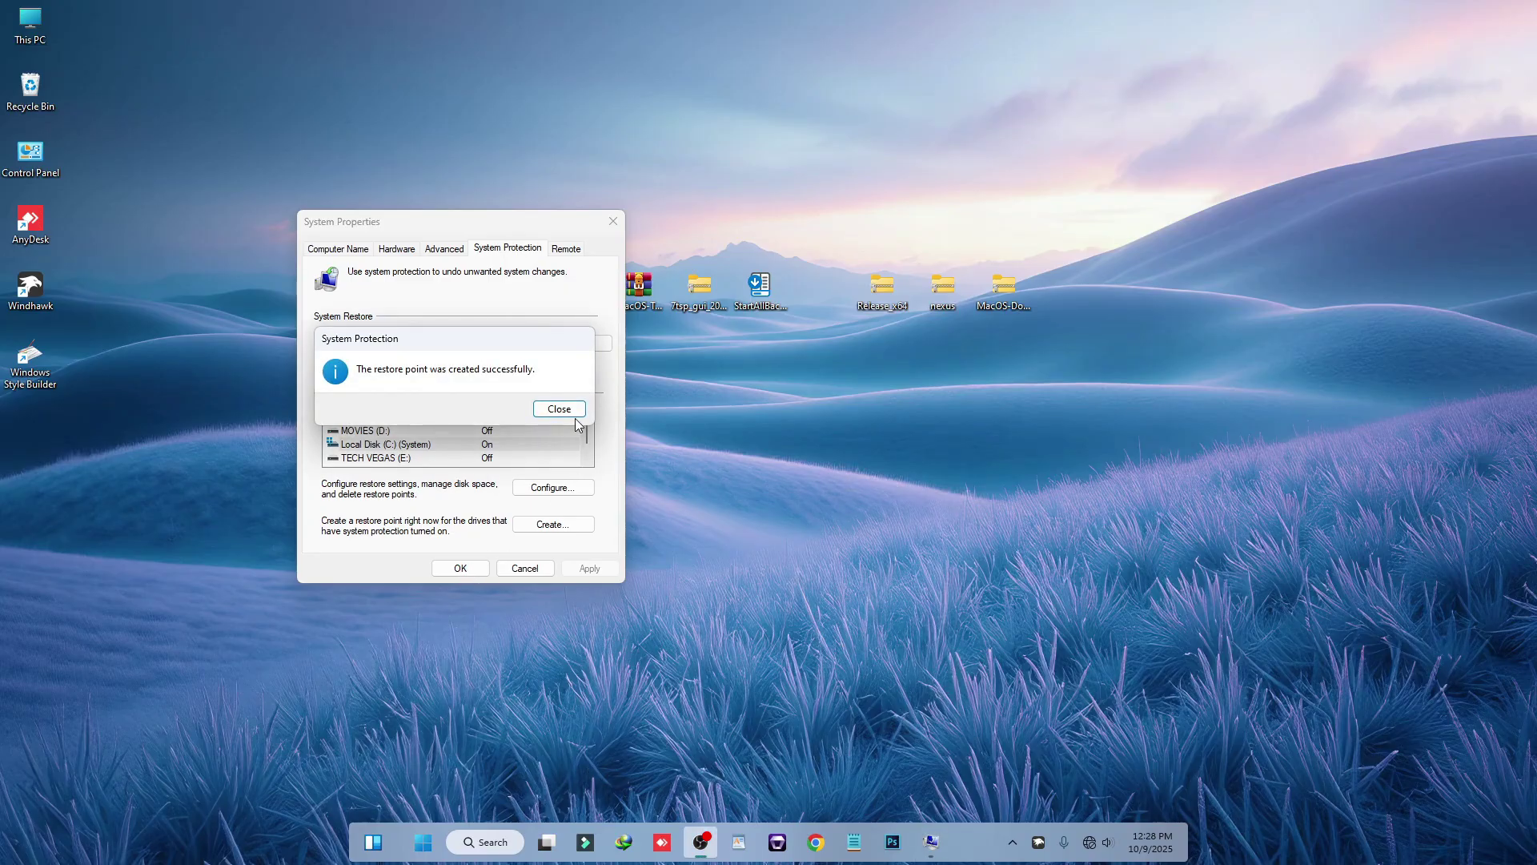
pyautogui.click(571, 410)
pyautogui.press('Escape')
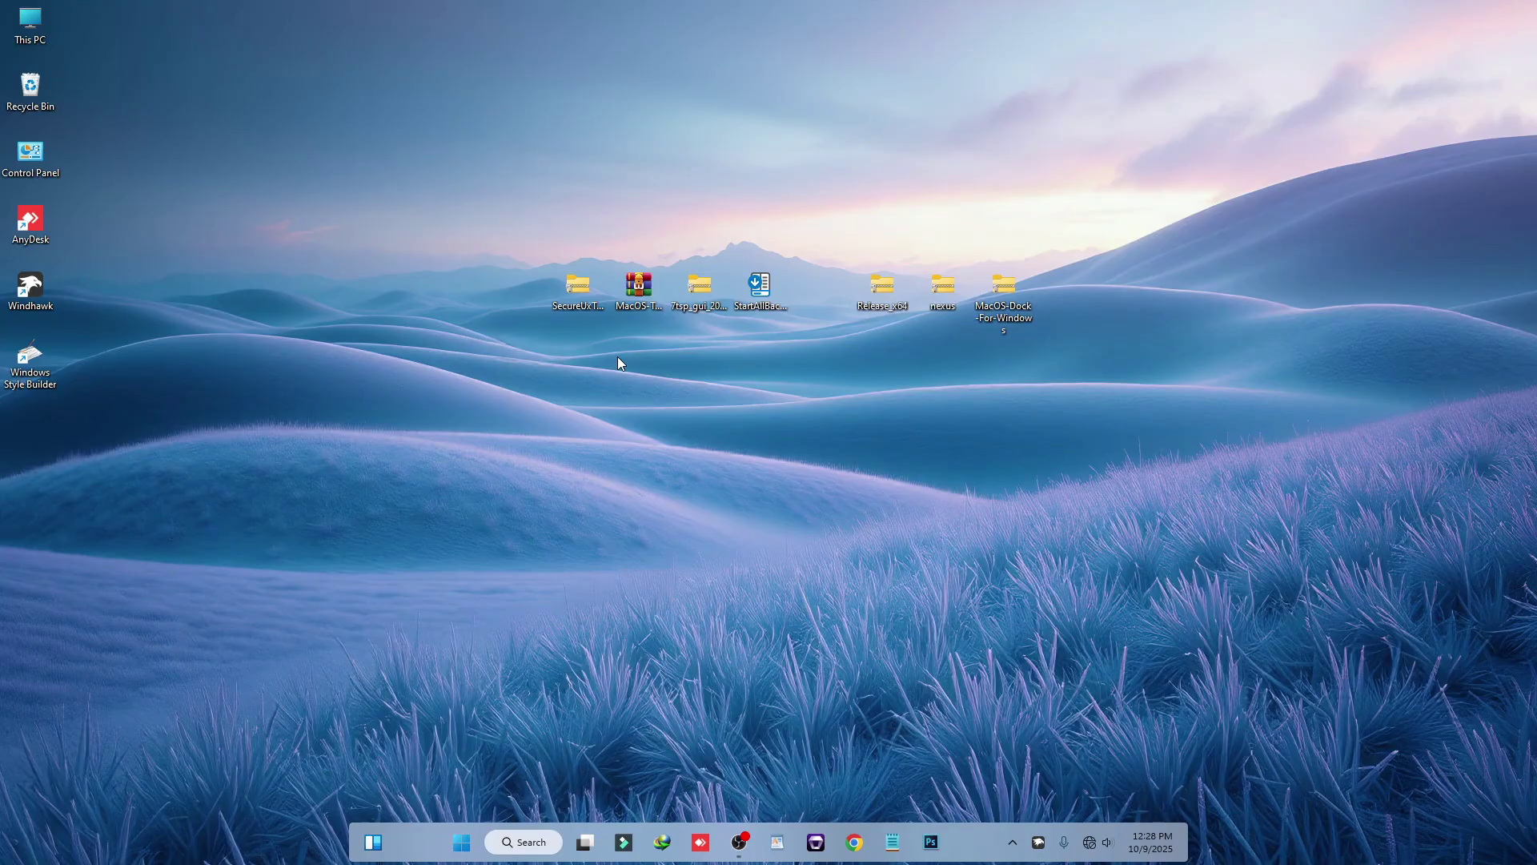
# Step: Set the SecureUxTheme zip apart from the other desktop files and extract it to the desktop with WinRAR
pyautogui.moveTo(583, 303); pyautogui.dragTo(541, 325)
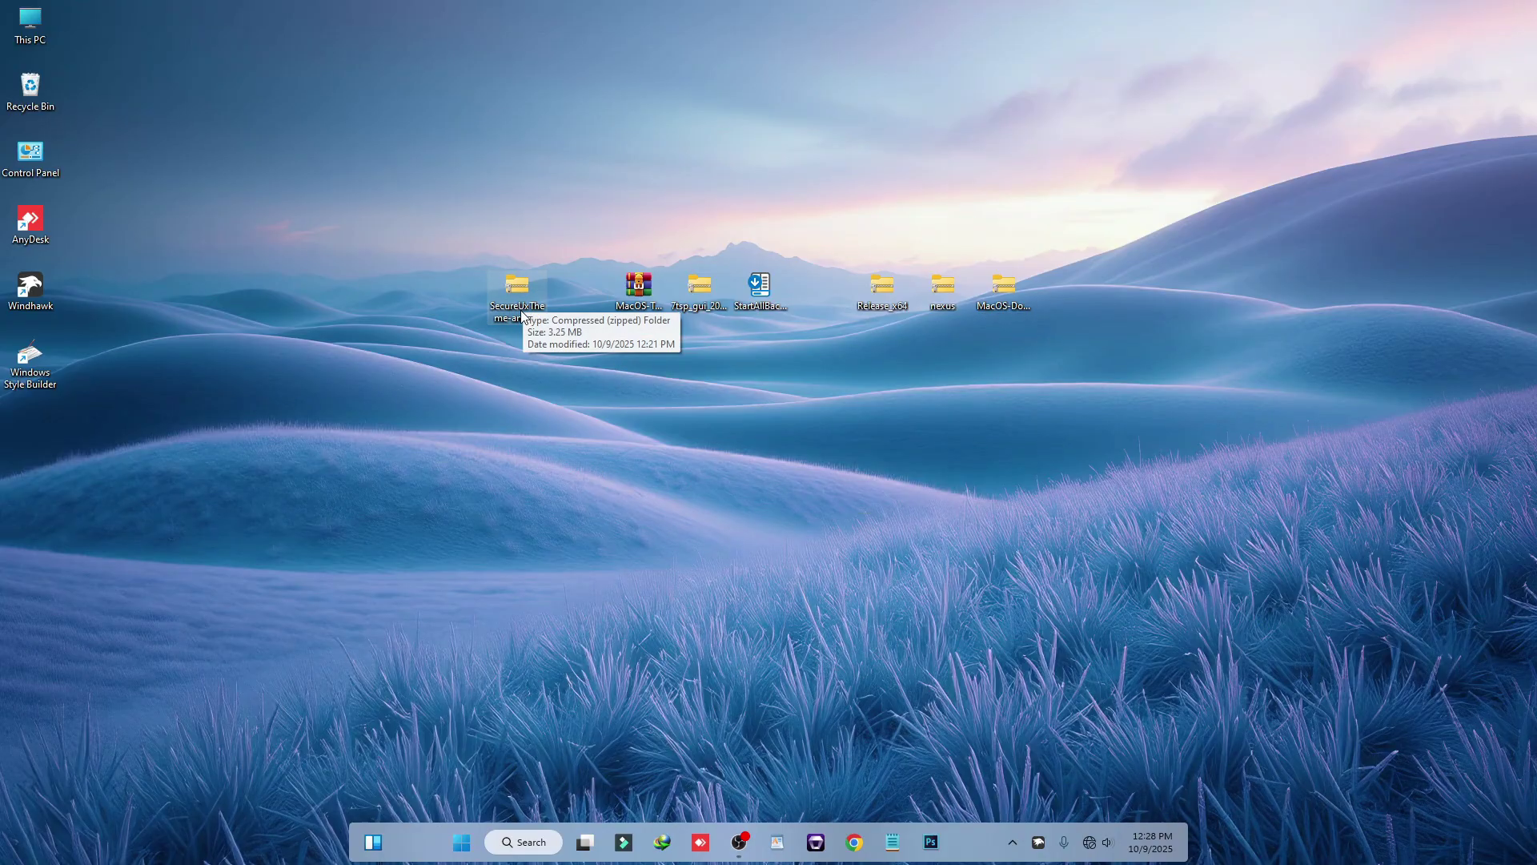
pyautogui.rightClick(527, 291)
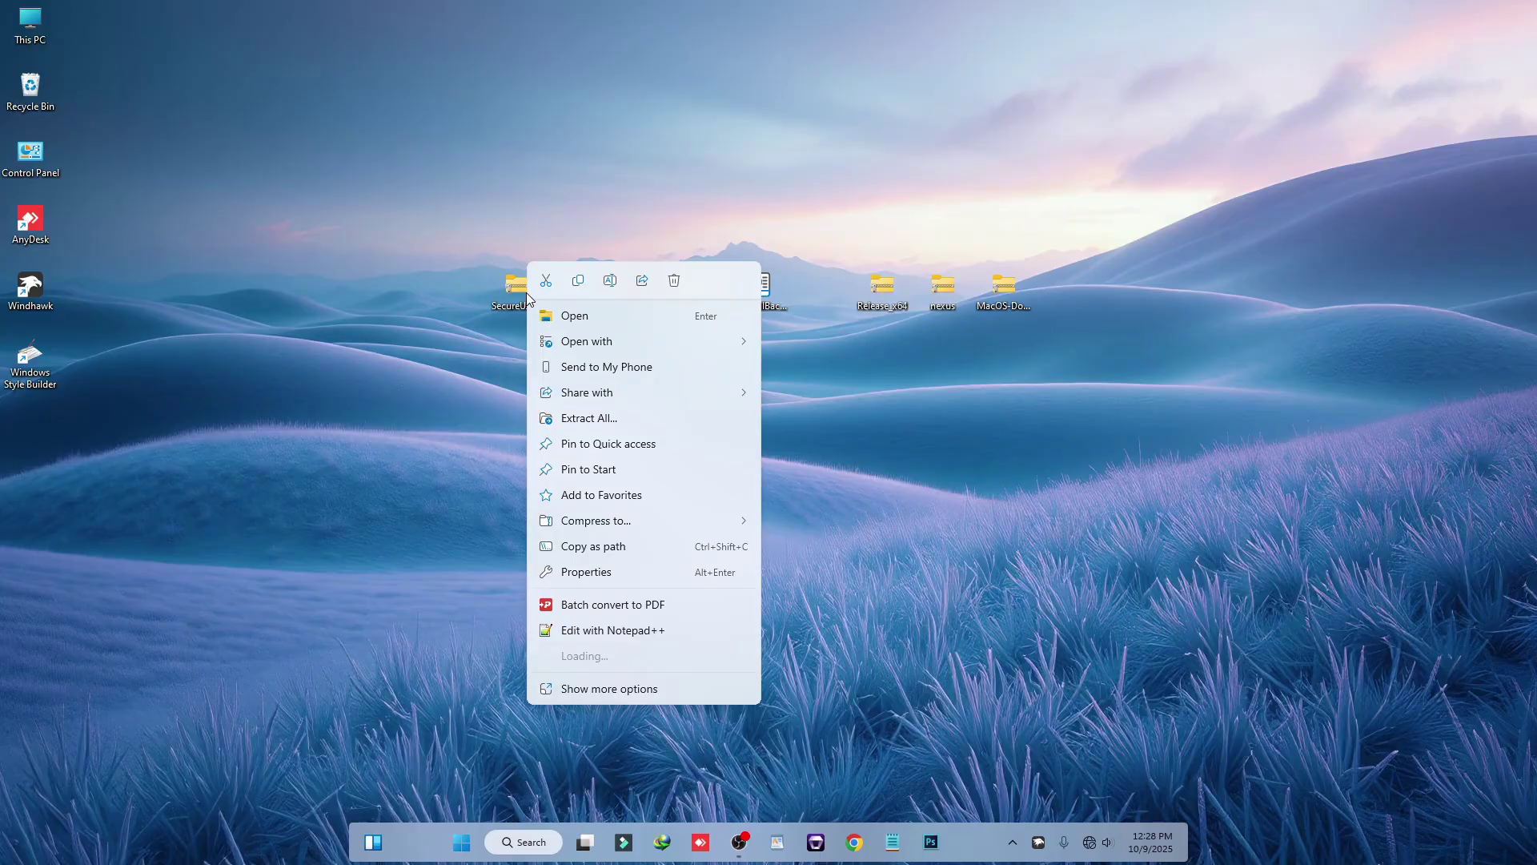
pyautogui.moveTo(581, 656)
pyautogui.click(778, 684)
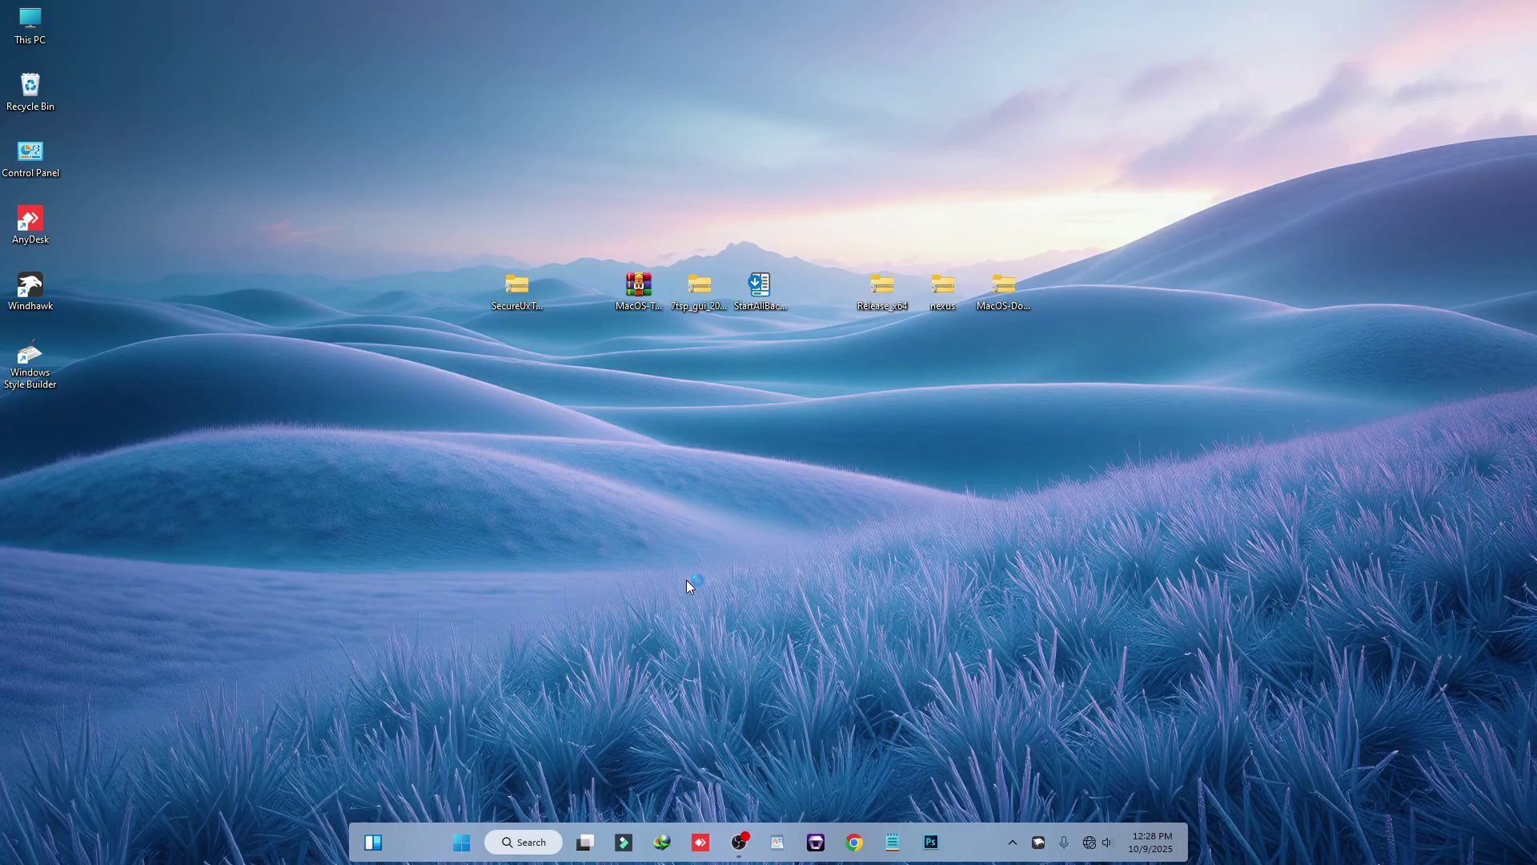
pyautogui.click(802, 607)
# Step: Move the extracted SecureUxTheme-amd64 folder from the desktop to Local Disk (C:)
pyautogui.rightClick(36, 422)
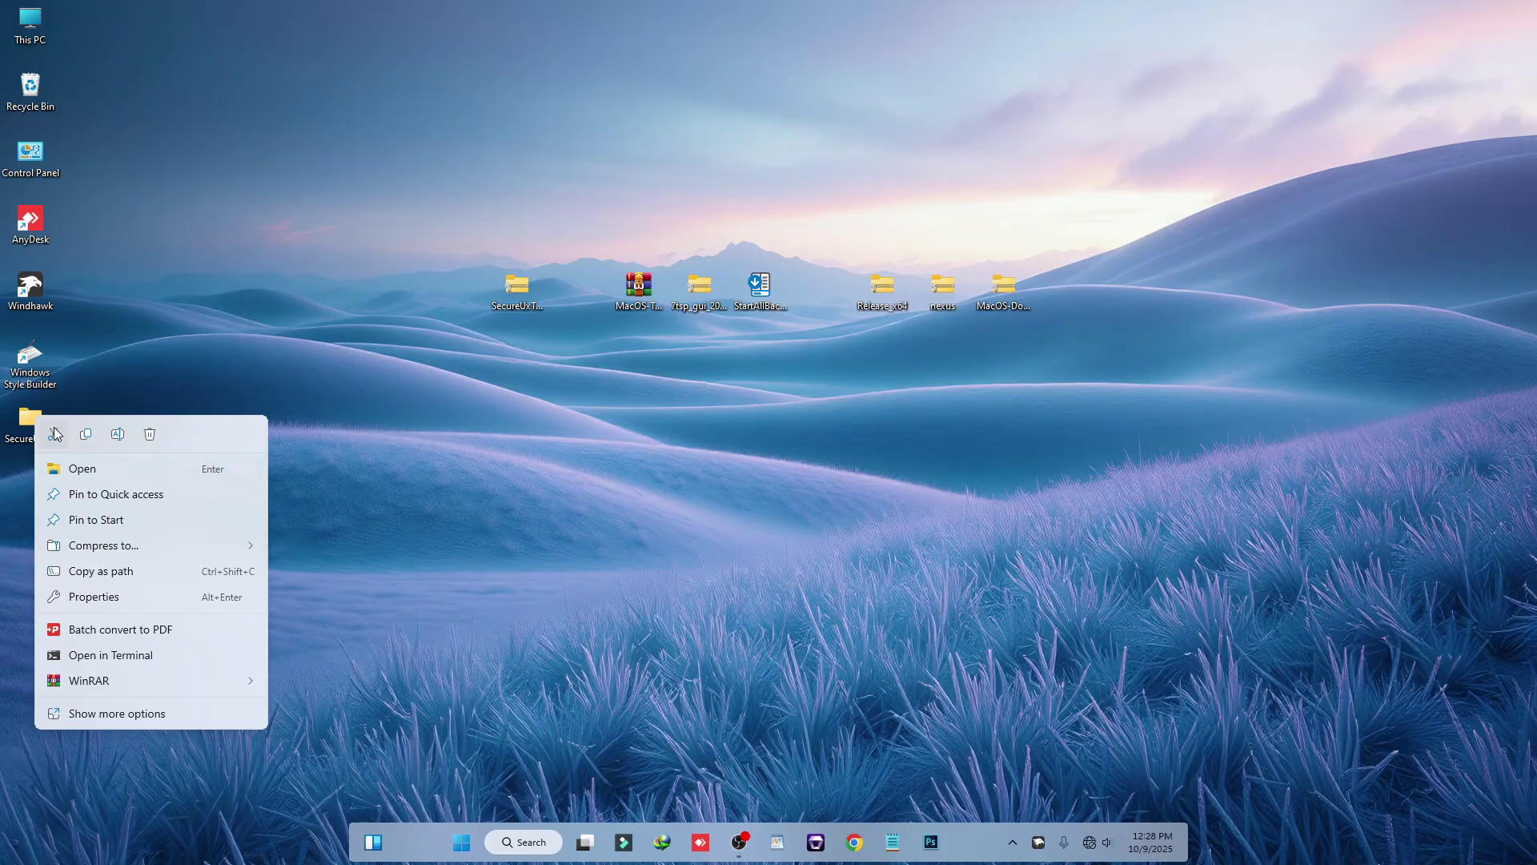
pyautogui.click(54, 433)
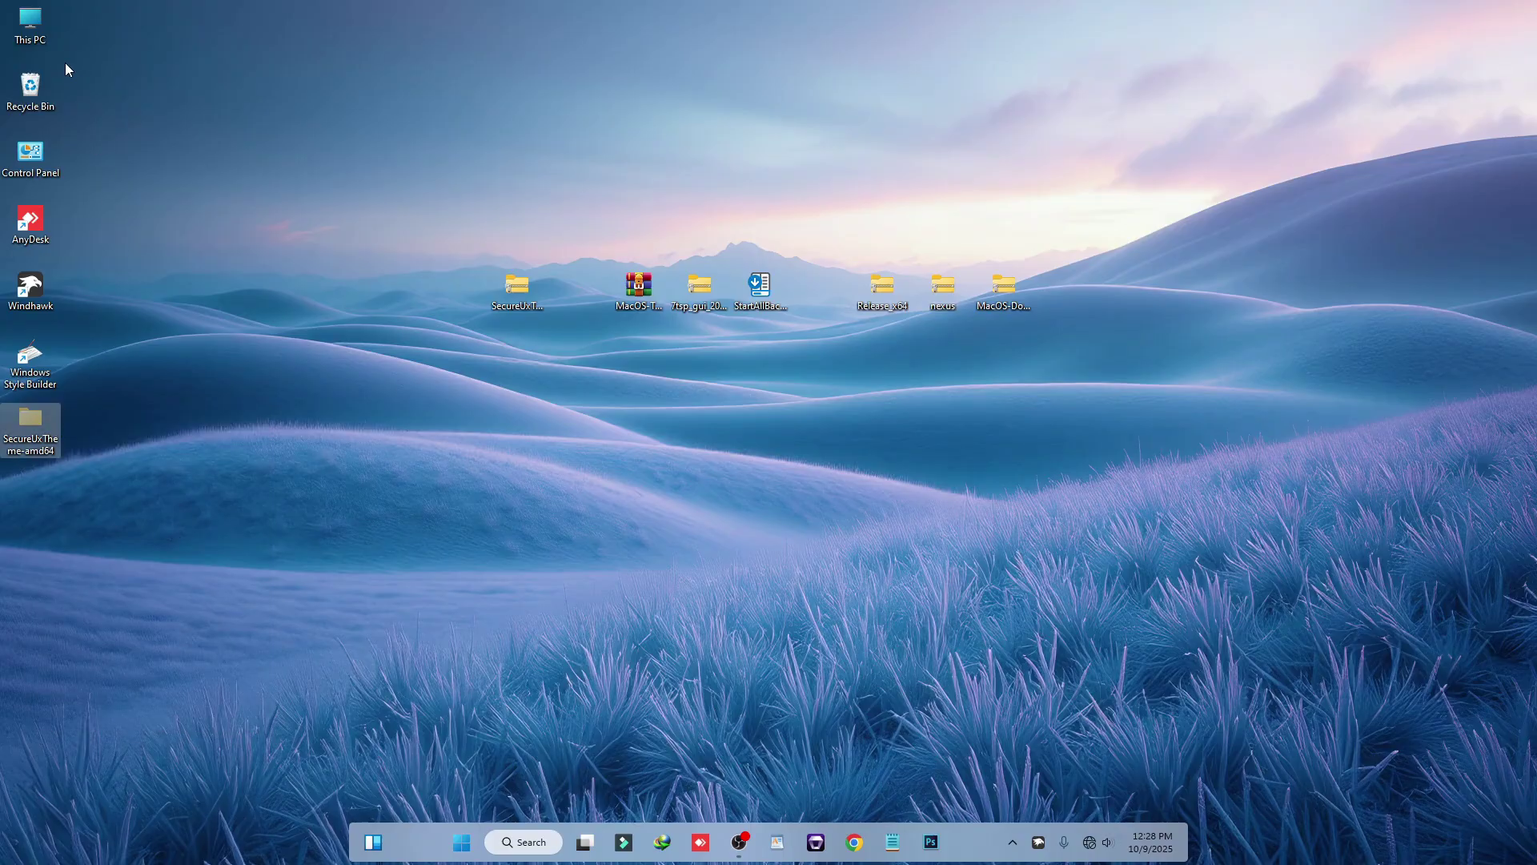
pyautogui.doubleClick(32, 27)
pyautogui.doubleClick(467, 237)
pyautogui.rightClick(571, 346)
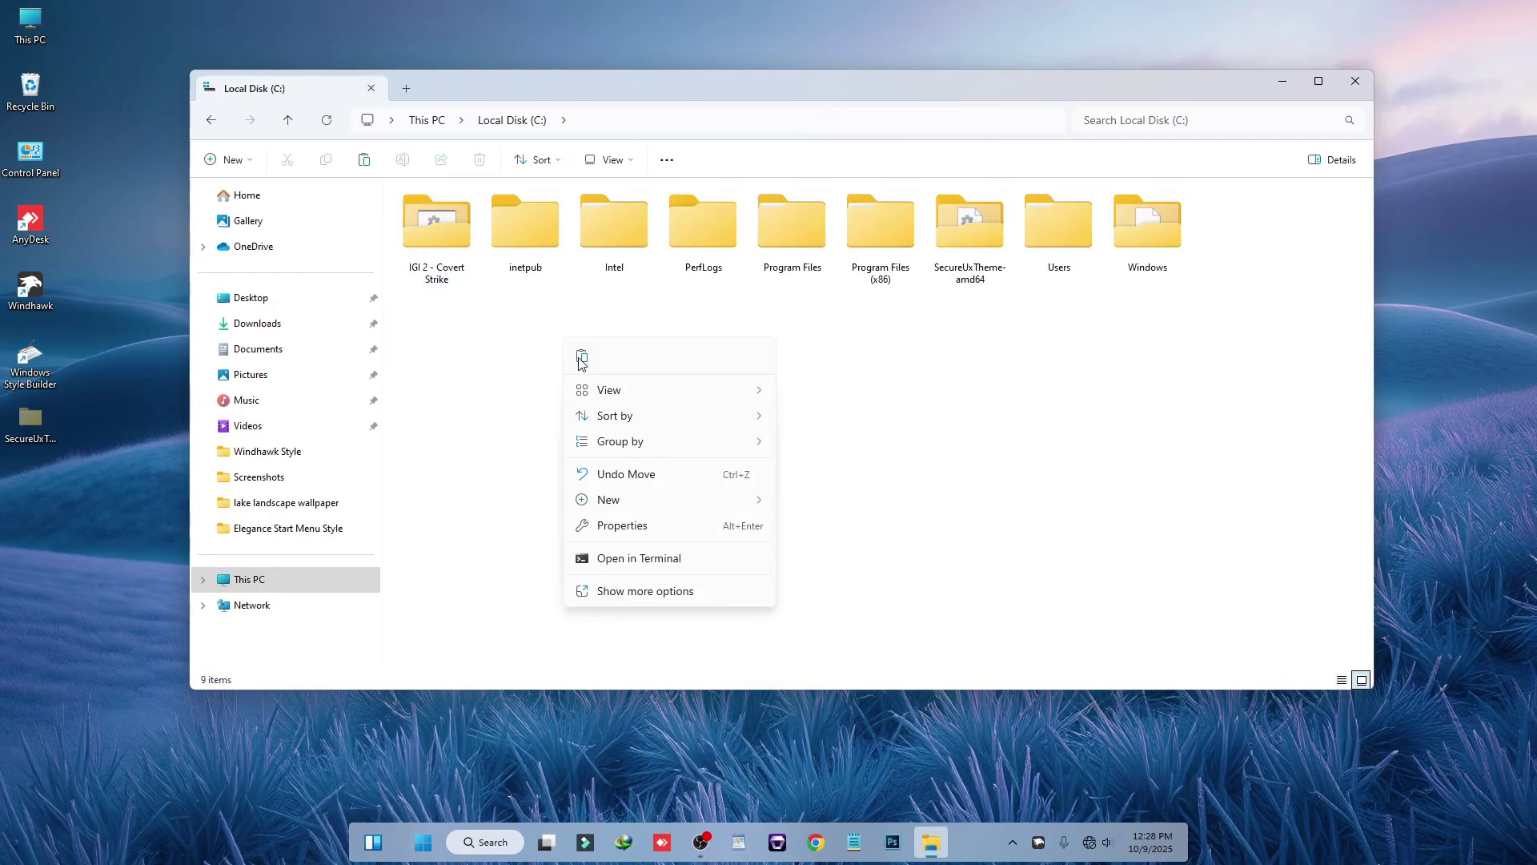
pyautogui.click(582, 358)
# Step: Run ThemeTool from the SecureUxTheme-amd64 folder as administrator, accept the warranty disclaimer, check the patcher status, and close the tool and folder
pyautogui.doubleClick(975, 236)
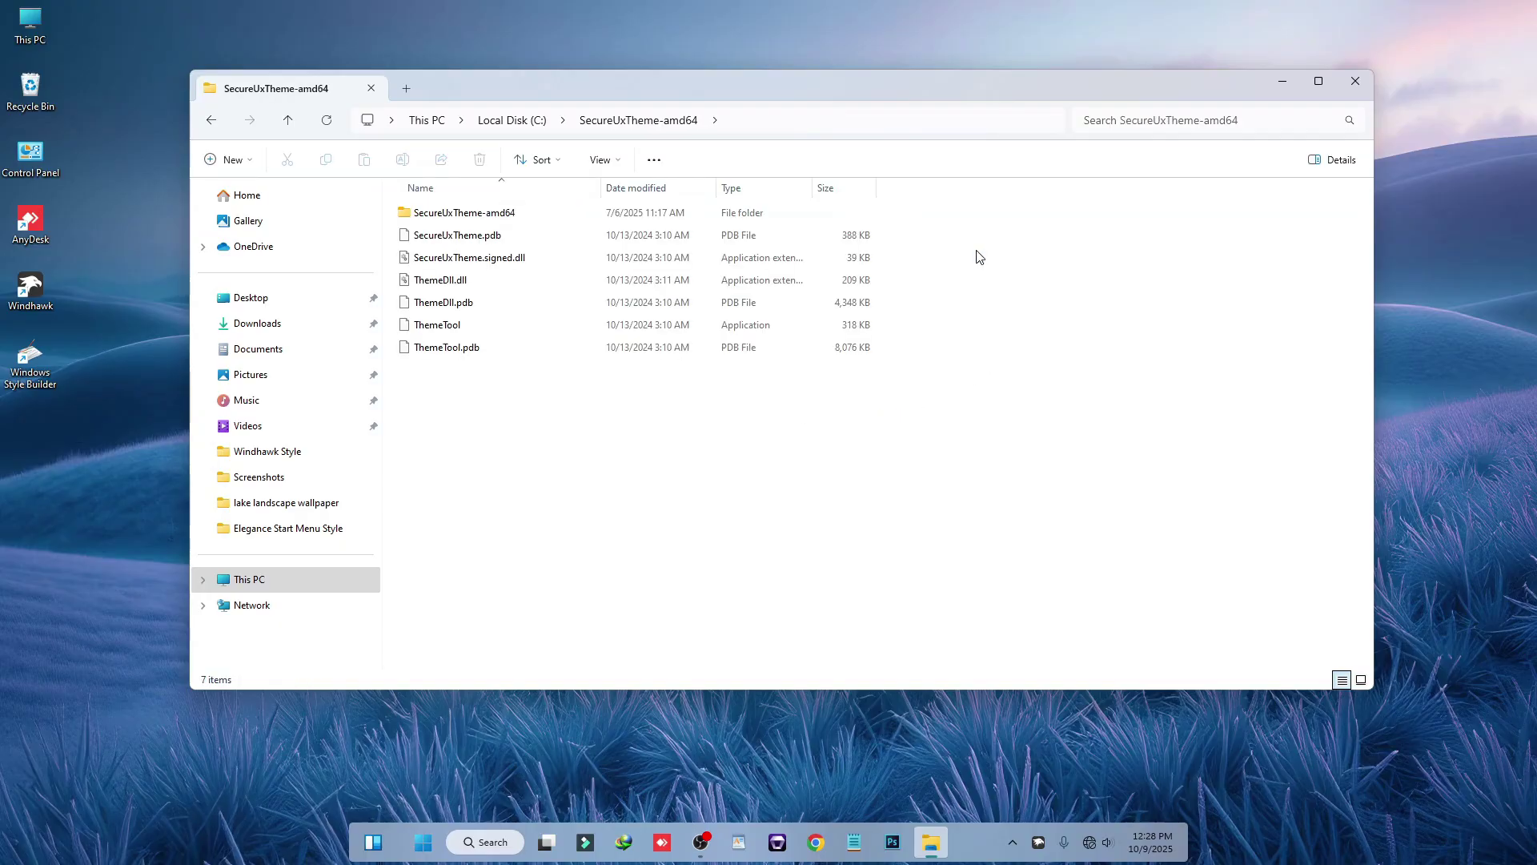
pyautogui.click(505, 326)
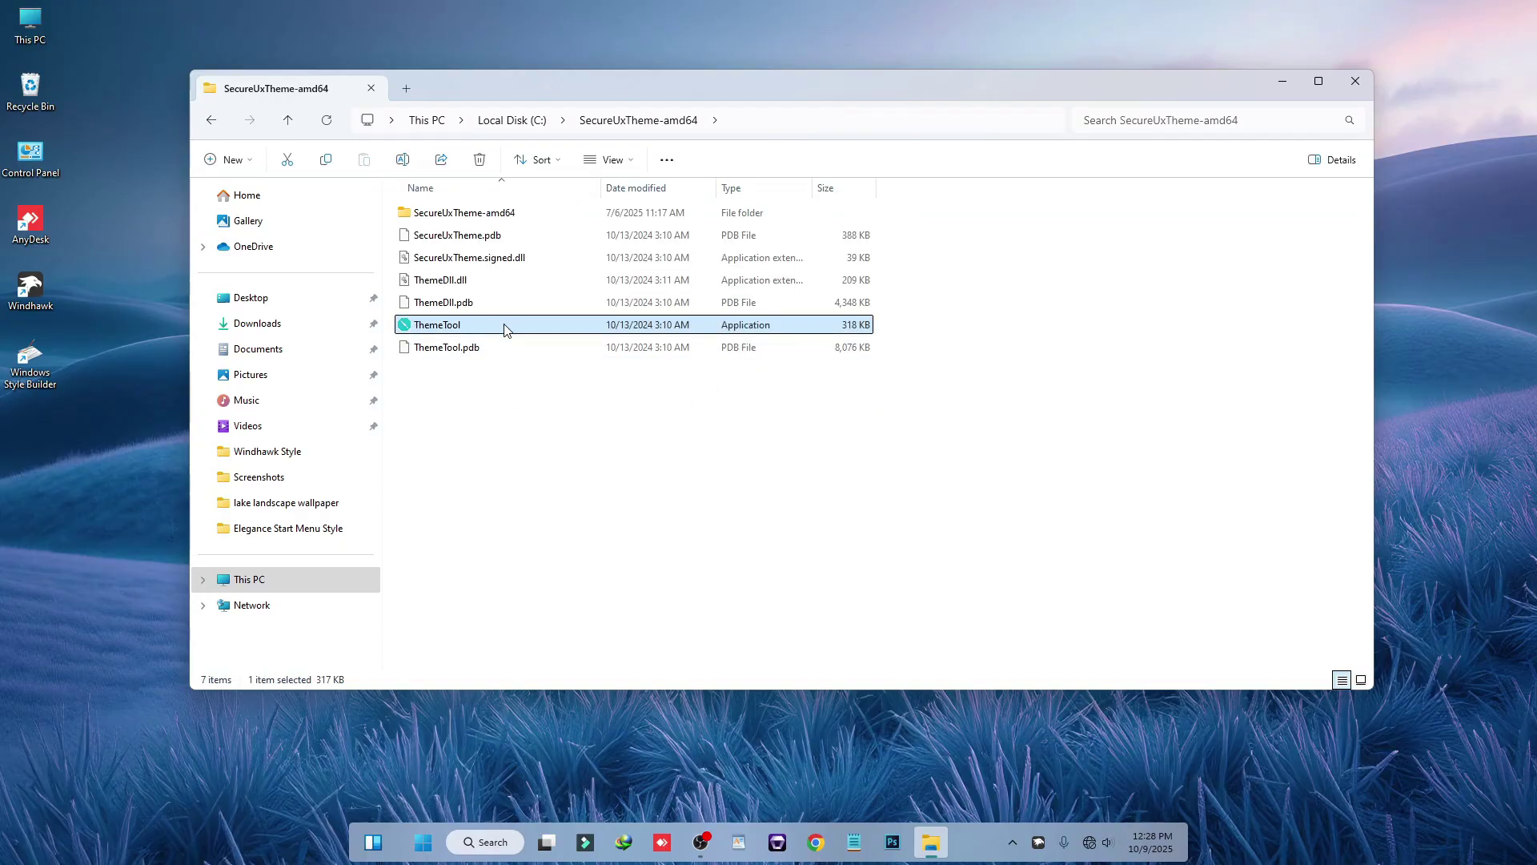
pyautogui.rightClick(437, 328)
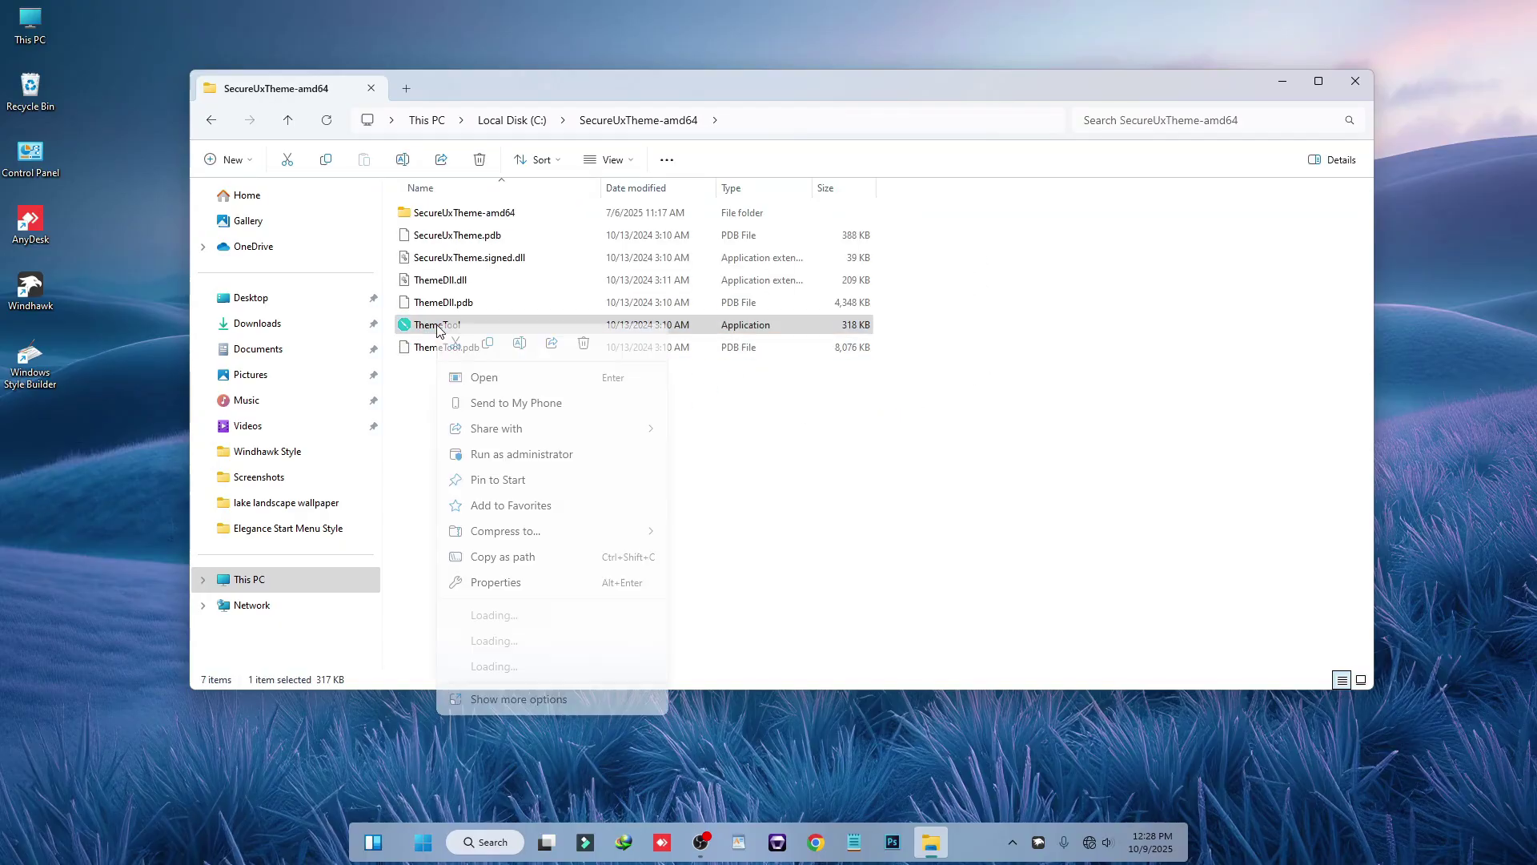
pyautogui.click(499, 456)
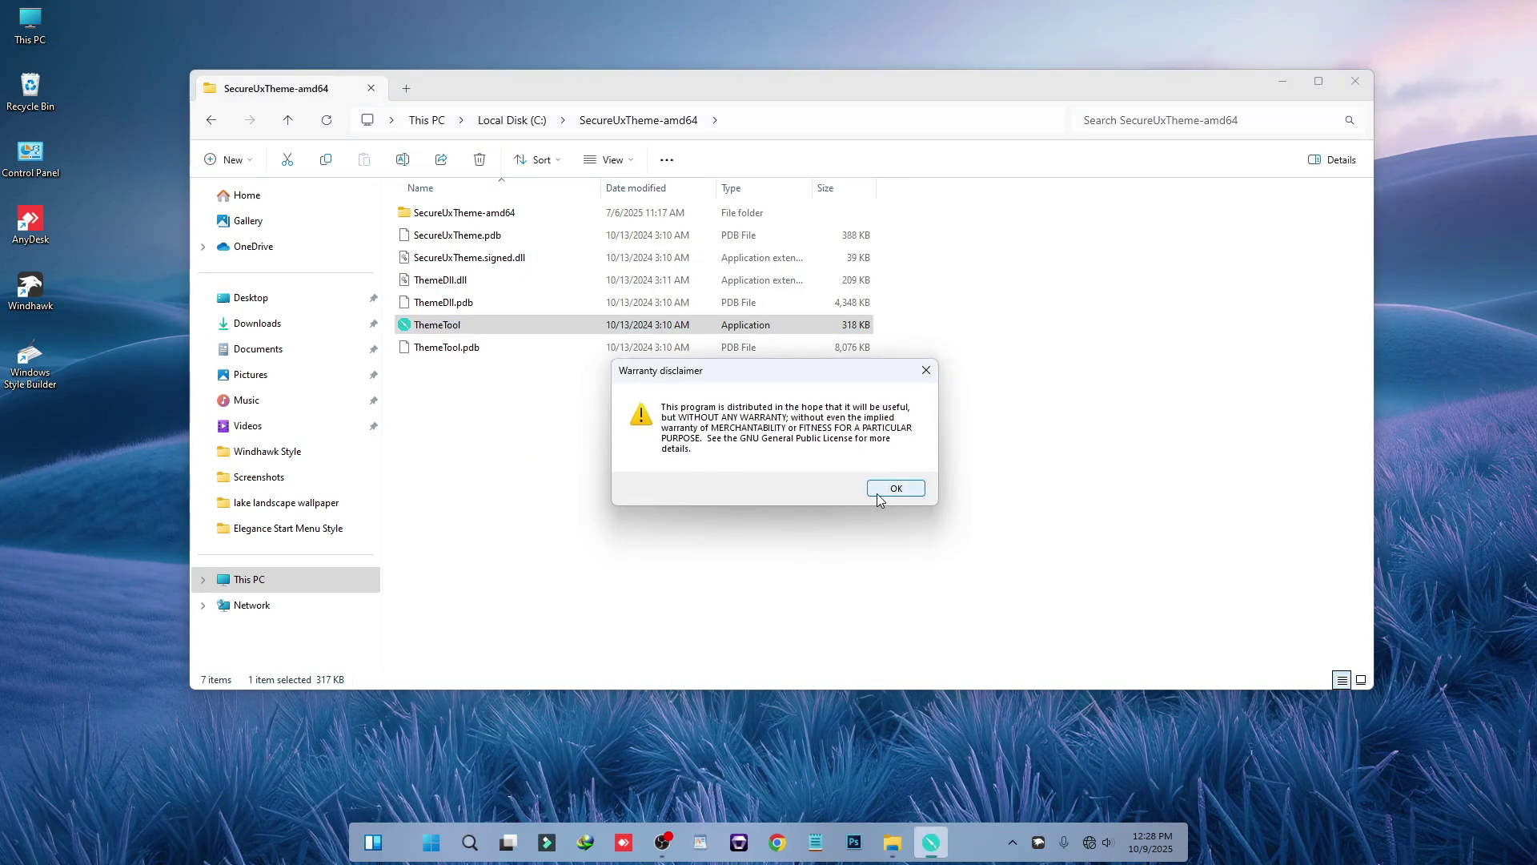
pyautogui.click(881, 490)
pyautogui.moveTo(727, 267); pyautogui.dragTo(633, 217)
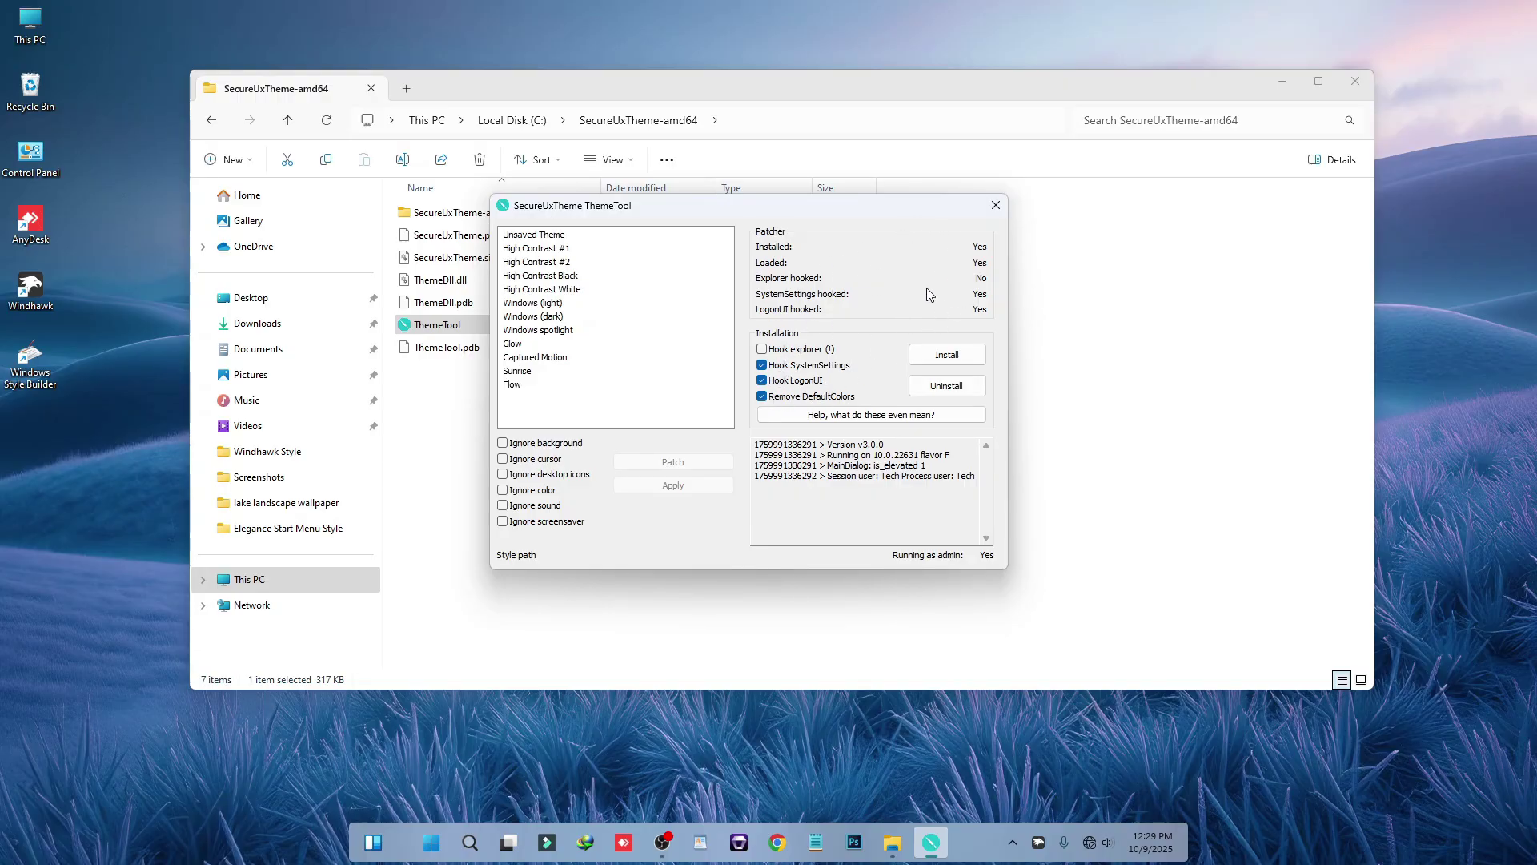
pyautogui.click(995, 204)
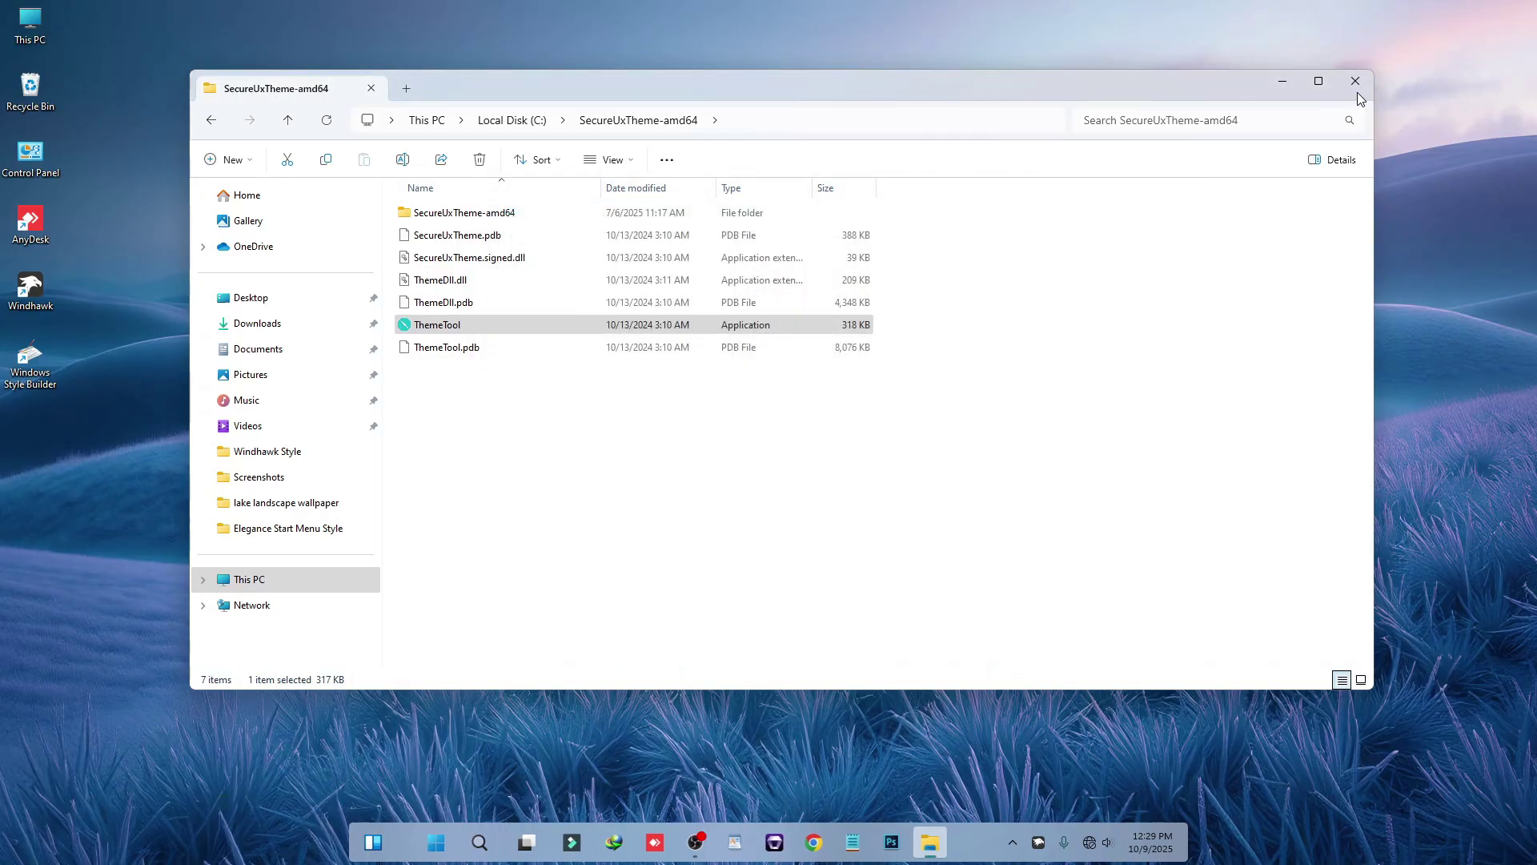
pyautogui.click(1356, 83)
# Step: Set the MacOS-Theme archive apart from the other desktop files and extract it to its own MacOS-Theme folder with WinRAR
pyautogui.moveTo(639, 286); pyautogui.dragTo(618, 223)
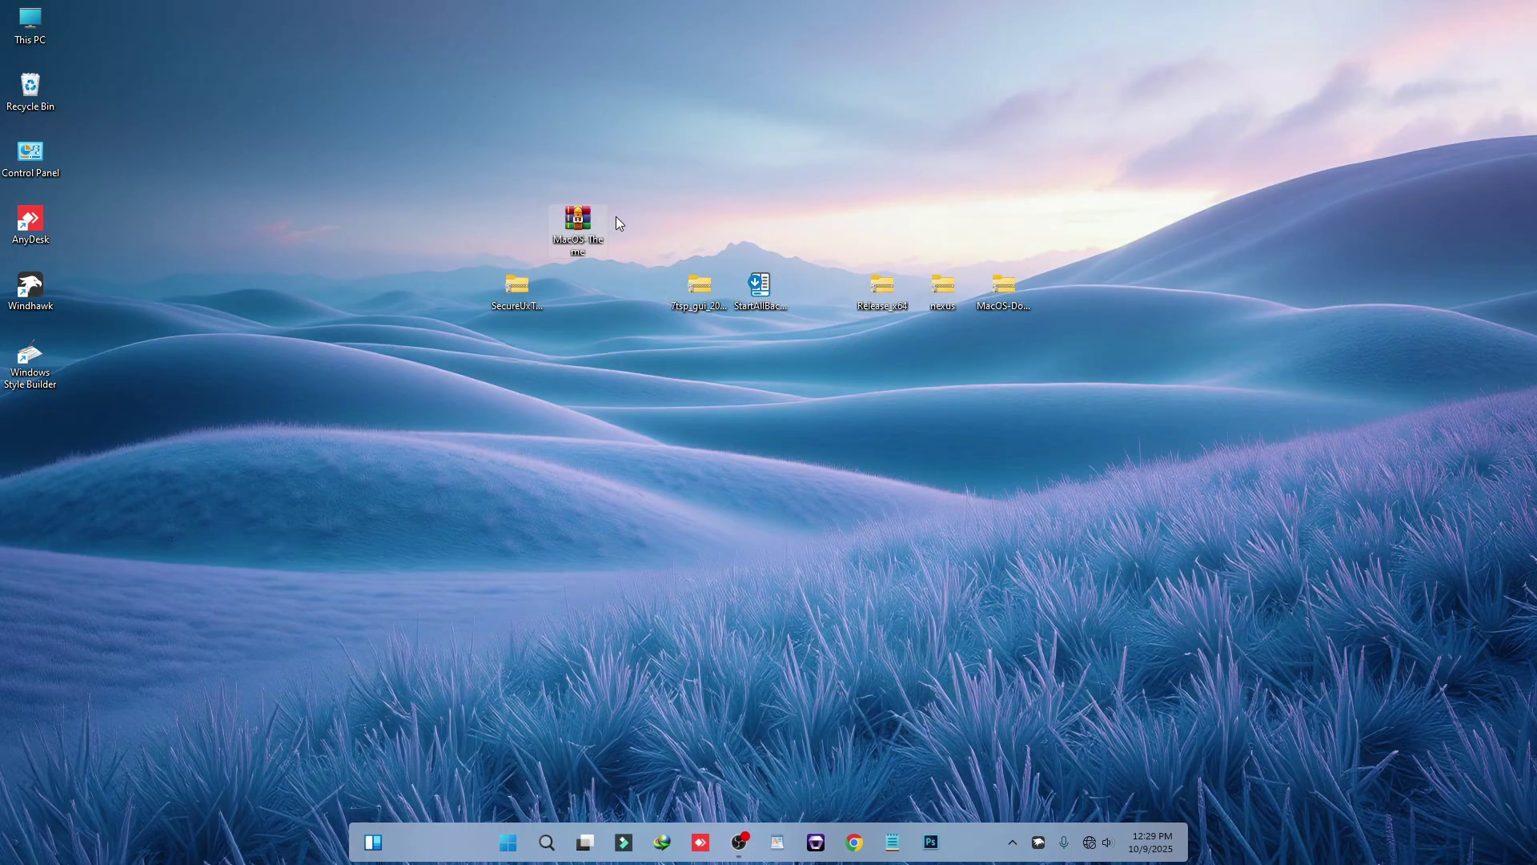
pyautogui.rightClick(590, 224)
pyautogui.moveTo(668, 565)
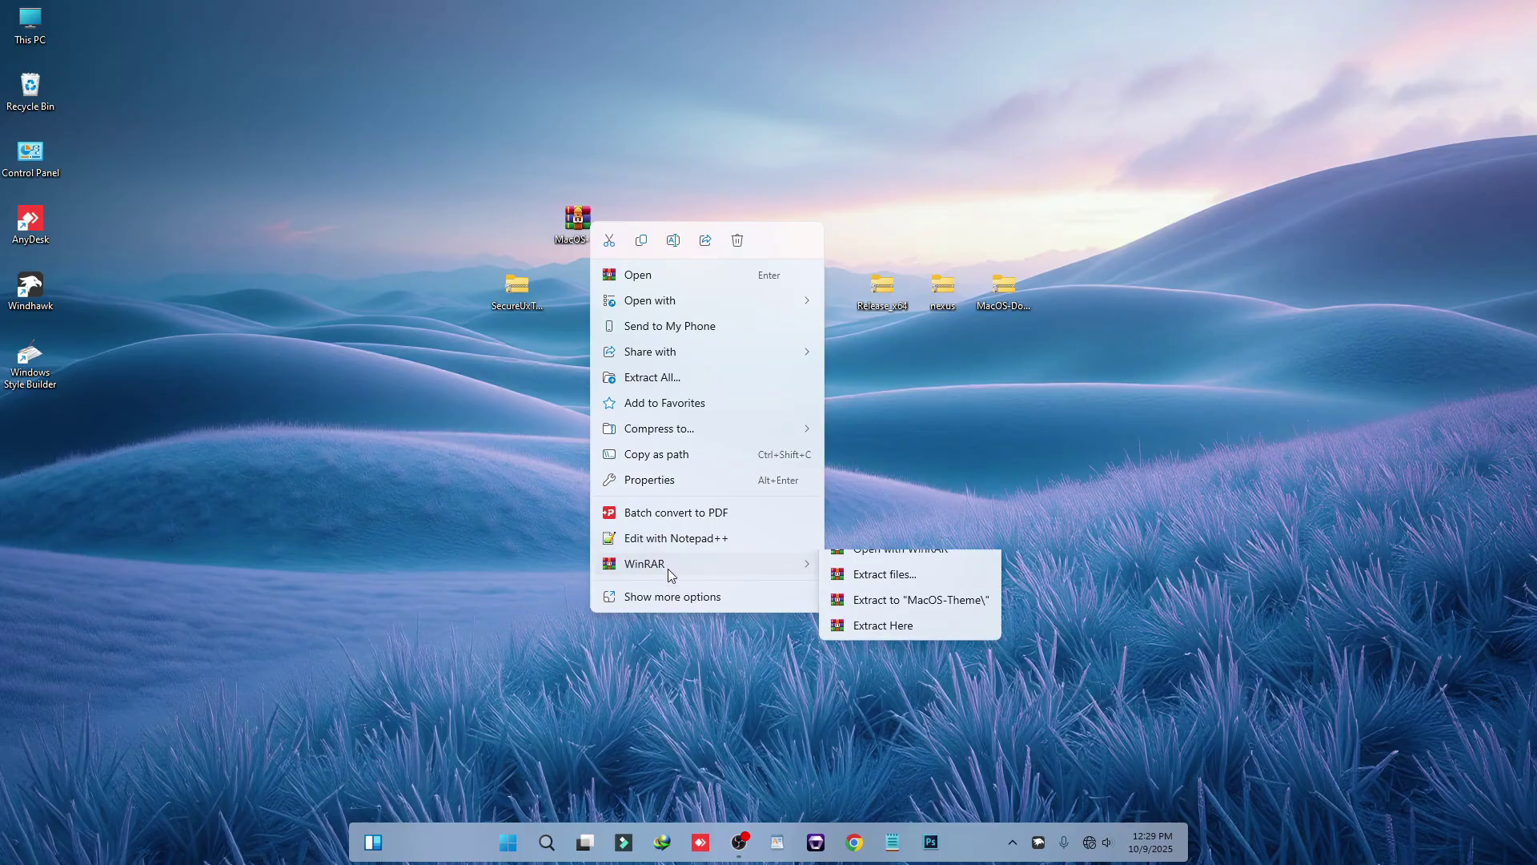
pyautogui.click(879, 597)
pyautogui.press('Return')
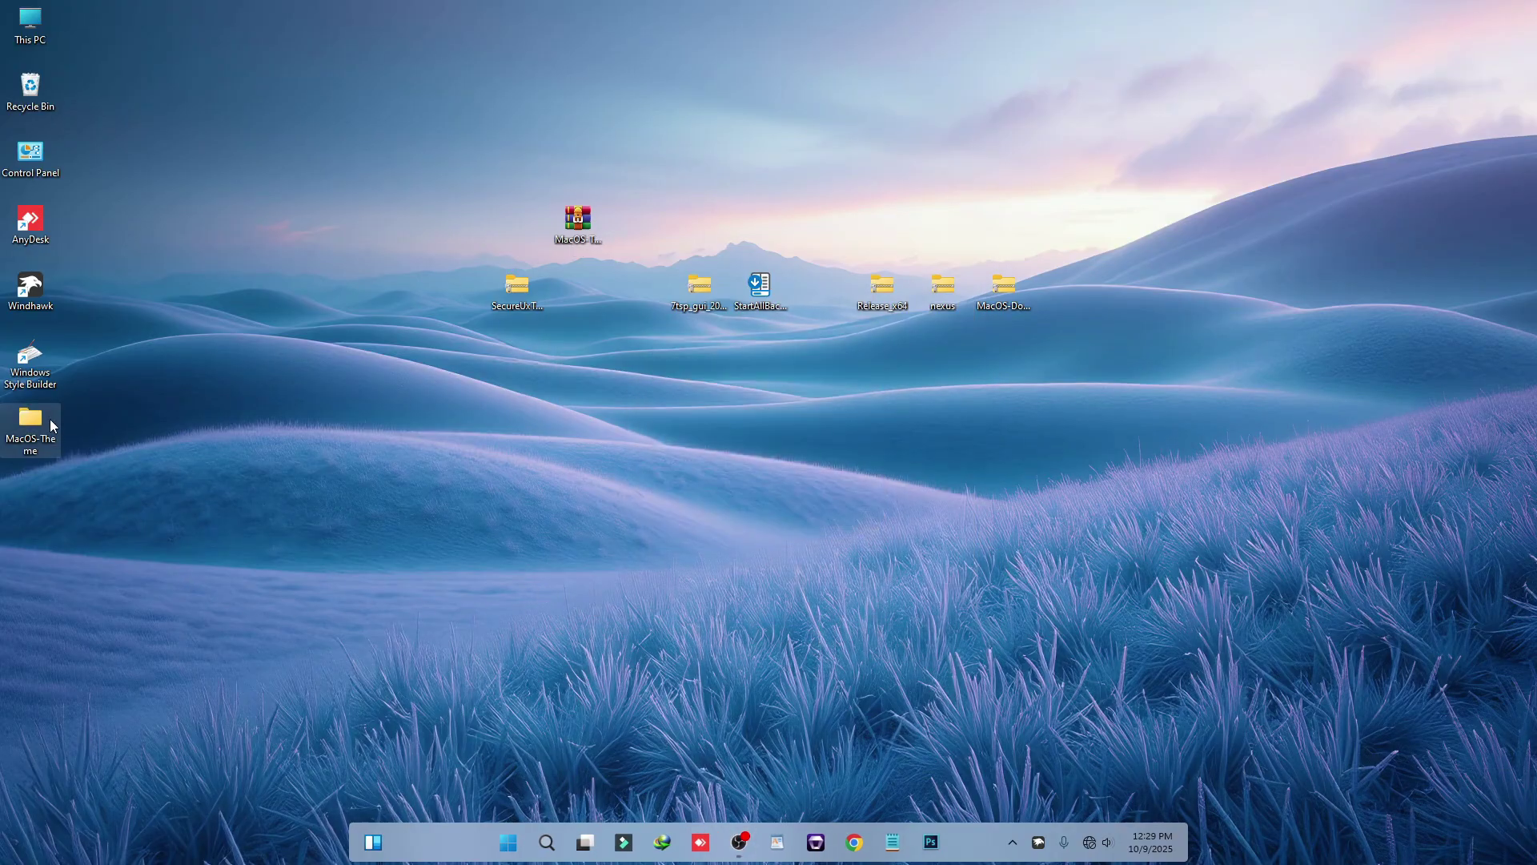
# Step: Copy the macOS folder and macOS theme file from Windows 11 Theme inside the extracted MacOS-Theme folder
pyautogui.doubleClick(34, 417)
pyautogui.doubleClick(512, 212)
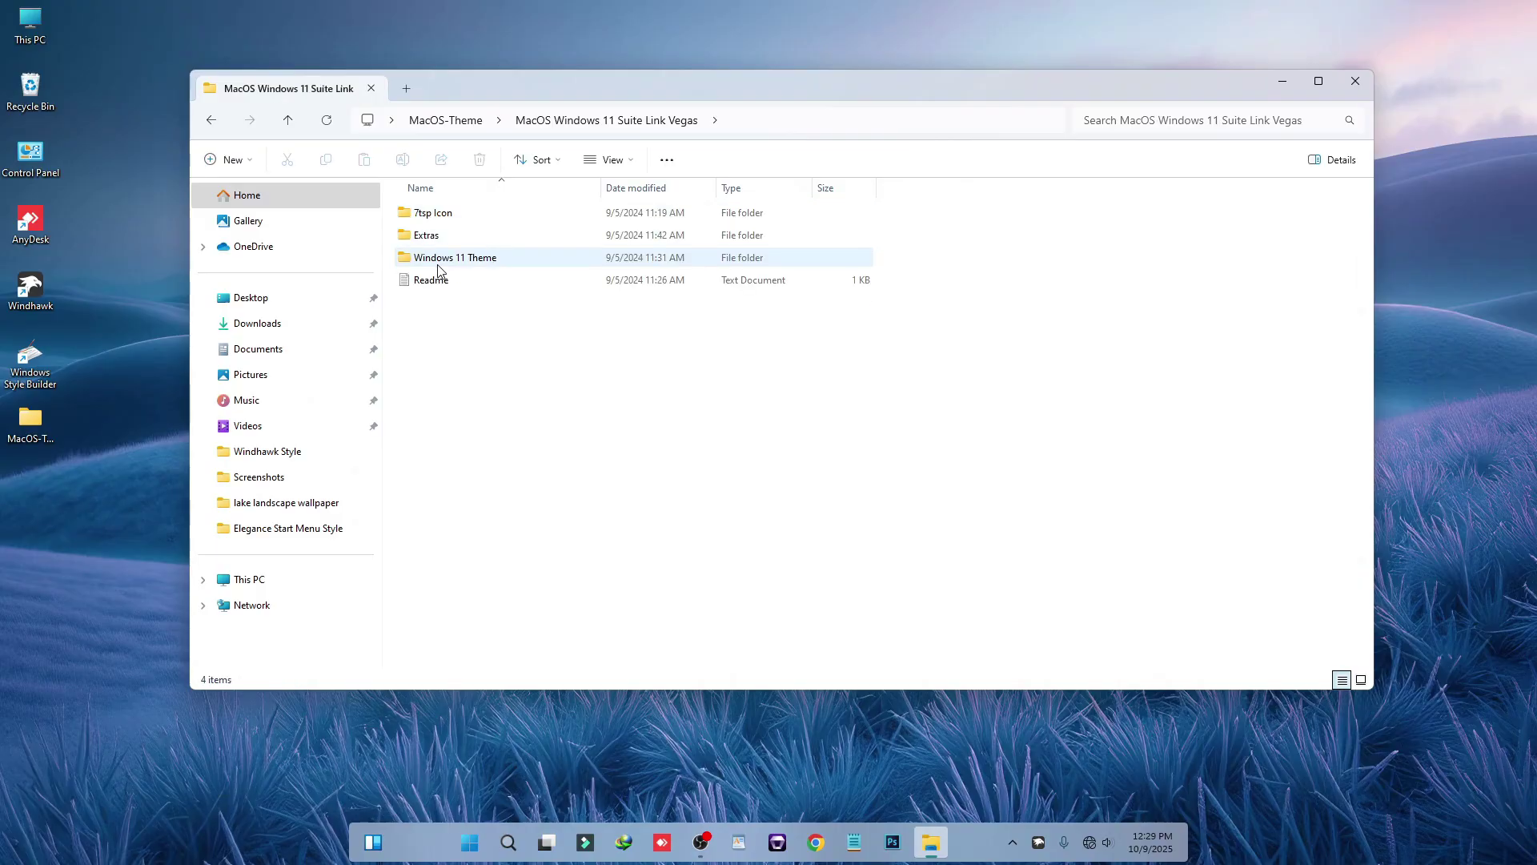
pyautogui.click(427, 264)
pyautogui.doubleClick(451, 265)
pyautogui.moveTo(419, 290); pyautogui.dragTo(505, 213)
pyautogui.rightClick(504, 214)
pyautogui.click(551, 231)
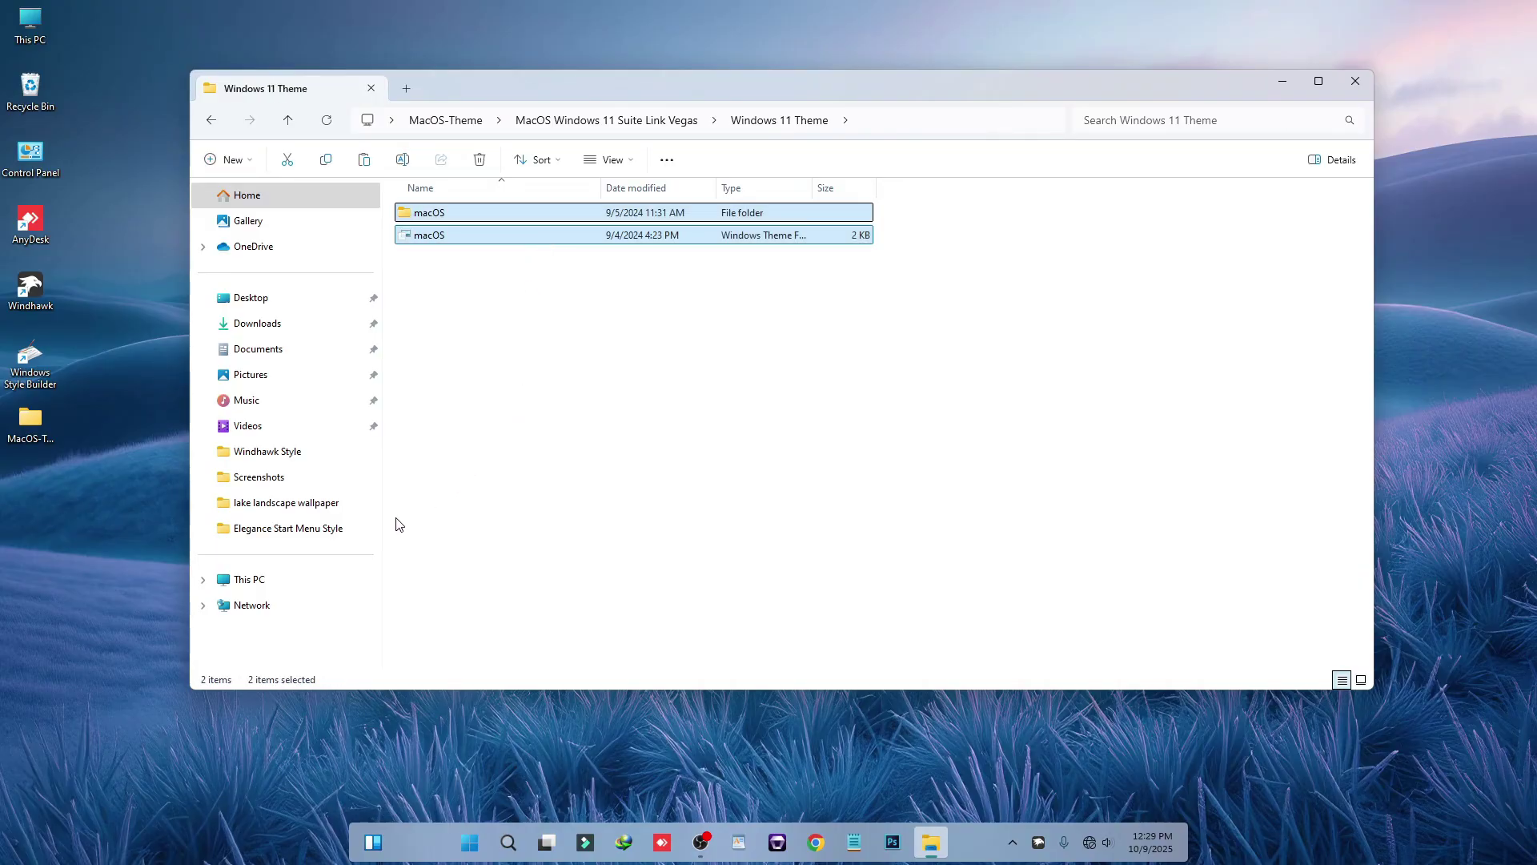
# Step: Open the Themes folder at Local Disk (C:) > Windows > Resources
pyautogui.click(238, 586)
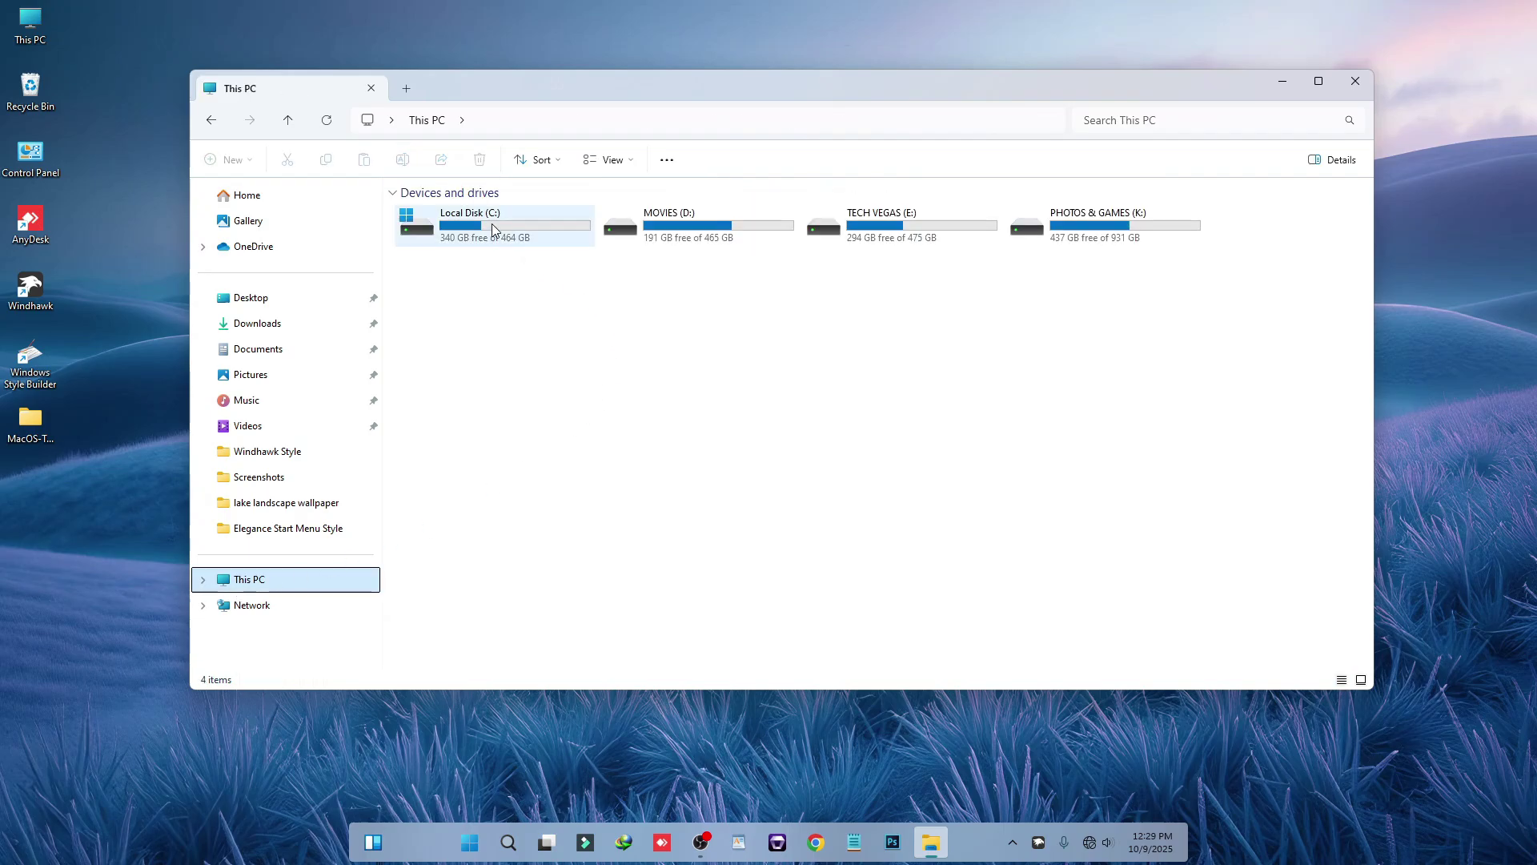
pyautogui.doubleClick(492, 224)
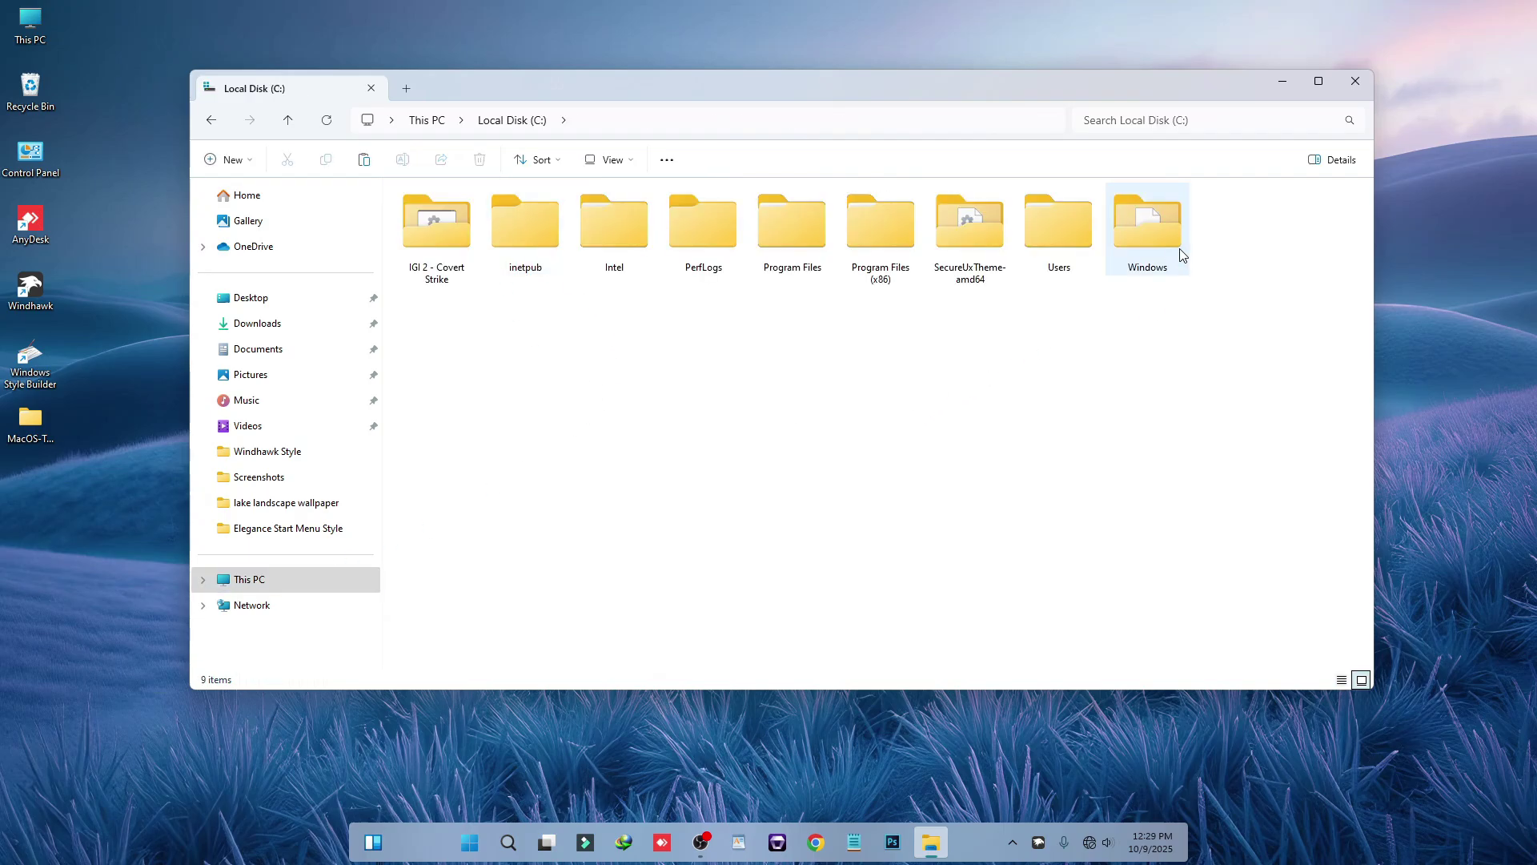
pyautogui.doubleClick(1153, 241)
pyautogui.click(489, 370)
pyautogui.press('r')
pyautogui.press('r')
pyautogui.press('r')
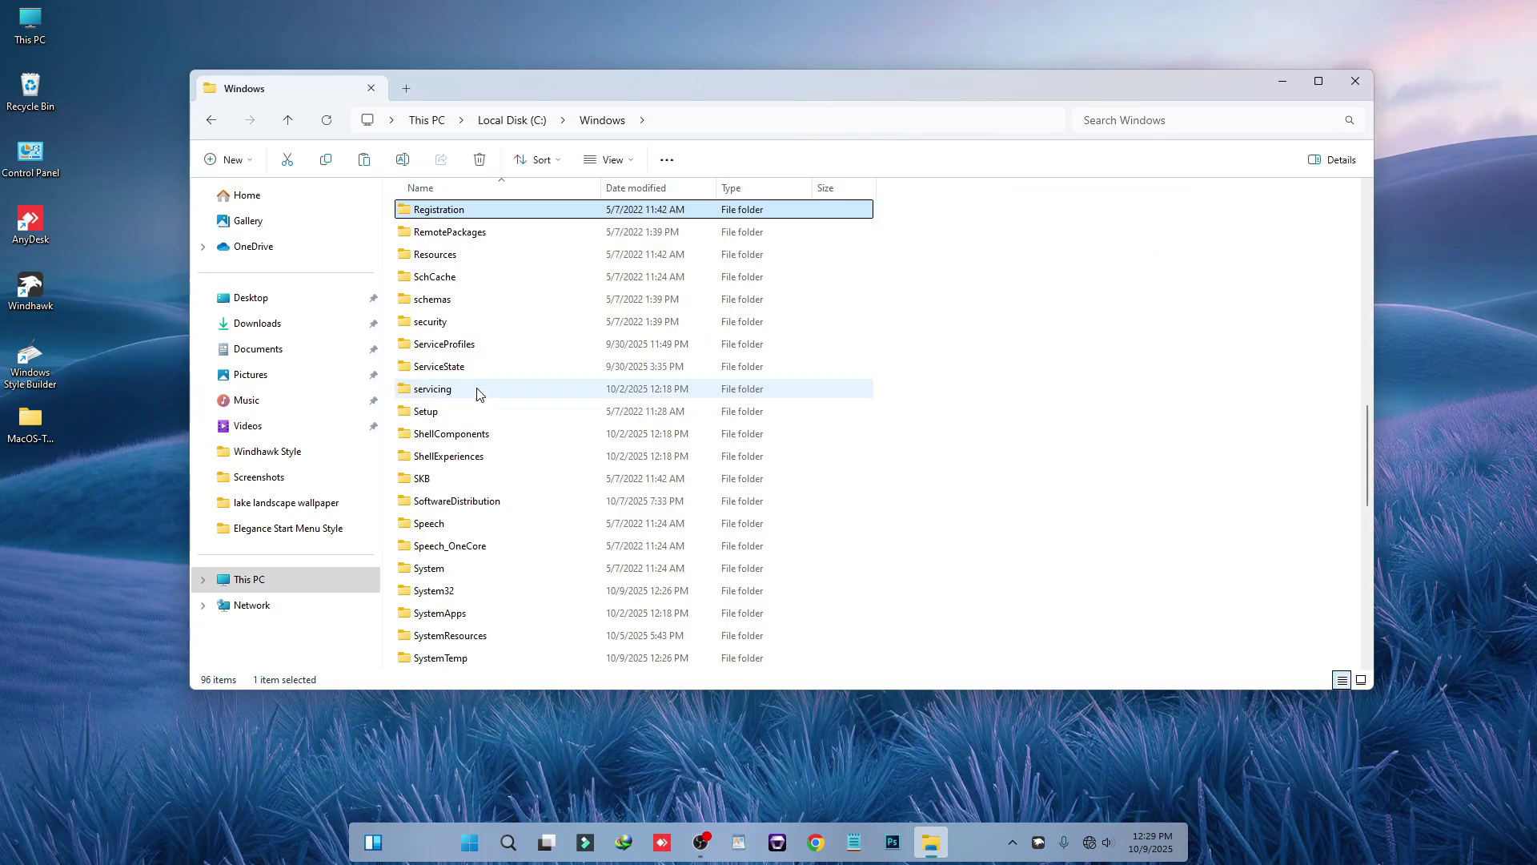
pyautogui.doubleClick(443, 258)
pyautogui.click(455, 241)
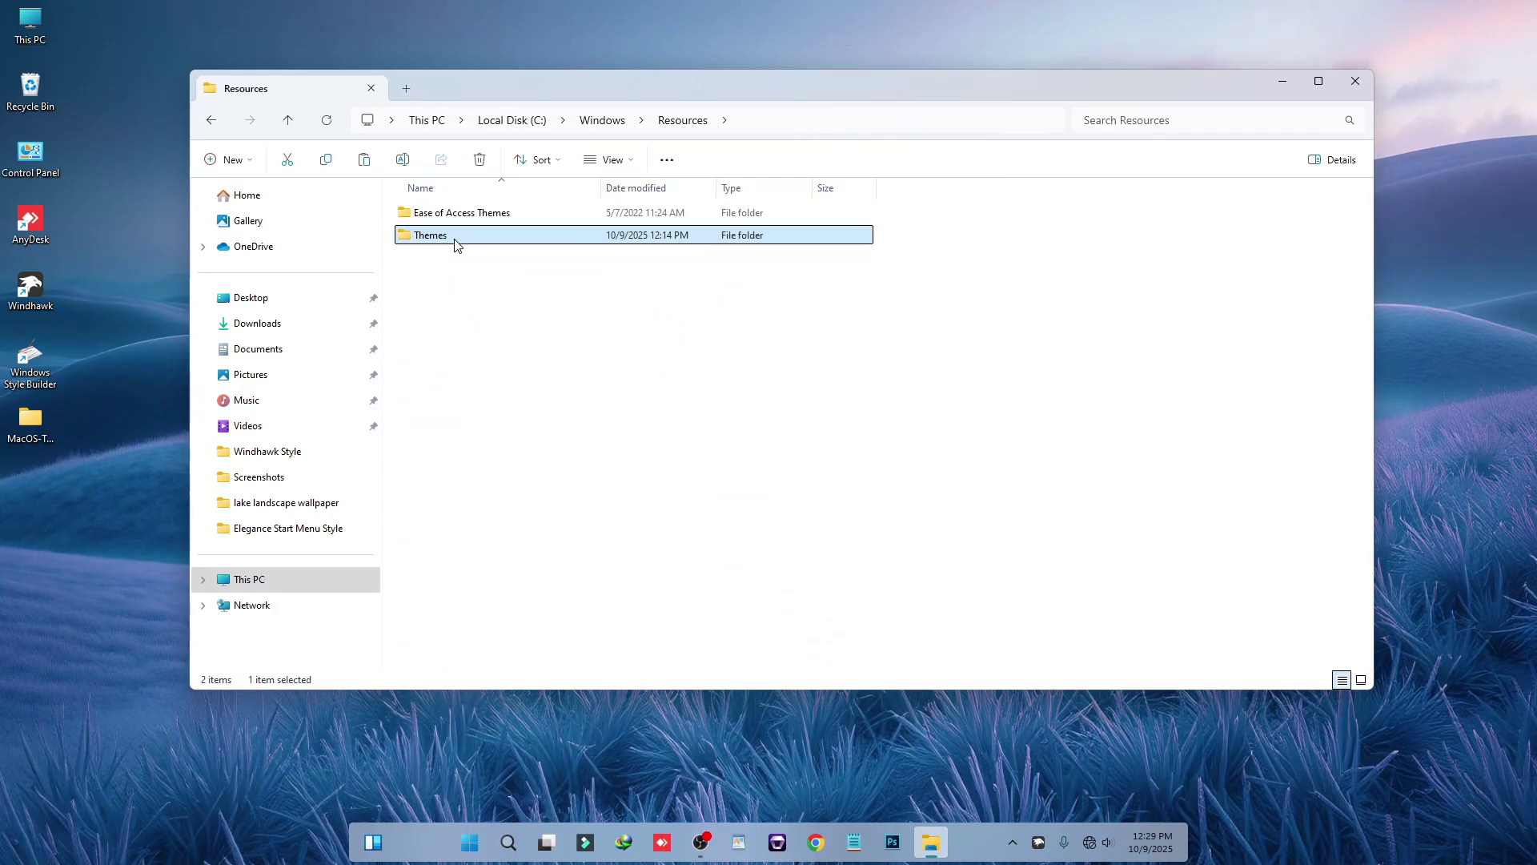
pyautogui.doubleClick(450, 243)
# Step: Paste the copied macOS folder and theme file into the Themes folder, granting administrator permission
pyautogui.rightClick(630, 413)
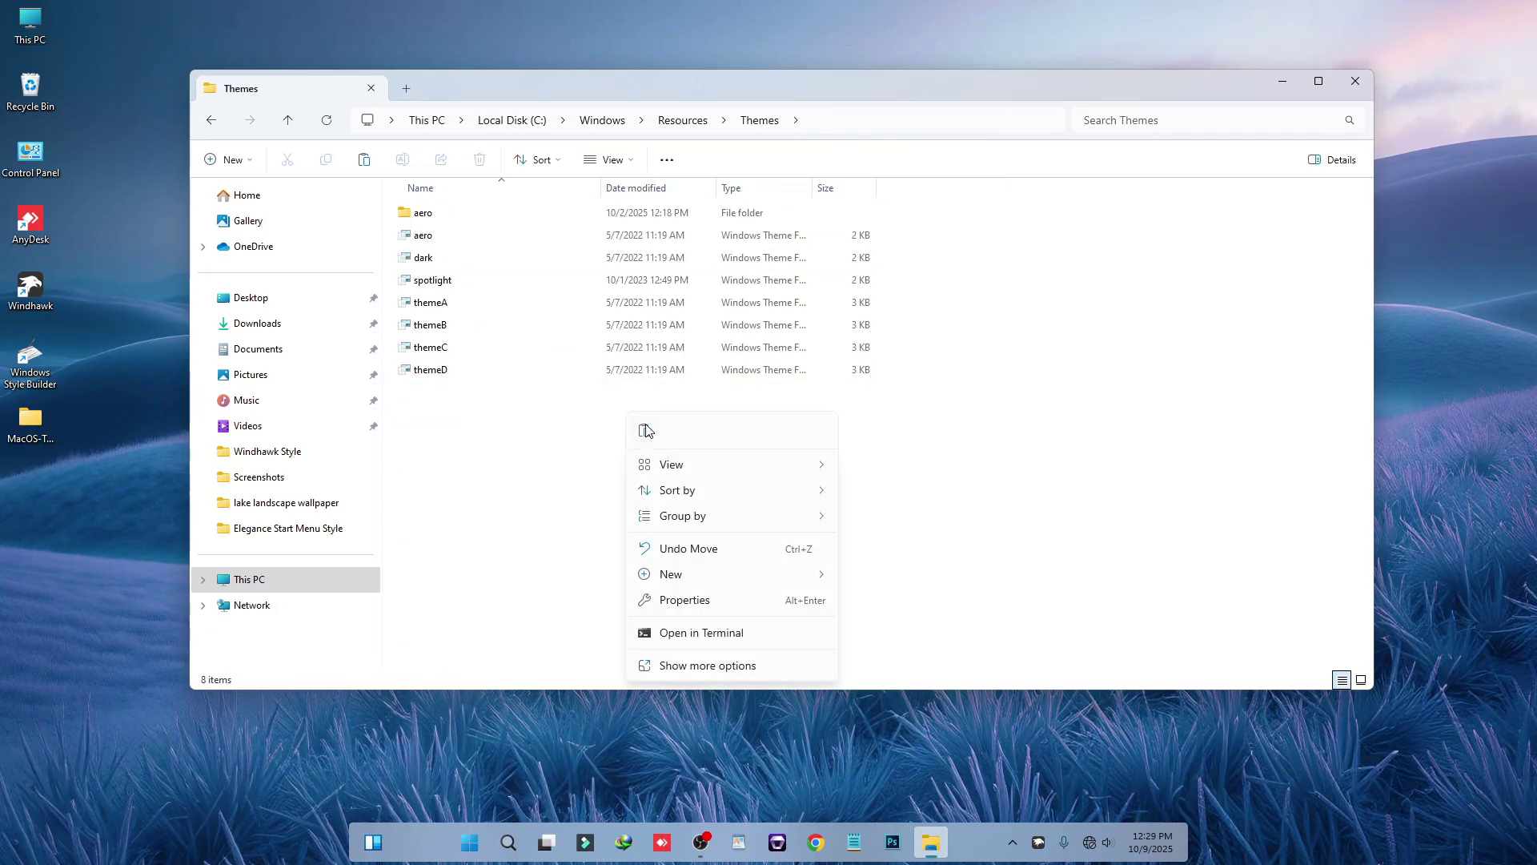
pyautogui.click(645, 431)
pyautogui.click(349, 340)
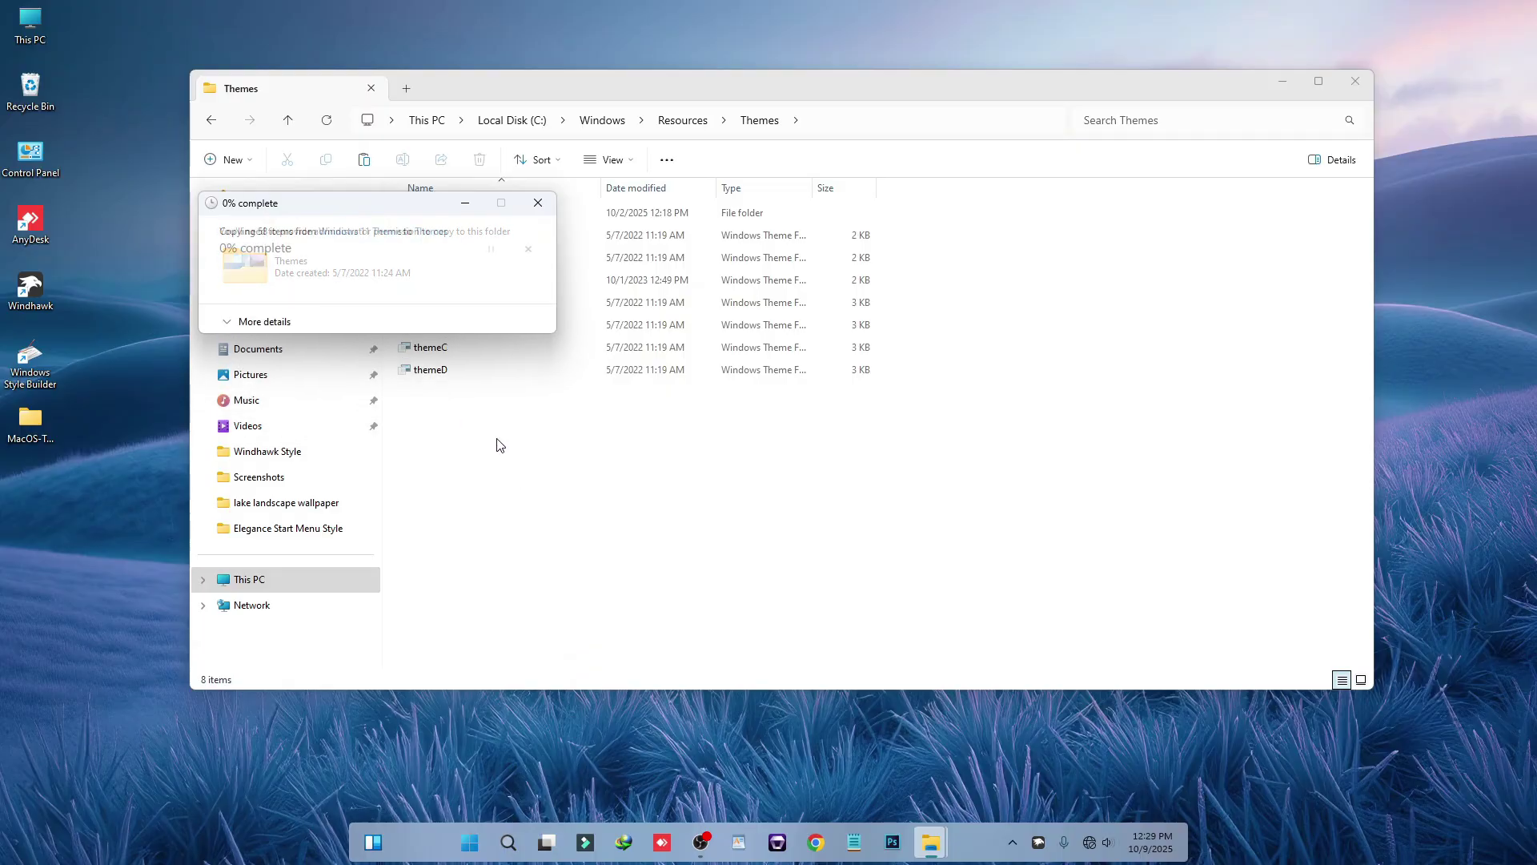
# Step: Run ThemeTool as administrator from SecureUxTheme-amd64 on Local Disk (C:) and accept the warranty disclaimer
pyautogui.click(244, 580)
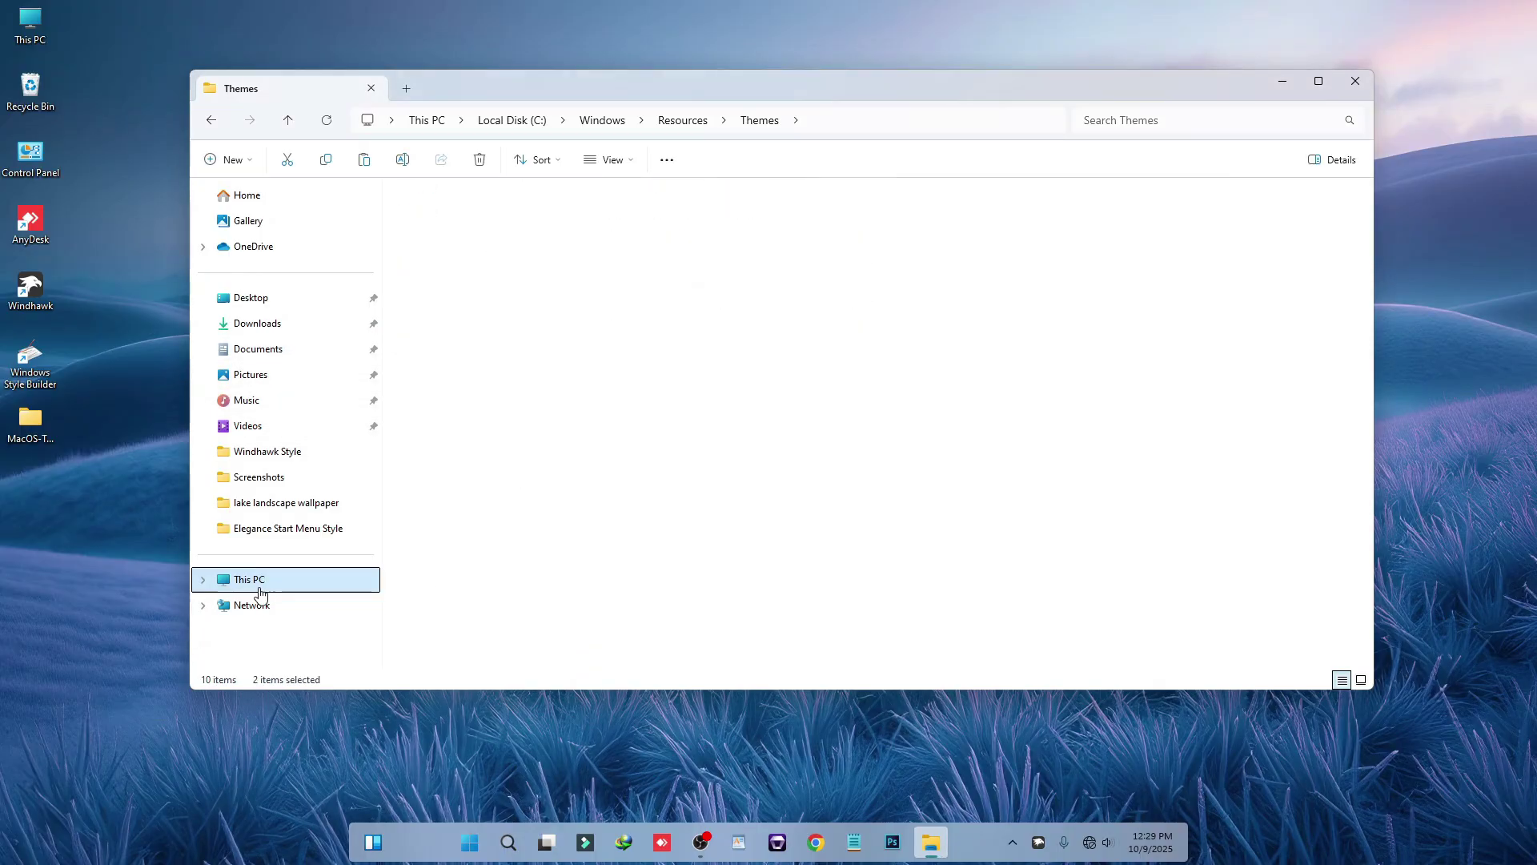
pyautogui.doubleClick(498, 241)
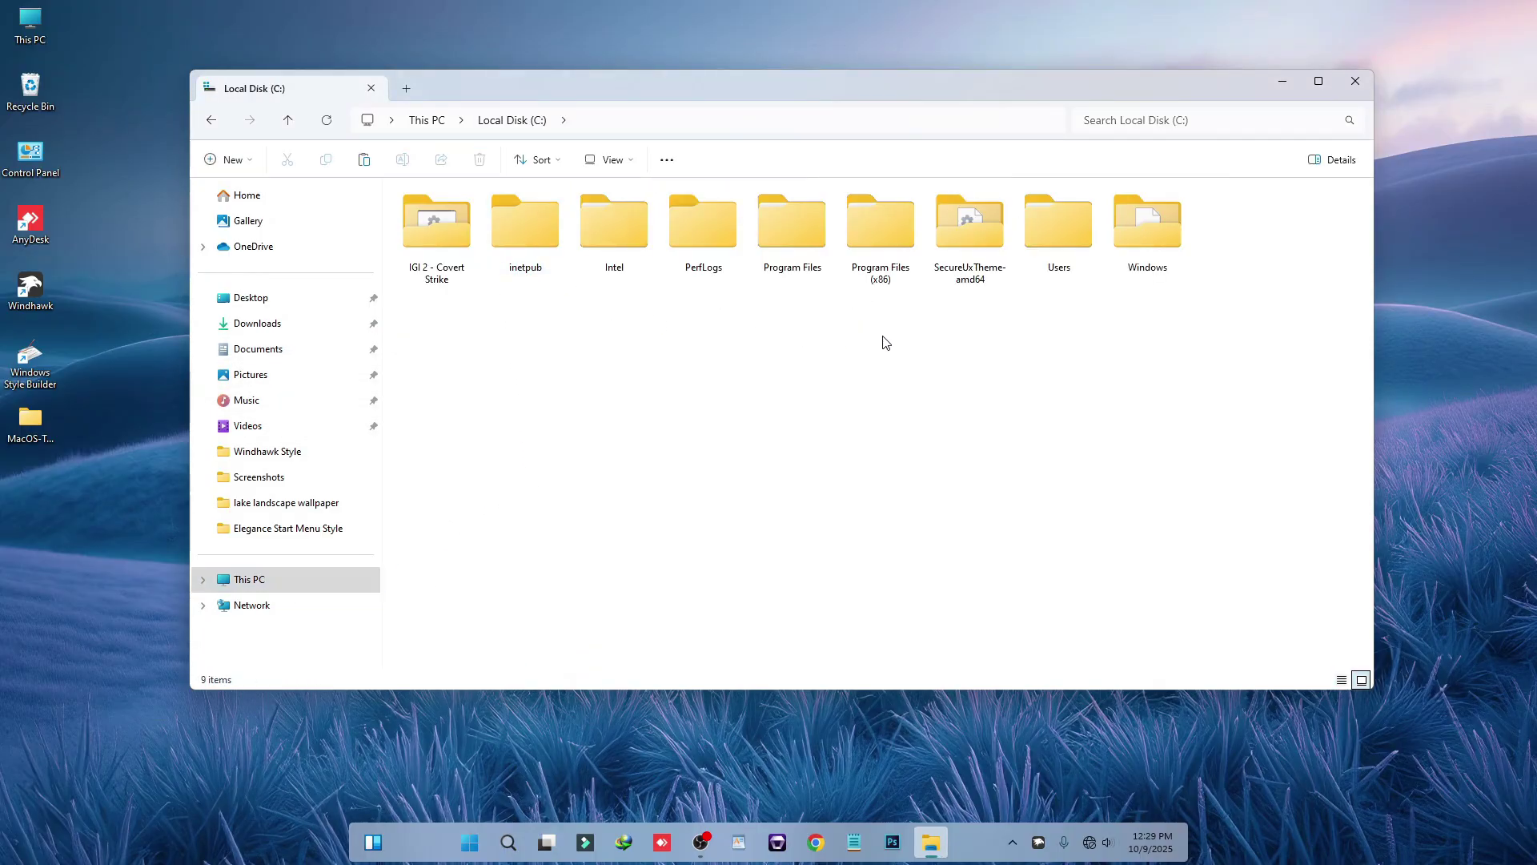
pyautogui.click(961, 238)
pyautogui.doubleClick(960, 240)
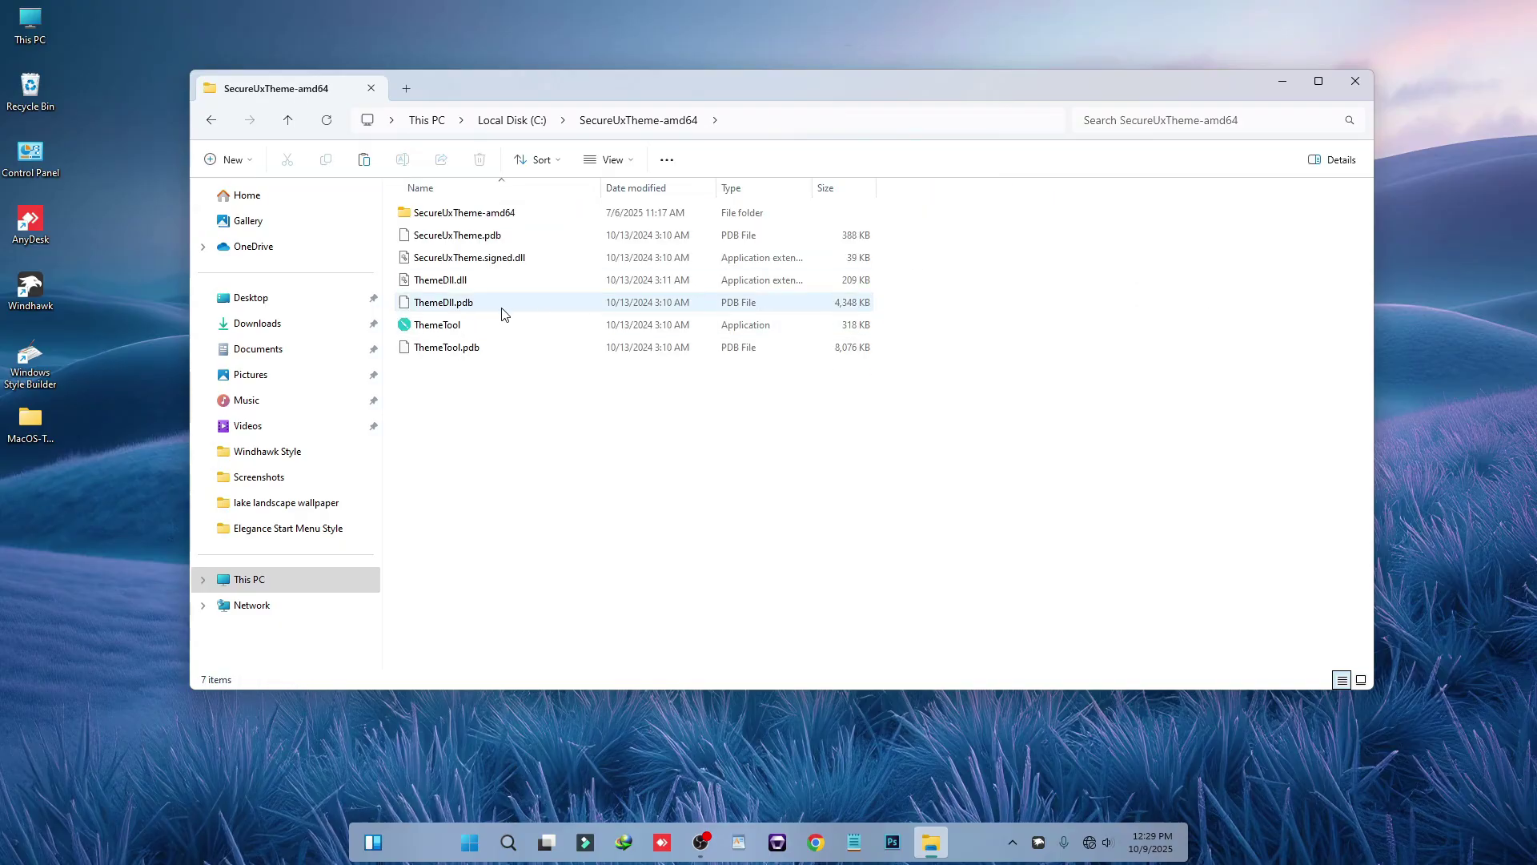
pyautogui.click(439, 328)
pyautogui.rightClick(445, 330)
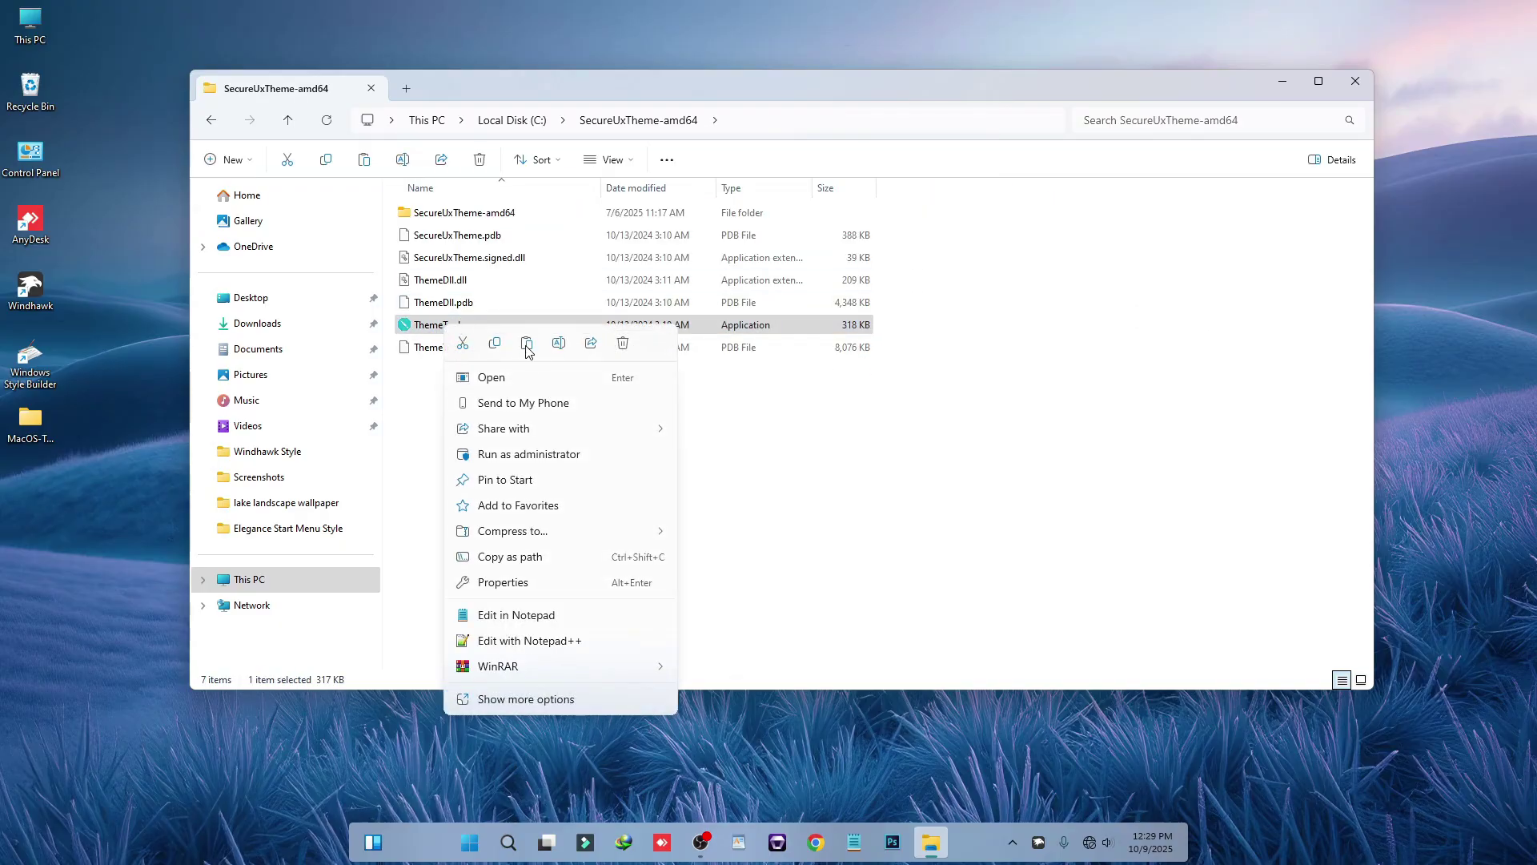
pyautogui.click(529, 454)
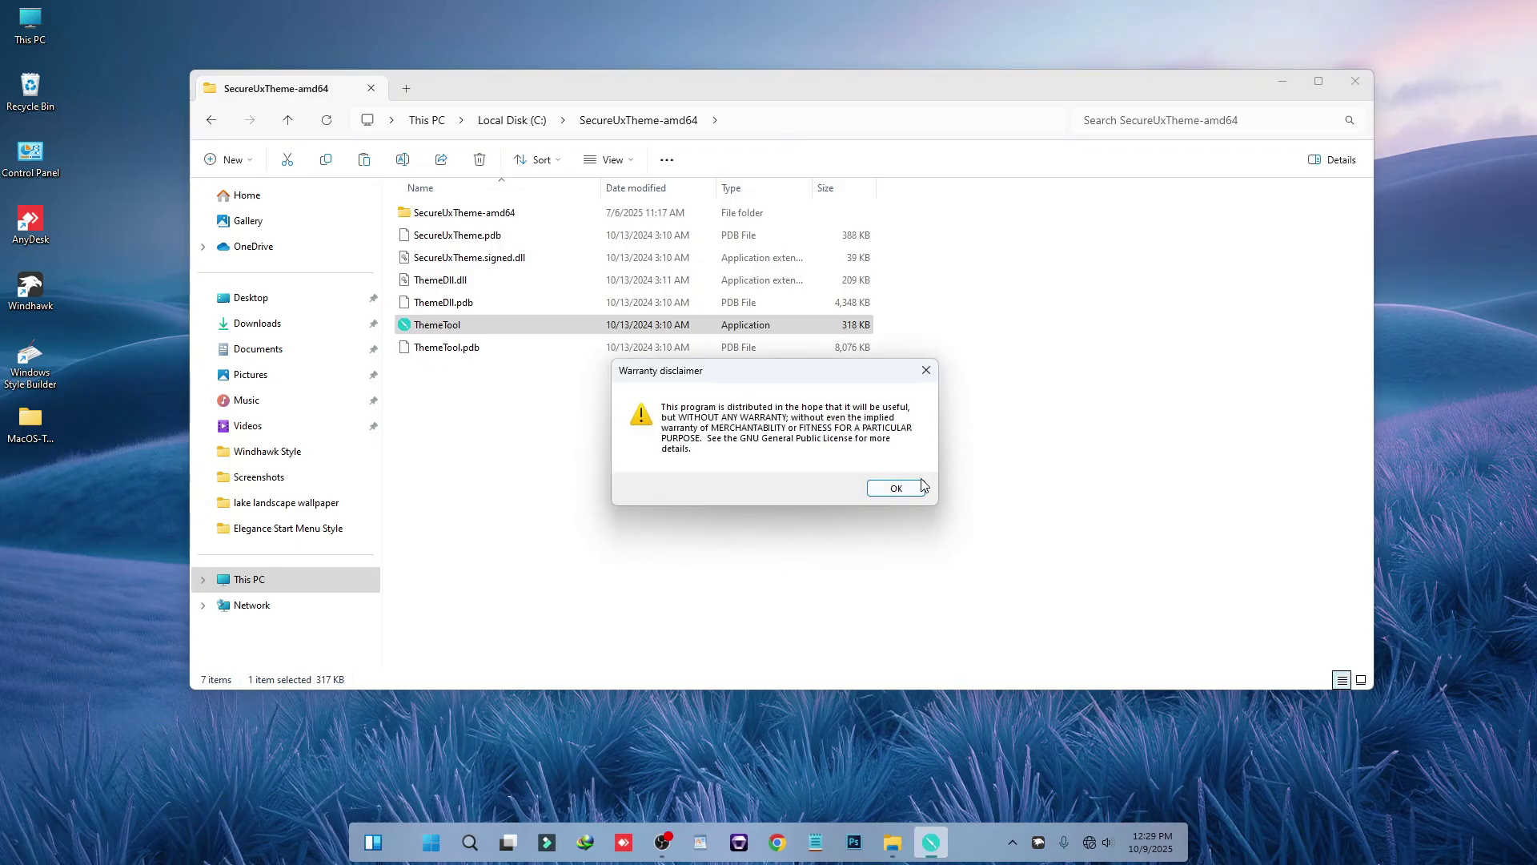
pyautogui.click(896, 488)
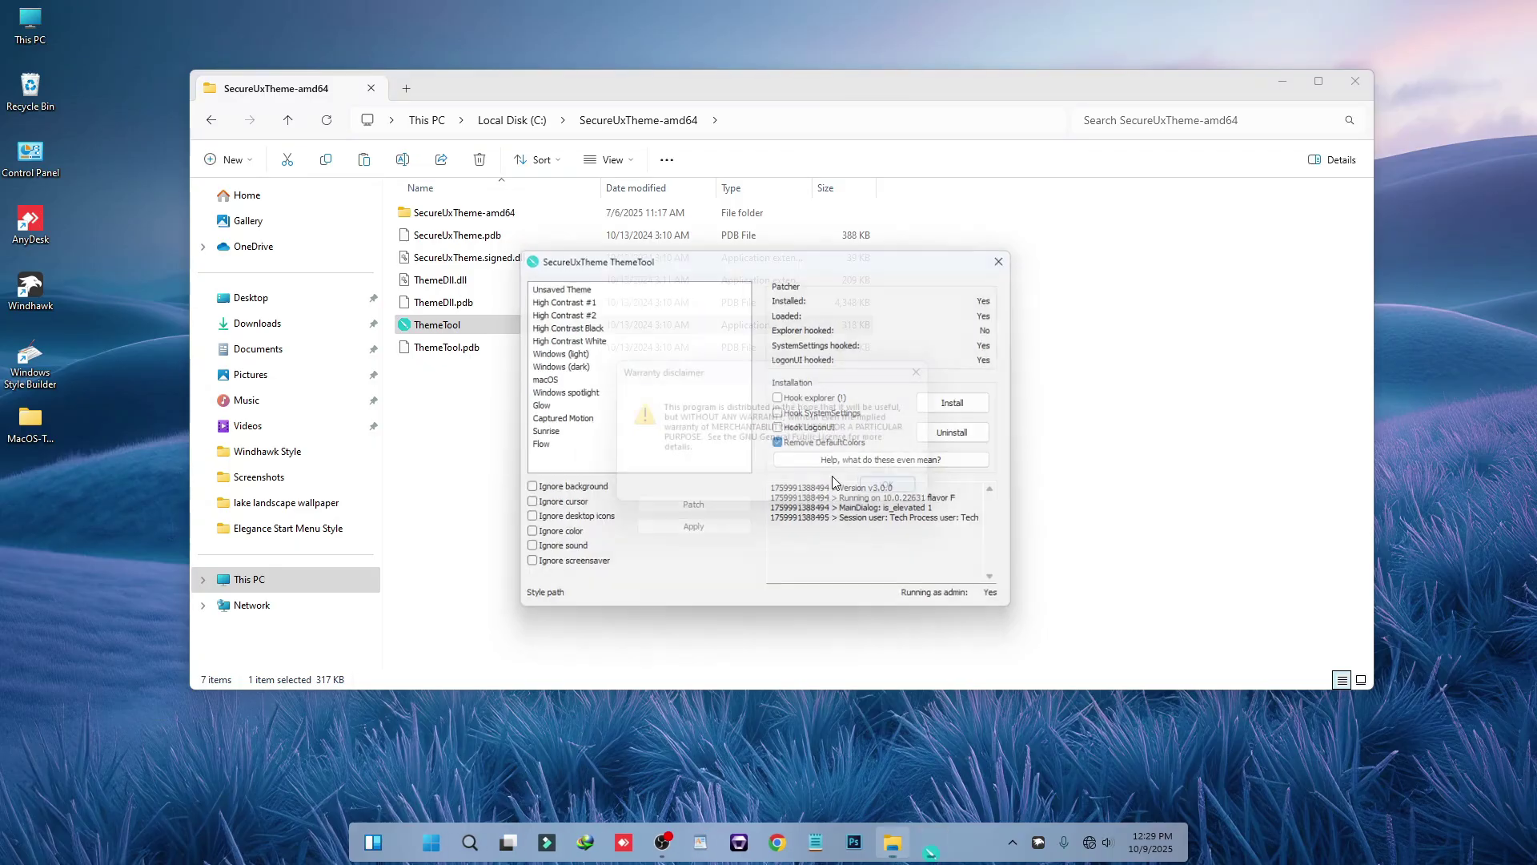
# Step: Patch and apply the macOS theme in ThemeTool, and close the tool and the folder window
pyautogui.click(552, 379)
pyautogui.click(705, 536)
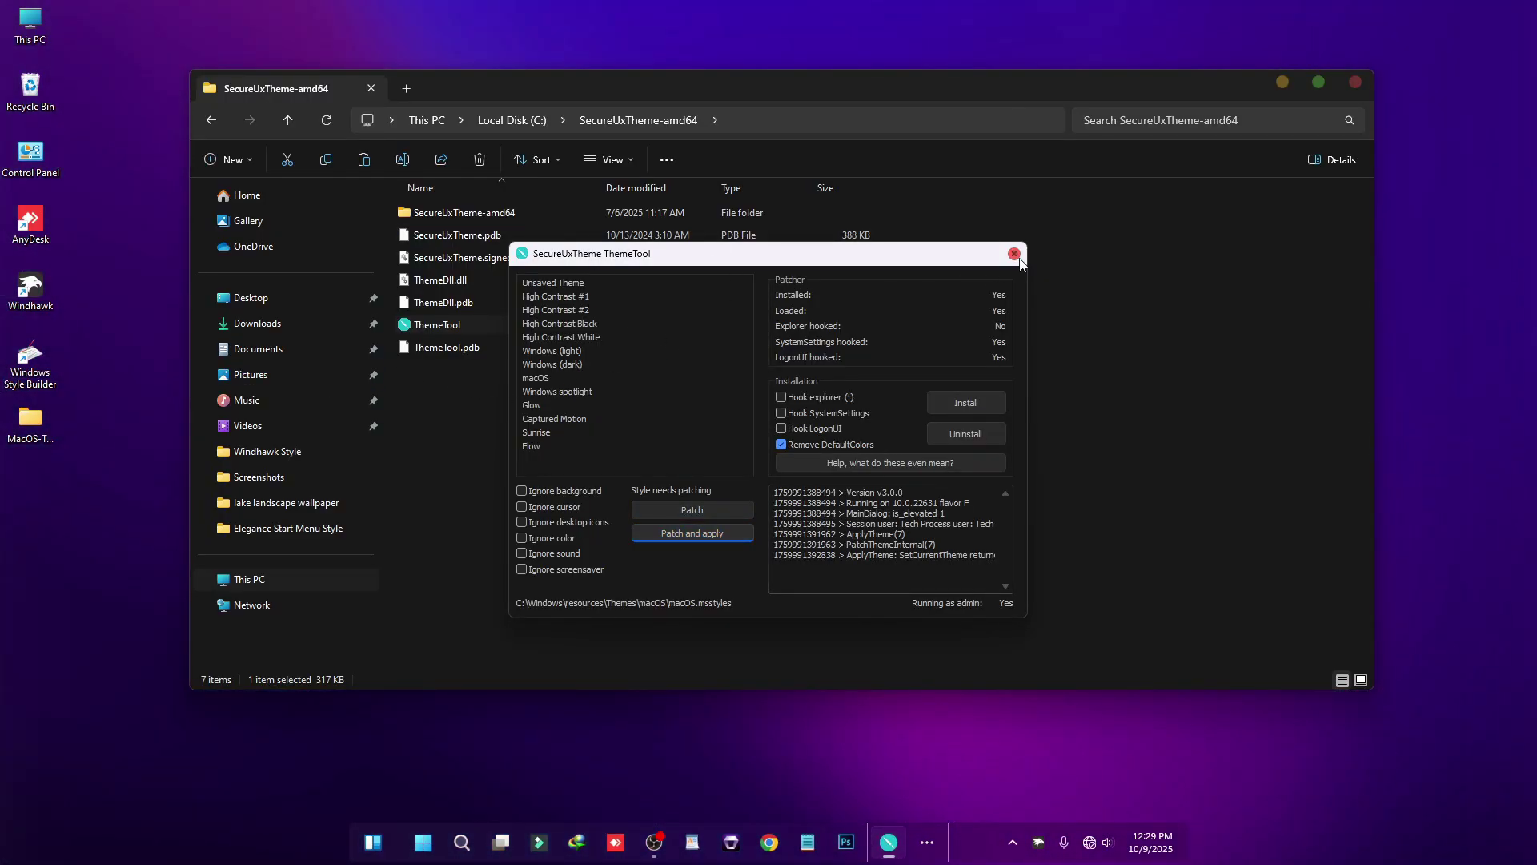
pyautogui.click(1014, 255)
pyautogui.click(1356, 82)
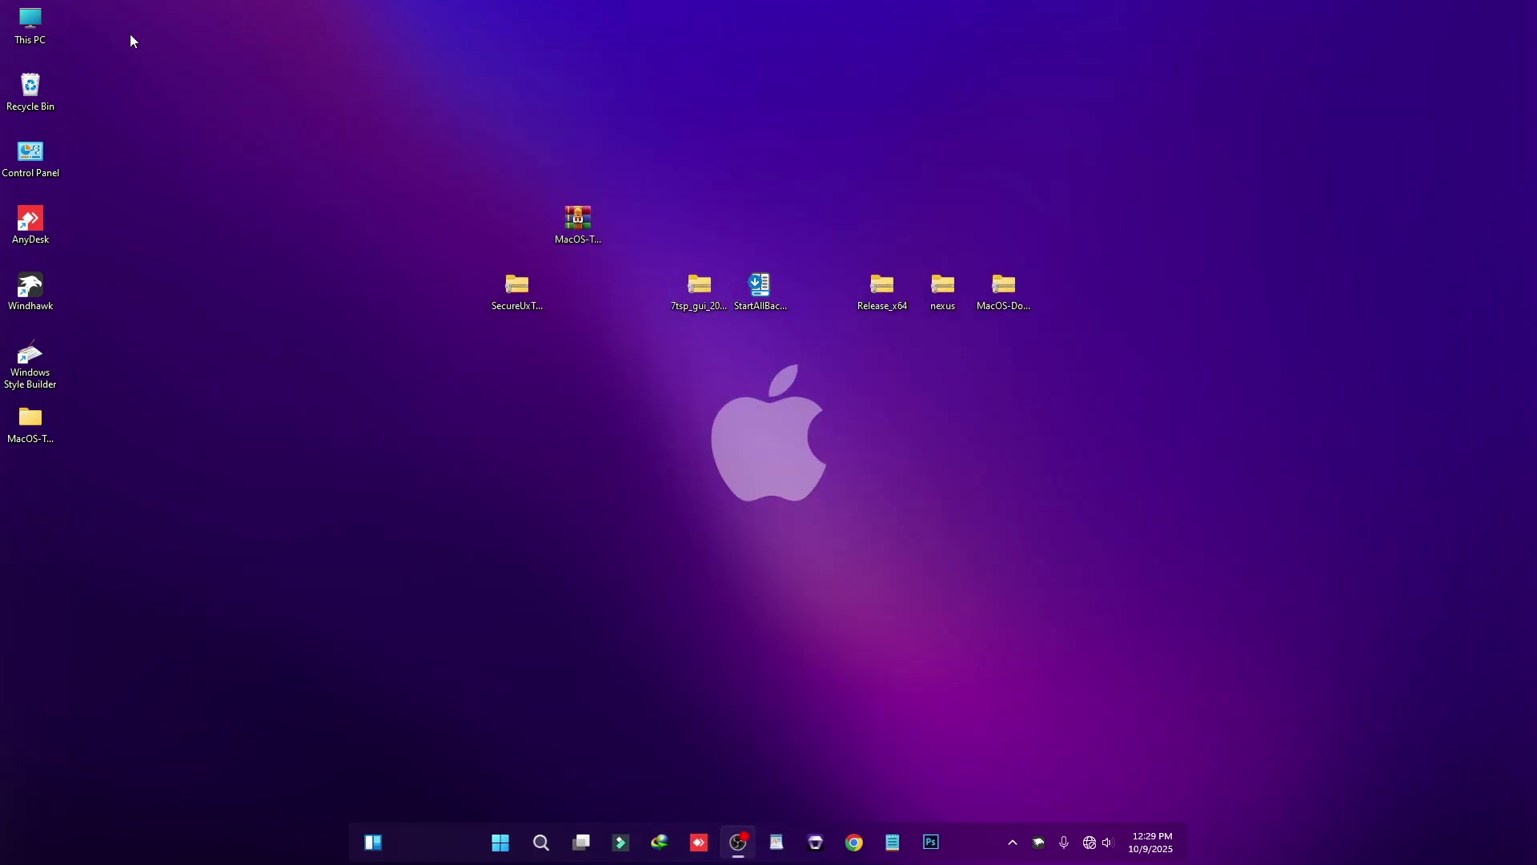
# Step: Open This PC and Local Disk (C:) to check the new window styling, and close the window
pyautogui.doubleClick(36, 28)
pyautogui.moveTo(512, 80); pyautogui.dragTo(475, 88)
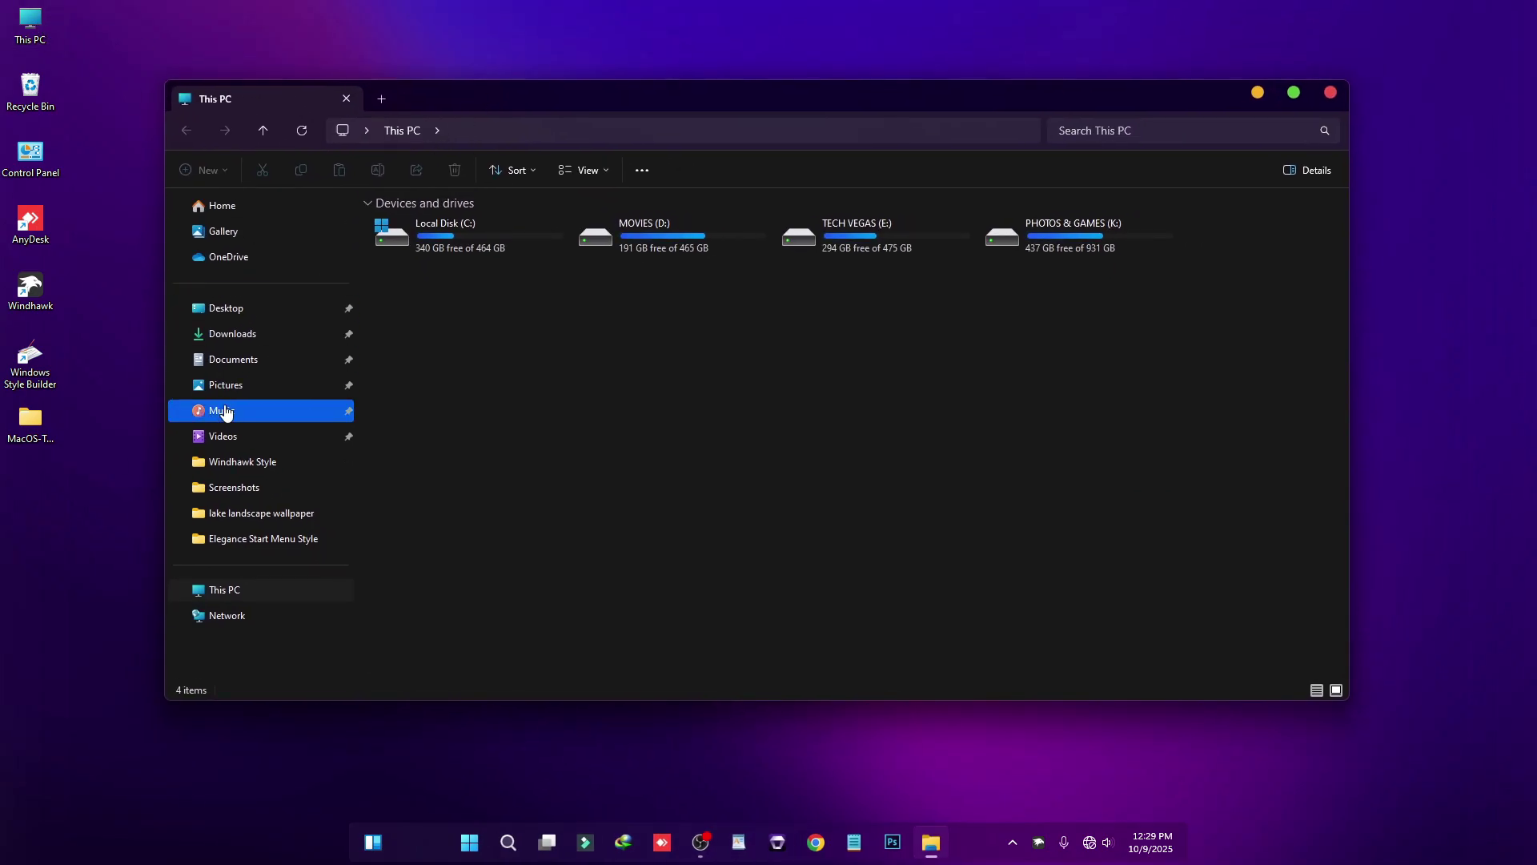
pyautogui.doubleClick(414, 248)
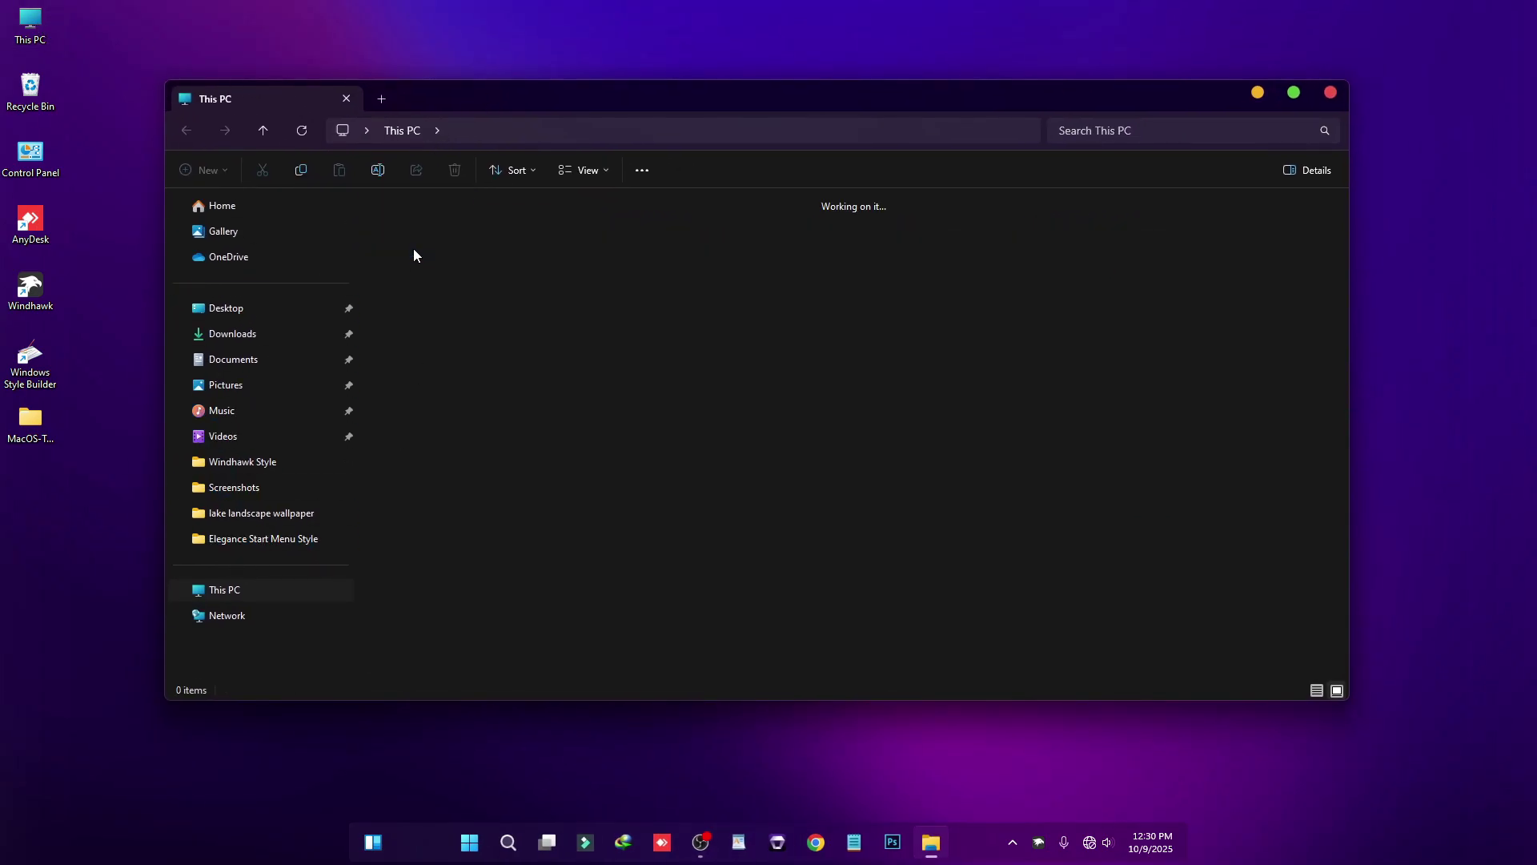
pyautogui.click(1329, 93)
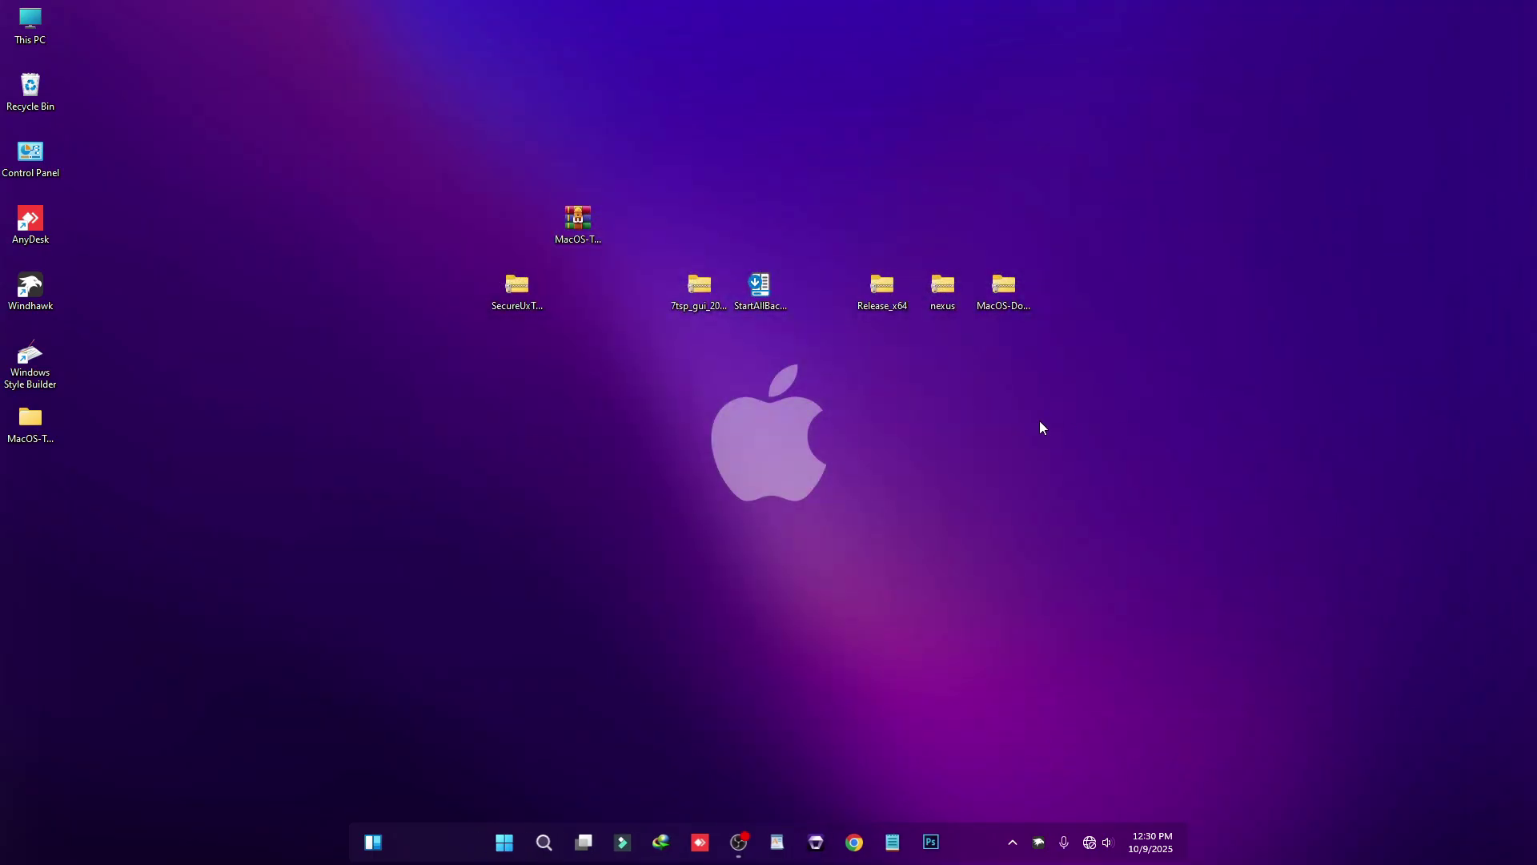
# Step: Run StartAllBack_3.9.16_setup.exe despite the SmartScreen prompt, install it for the current user only, and dismiss its configuration window
pyautogui.doubleClick(751, 322)
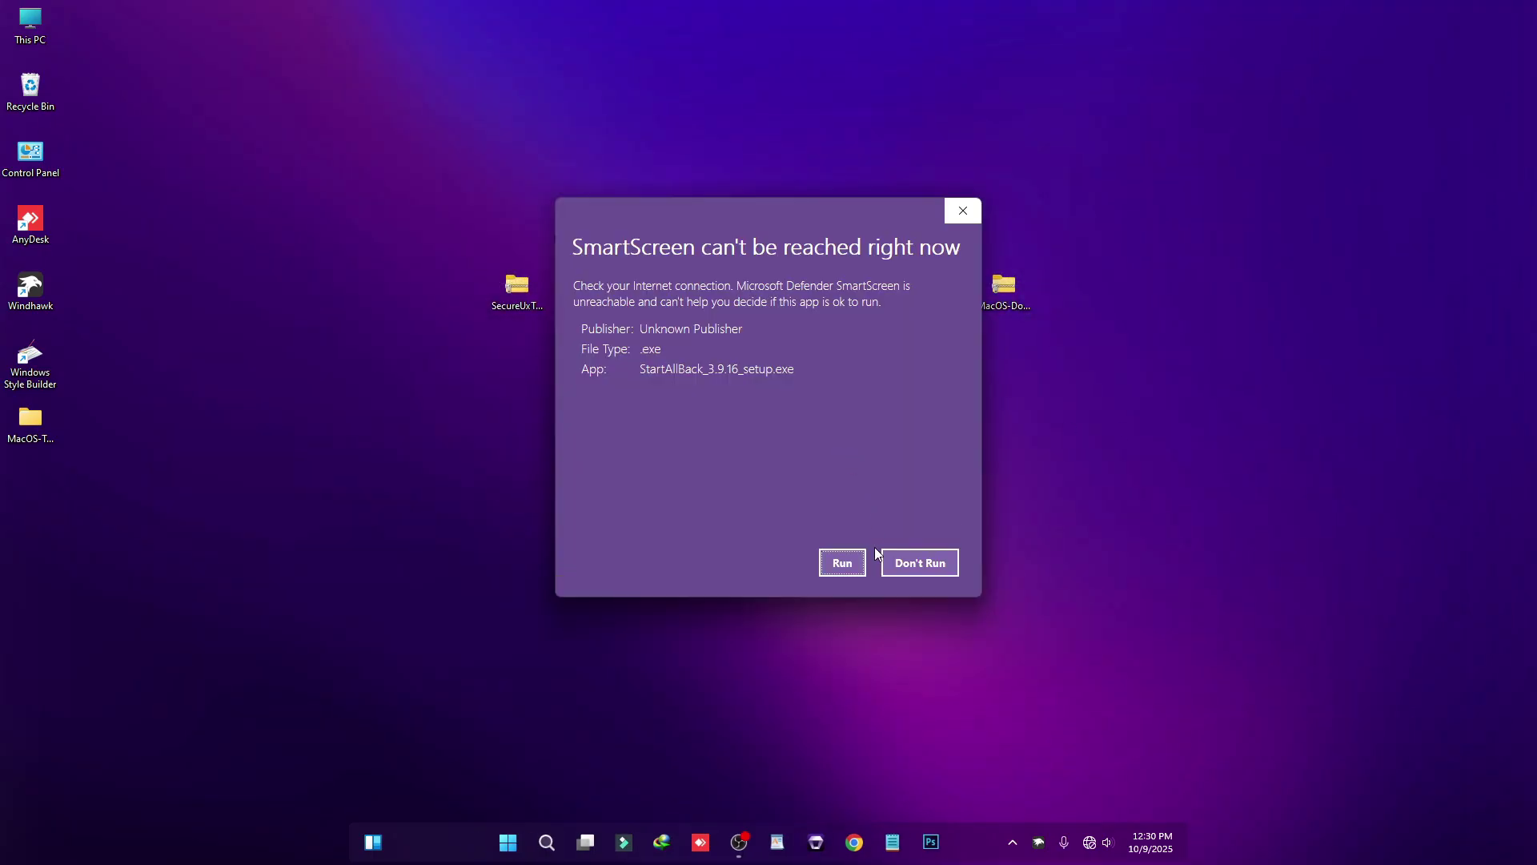
pyautogui.click(858, 561)
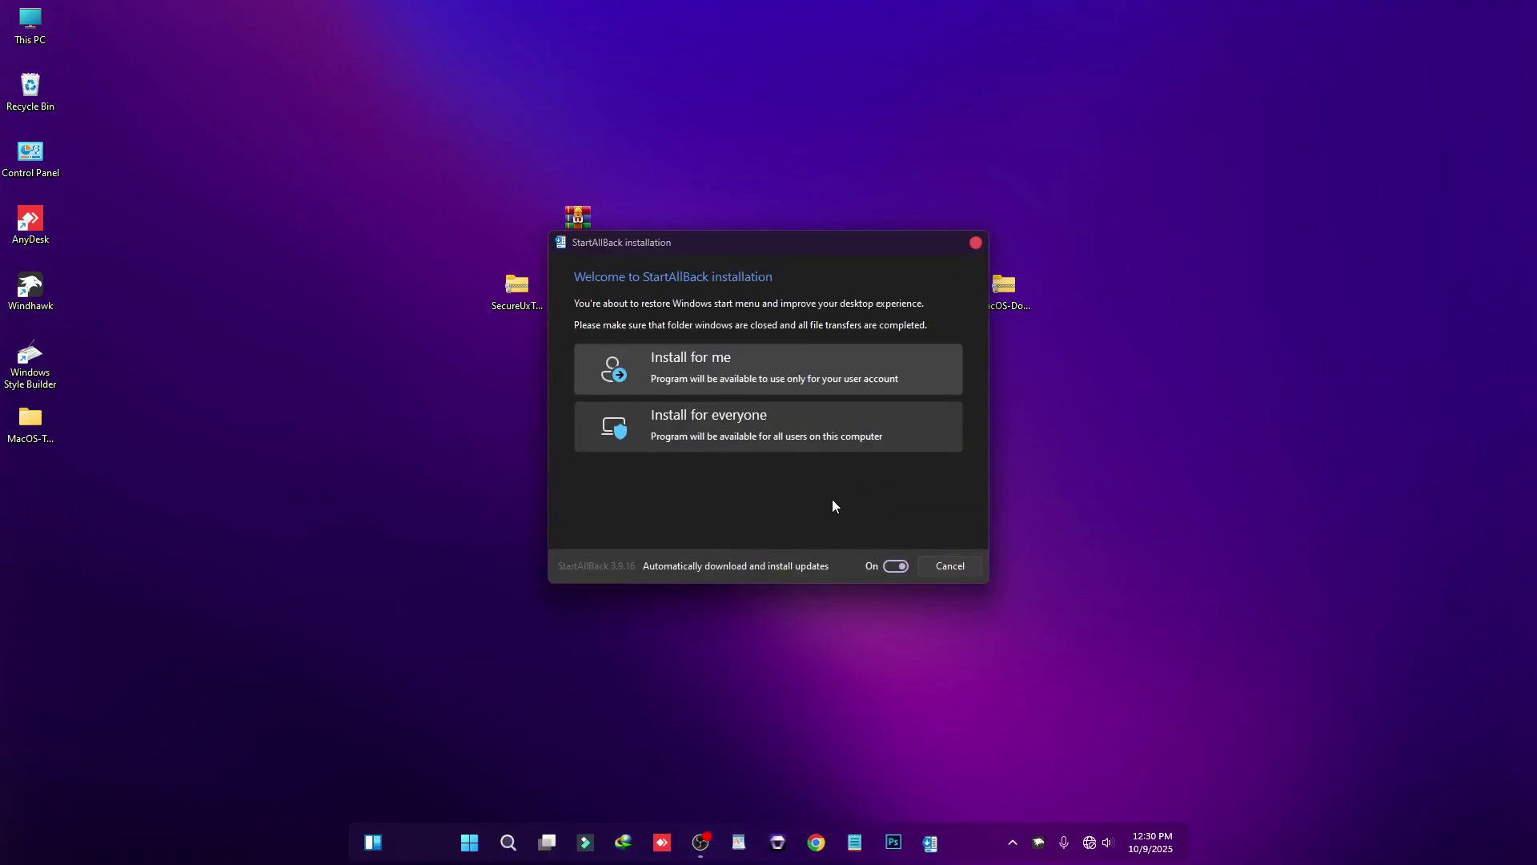
pyautogui.click(715, 358)
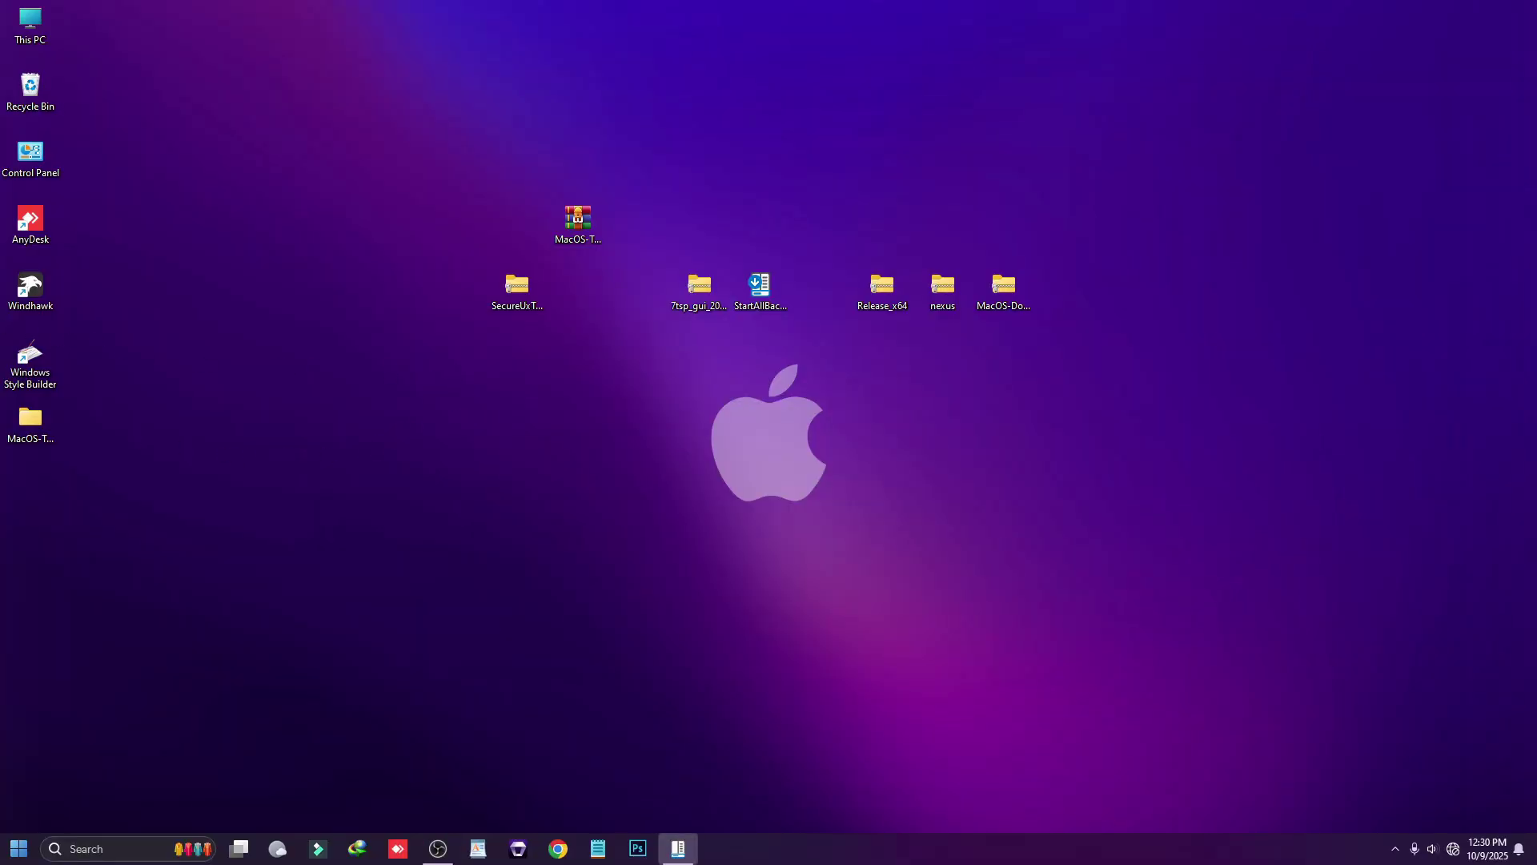
pyautogui.press('Escape')
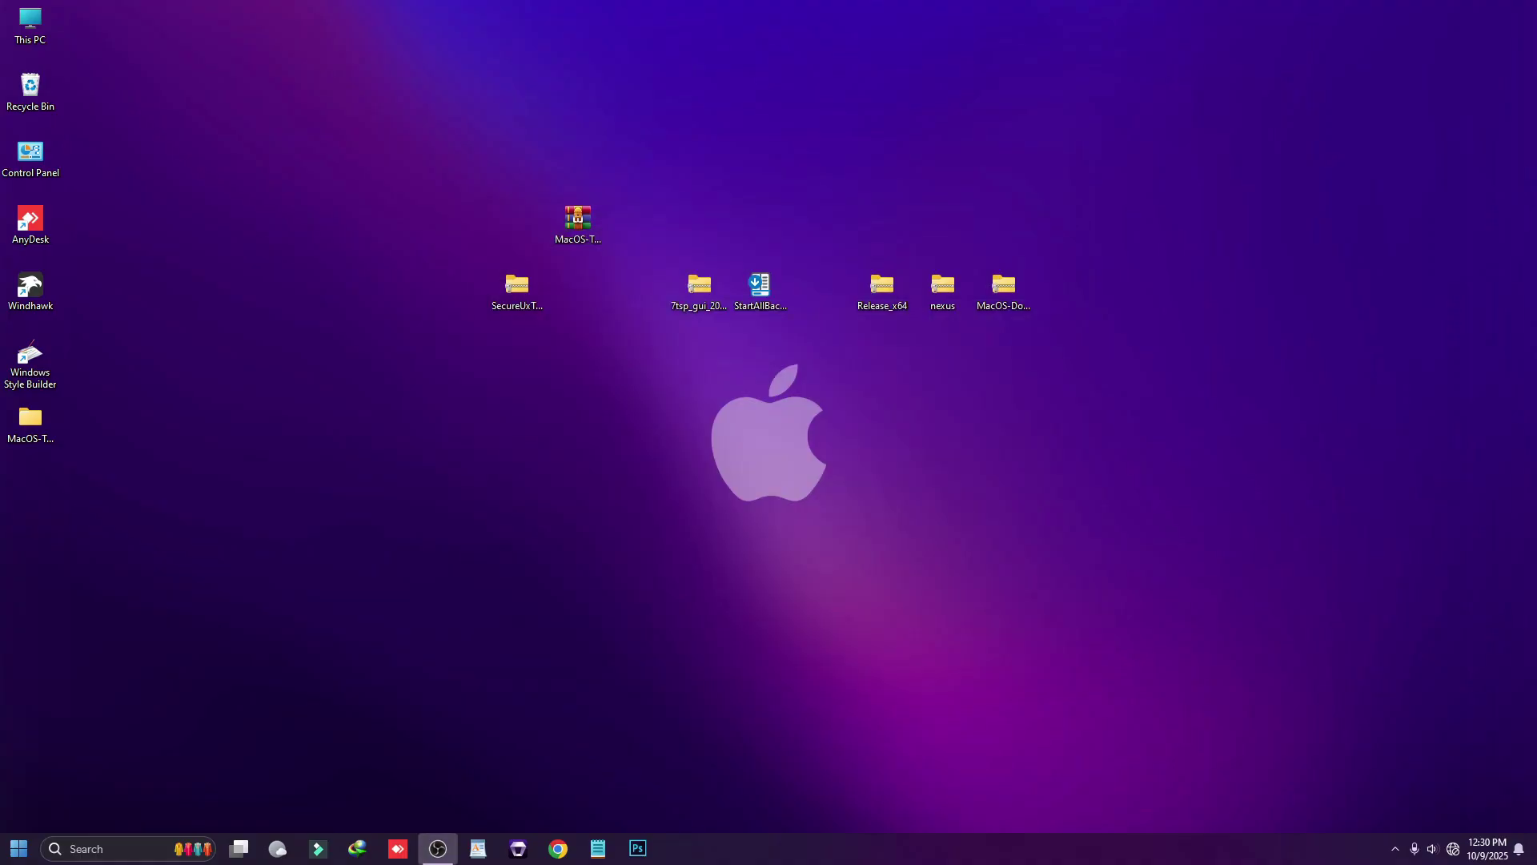
# Step: Turn off the enhanced classic taskbar in the StartAllBack configuration and restart the Explorer shell
pyautogui.rightClick(818, 836)
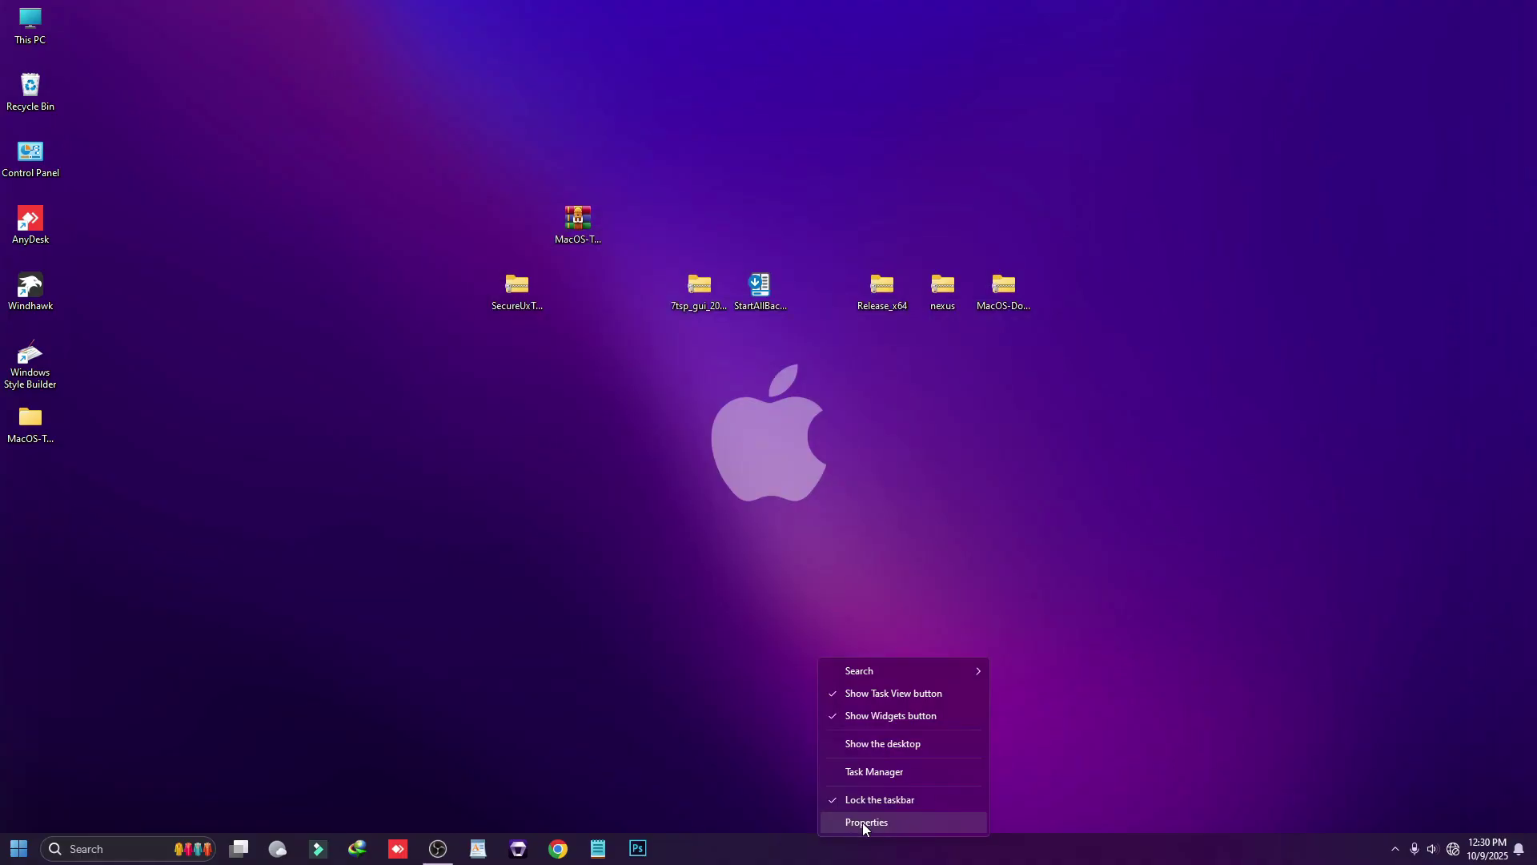
pyautogui.click(864, 824)
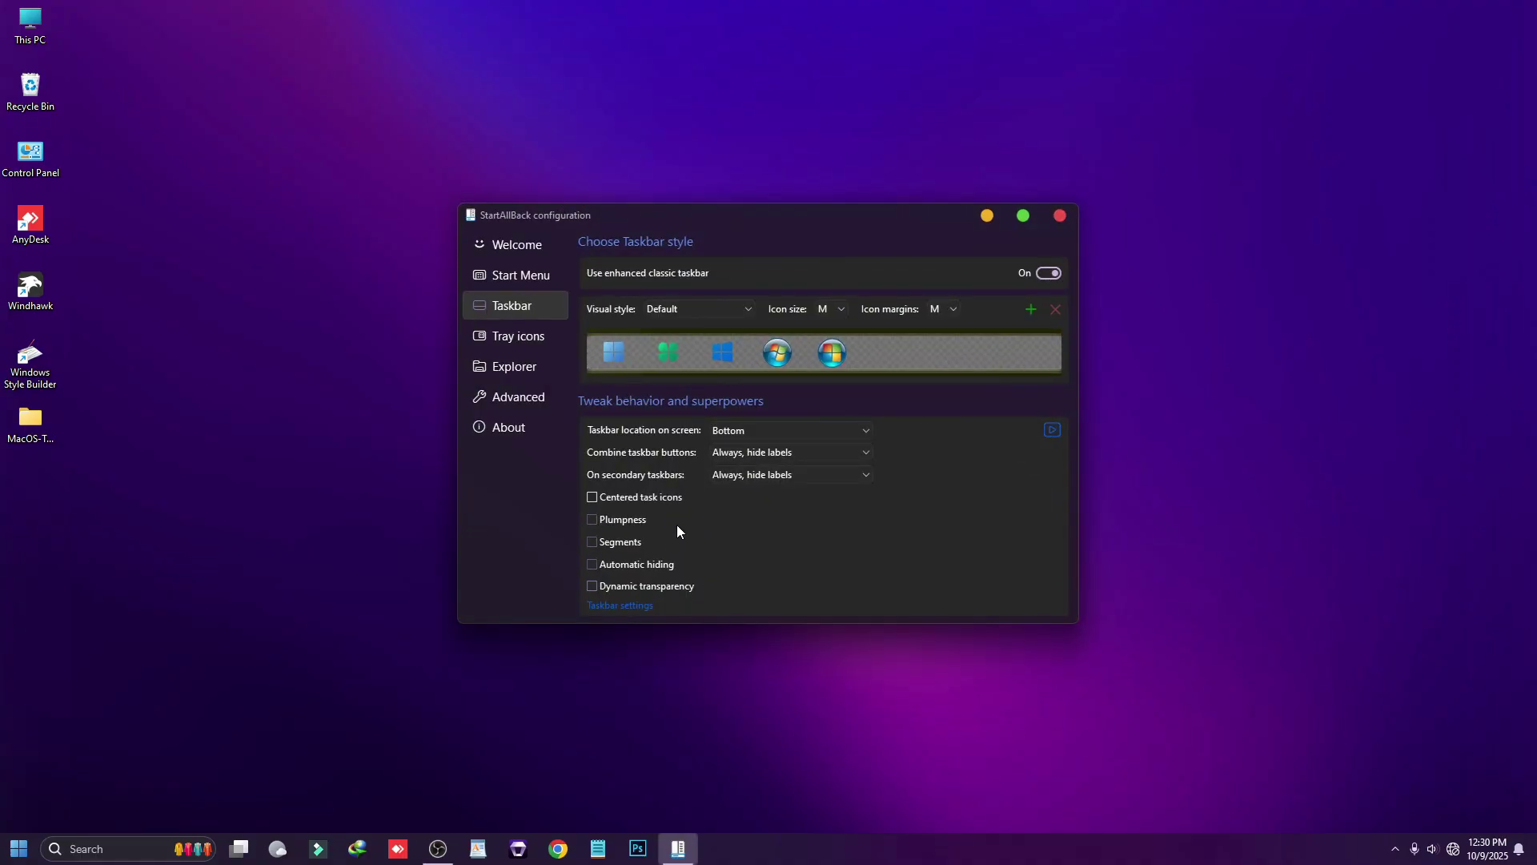
pyautogui.click(1045, 273)
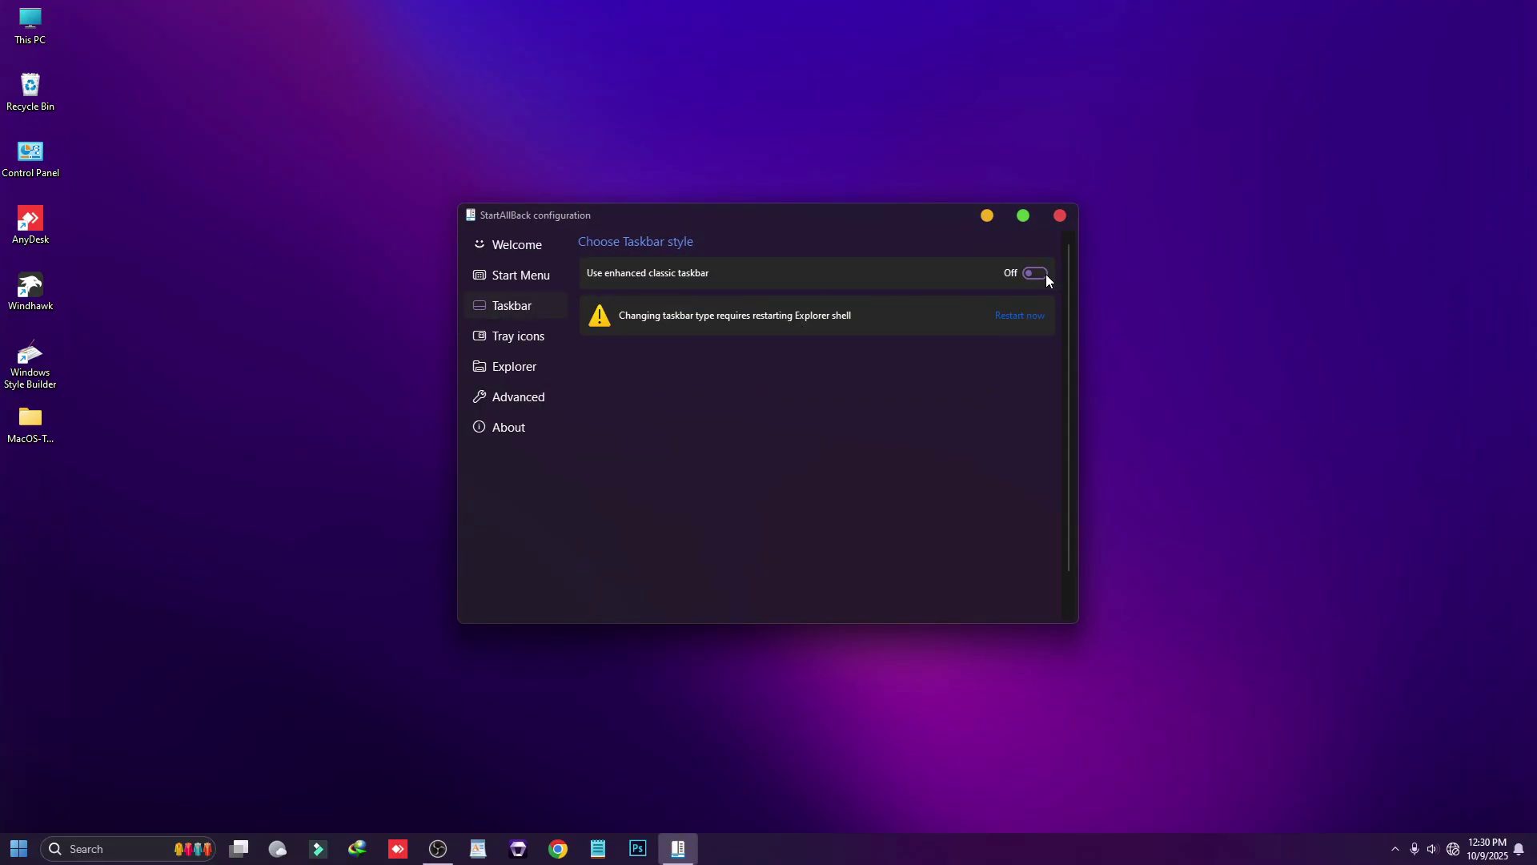
pyautogui.click(1037, 322)
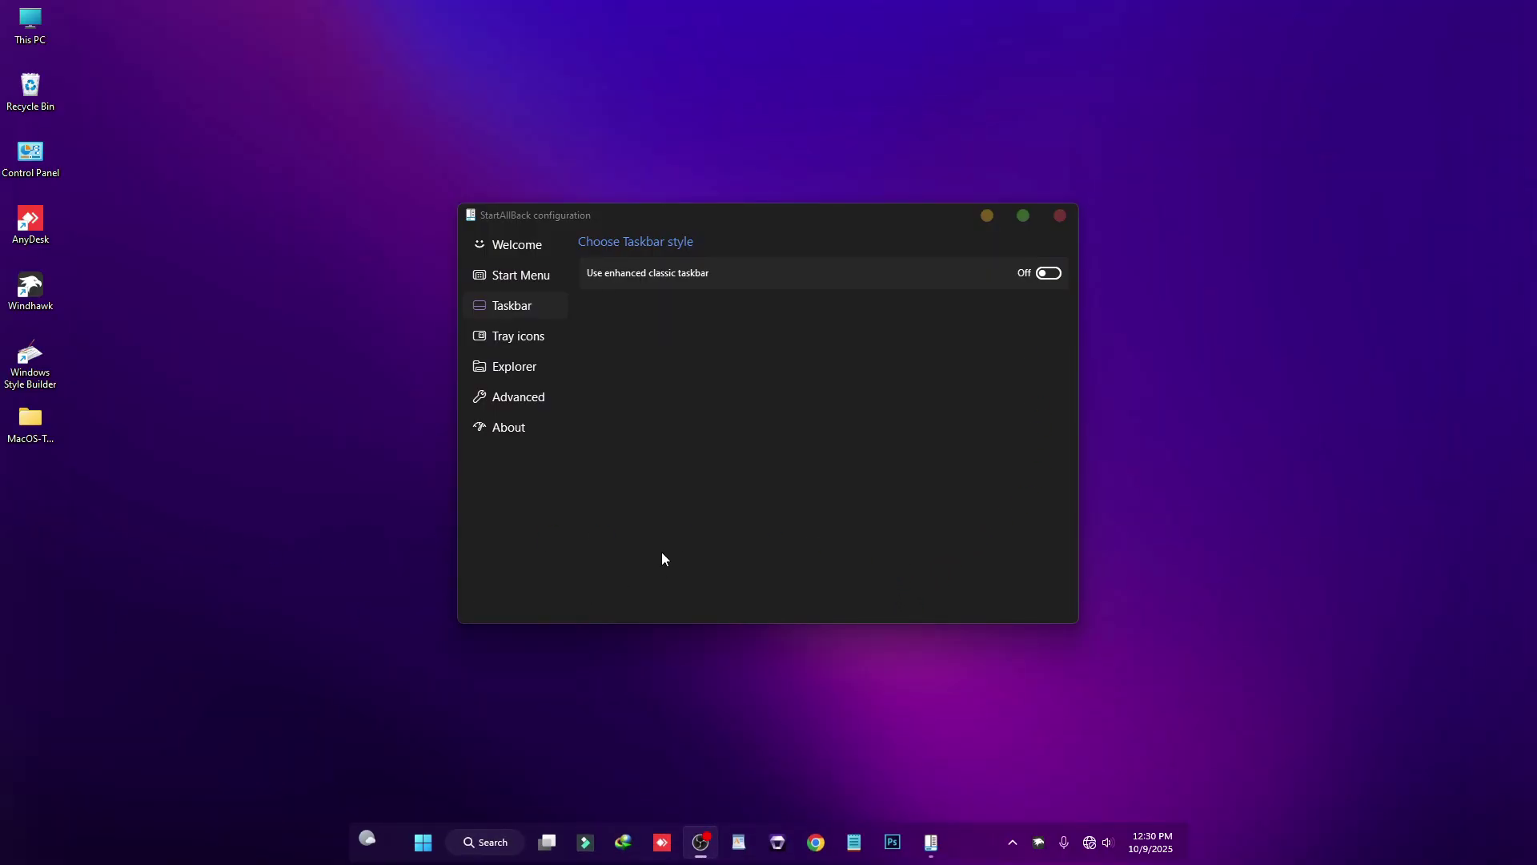
pyautogui.click(671, 491)
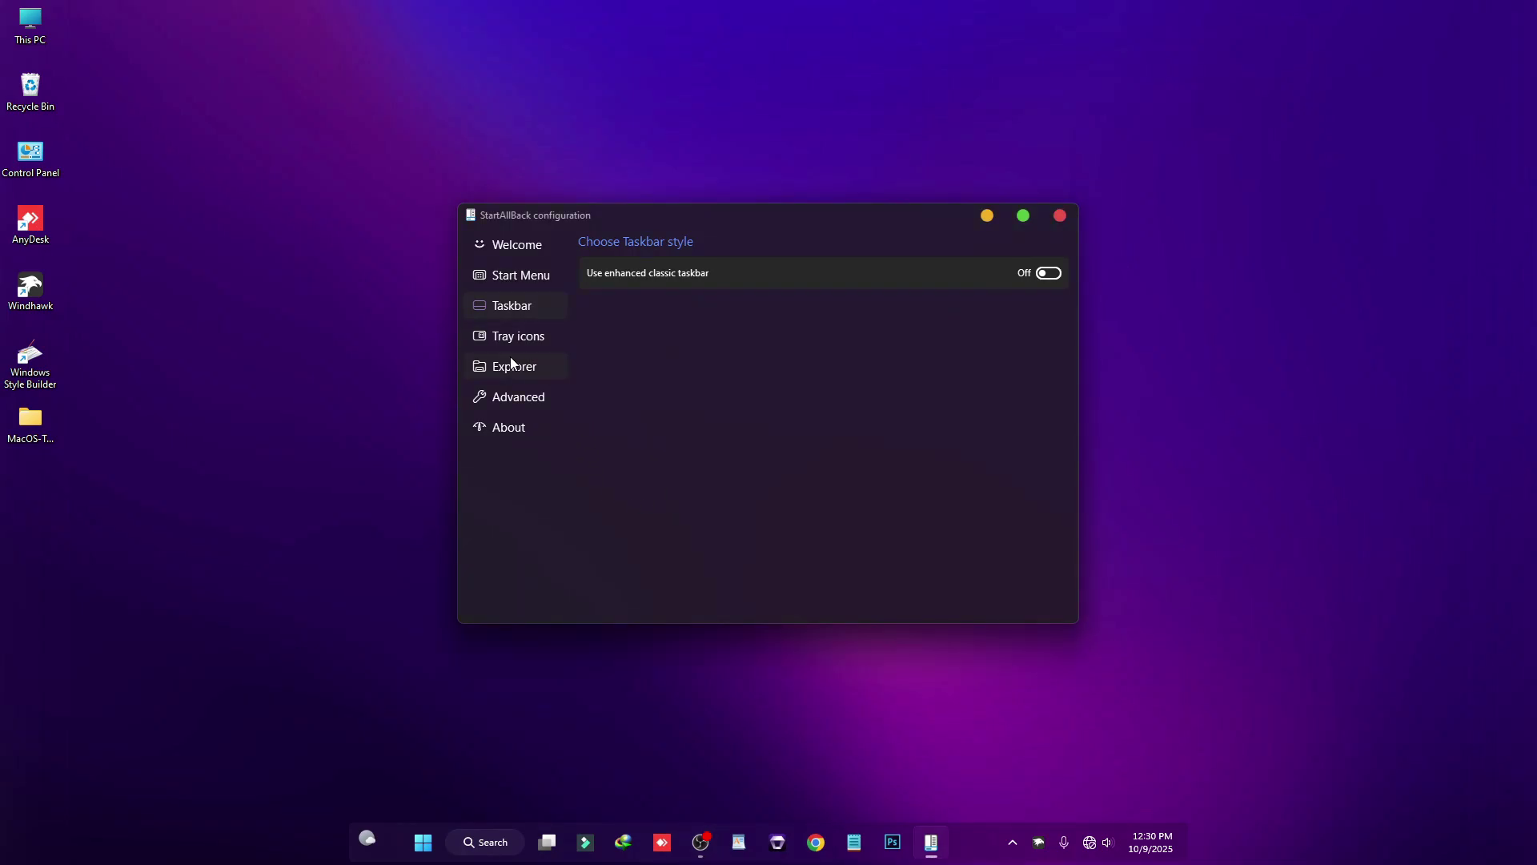
# Step: Turn off the enhanced classic start menu in StartAllBack and open its Explorer style settings
pyautogui.click(520, 277)
pyautogui.click(1049, 274)
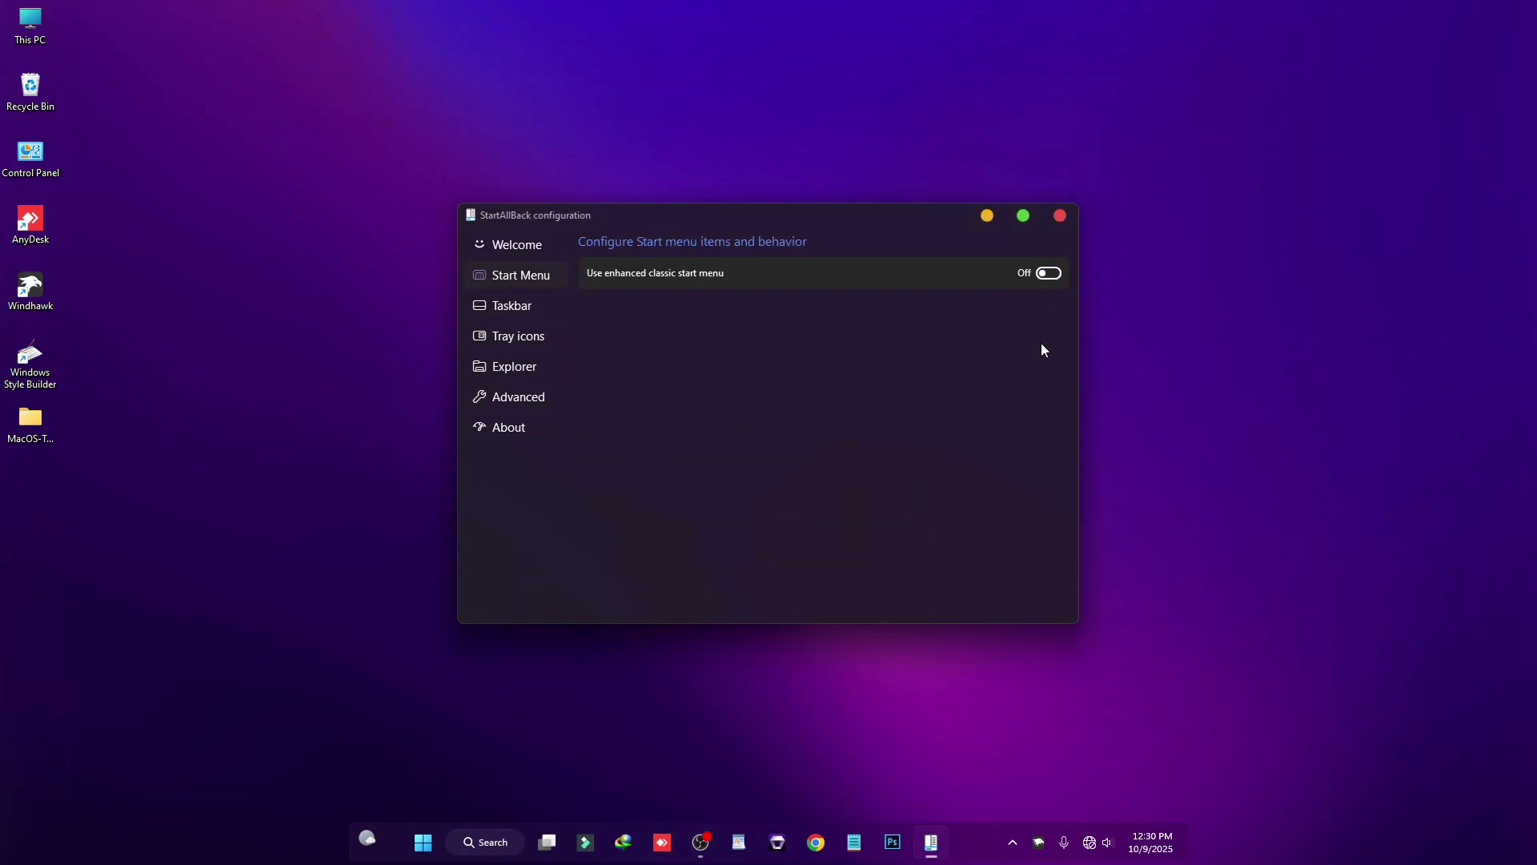
pyautogui.click(530, 366)
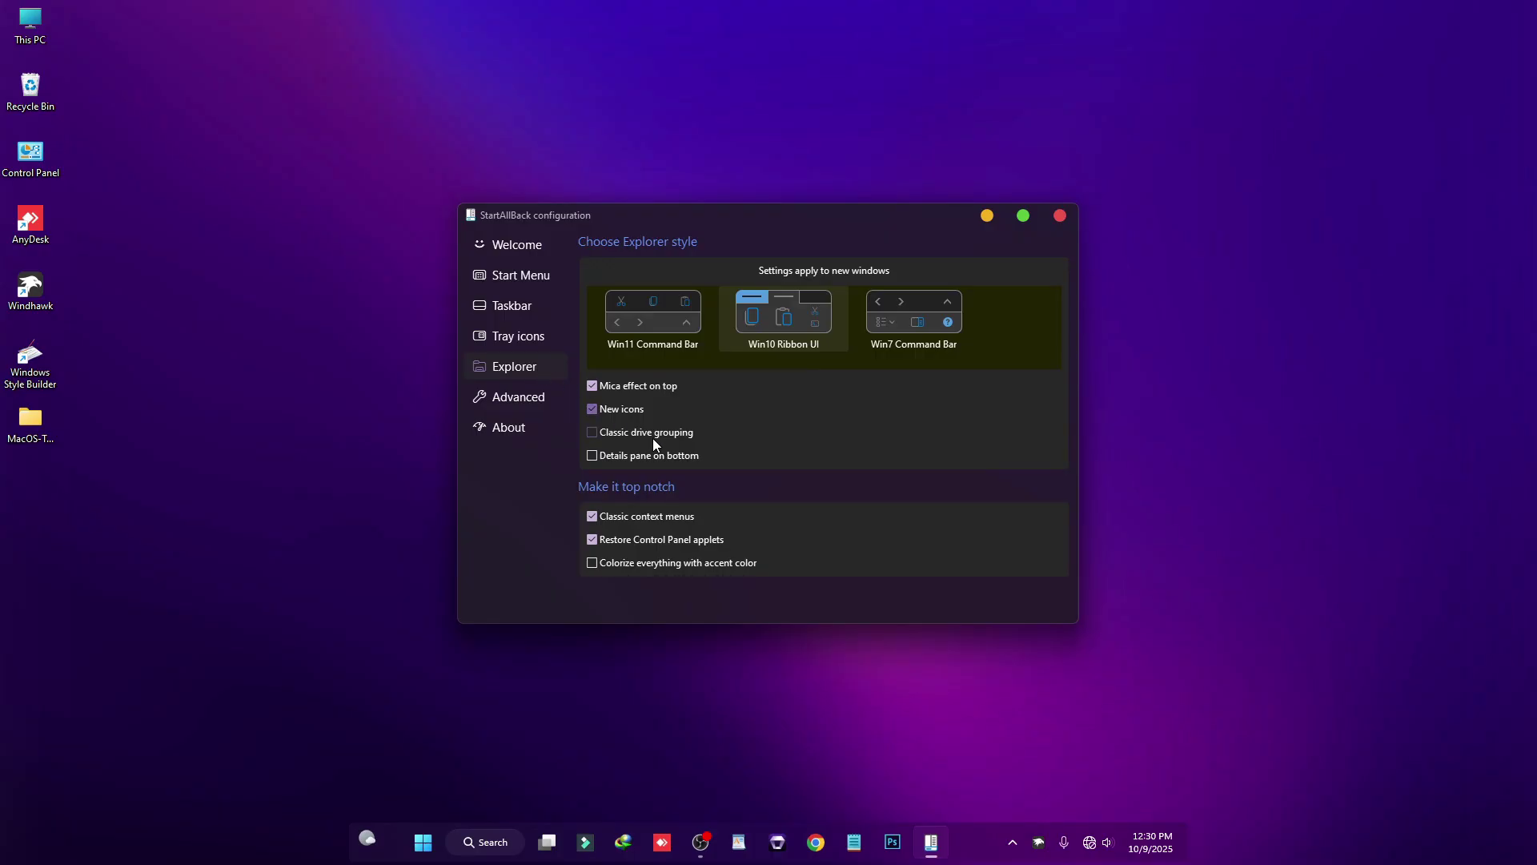
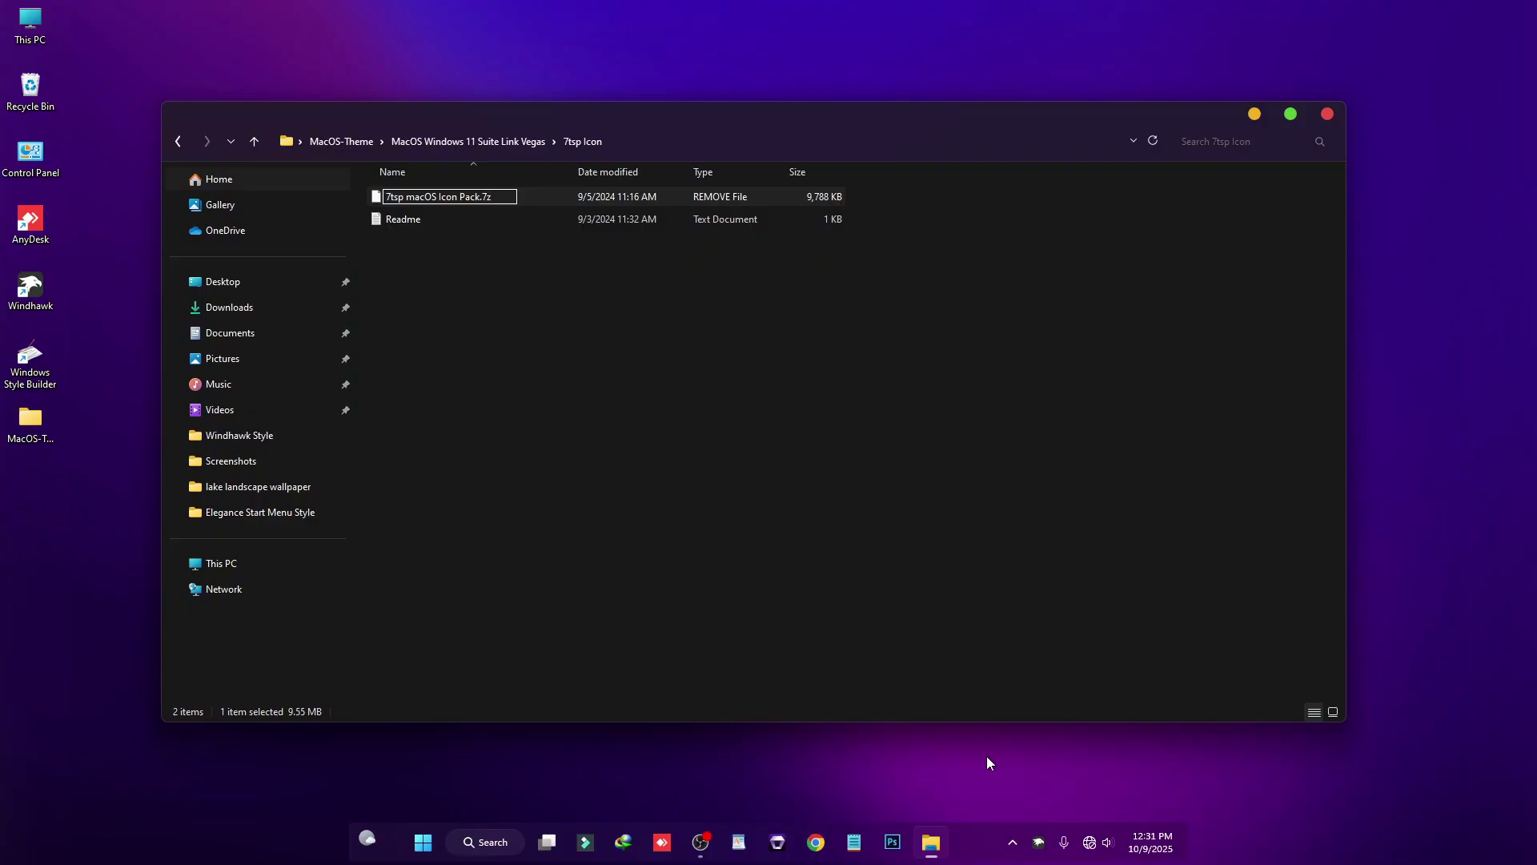
# Step: Rename the icon pack file to "7tsp macOS Icon Pack.7z" and close the 7tsp Icon folder
pyautogui.press('Return')
pyautogui.click(845, 422)
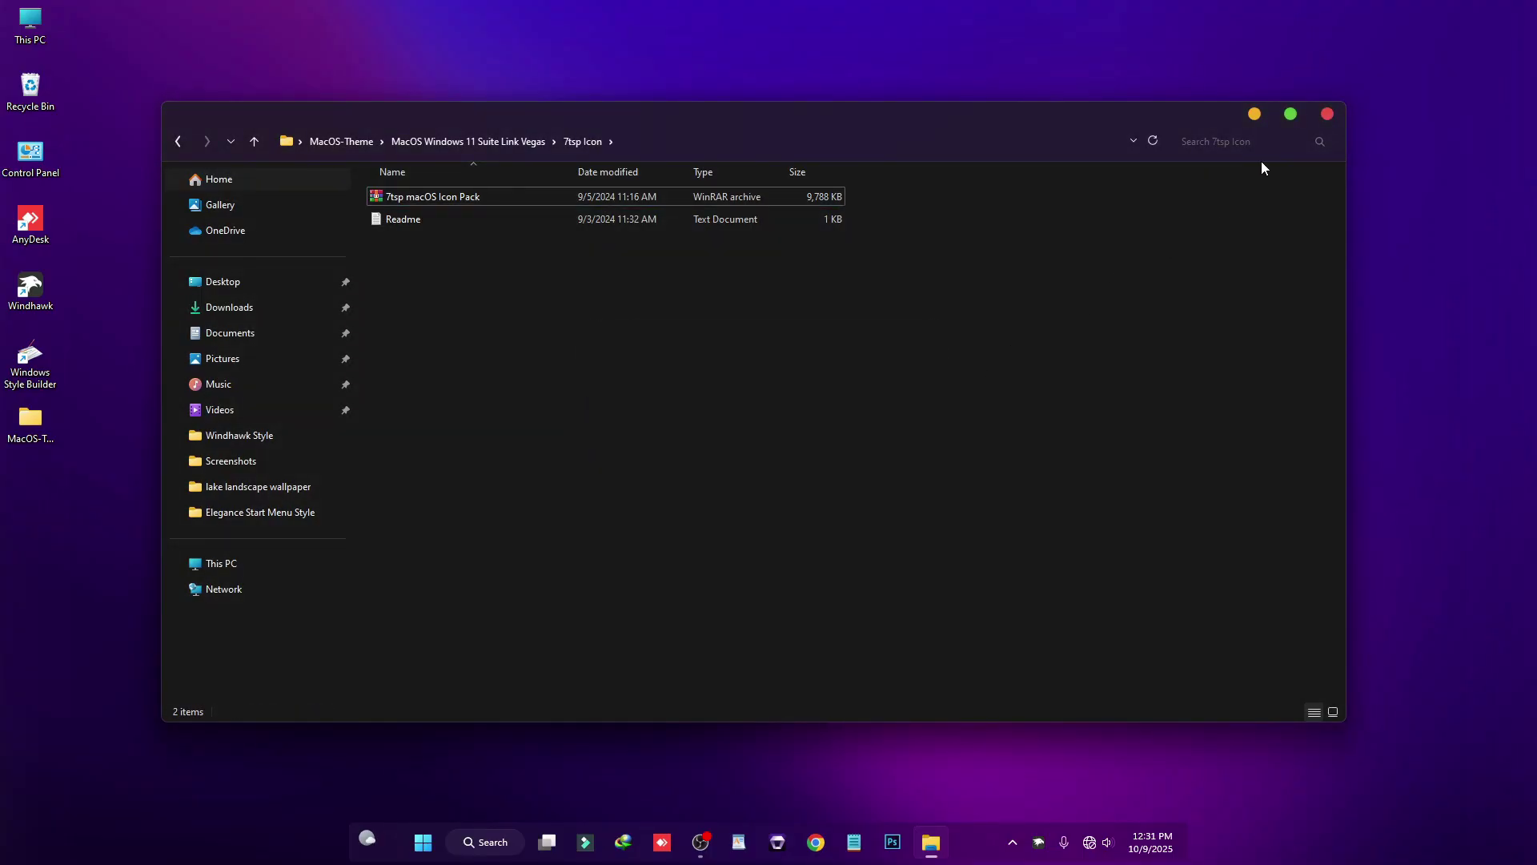
pyautogui.click(1327, 114)
# Step: Extract the 7tsp_gui_2019_edition archive to the desktop with WinRAR and open the extracted folder
pyautogui.click(694, 318)
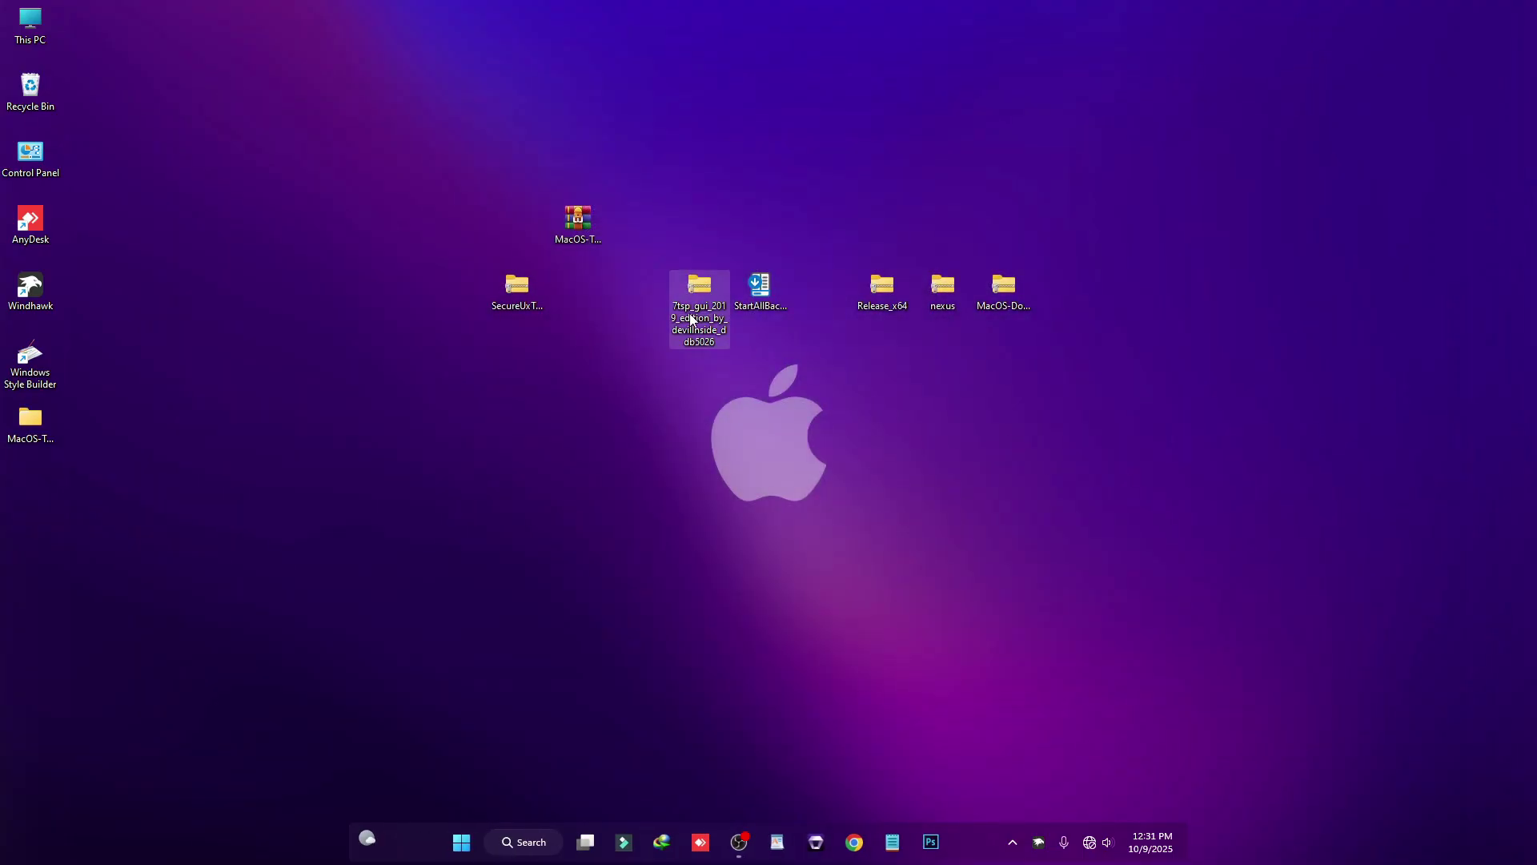
pyautogui.rightClick(698, 290)
pyautogui.moveTo(888, 357)
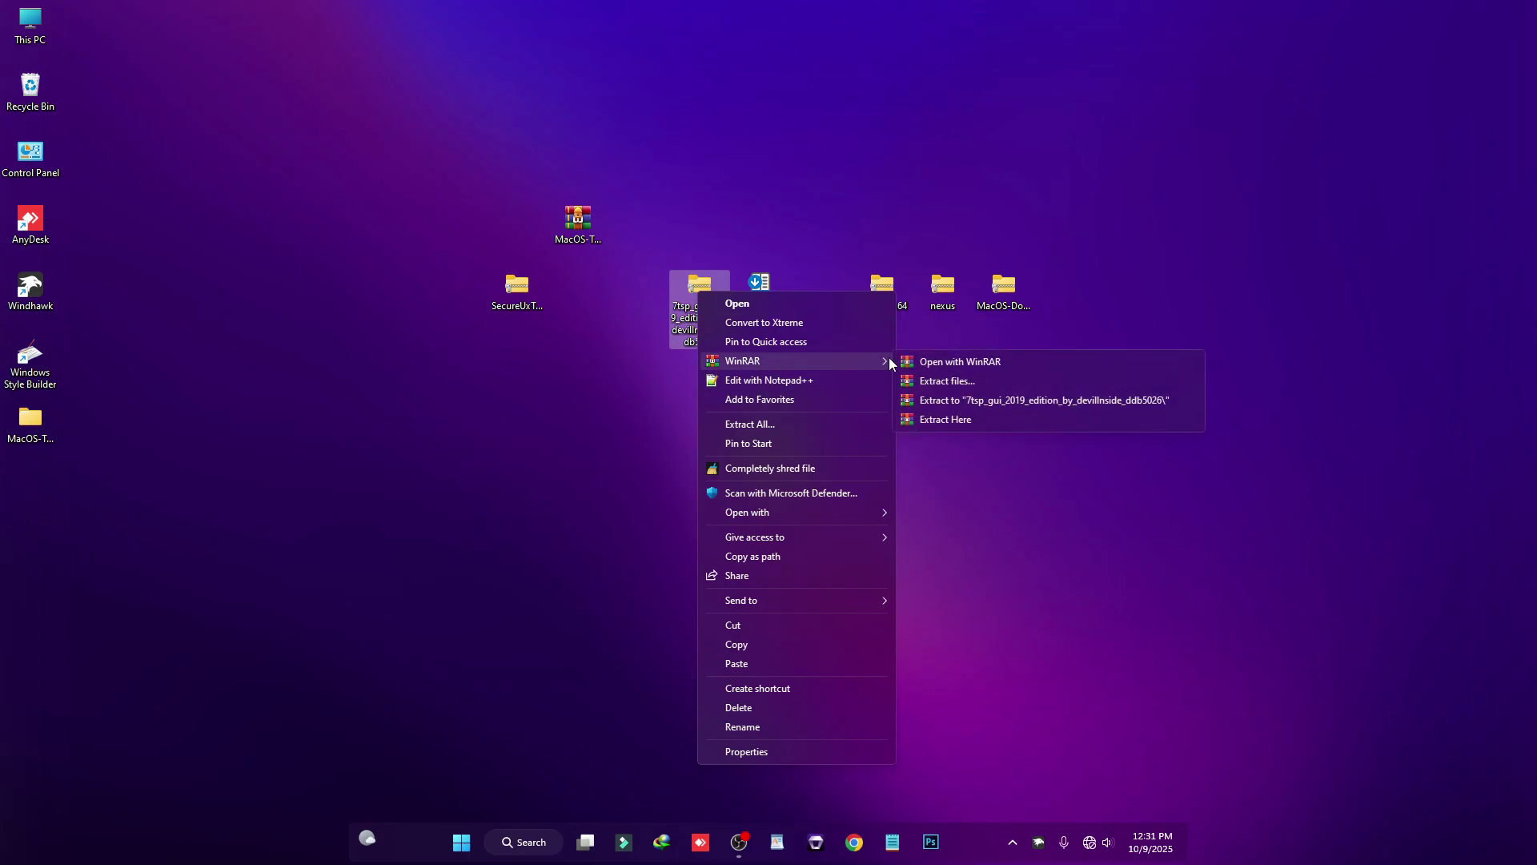
pyautogui.click(978, 375)
pyautogui.click(816, 603)
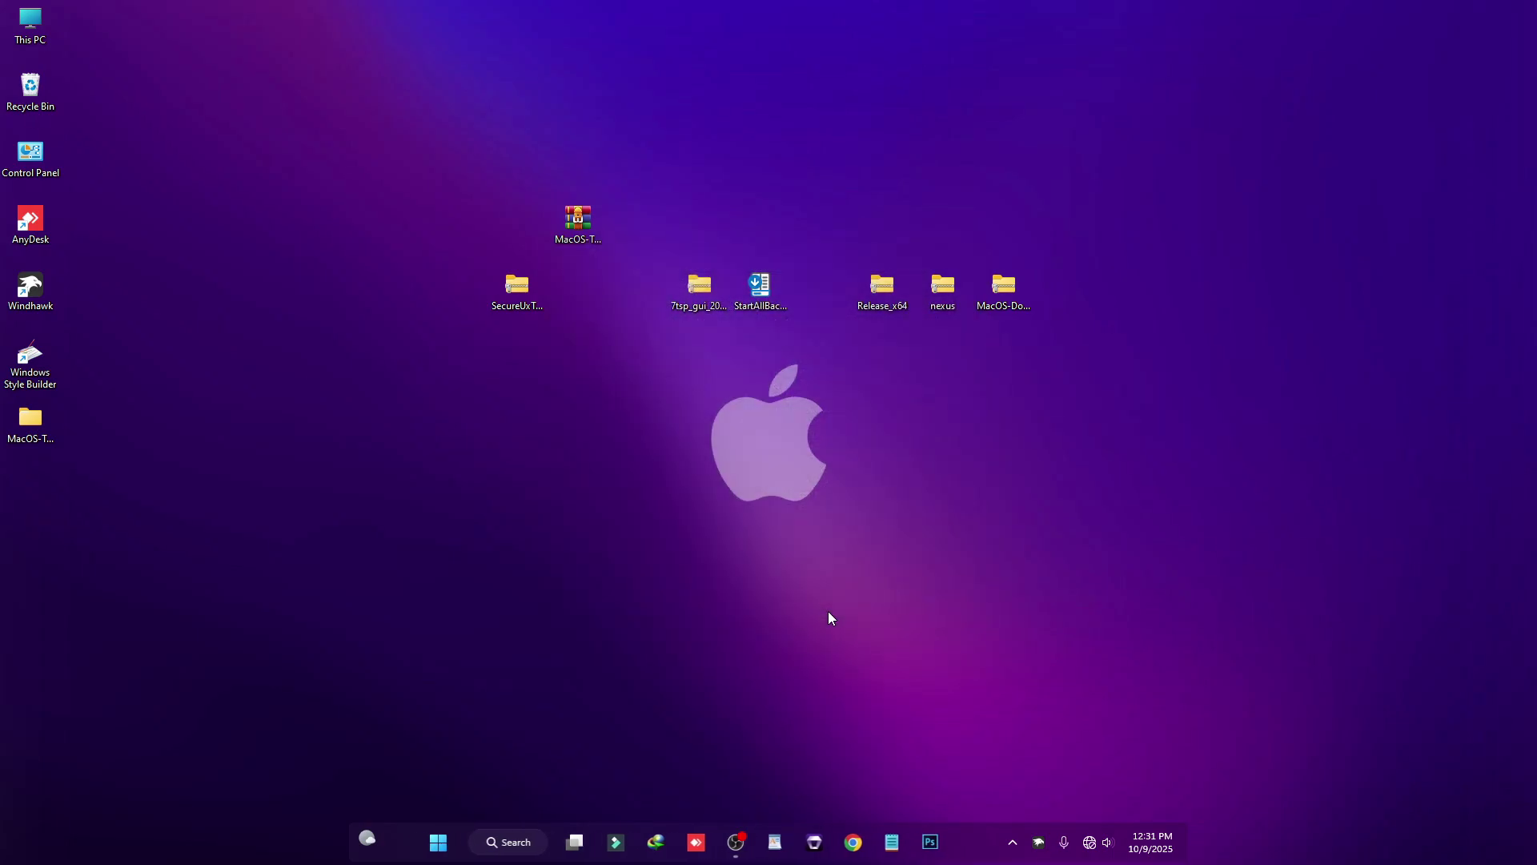
pyautogui.doubleClick(48, 493)
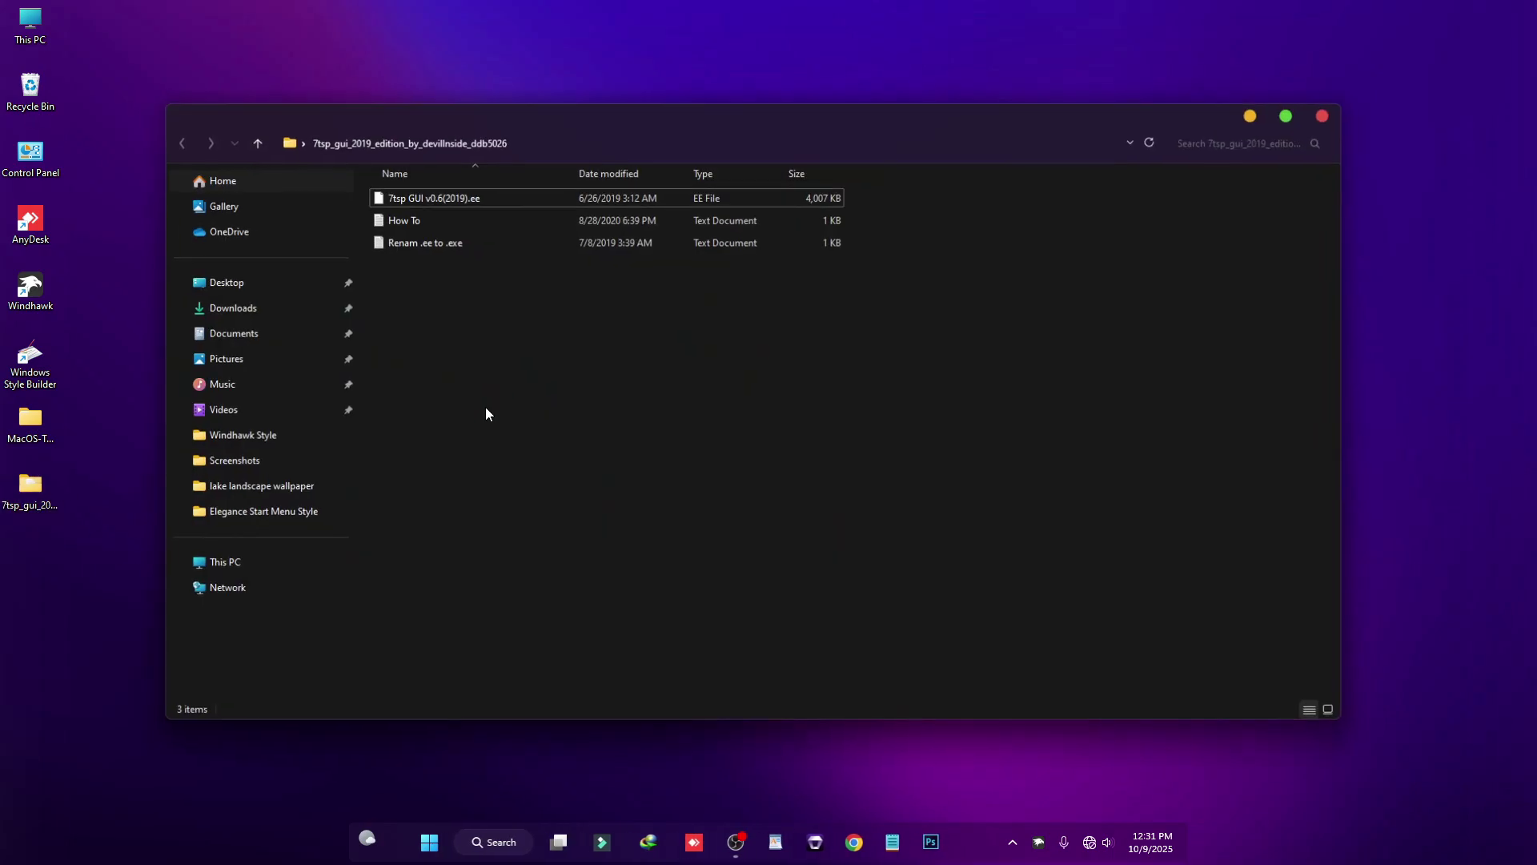
# Step: Rename the 7tsp GUI v0.6(2019).ee file to "7tsp GUI v0.6(2019).exe"
pyautogui.rightClick(442, 196)
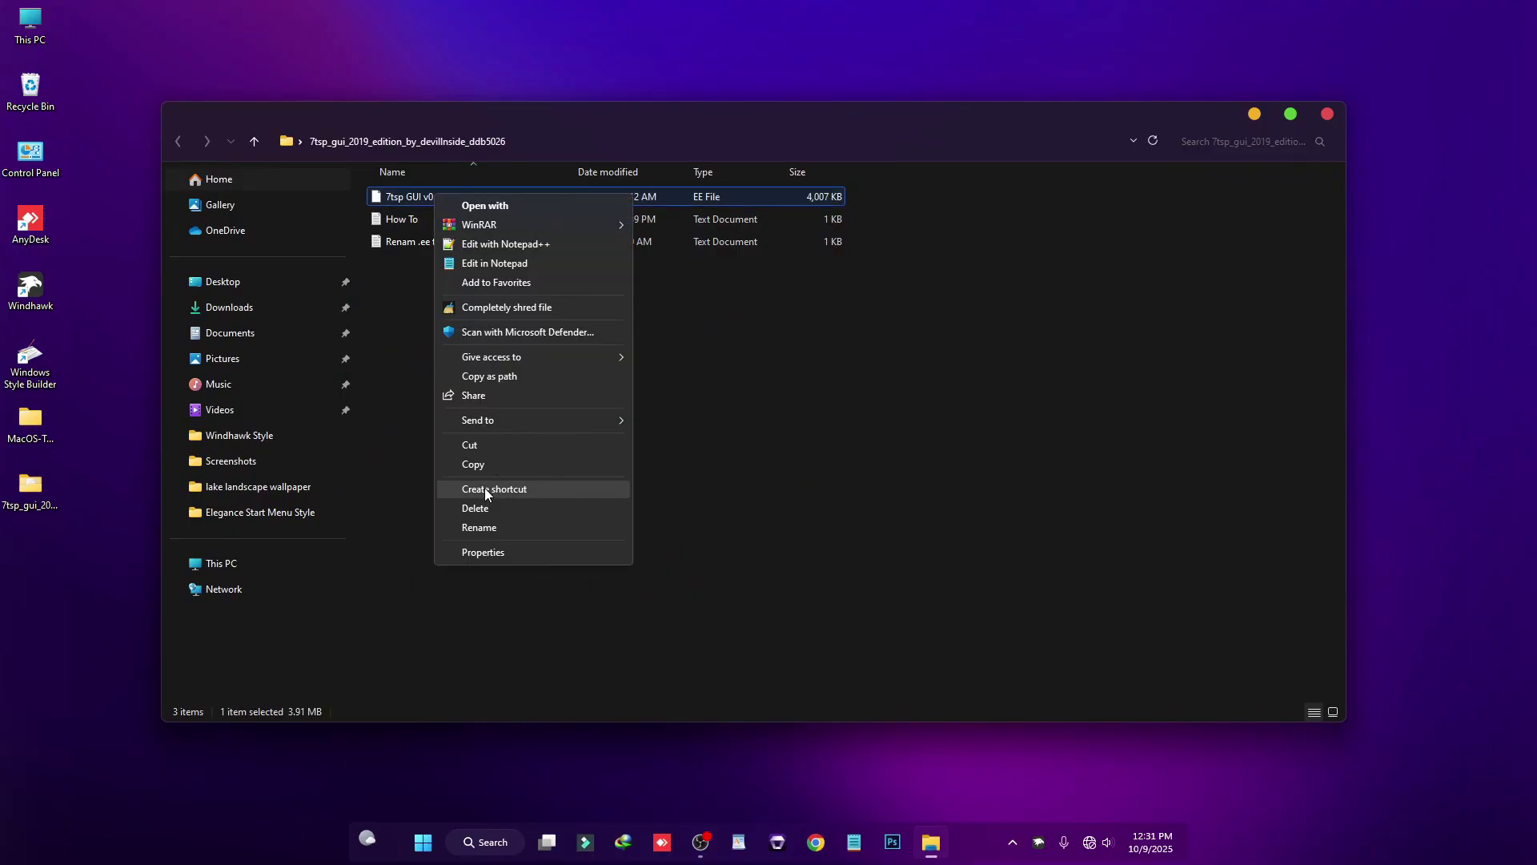
pyautogui.click(477, 528)
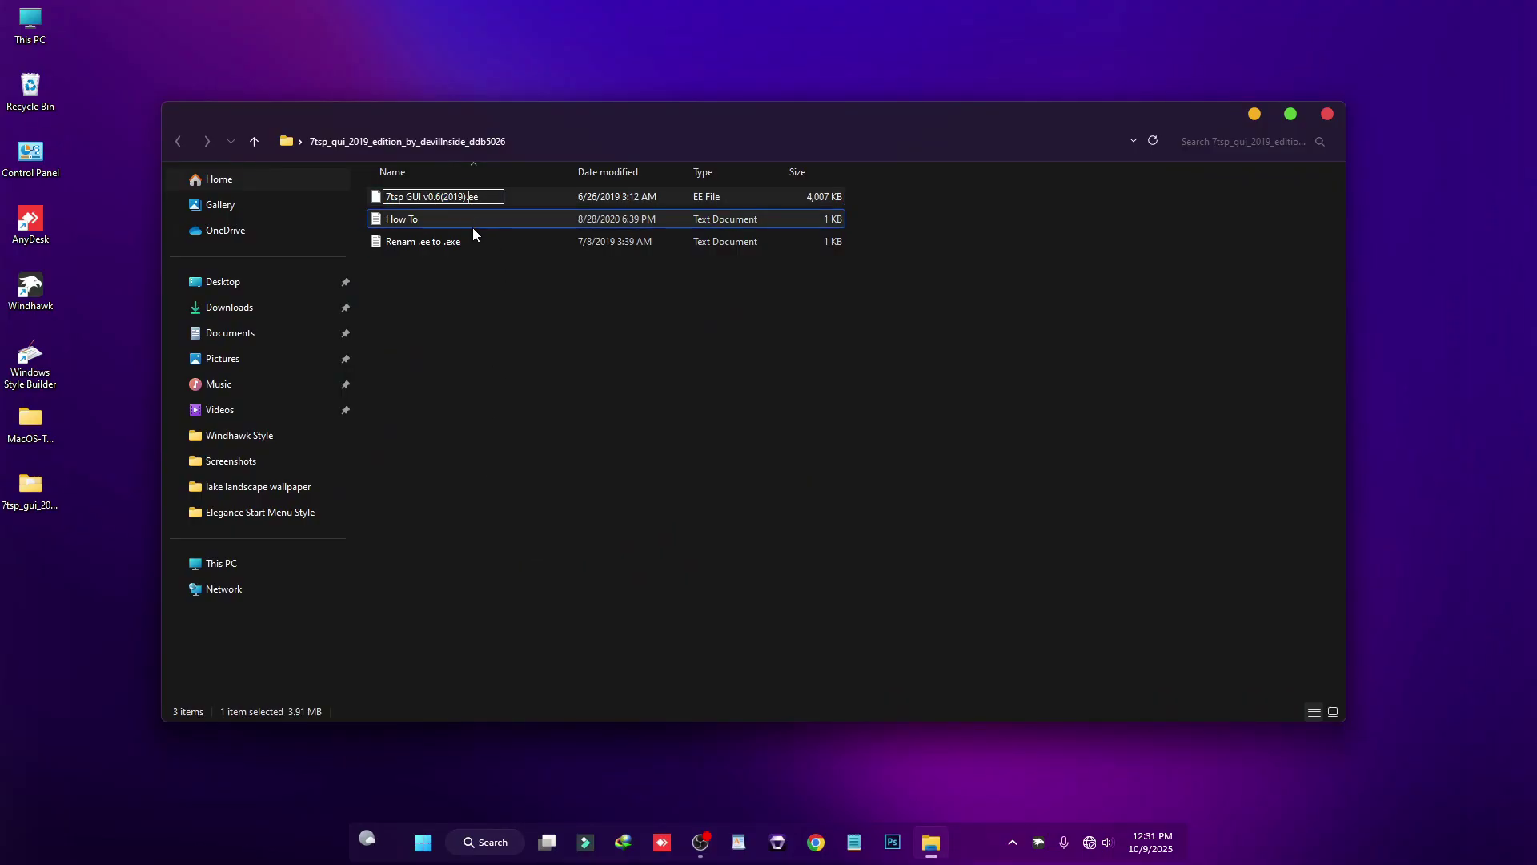
pyautogui.click(475, 196)
pyautogui.write('x')
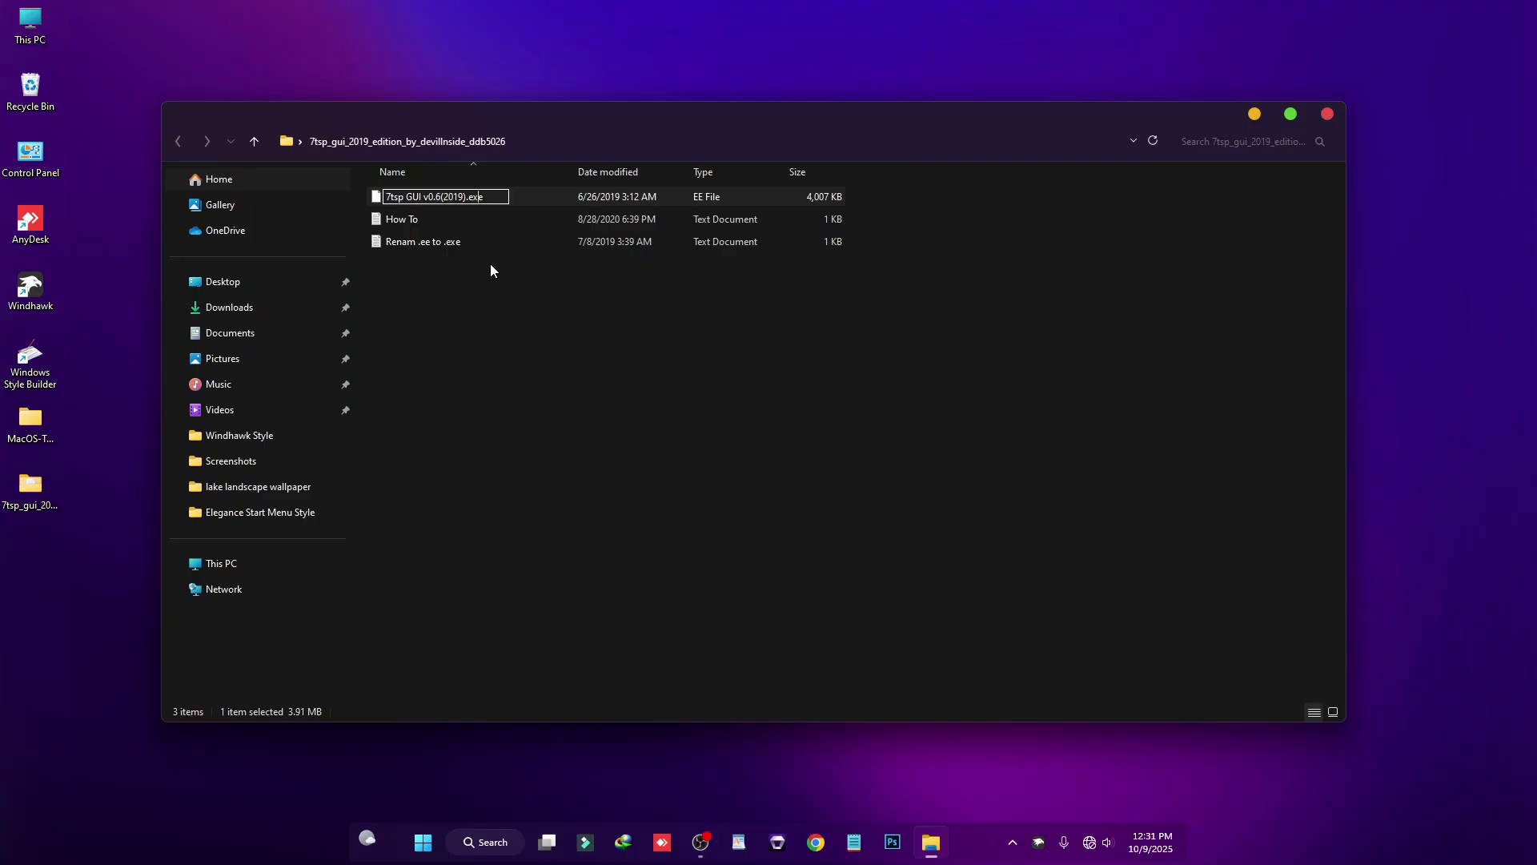
pyautogui.press('Return')
pyautogui.click(837, 428)
# Step: Run the 7tsp GUI v0.6(2019) application as administrator
pyautogui.rightClick(505, 371)
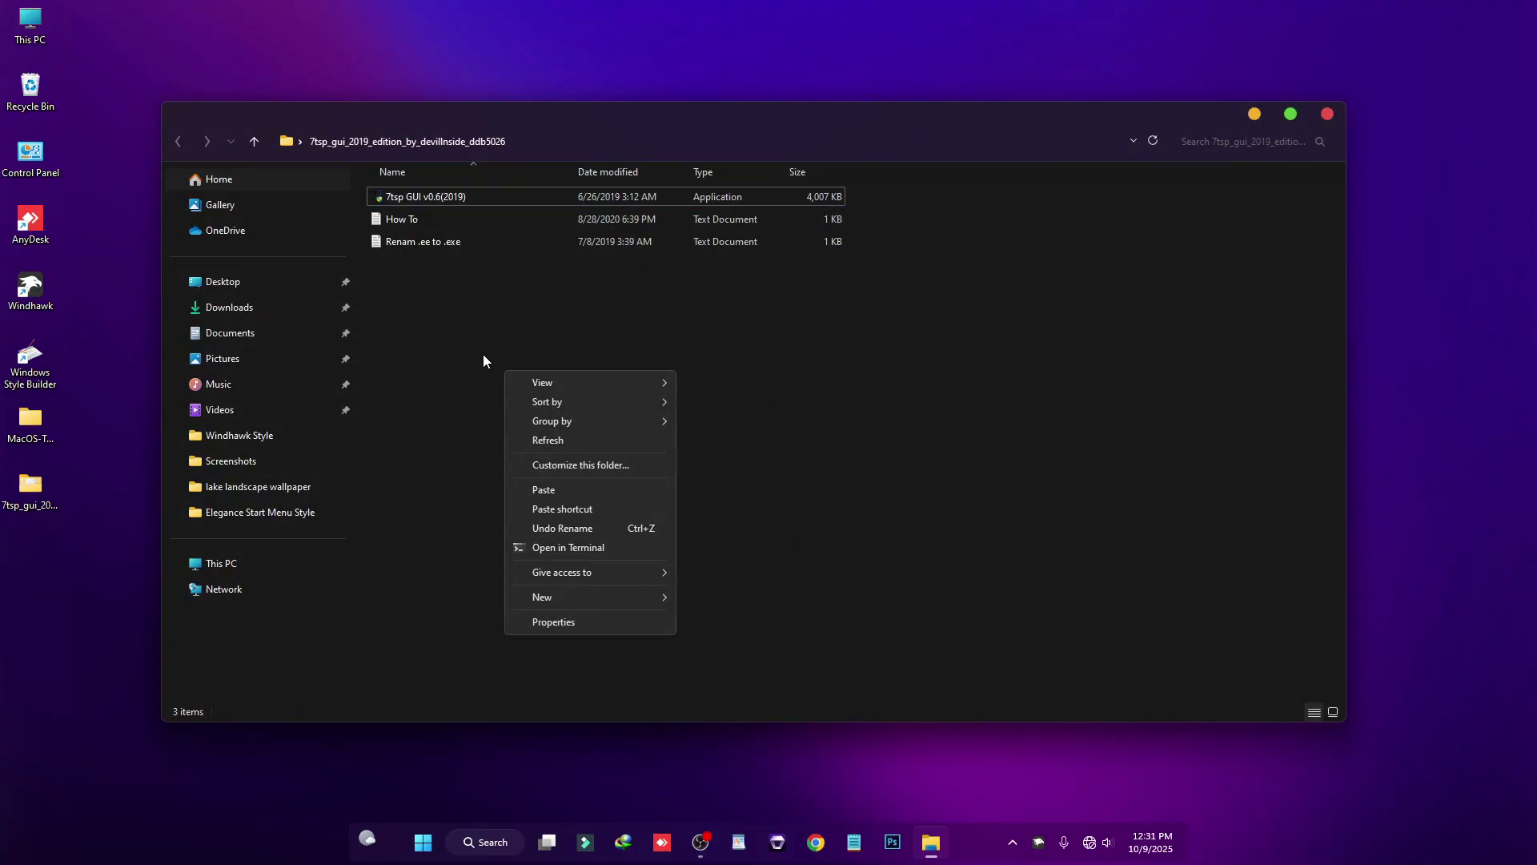
pyautogui.rightClick(413, 189)
pyautogui.click(392, 197)
pyautogui.rightClick(391, 197)
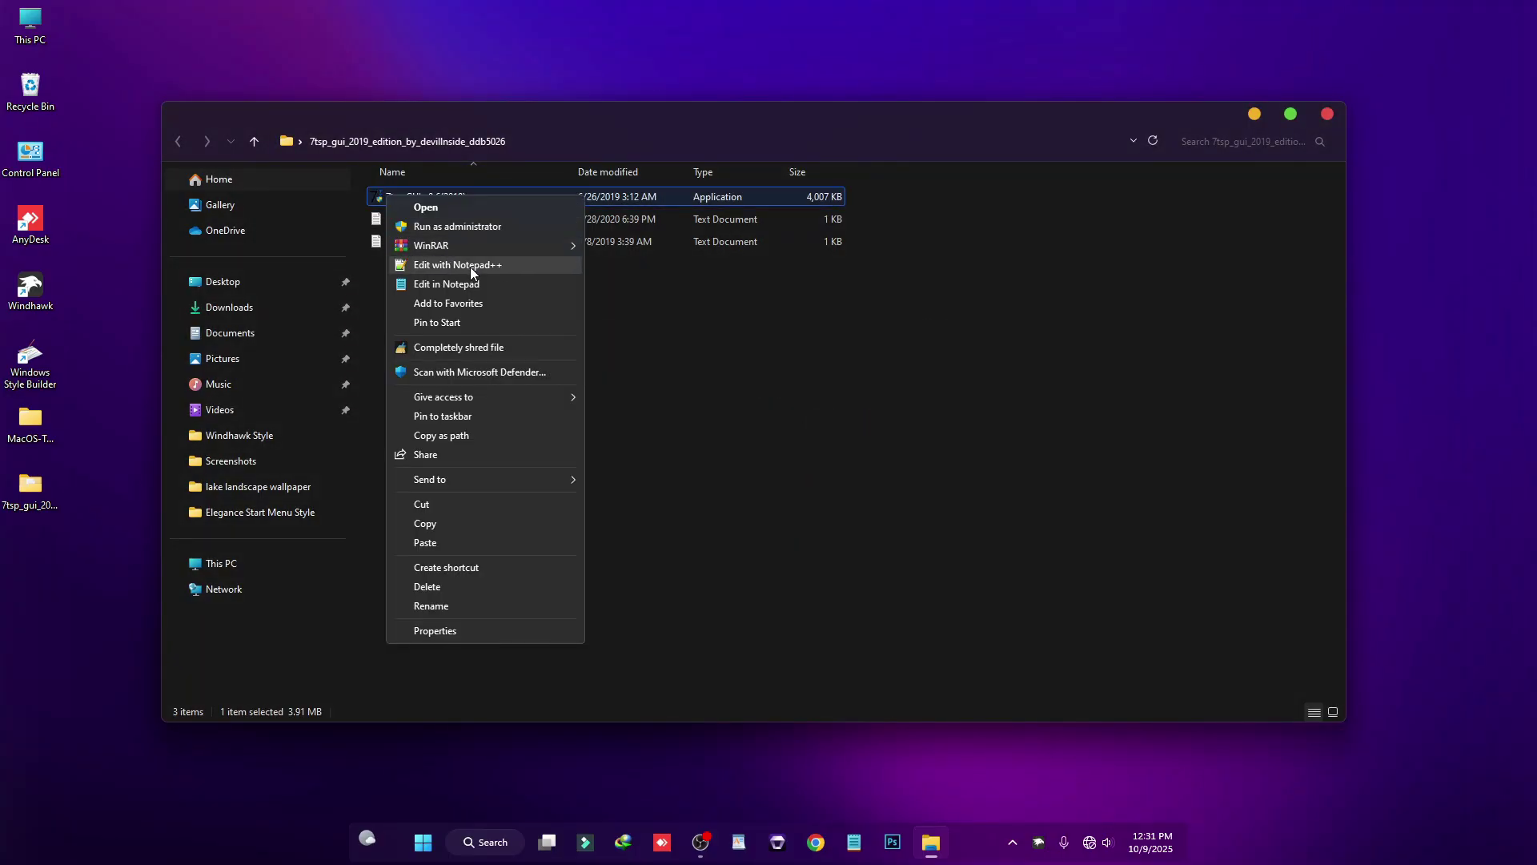
pyautogui.click(454, 227)
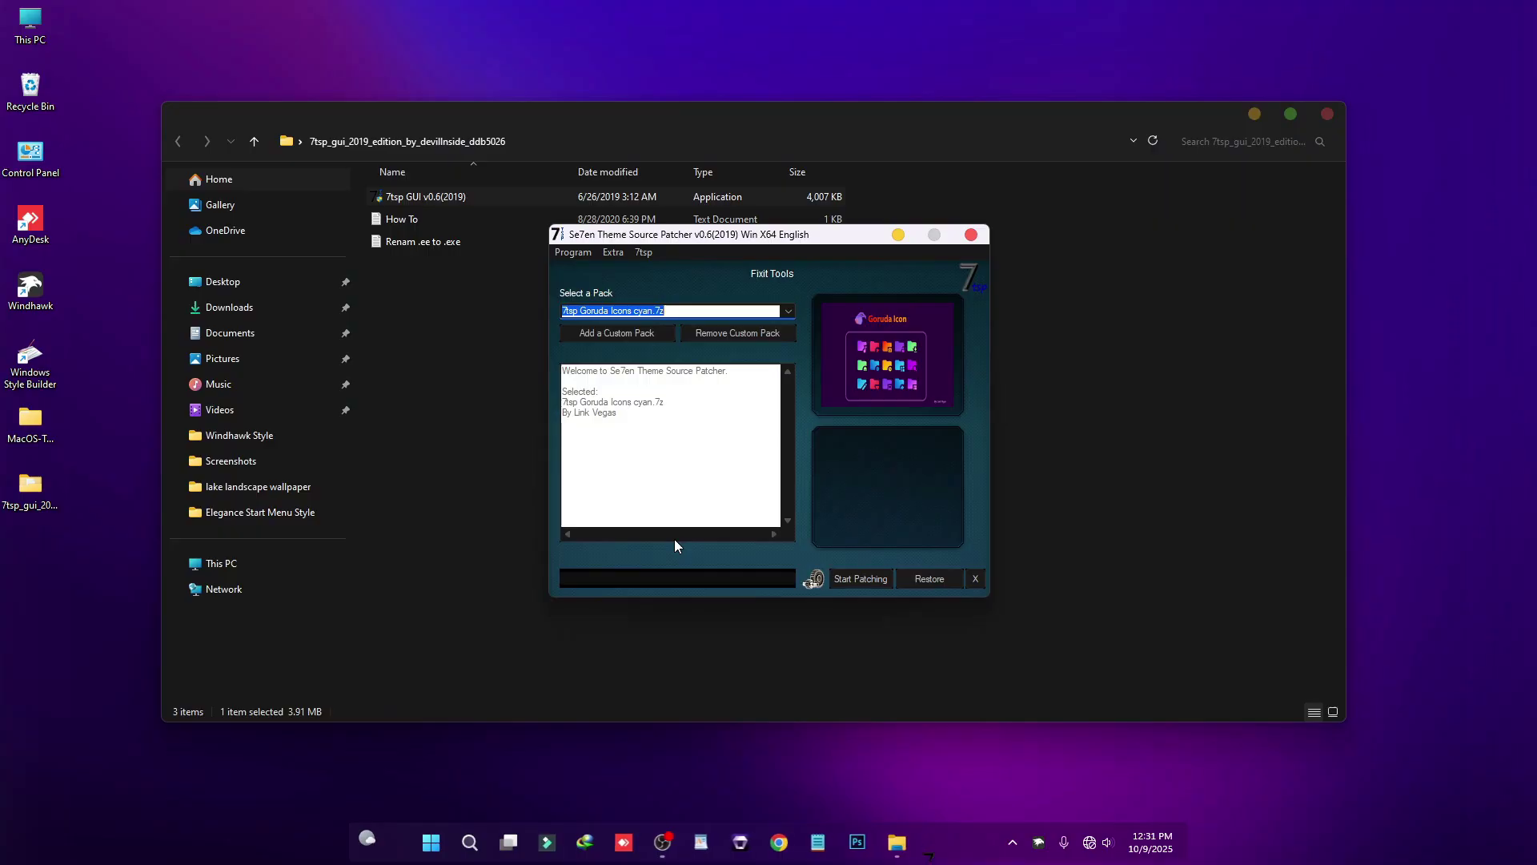
# Step: Add 7tsp macOS Icon Pack from the MacOS-Theme folder as a custom pack and patch the system with it
pyautogui.click(593, 335)
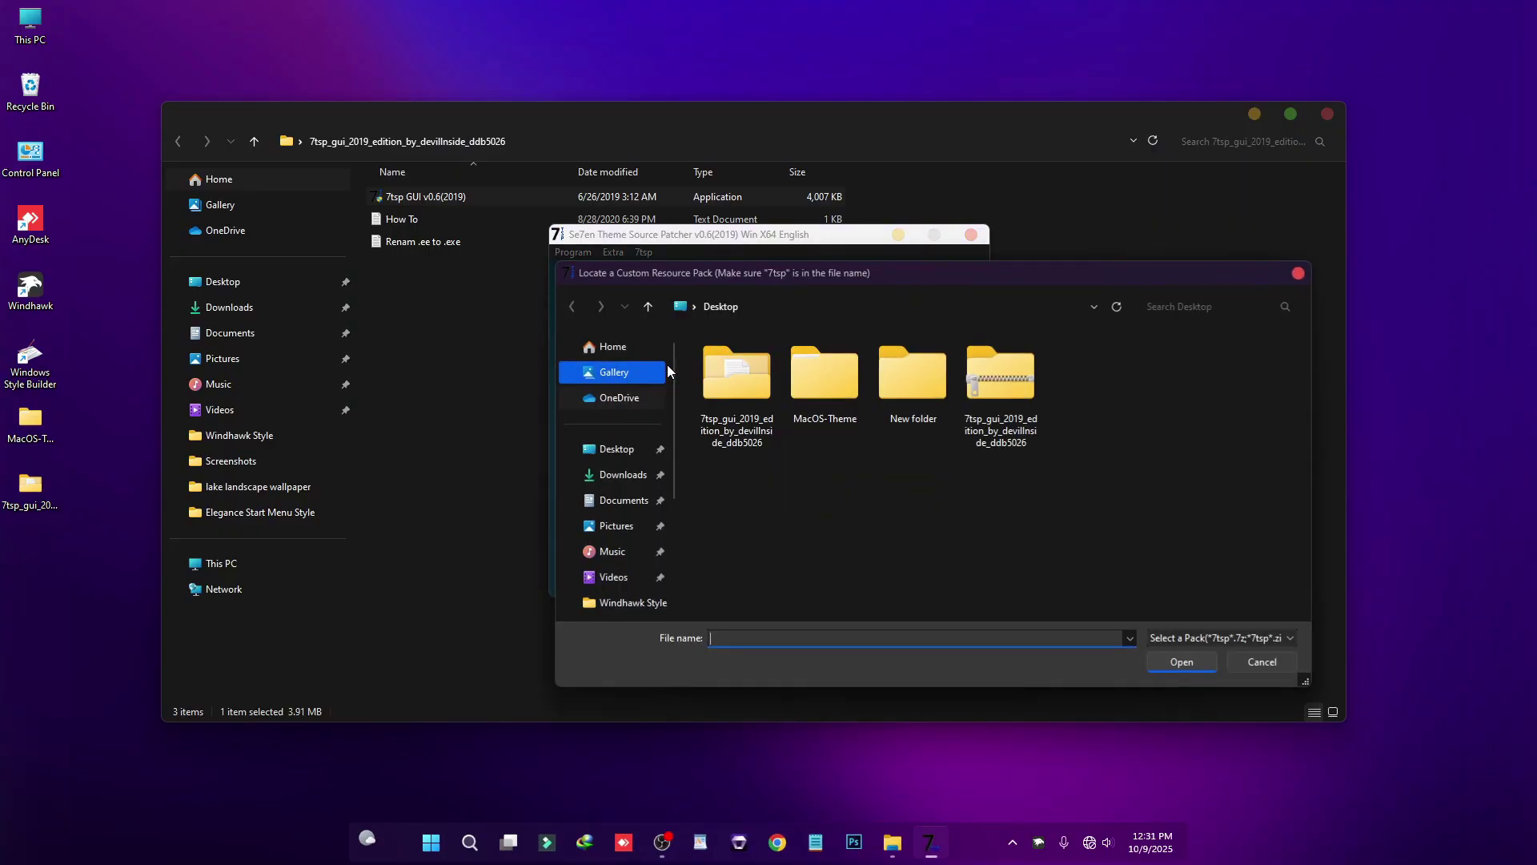
pyautogui.doubleClick(813, 391)
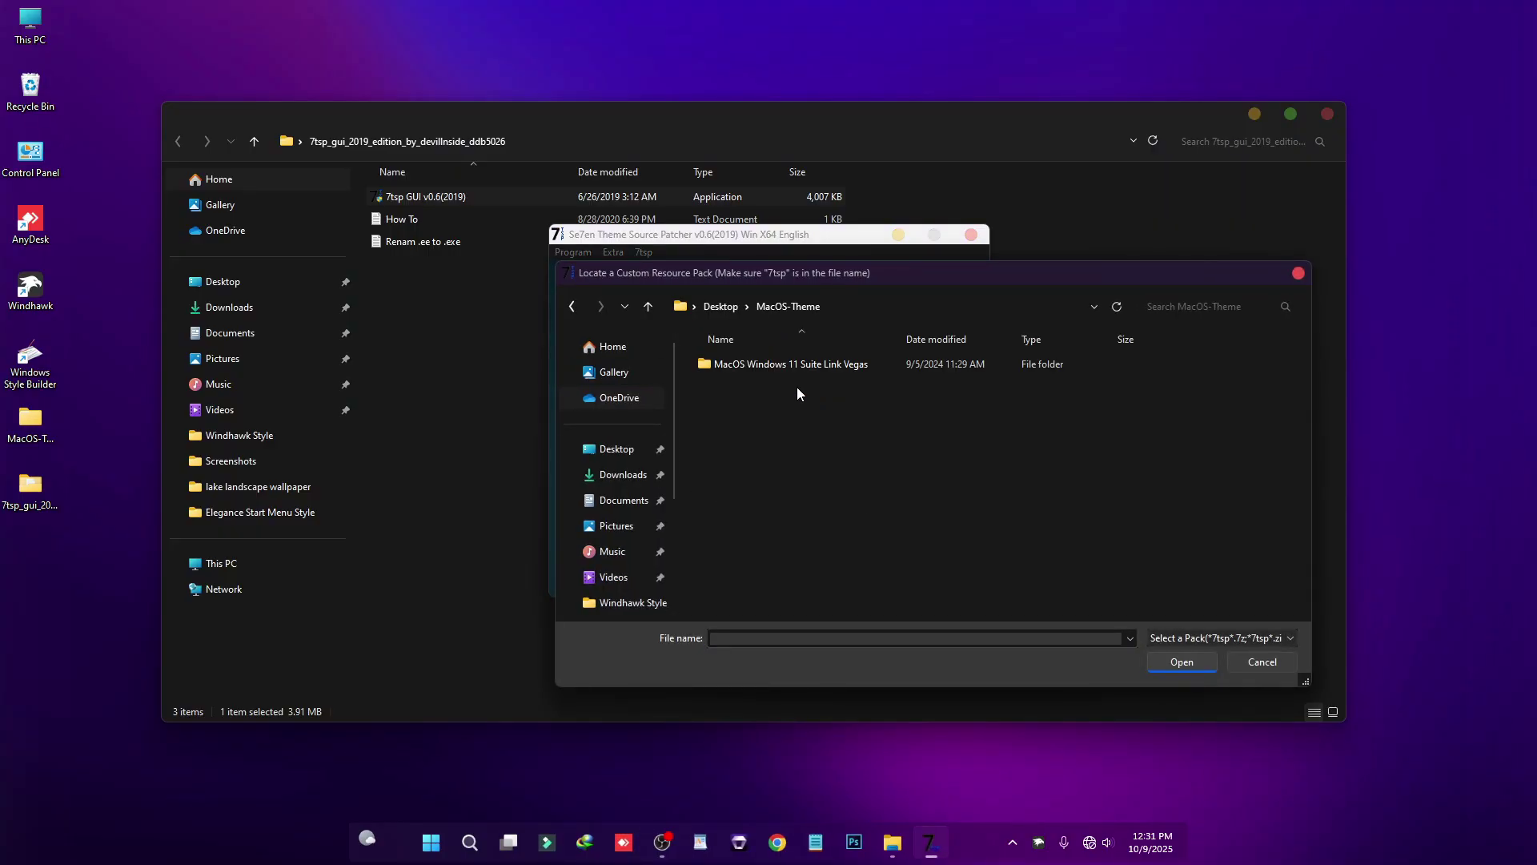
pyautogui.doubleClick(747, 365)
pyautogui.doubleClick(729, 365)
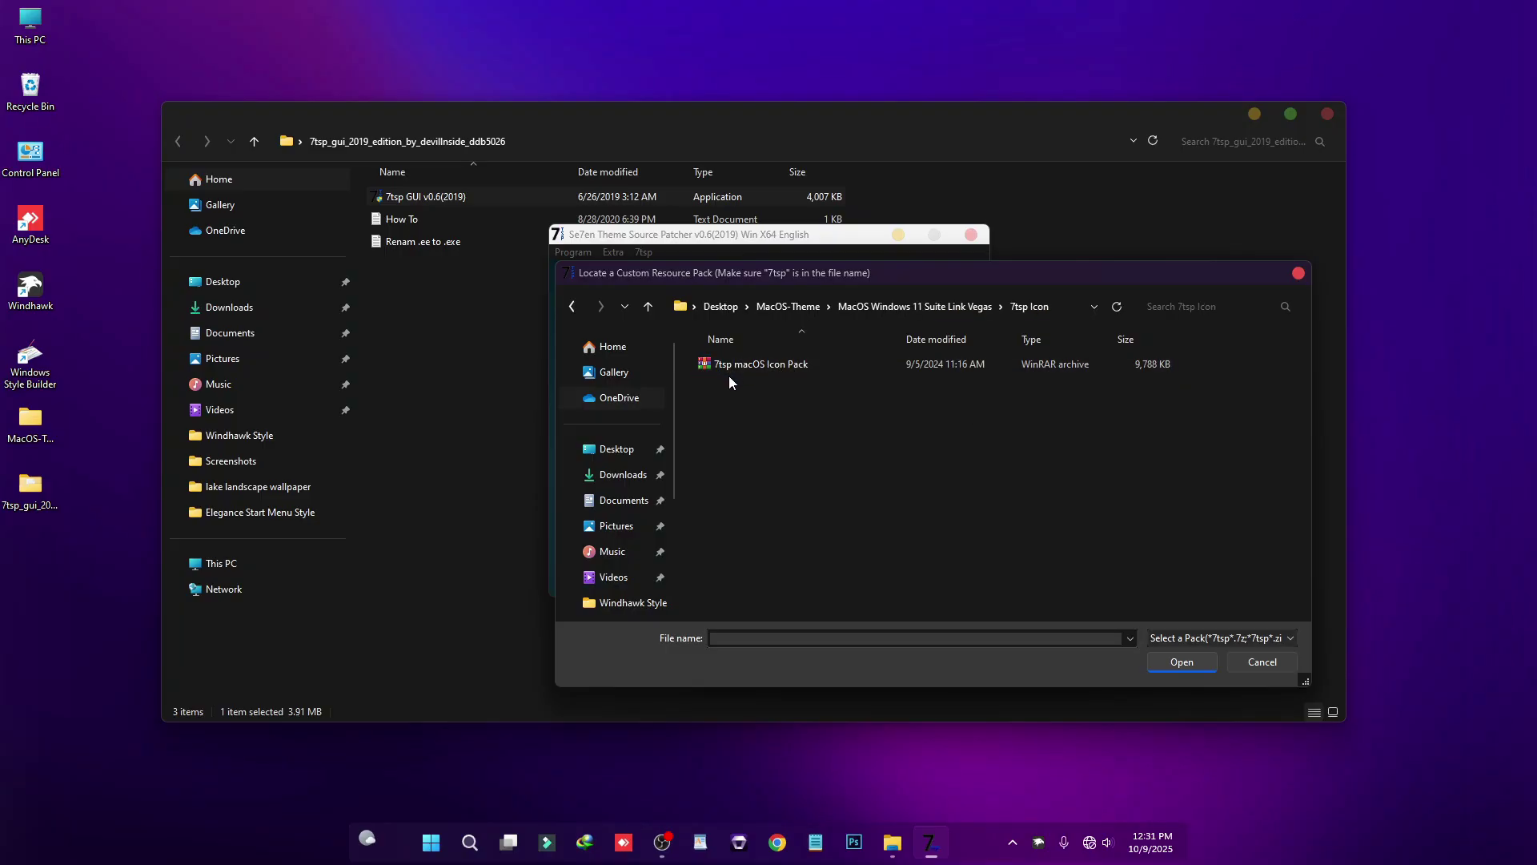
pyautogui.doubleClick(735, 363)
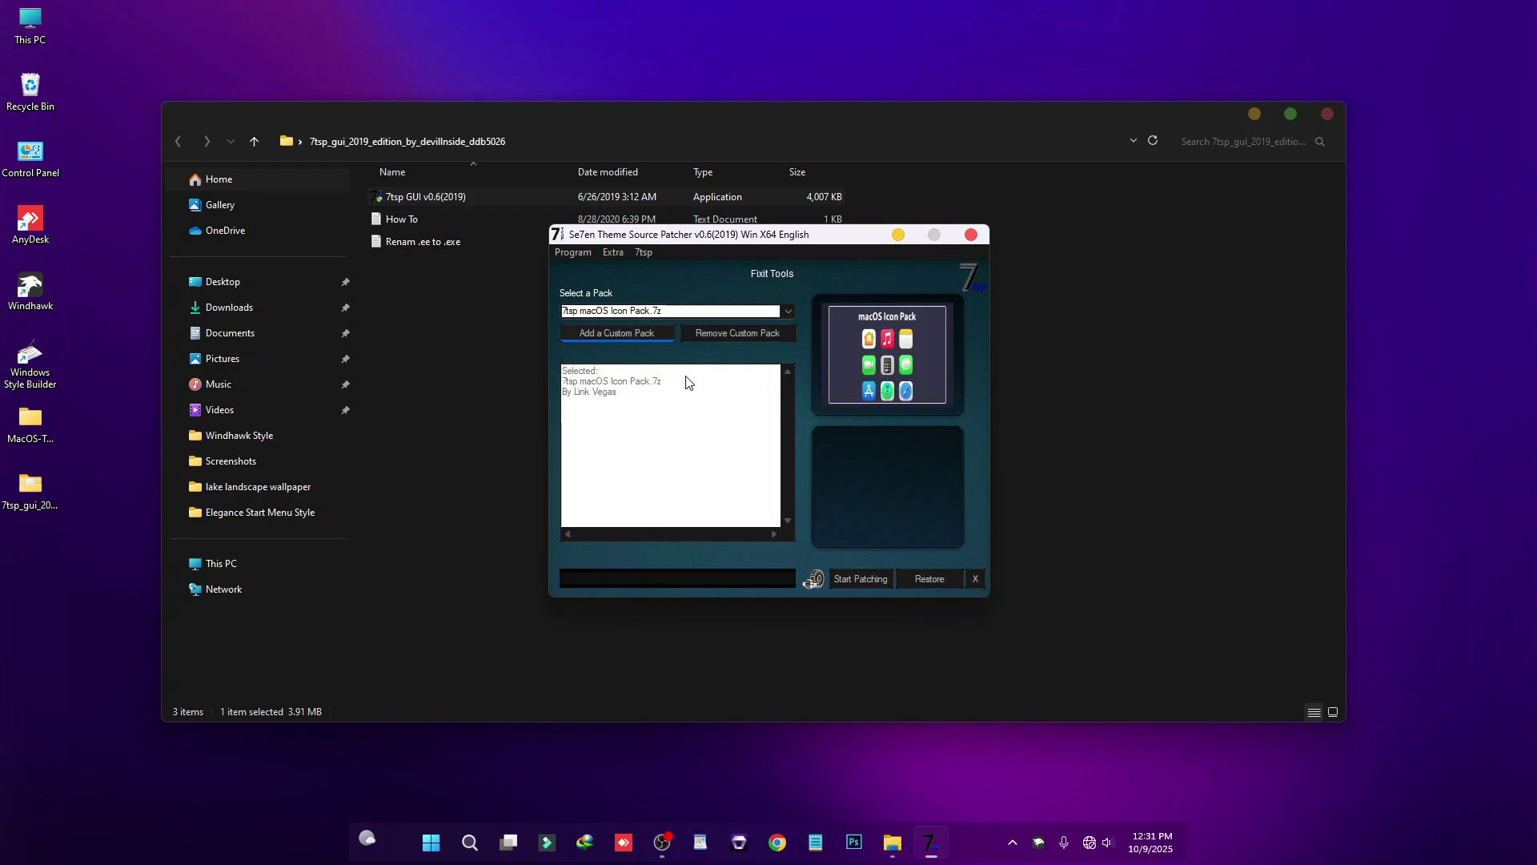
pyautogui.click(860, 578)
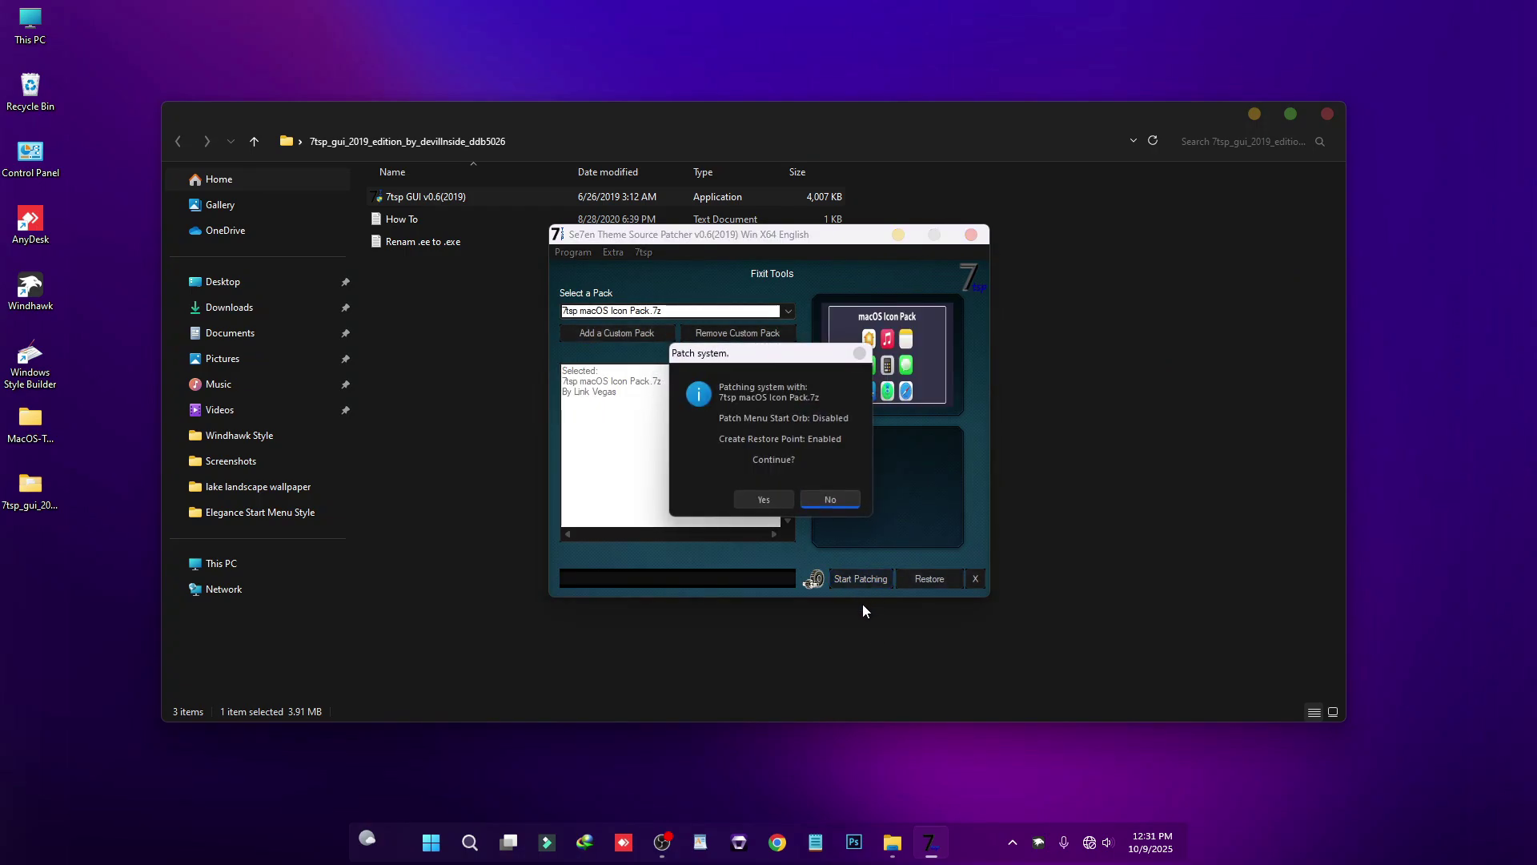
pyautogui.click(765, 499)
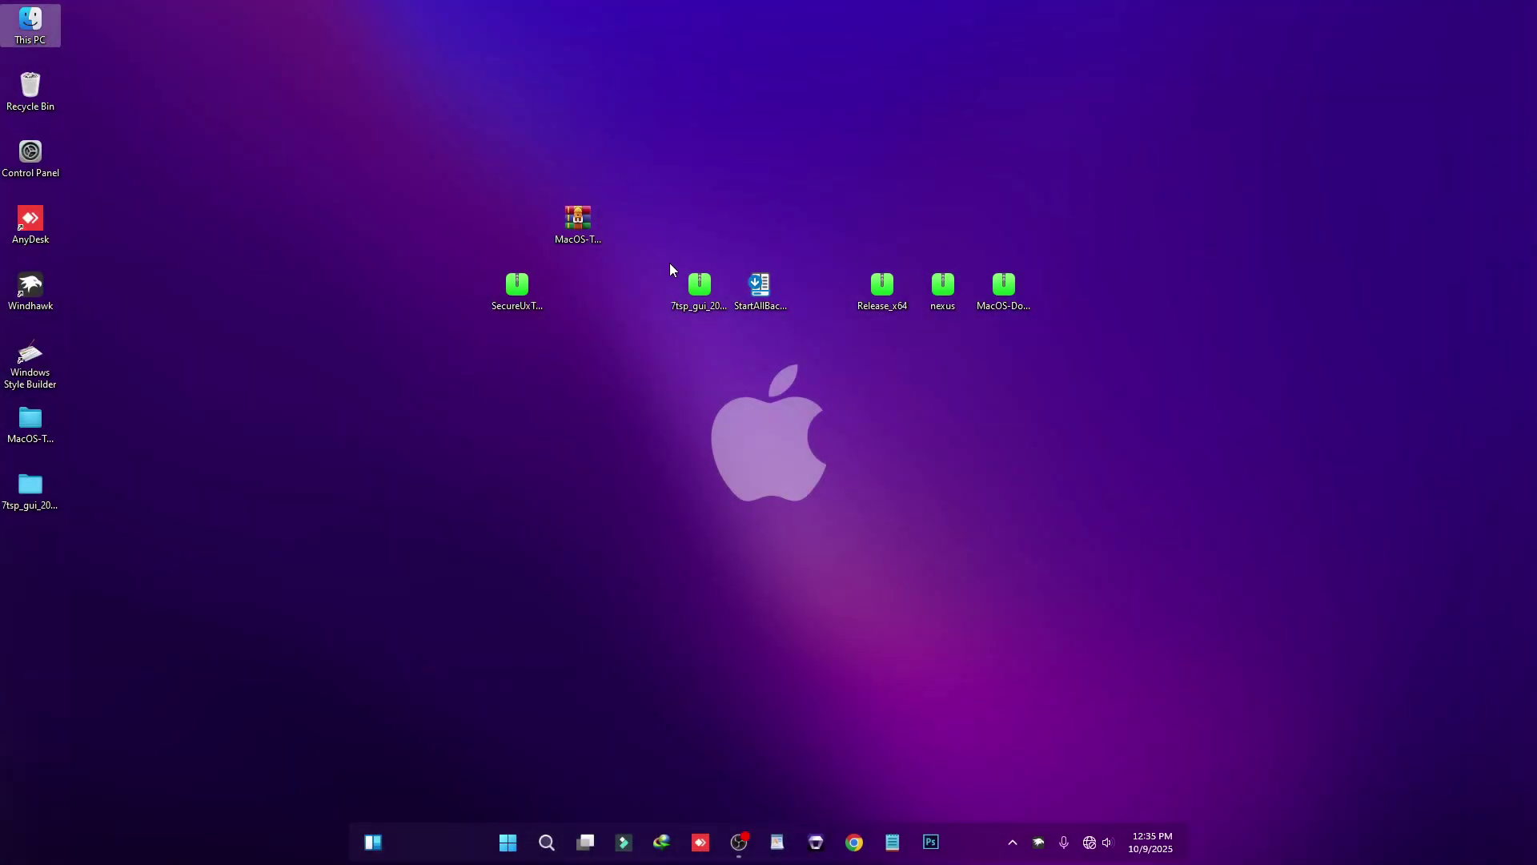
# Step: Open This PC to check the new macOS icons, and close the window
pyautogui.doubleClick(53, 12)
pyautogui.moveTo(569, 118); pyautogui.dragTo(607, 130)
pyautogui.click(1369, 127)
# Step: Open the nexus archive on the desktop and run NexusSetup from it
pyautogui.click(948, 290)
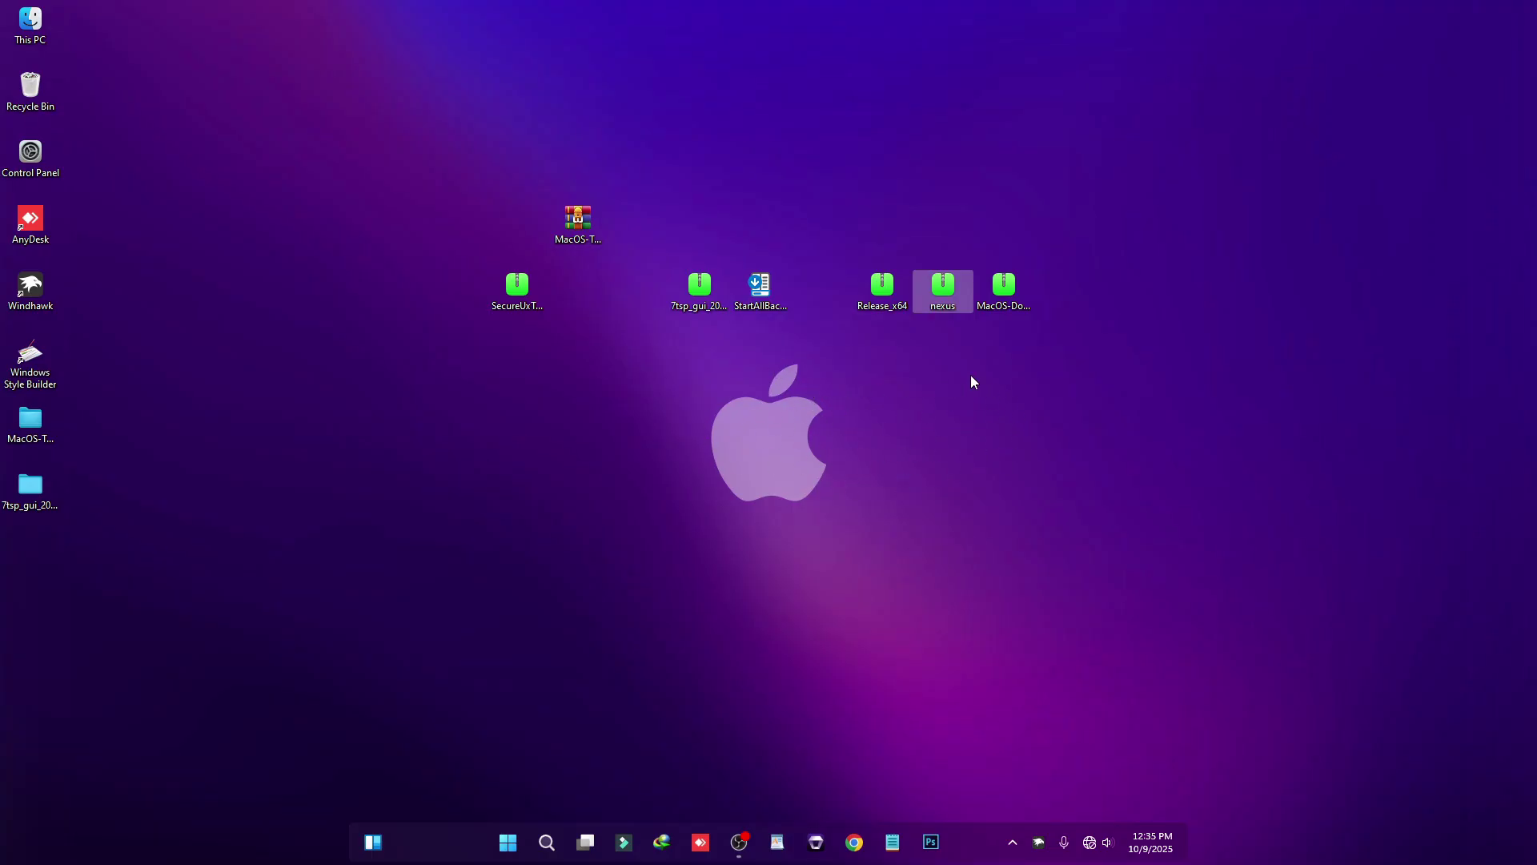
pyautogui.click(932, 375)
pyautogui.doubleClick(945, 293)
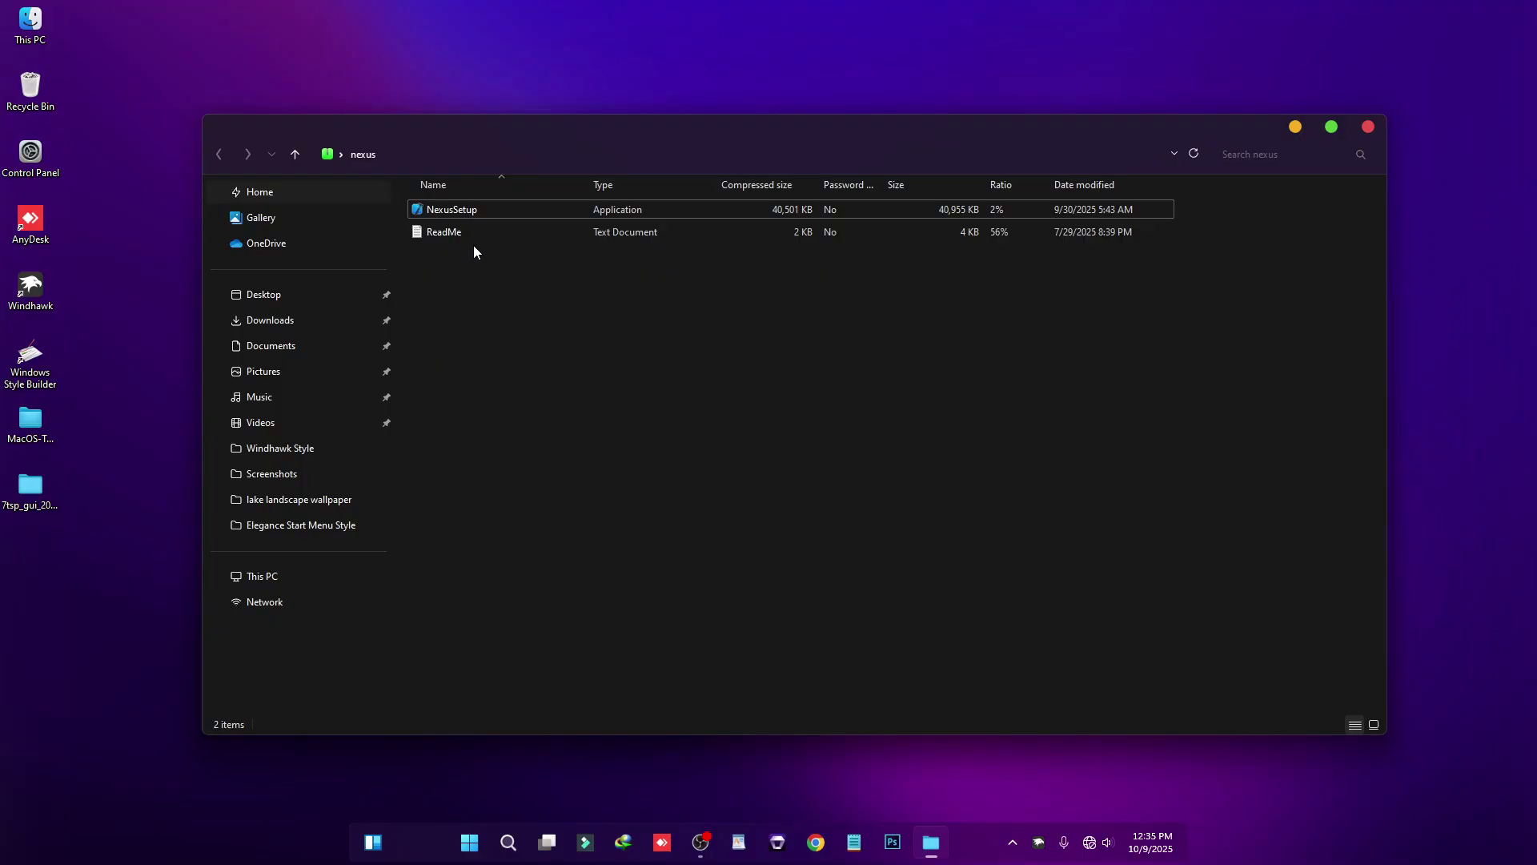
pyautogui.click(471, 213)
pyautogui.doubleClick(471, 211)
pyautogui.click(791, 449)
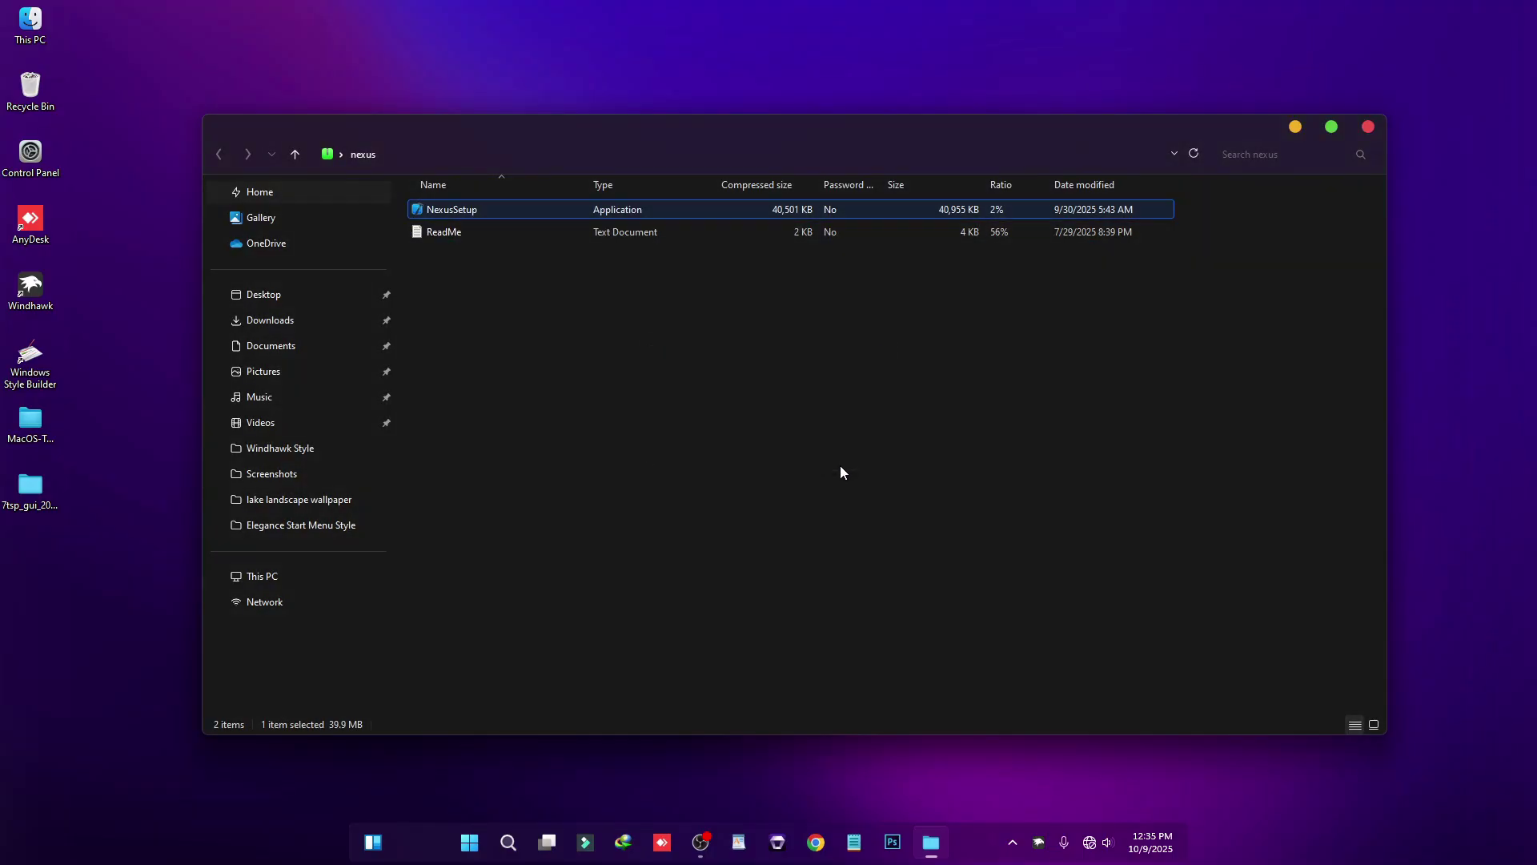
pyautogui.click(833, 564)
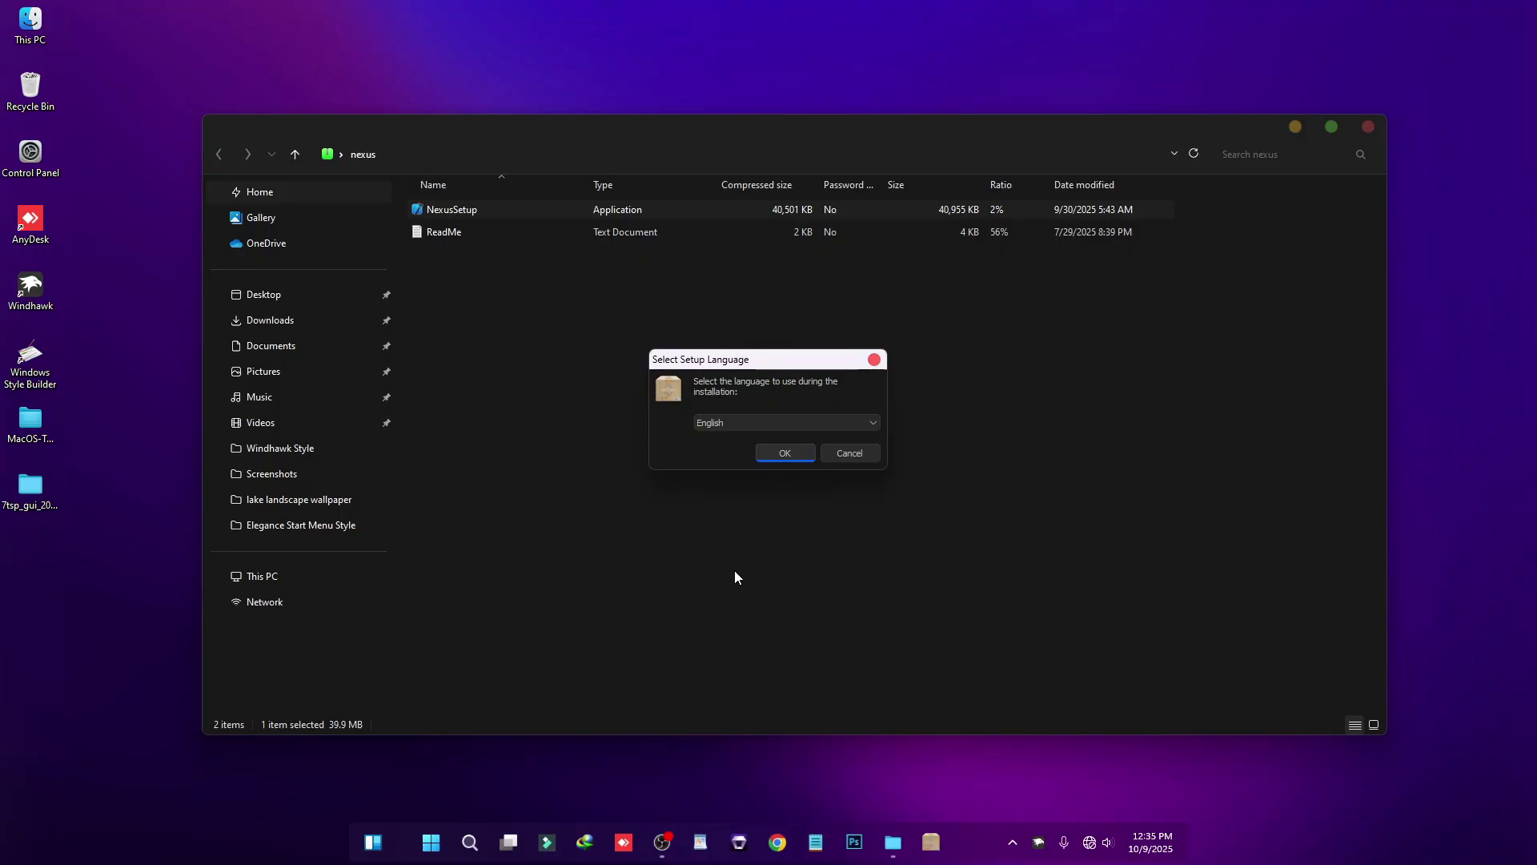
# Step: Install Nexus 25.9 in English with the license agreement accepted, close the nexus folder, and finish setup without launching Nexus
pyautogui.click(786, 454)
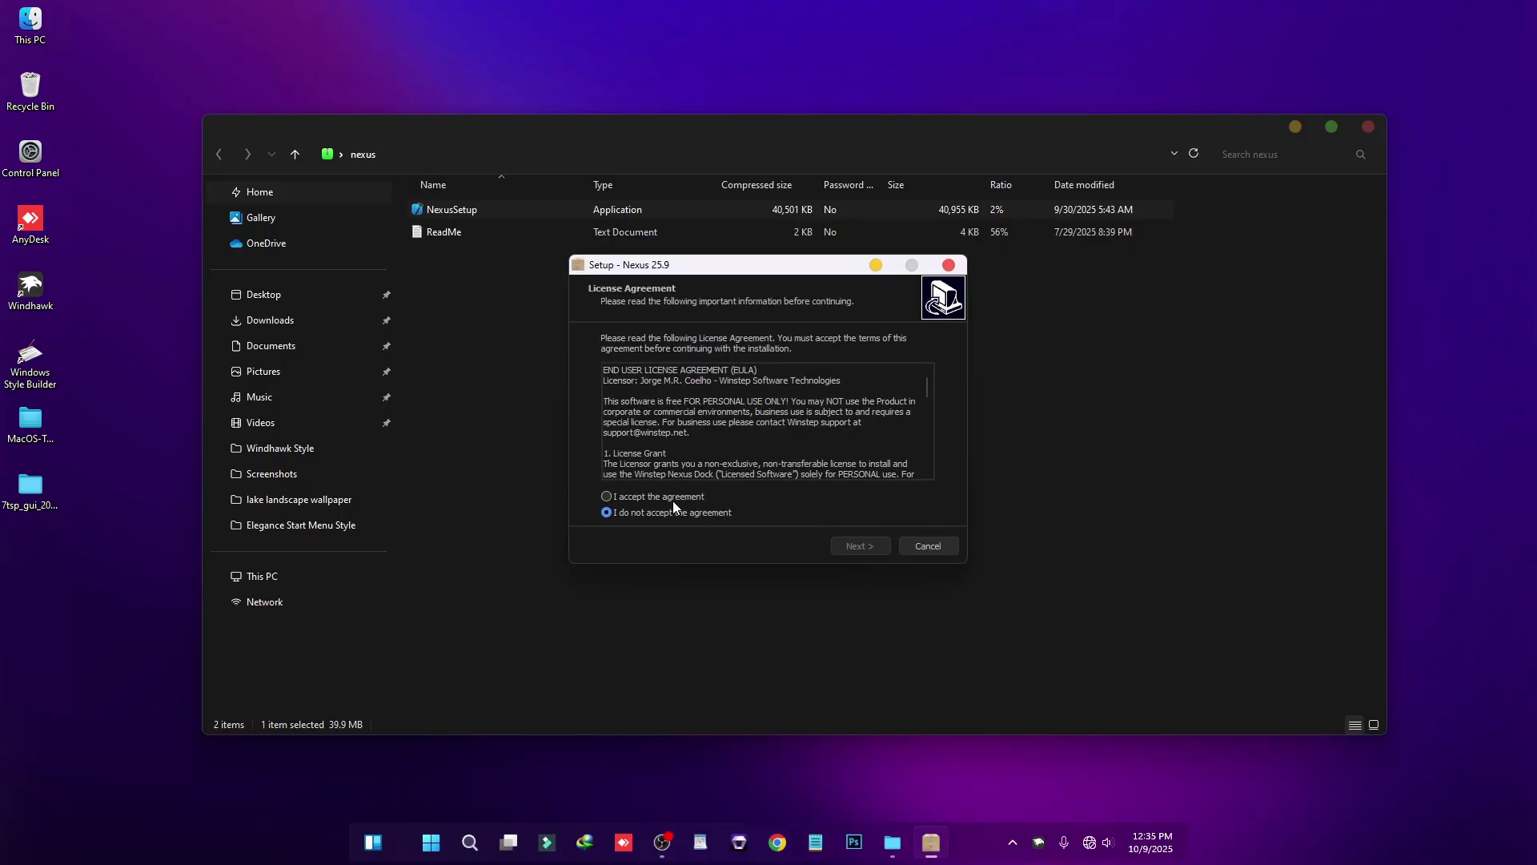
pyautogui.click(673, 498)
pyautogui.click(847, 544)
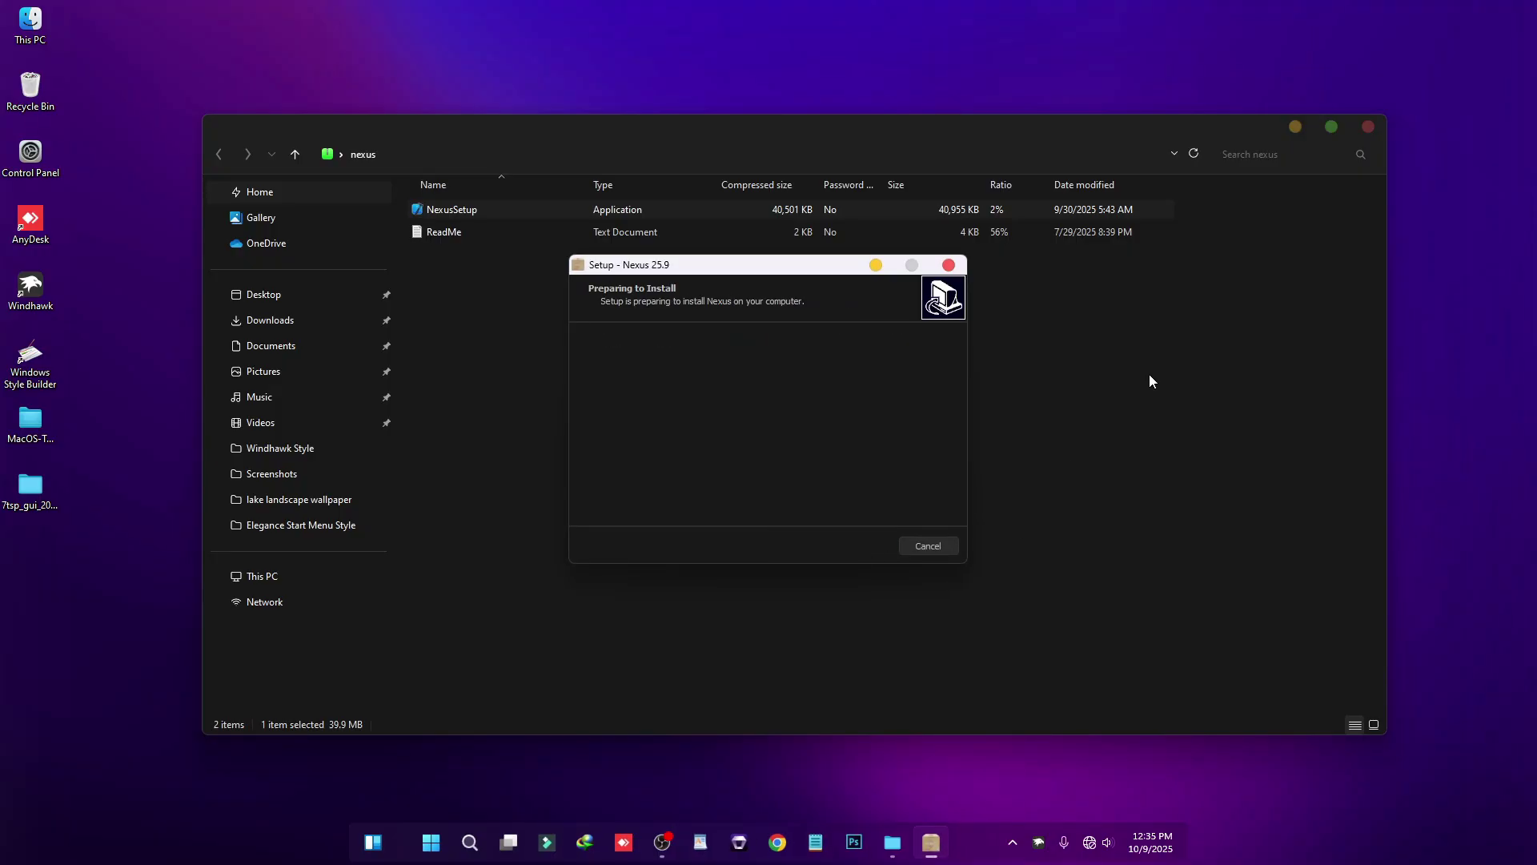
pyautogui.click(1367, 127)
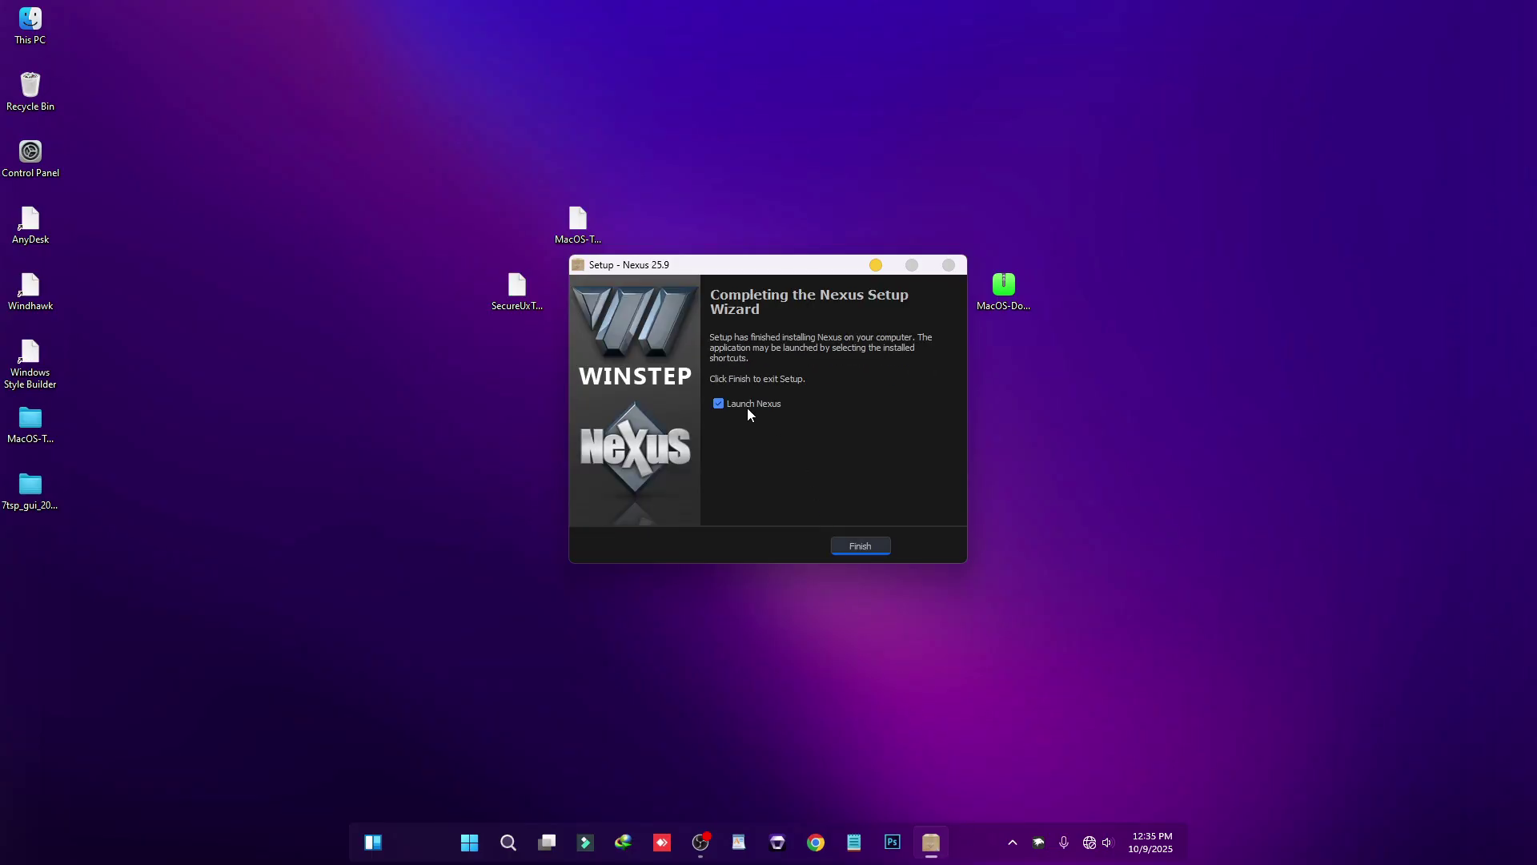
pyautogui.click(719, 406)
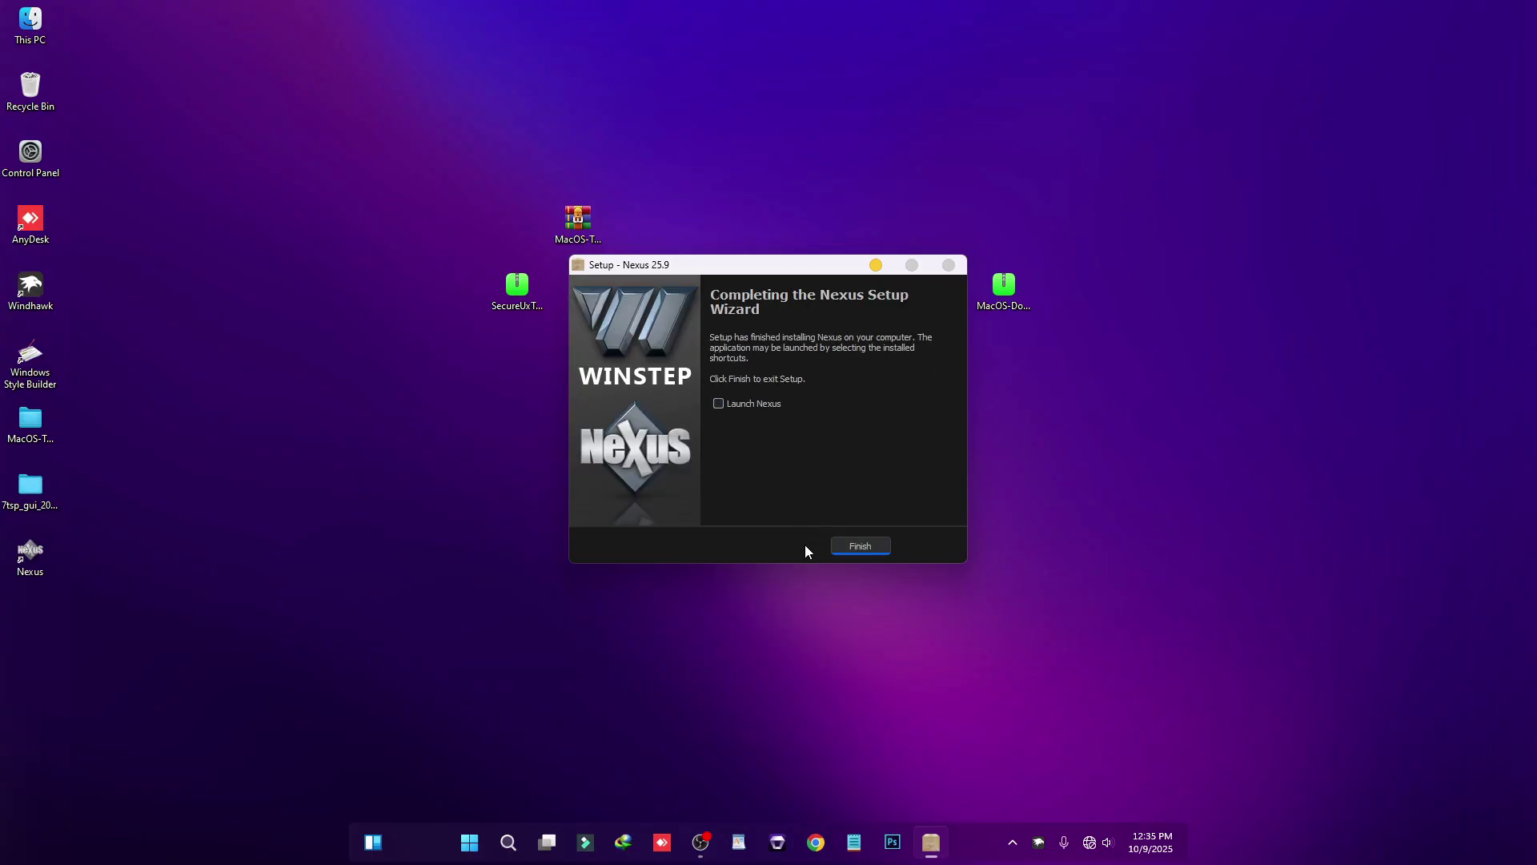
pyautogui.click(860, 546)
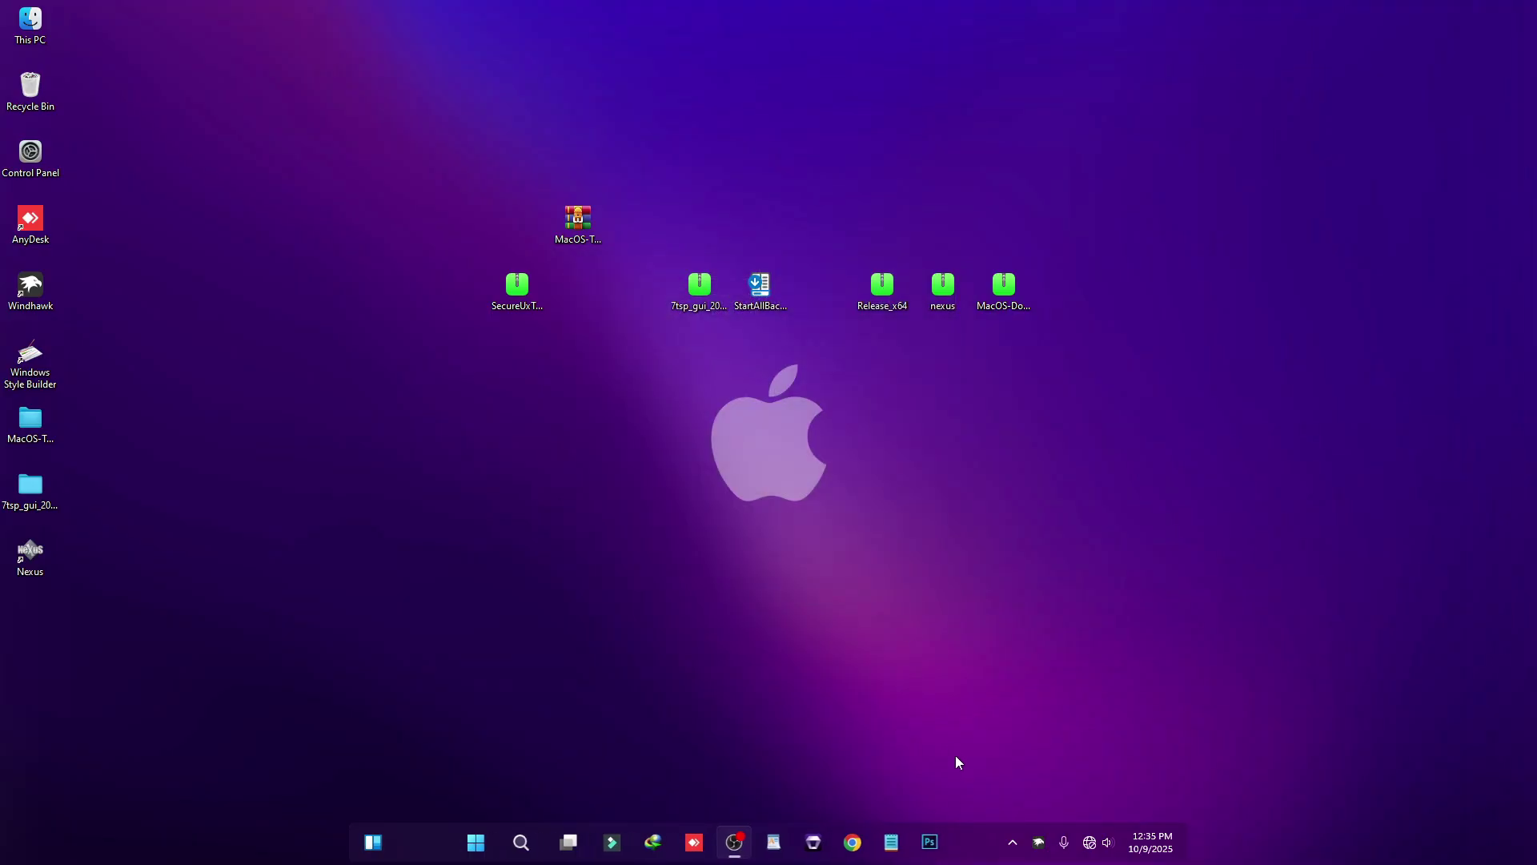
# Step: Set the taskbar to hide automatically in the taskbar behaviors settings, and close Settings
pyautogui.rightClick(973, 837)
pyautogui.click(1006, 806)
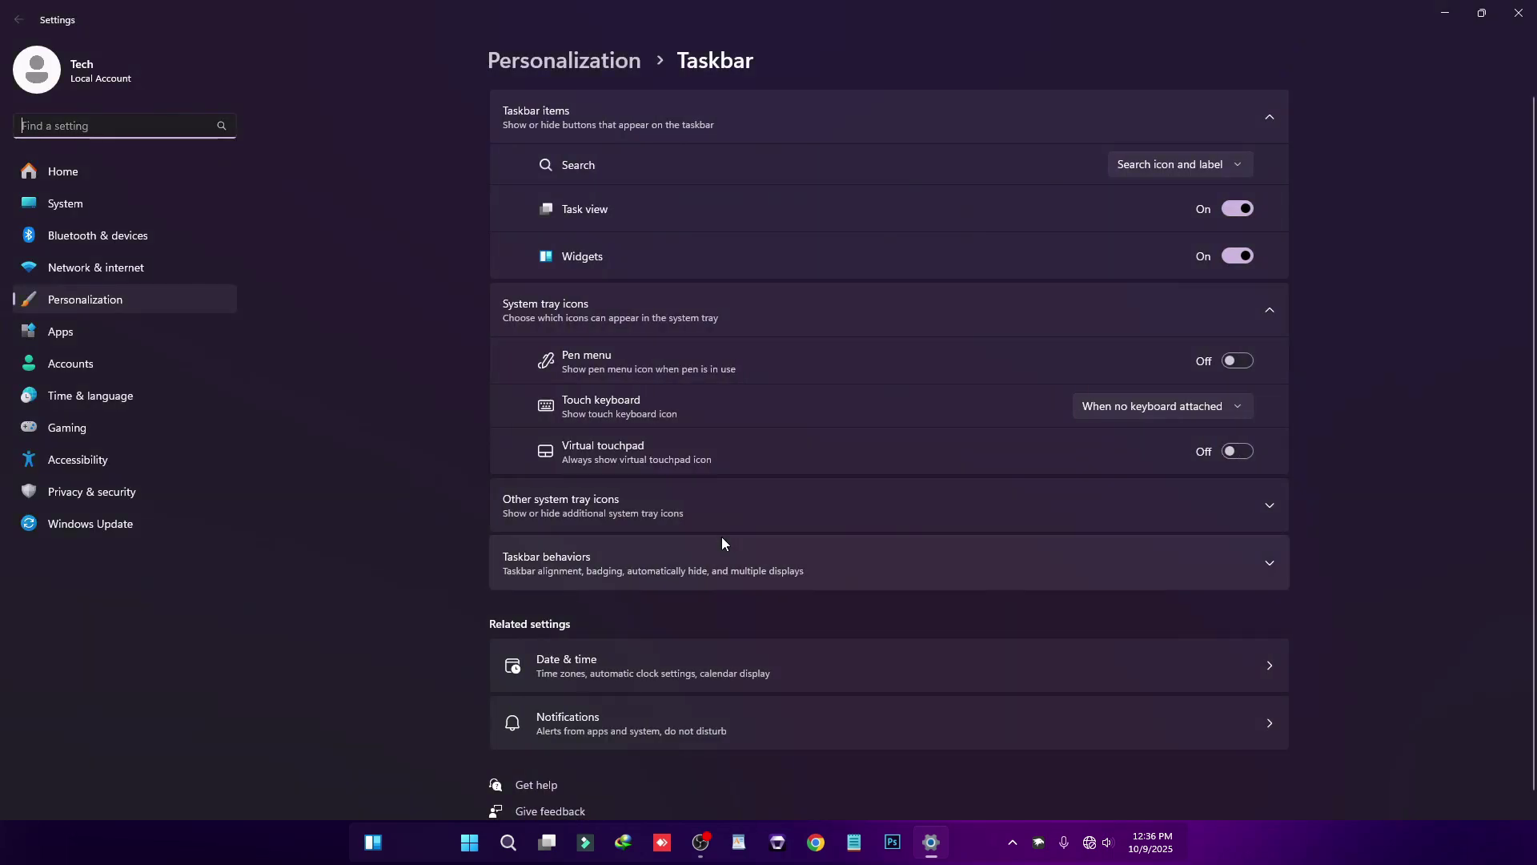
pyautogui.scroll(-1, 576, 546)
pyautogui.click(573, 544)
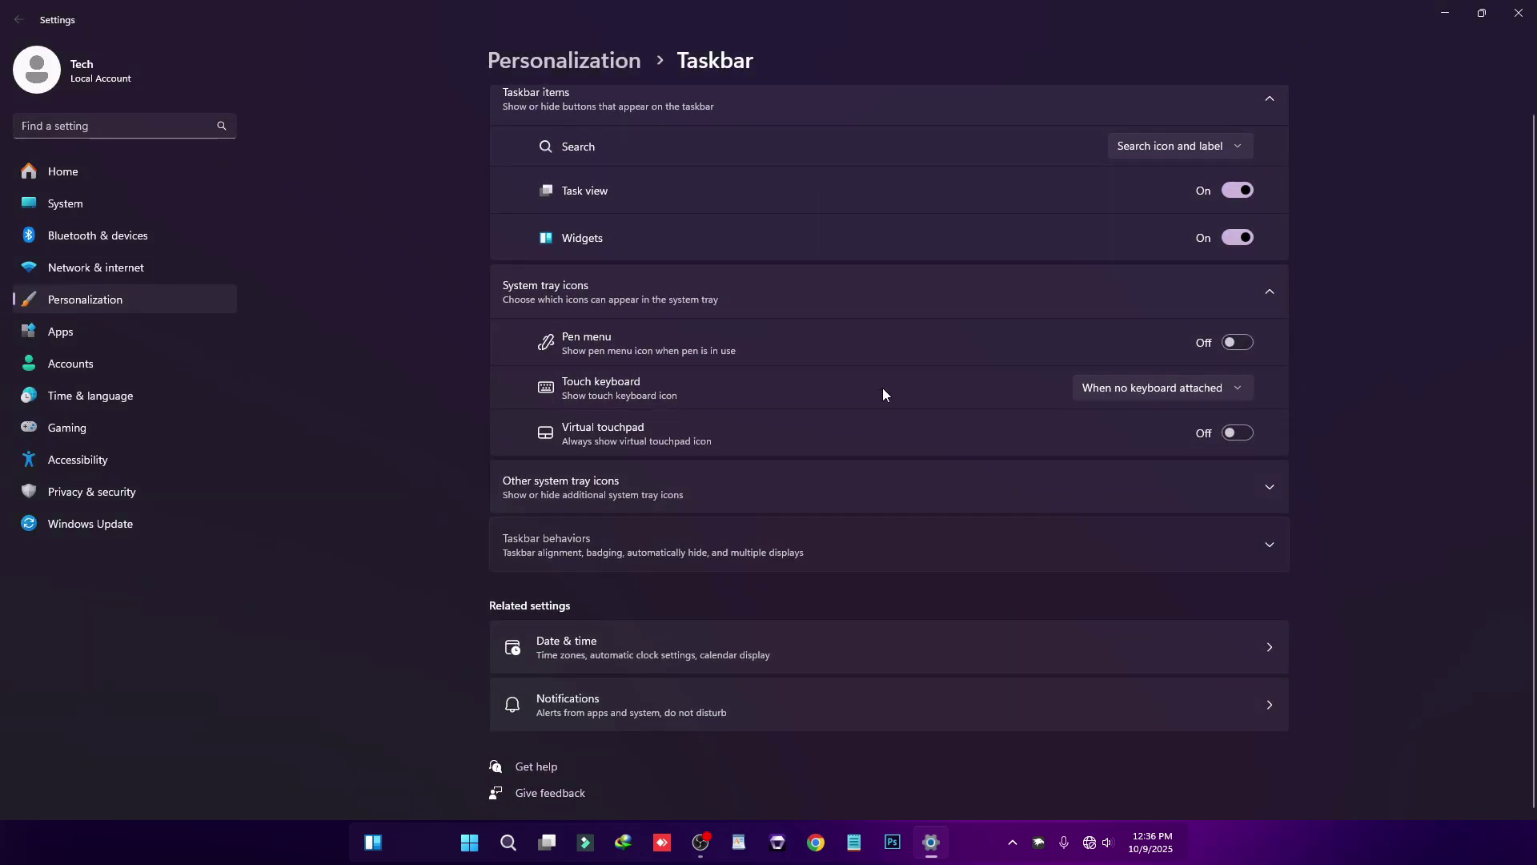
pyautogui.scroll(-3, 833, 464)
pyautogui.scroll(-2, 806, 498)
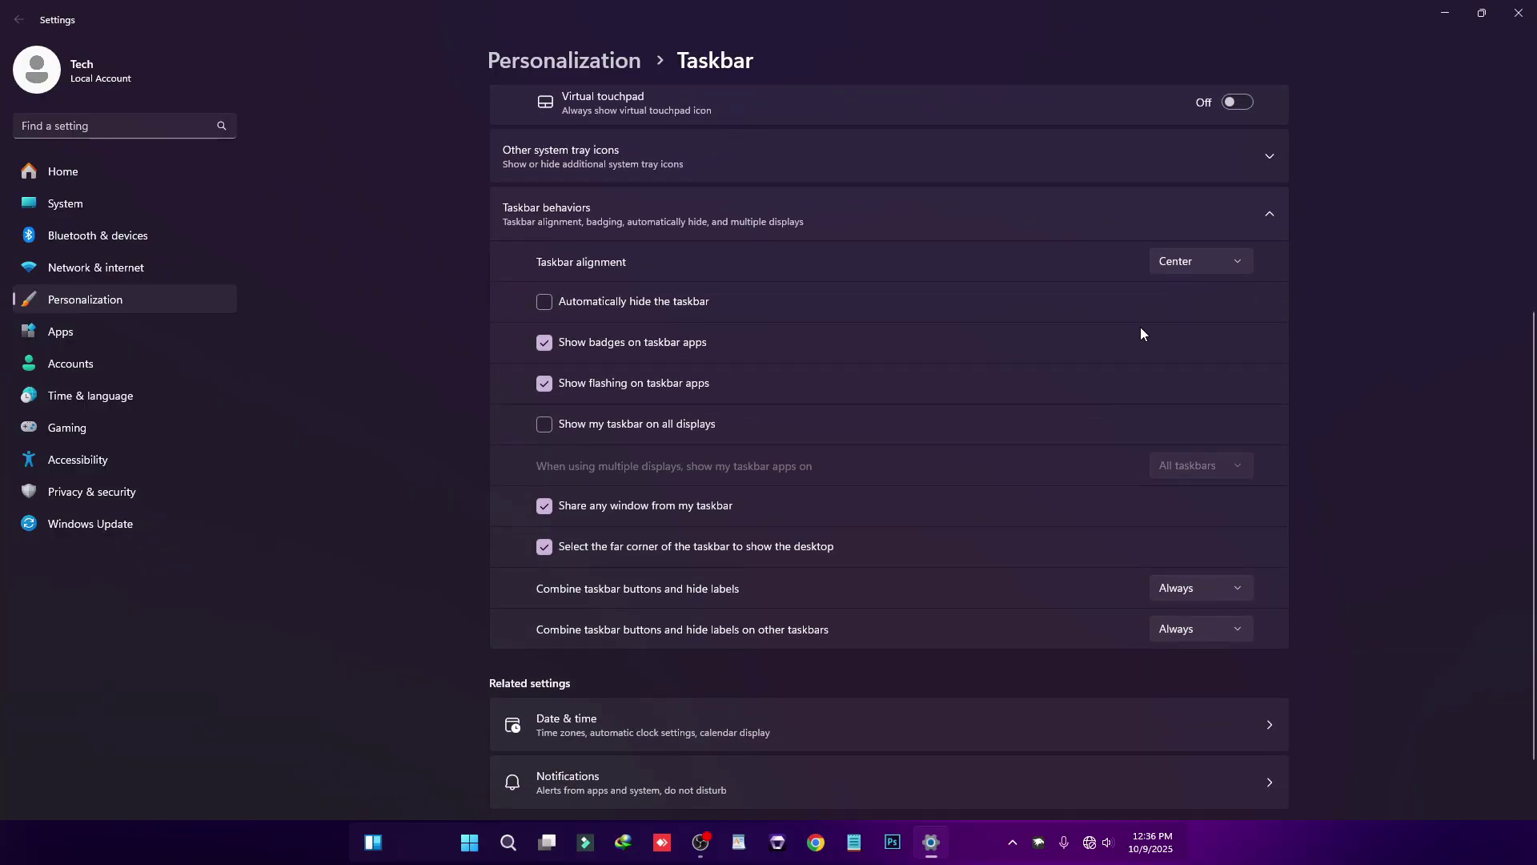
pyautogui.scroll(-1, 699, 578)
pyautogui.scroll(2, 666, 560)
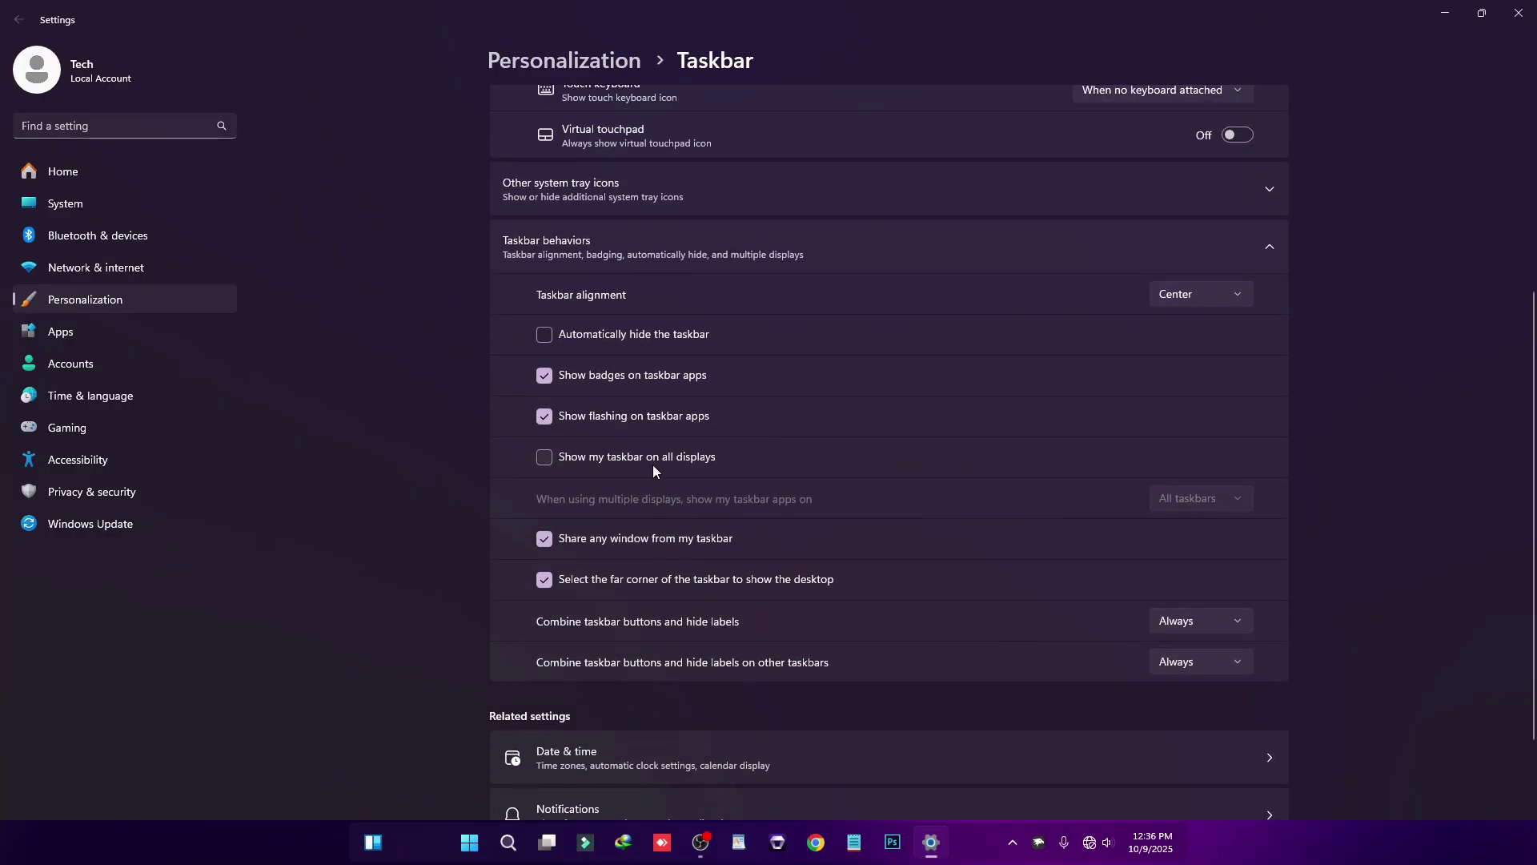
pyautogui.click(544, 335)
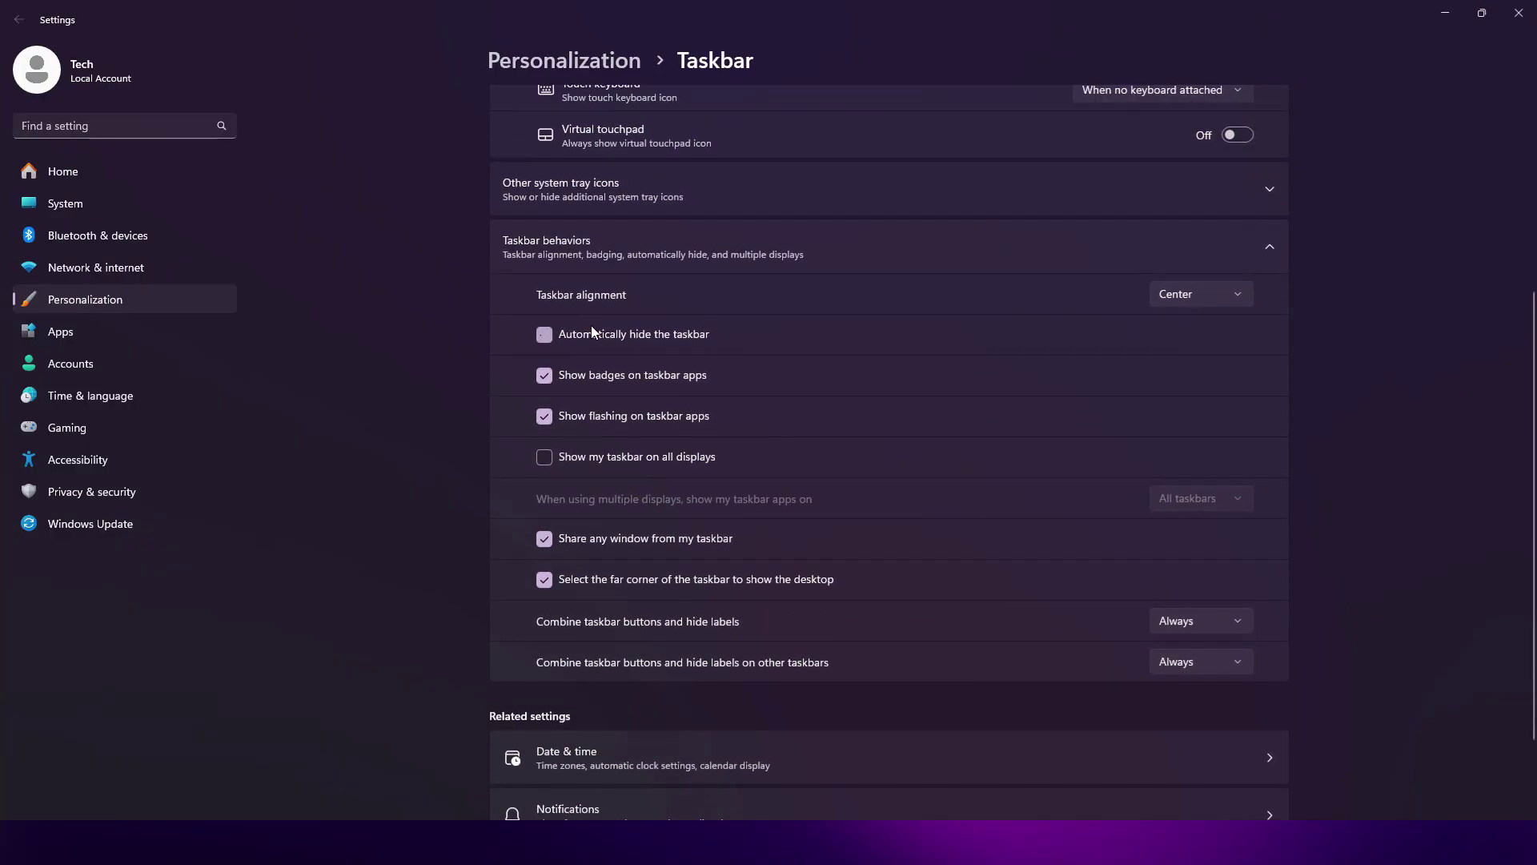
pyautogui.click(1519, 12)
pyautogui.click(975, 428)
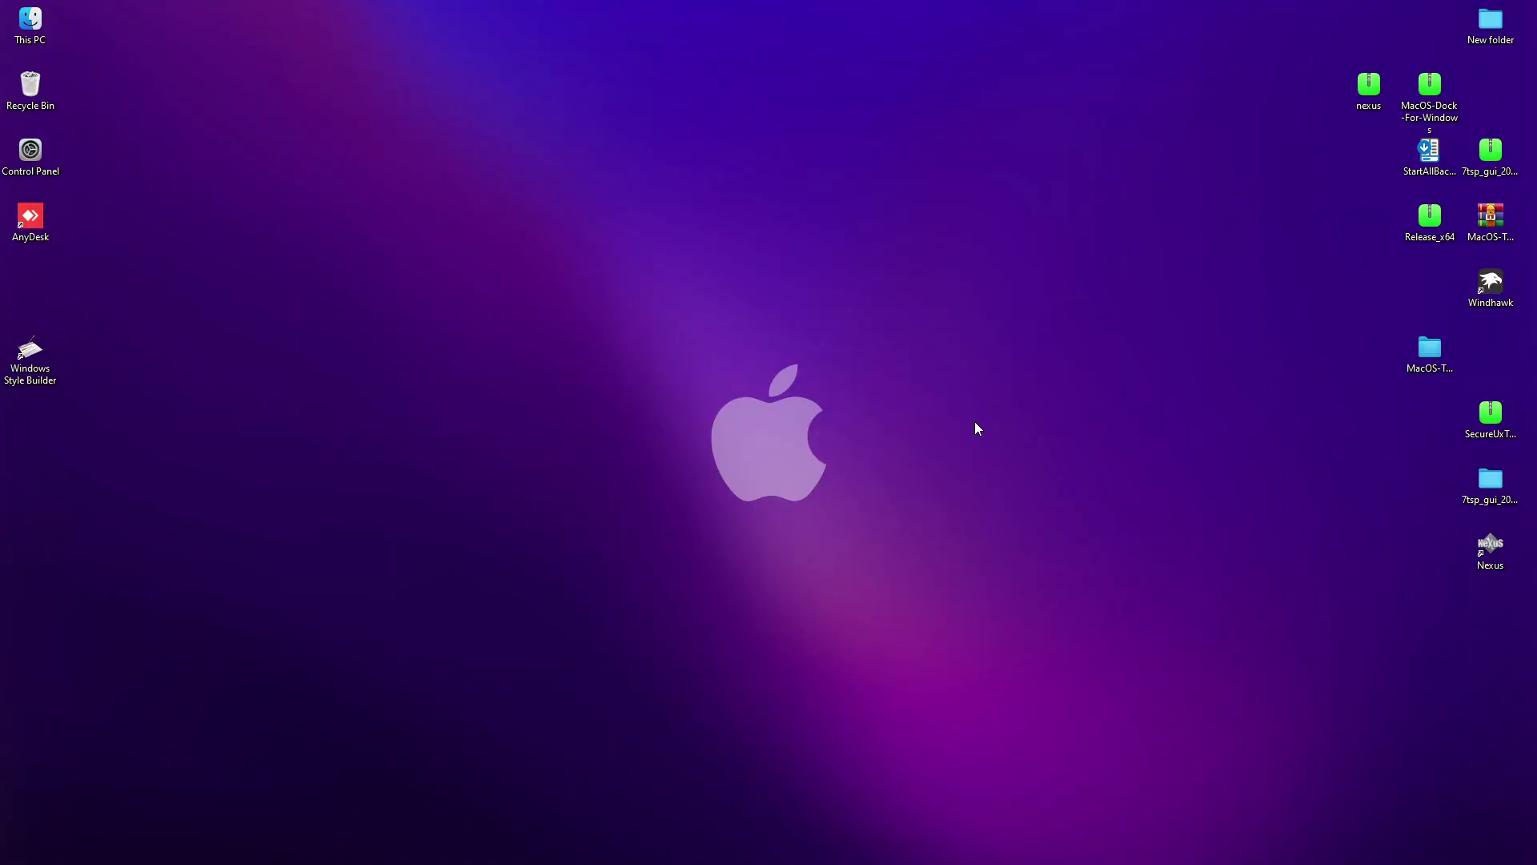
# Step: Move the MacOS-Dock-For-Windows archive to the upper middle of the desktop and extract it with WinRAR to Desktop\MacOS-Dock-For-Windows
pyautogui.moveTo(1444, 94); pyautogui.dragTo(775, 160)
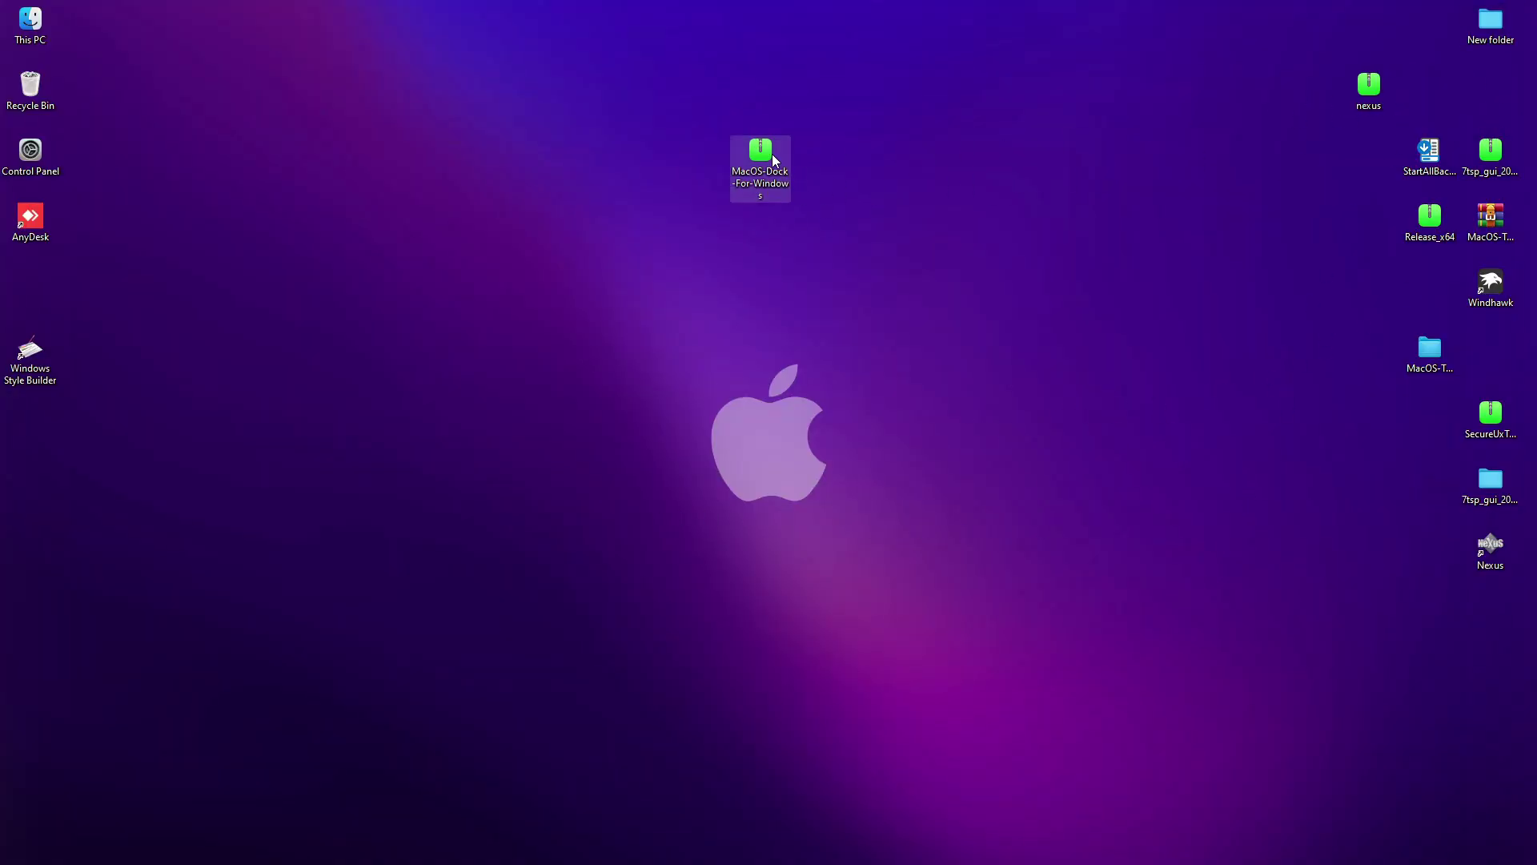
pyautogui.rightClick(772, 156)
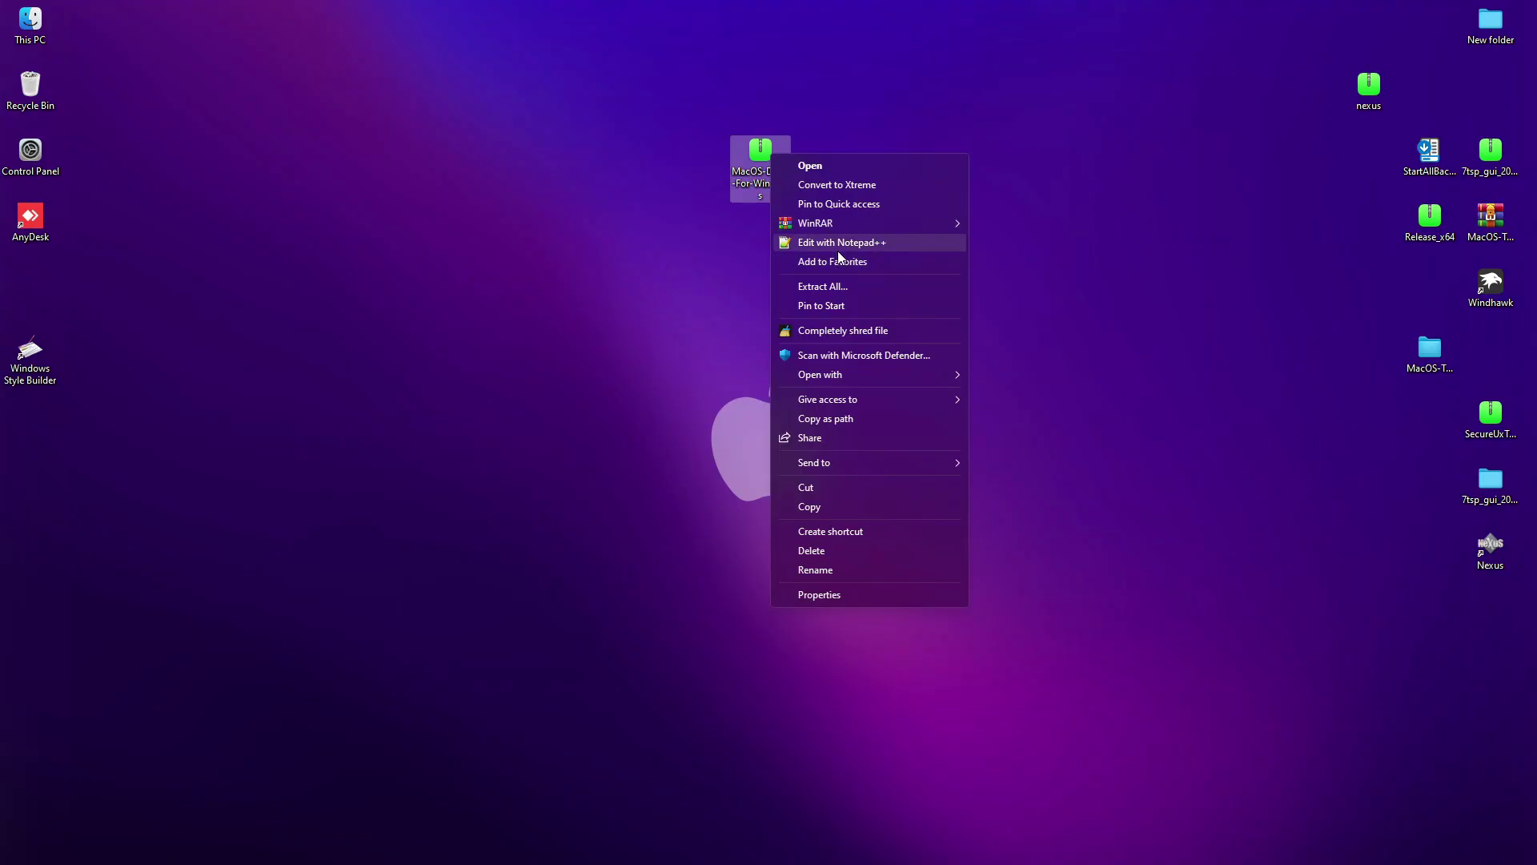
pyautogui.moveTo(833, 228)
pyautogui.click(1033, 240)
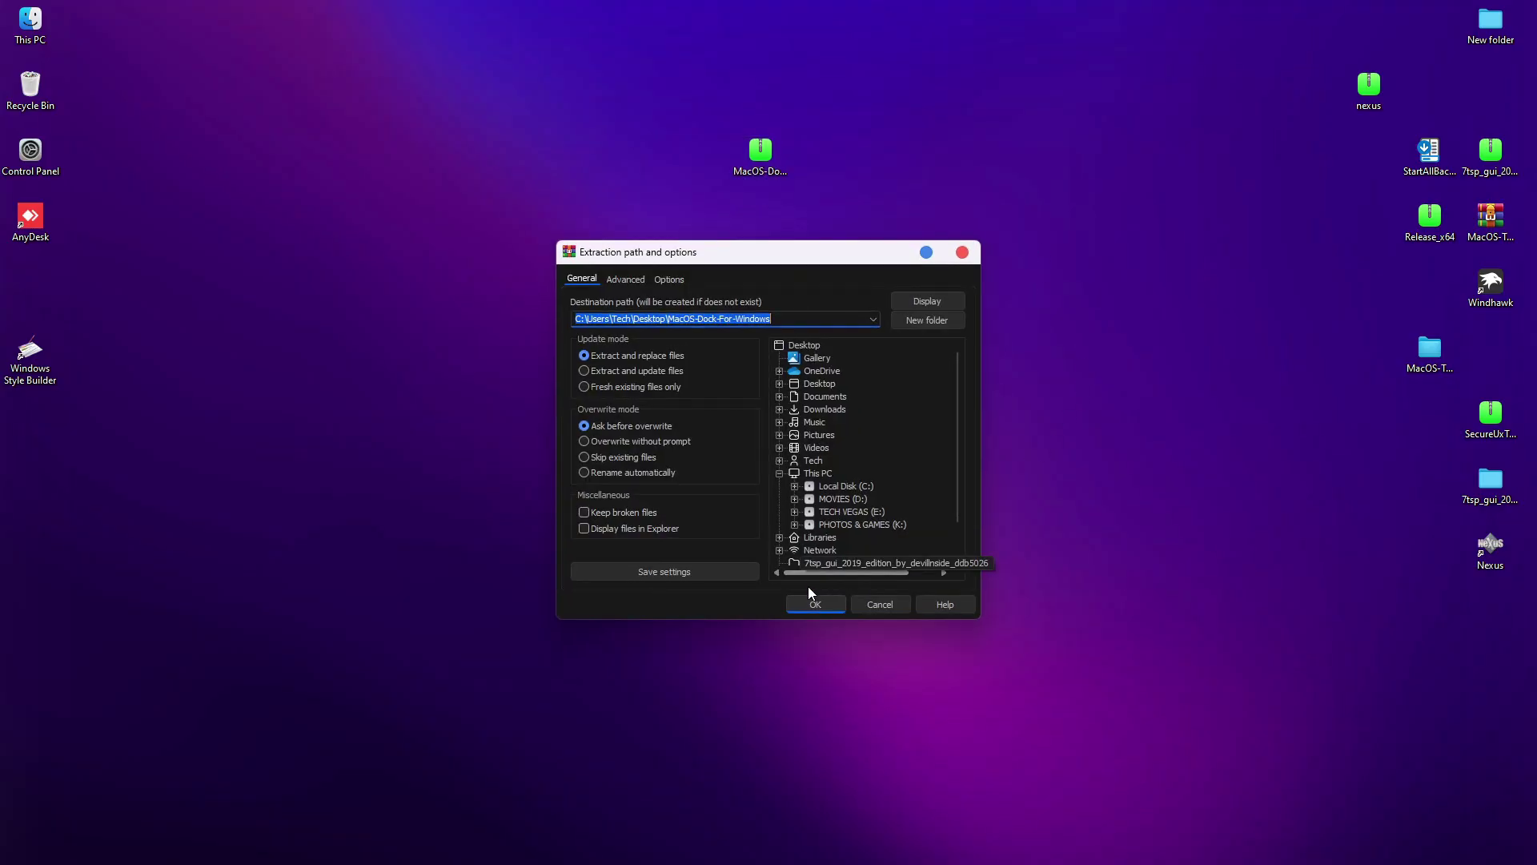
pyautogui.click(810, 594)
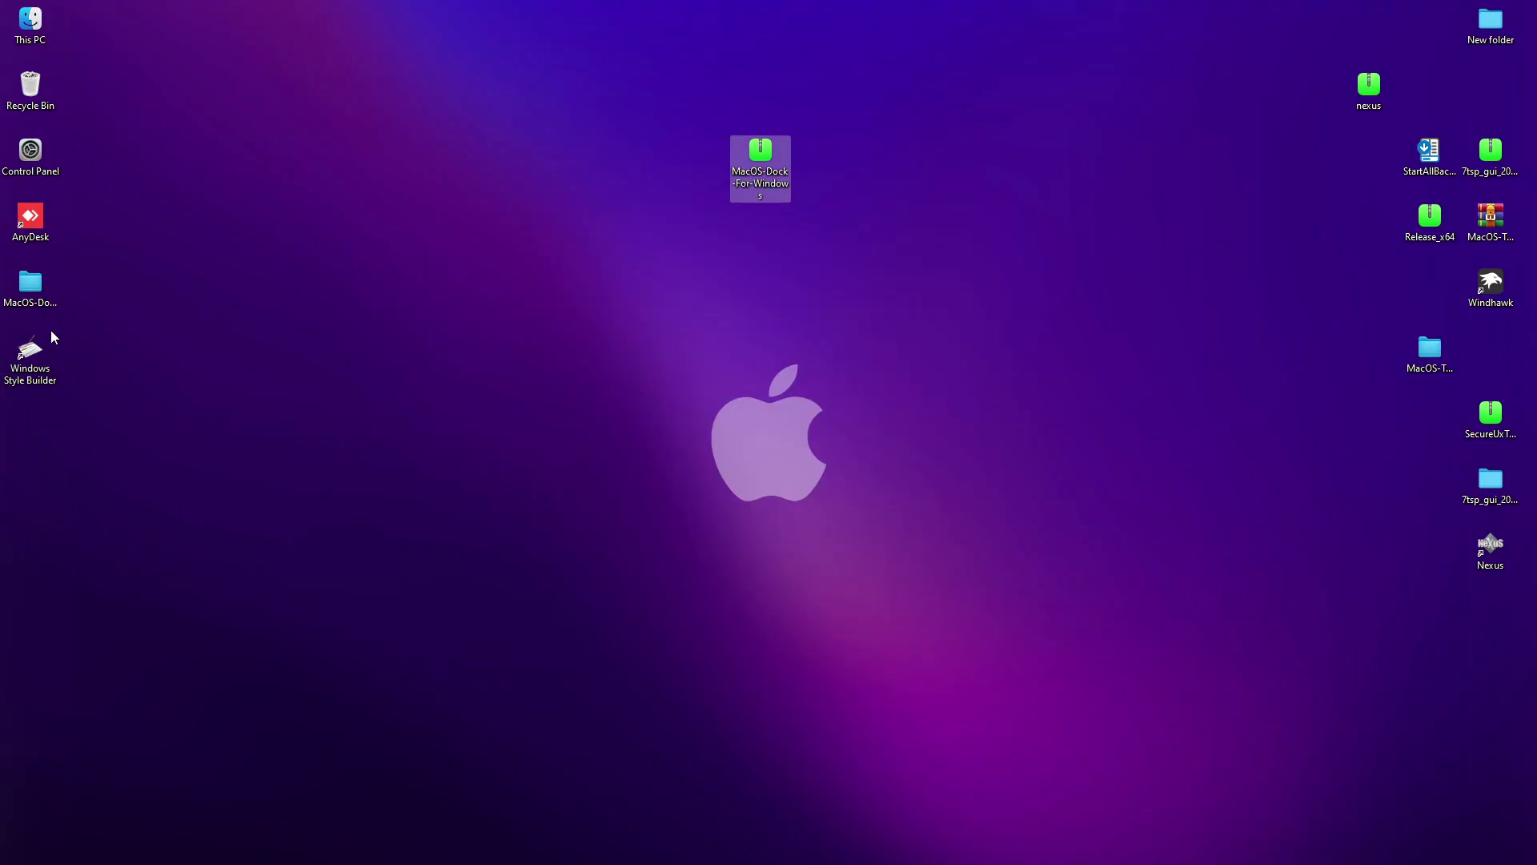
# Step: Open the extracted MacOS-Dock-For-Windows folder and examine its Dock Theme and Dock Icons & Backup subfolders
pyautogui.click(27, 283)
pyautogui.doubleClick(27, 287)
pyautogui.doubleClick(485, 208)
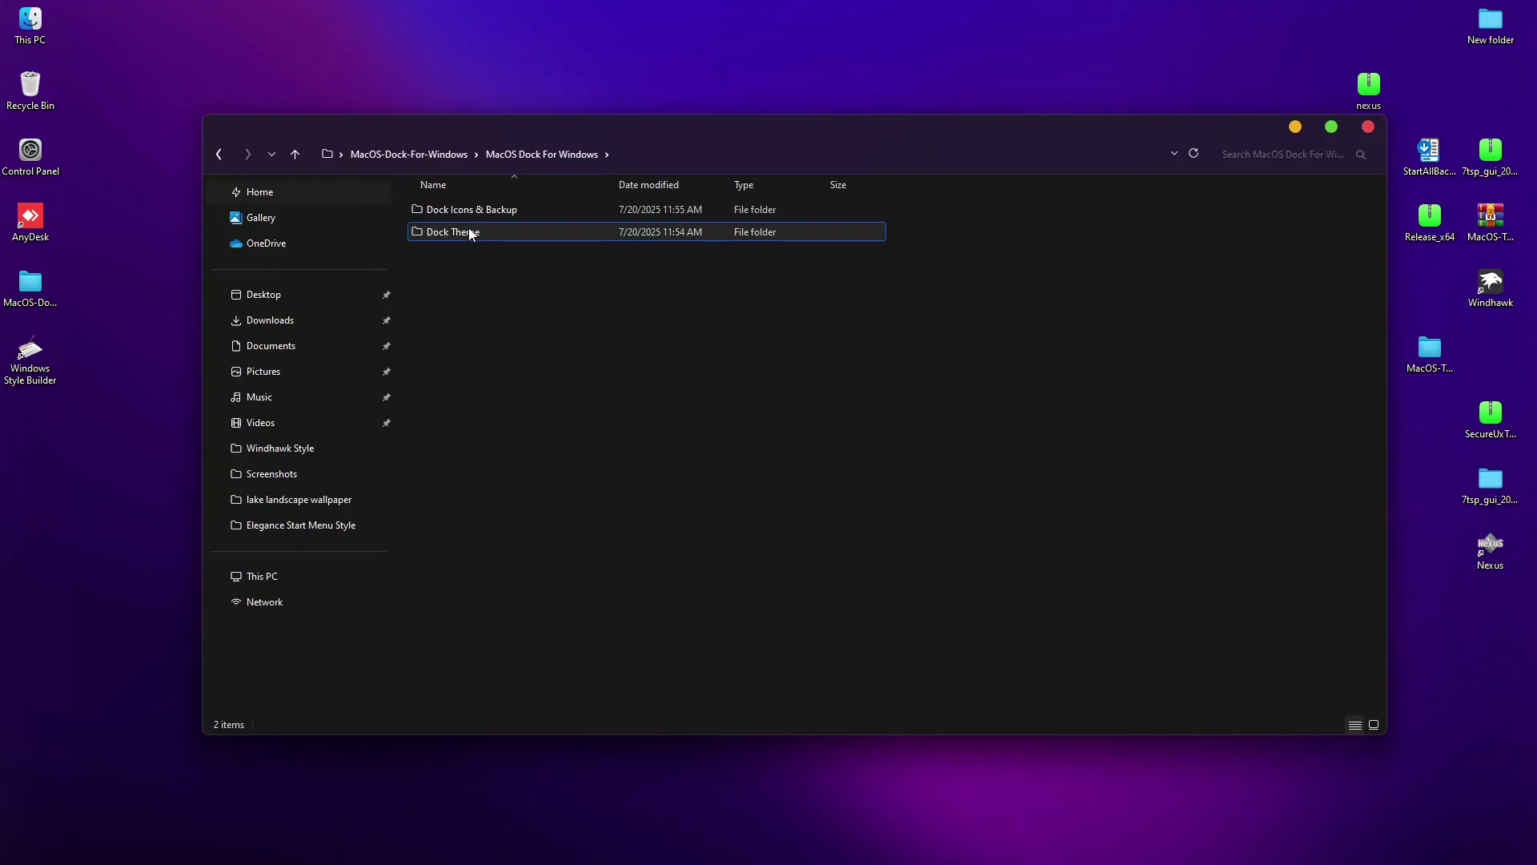
pyautogui.click(460, 230)
pyautogui.doubleClick(460, 229)
pyautogui.hotkey('alt', 'Left')
pyautogui.doubleClick(481, 209)
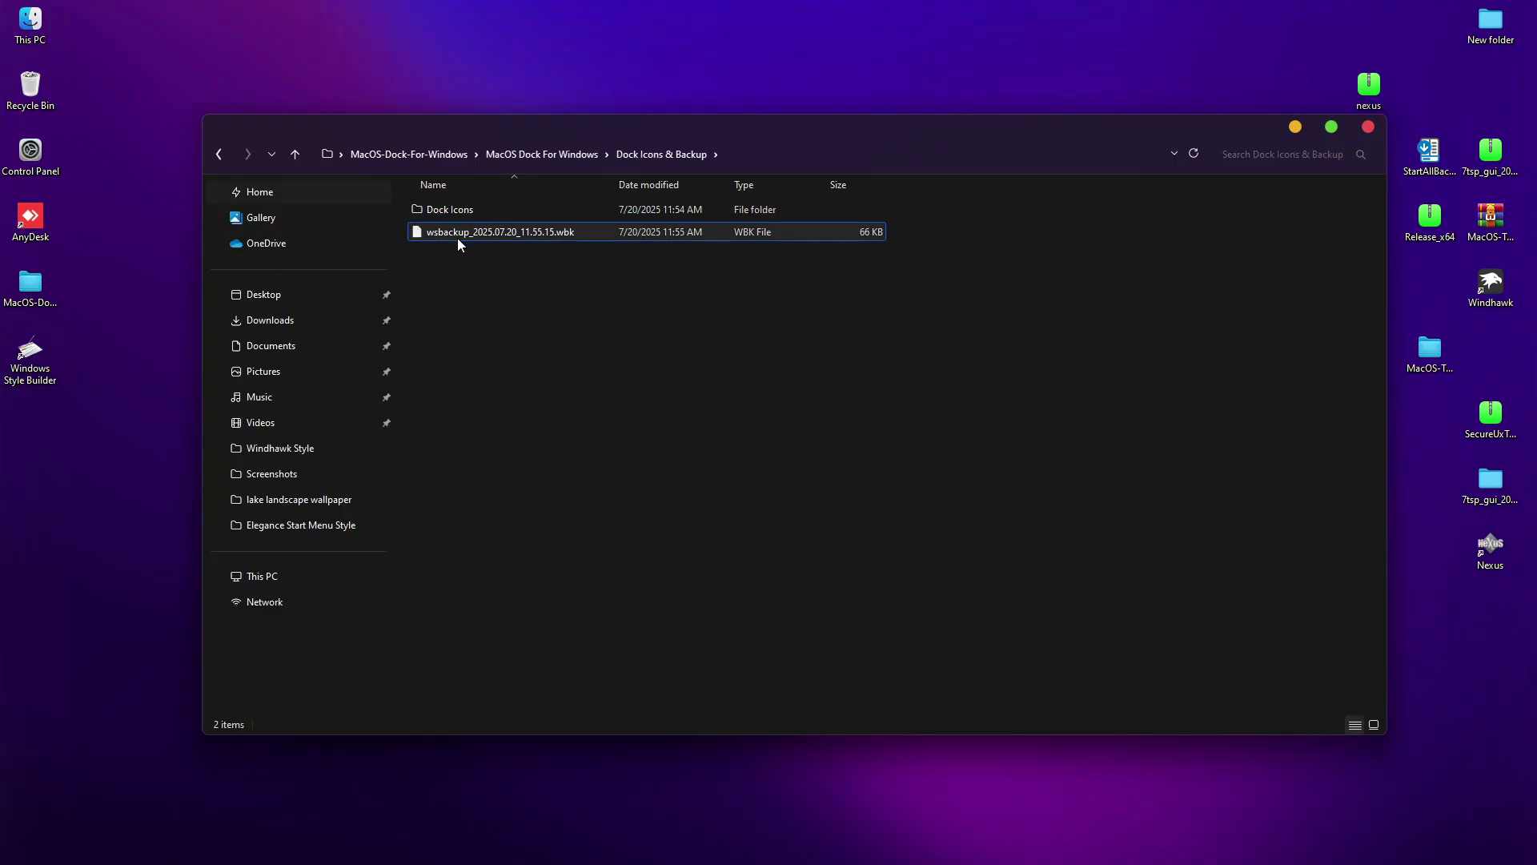
pyautogui.doubleClick(461, 214)
pyautogui.hotkey('alt', 'Left')
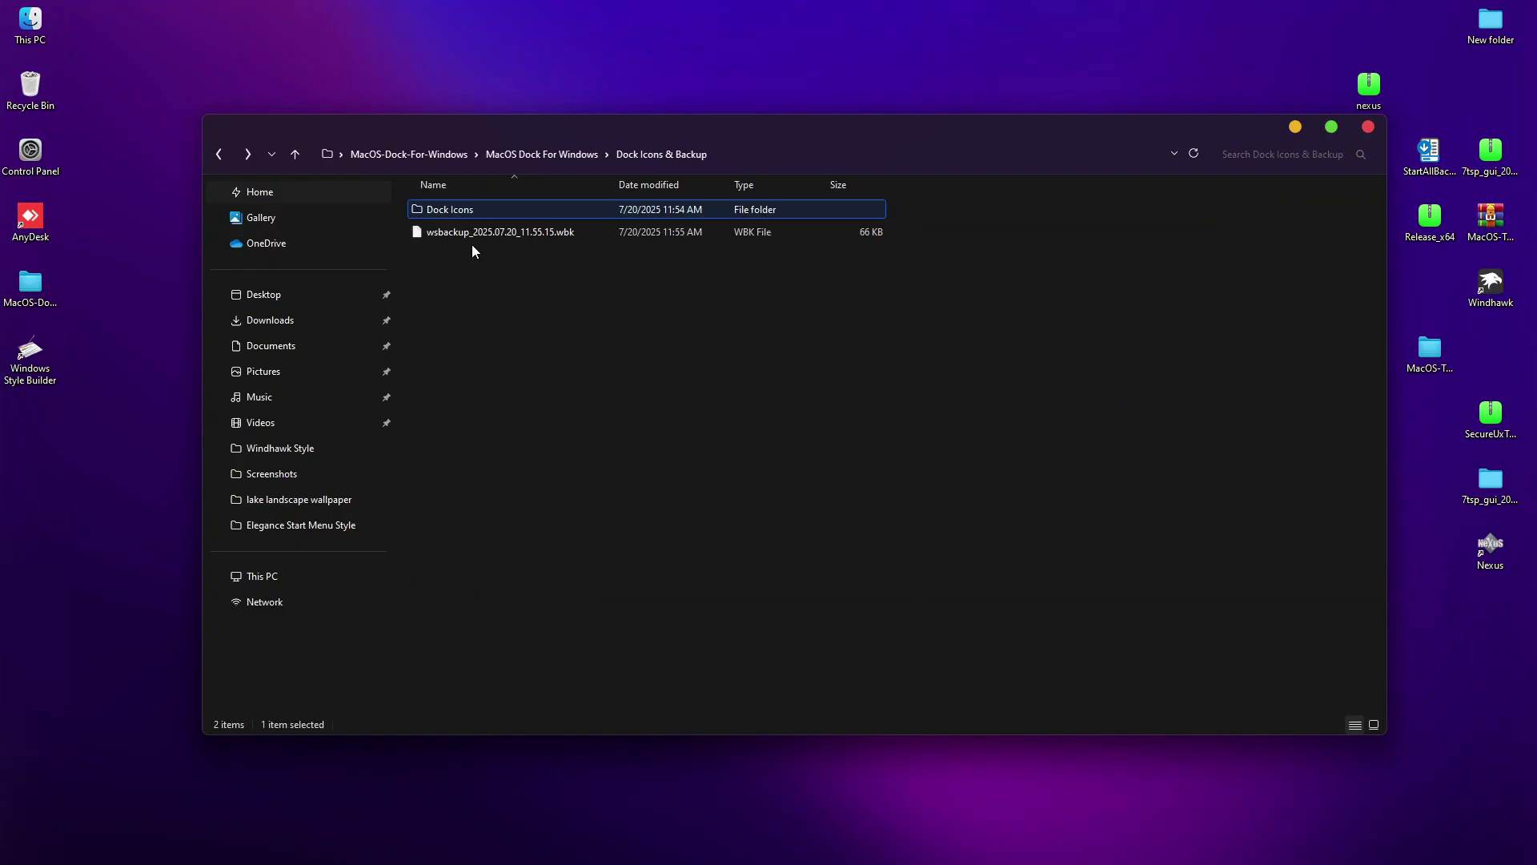
# Step: Copy the Dock Icons folder from Dock Icons & Backup to the root of Local Disk (C:)
pyautogui.rightClick(446, 213)
pyautogui.click(358, 593)
pyautogui.click(279, 579)
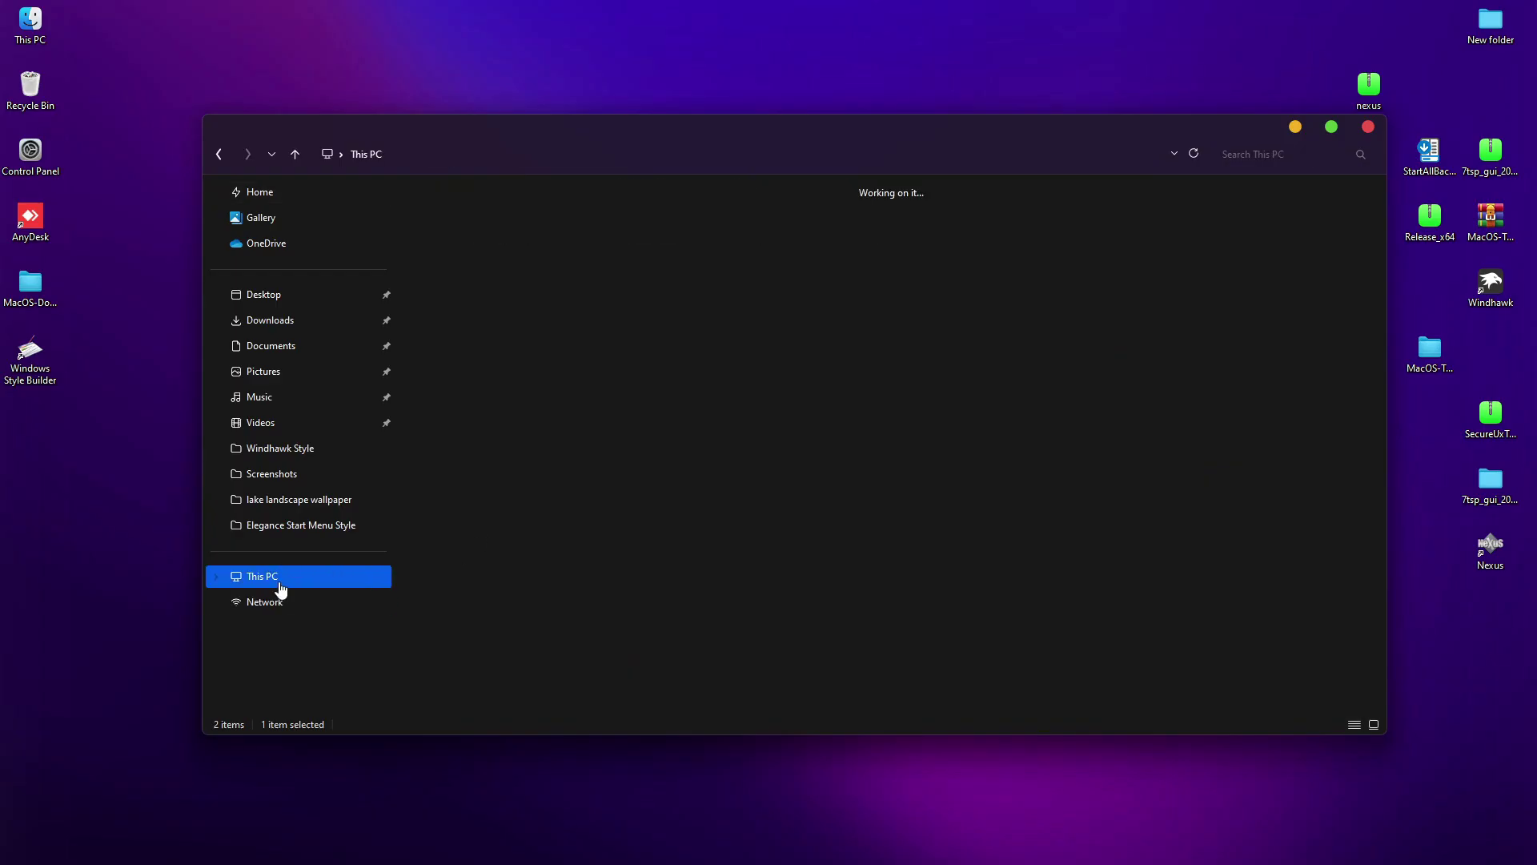
pyautogui.doubleClick(502, 228)
pyautogui.rightClick(554, 372)
pyautogui.click(603, 478)
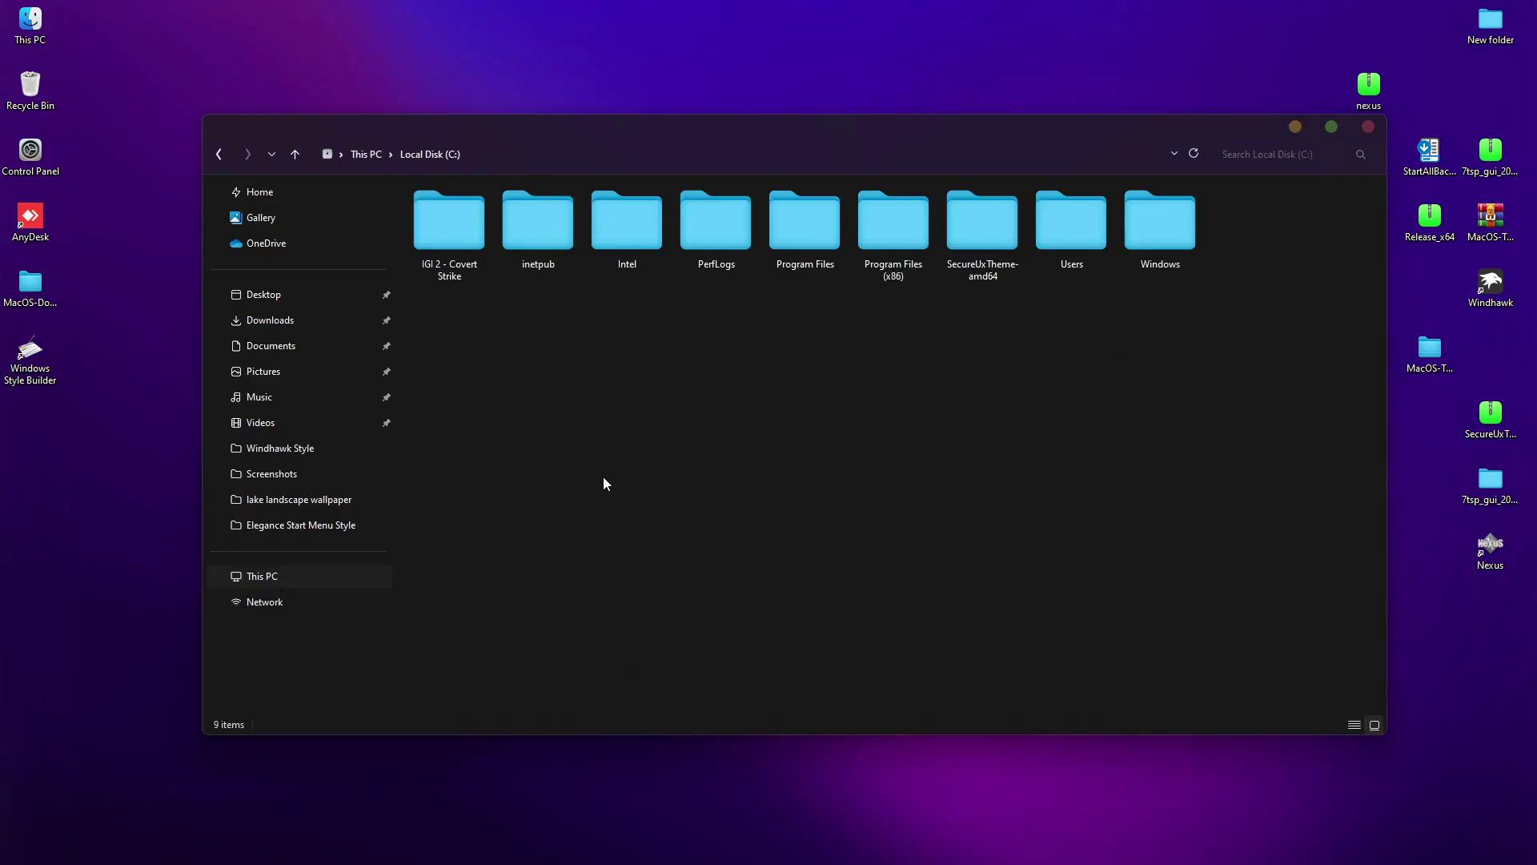
# Step: Return to the MacOS Dock For Windows folder and copy the MacOs Light folder inside Dock Theme
pyautogui.hotkey('alt', 'Left')
pyautogui.hotkey('alt', 'Left')
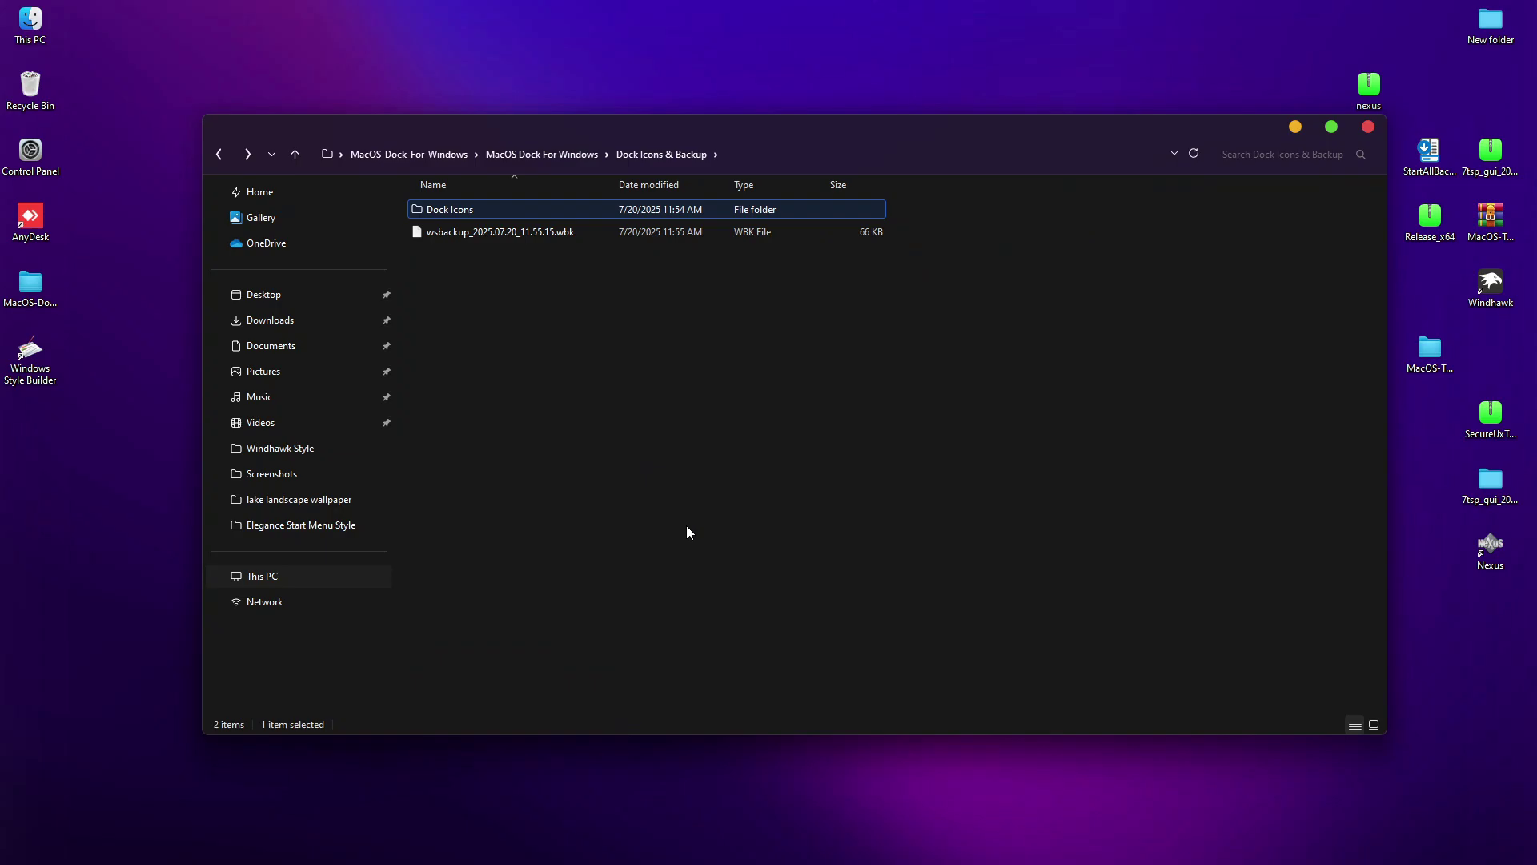
pyautogui.hotkey('alt', 'Left')
pyautogui.doubleClick(448, 229)
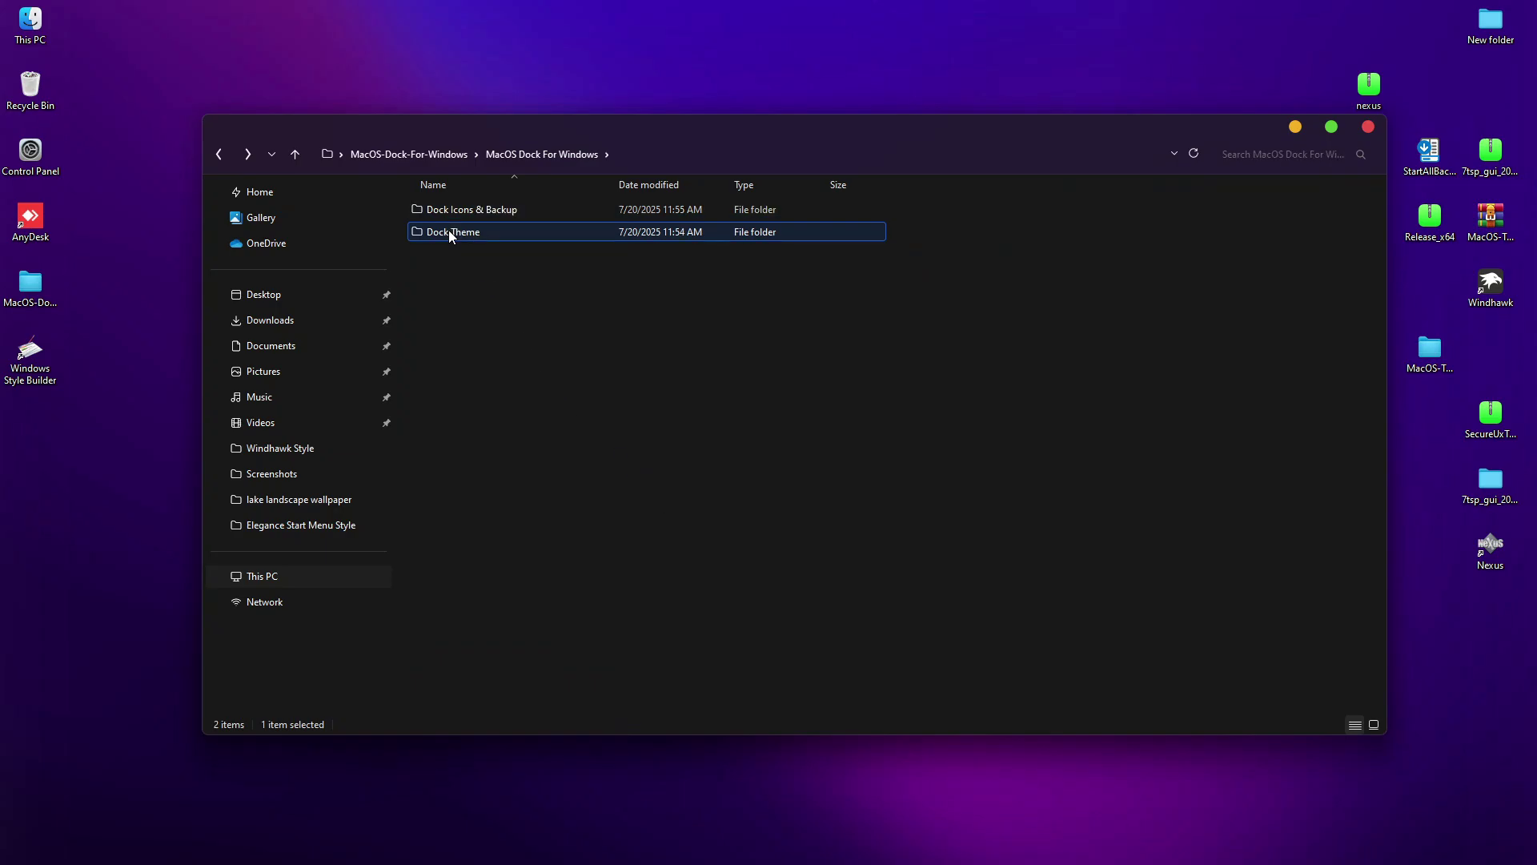
pyautogui.doubleClick(458, 211)
pyautogui.hotkey('alt', 'Left')
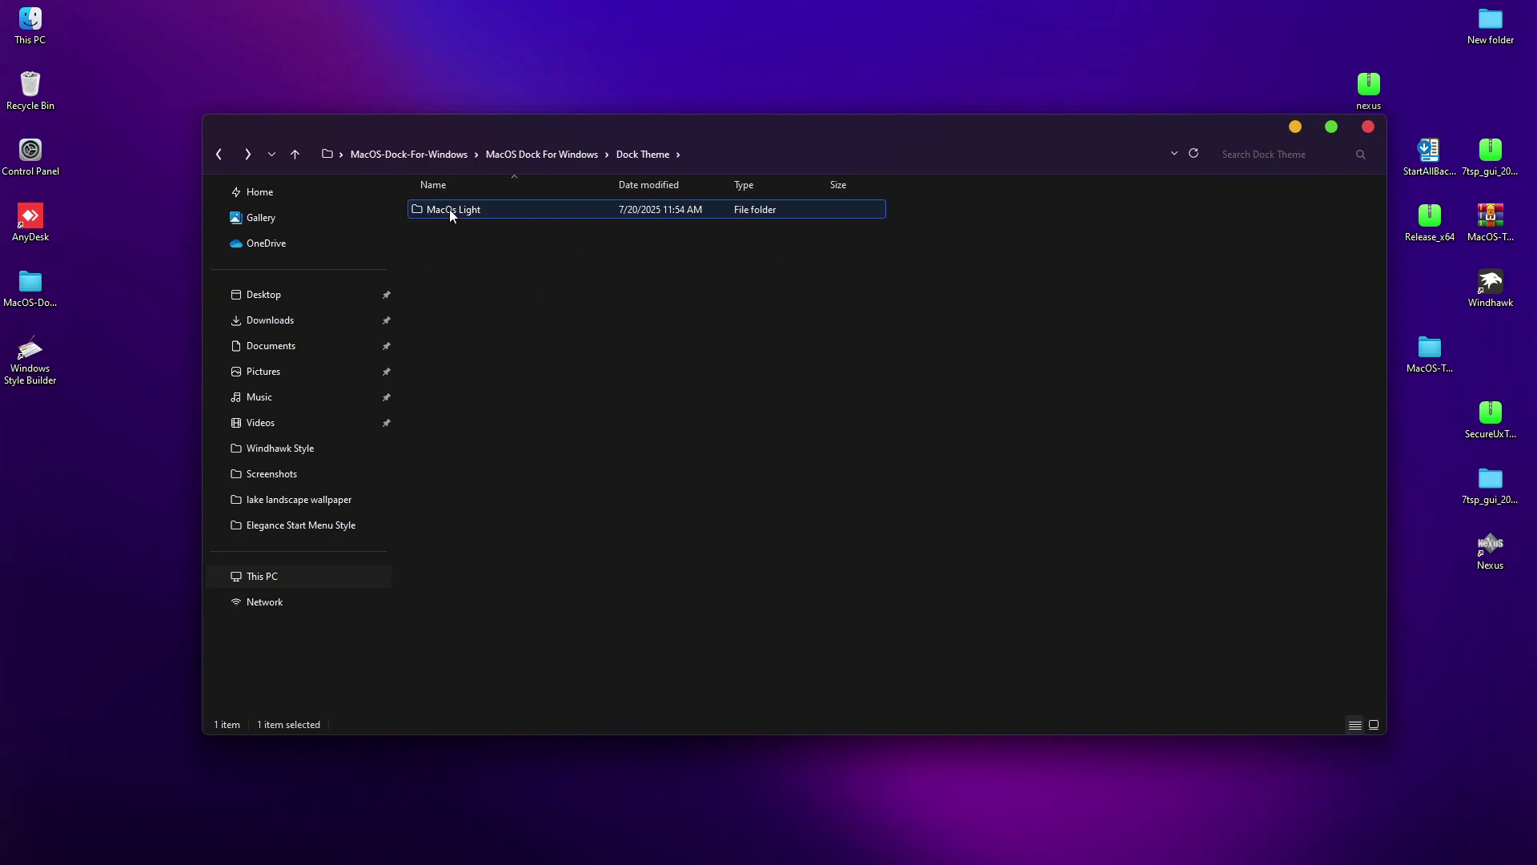
pyautogui.rightClick(449, 209)
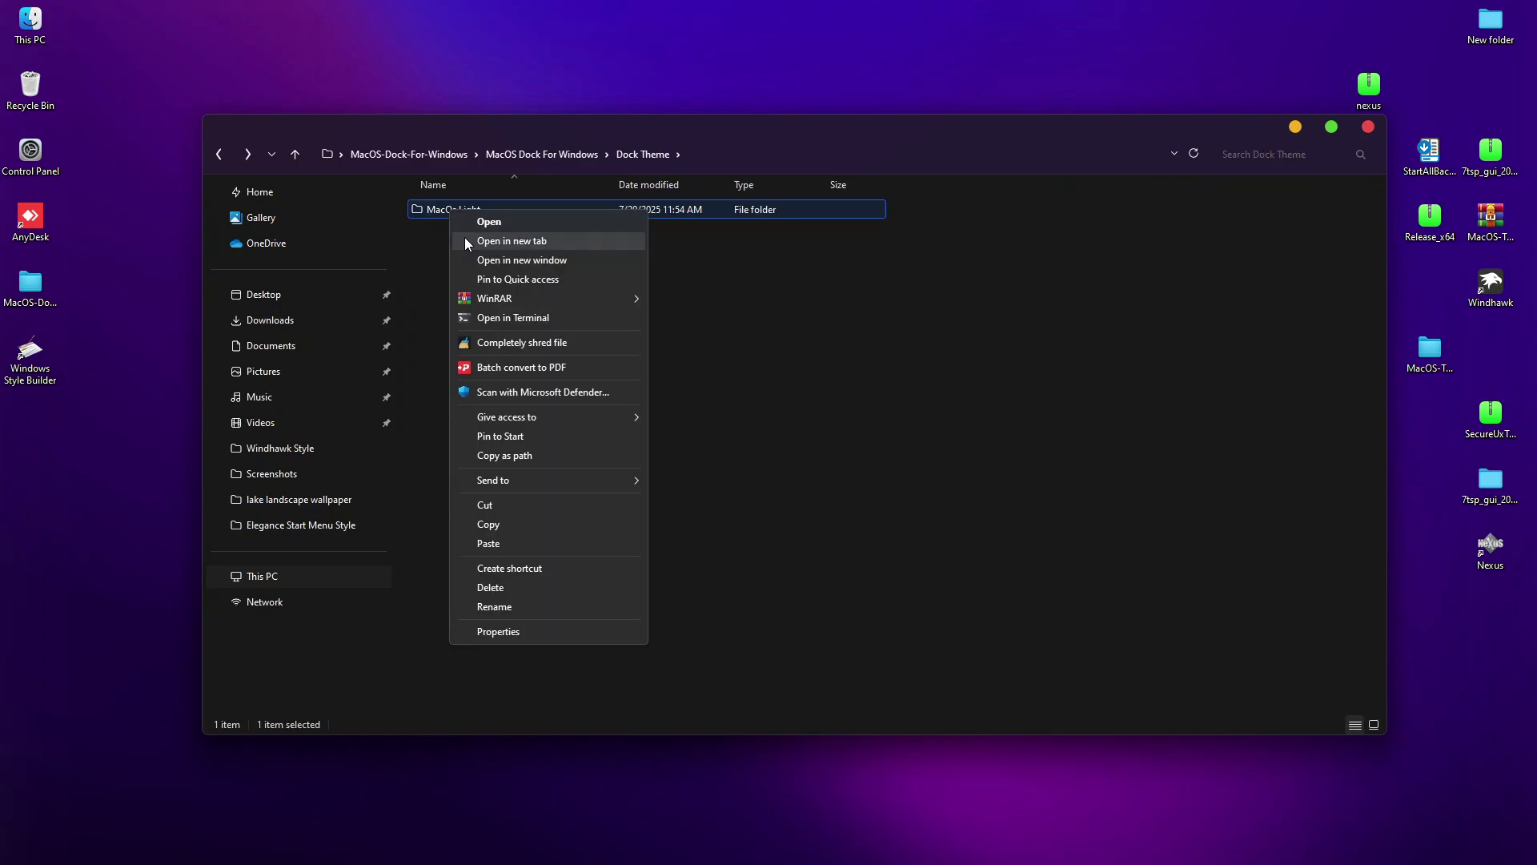
pyautogui.click(498, 525)
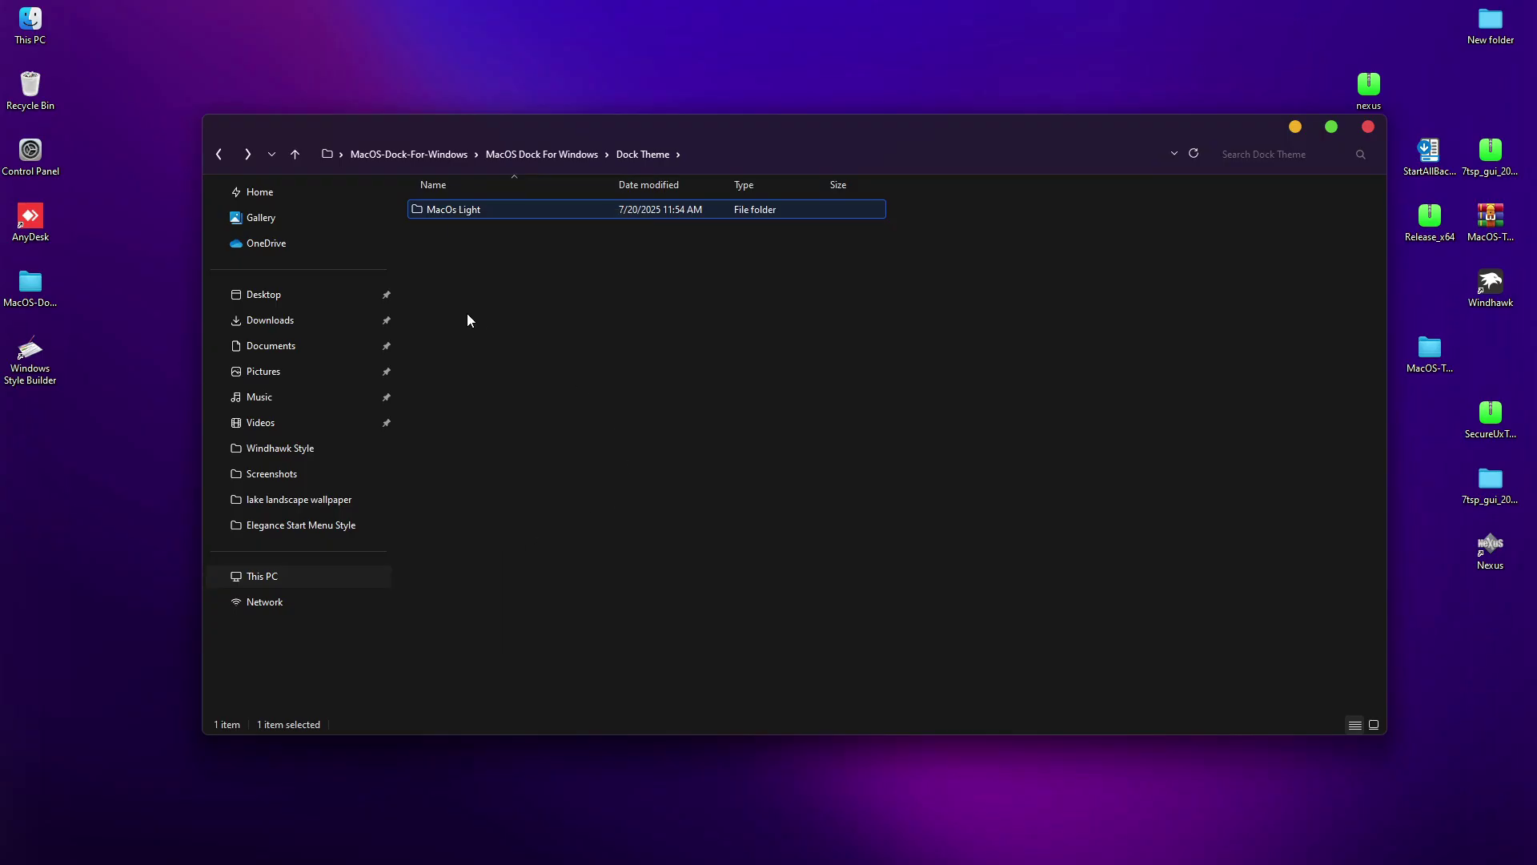
# Step: Paste the MacOs Light folder into NeXuS\Backgrounds, reached through the Winstep shortcut in Documents, and close the window
pyautogui.click(272, 354)
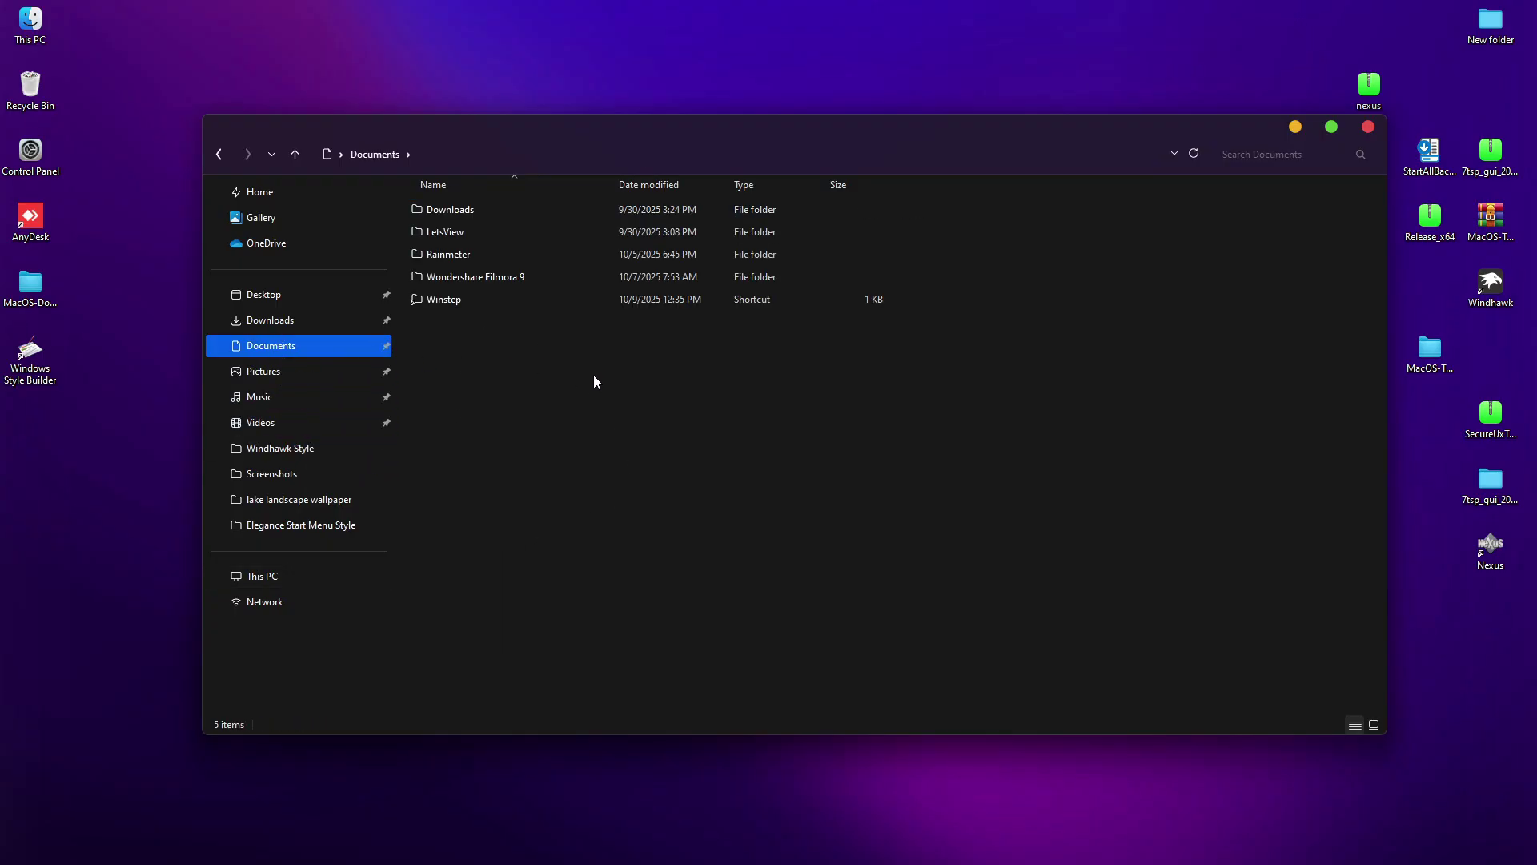
pyautogui.doubleClick(445, 299)
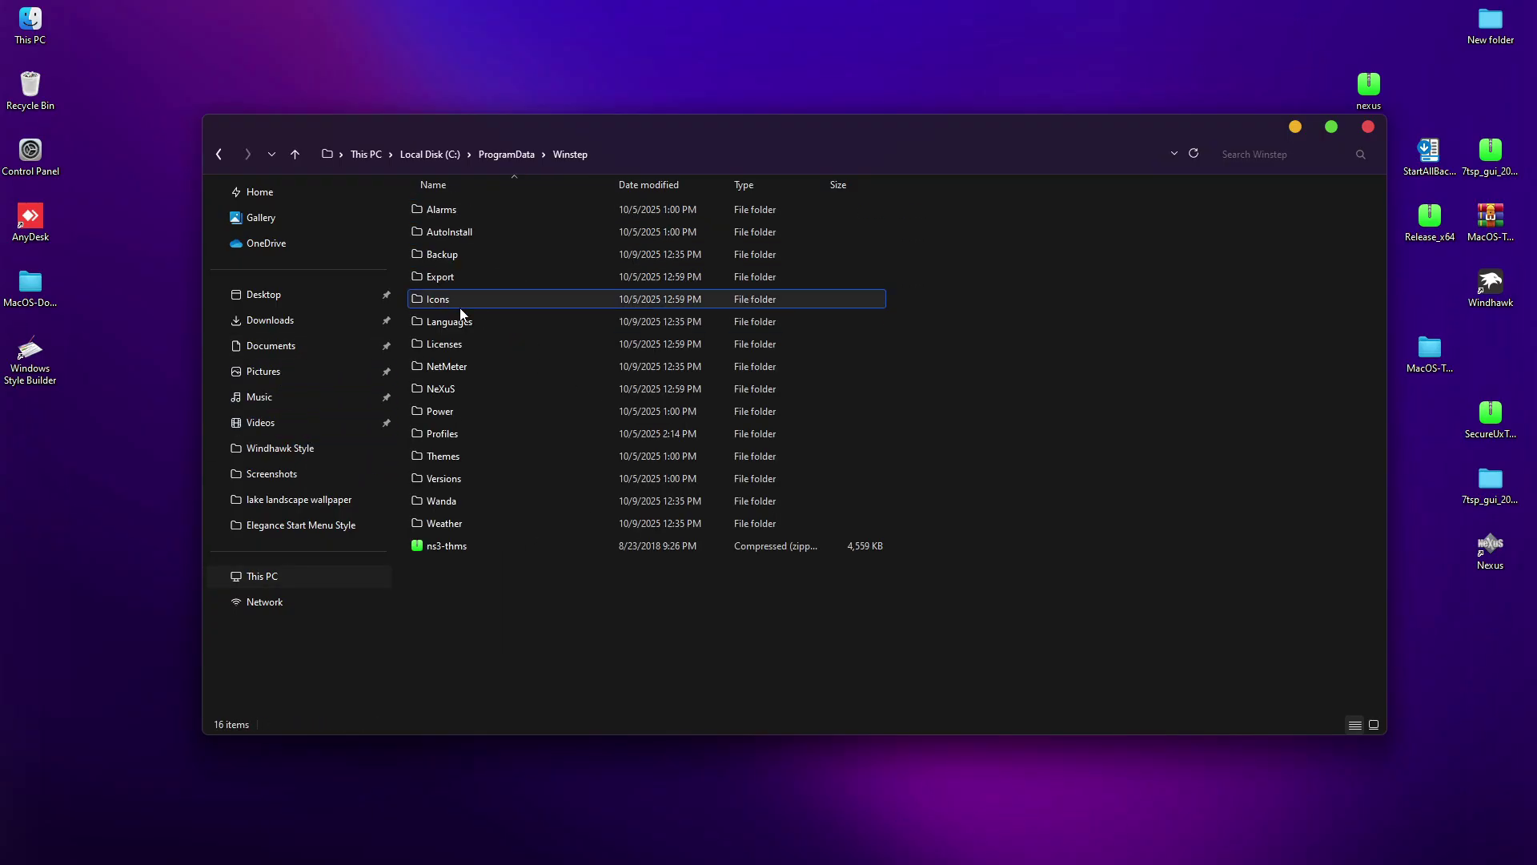
pyautogui.doubleClick(449, 387)
pyautogui.doubleClick(468, 212)
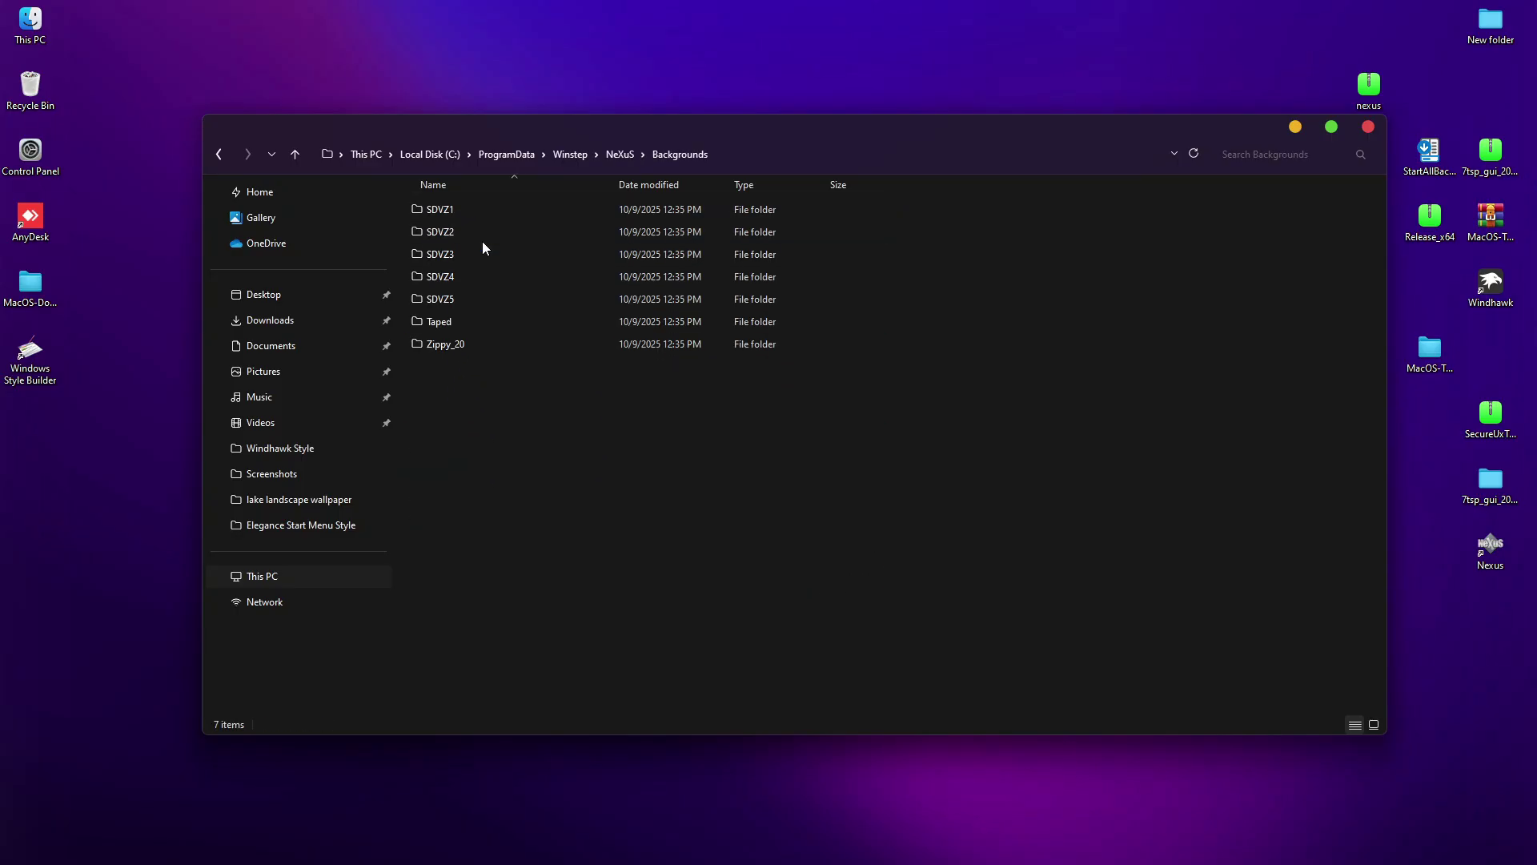
pyautogui.rightClick(558, 445)
pyautogui.click(607, 557)
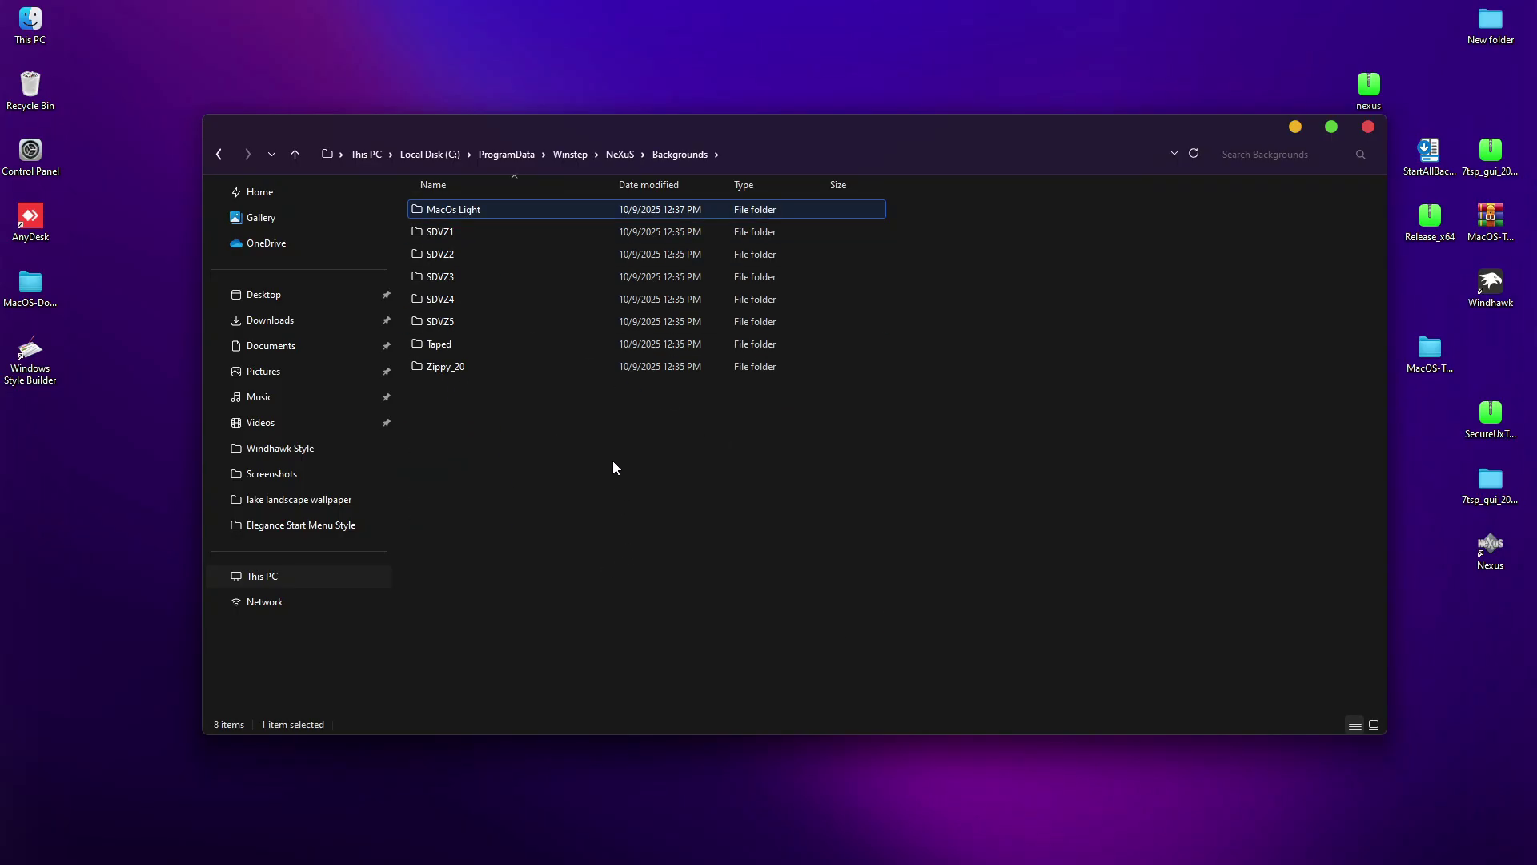
pyautogui.click(584, 455)
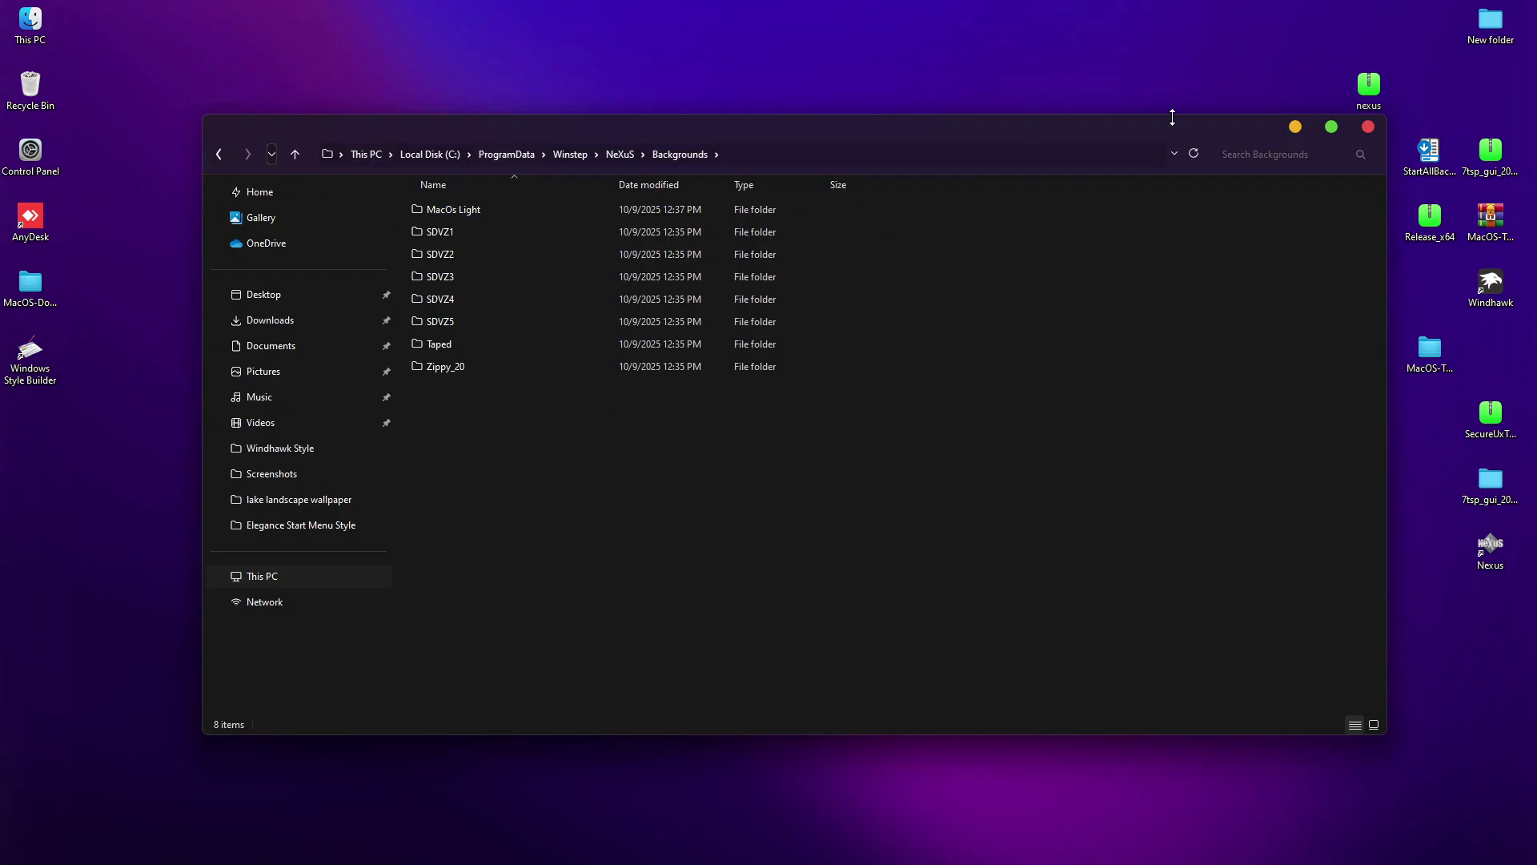
pyautogui.click(1367, 128)
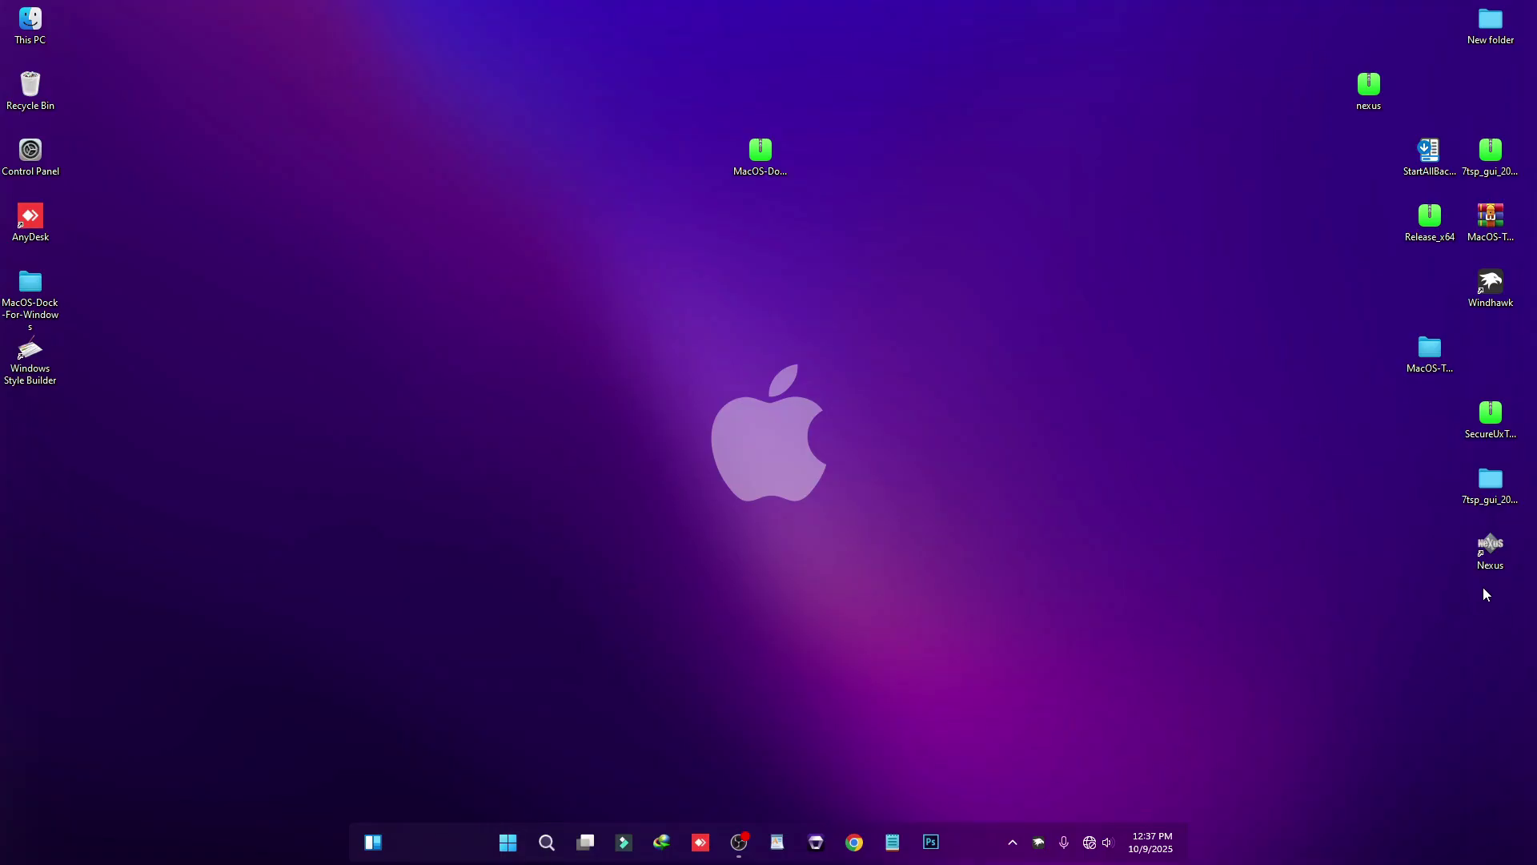
# Step: Launch Nexus from its desktop shortcut and open the dock's preferences
pyautogui.click(1490, 551)
pyautogui.press('Return')
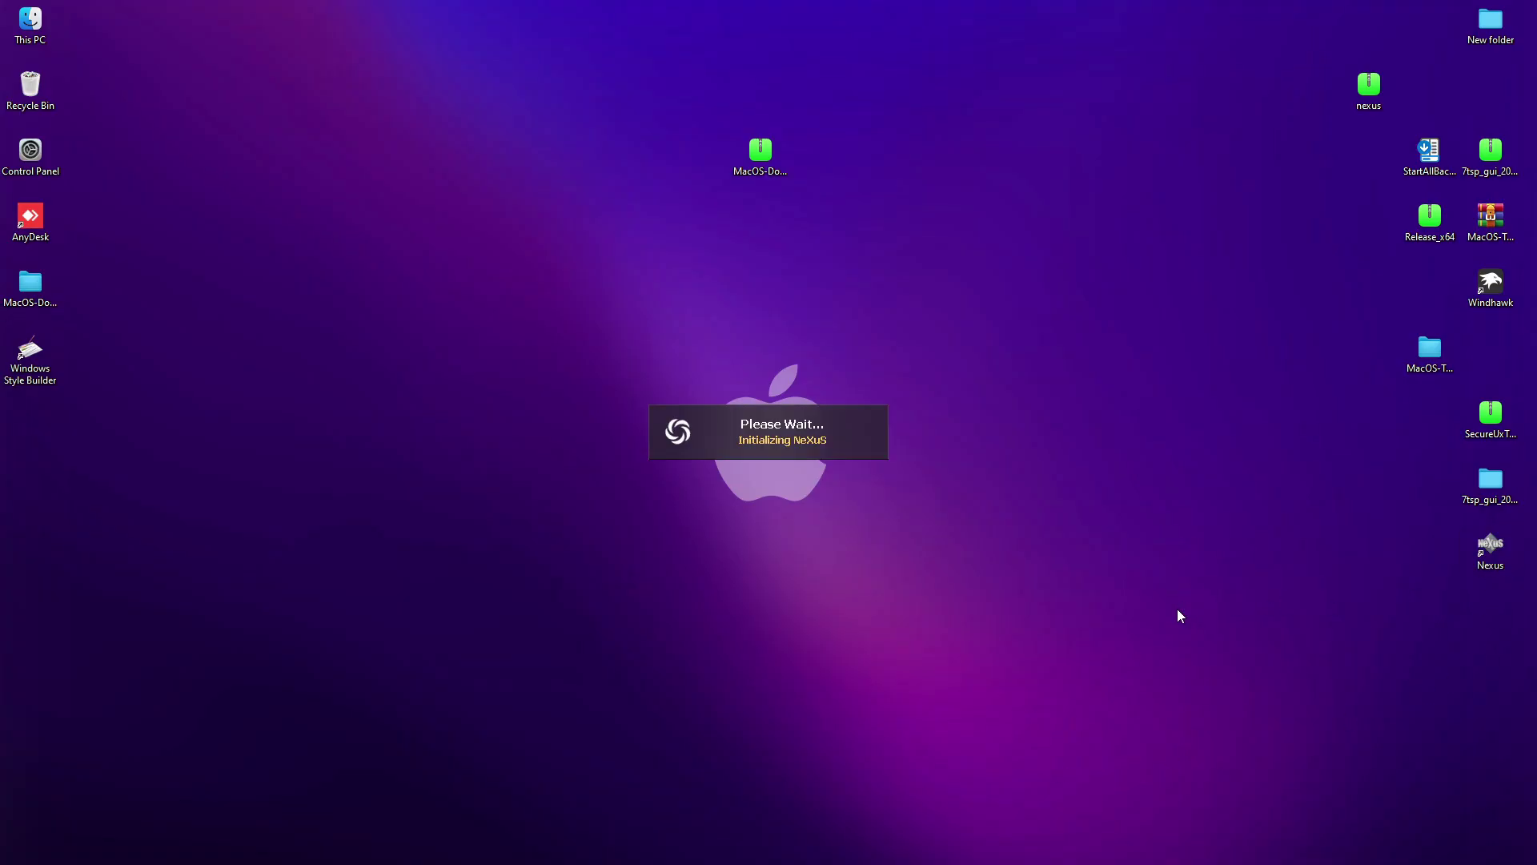
pyautogui.rightClick(42, 690)
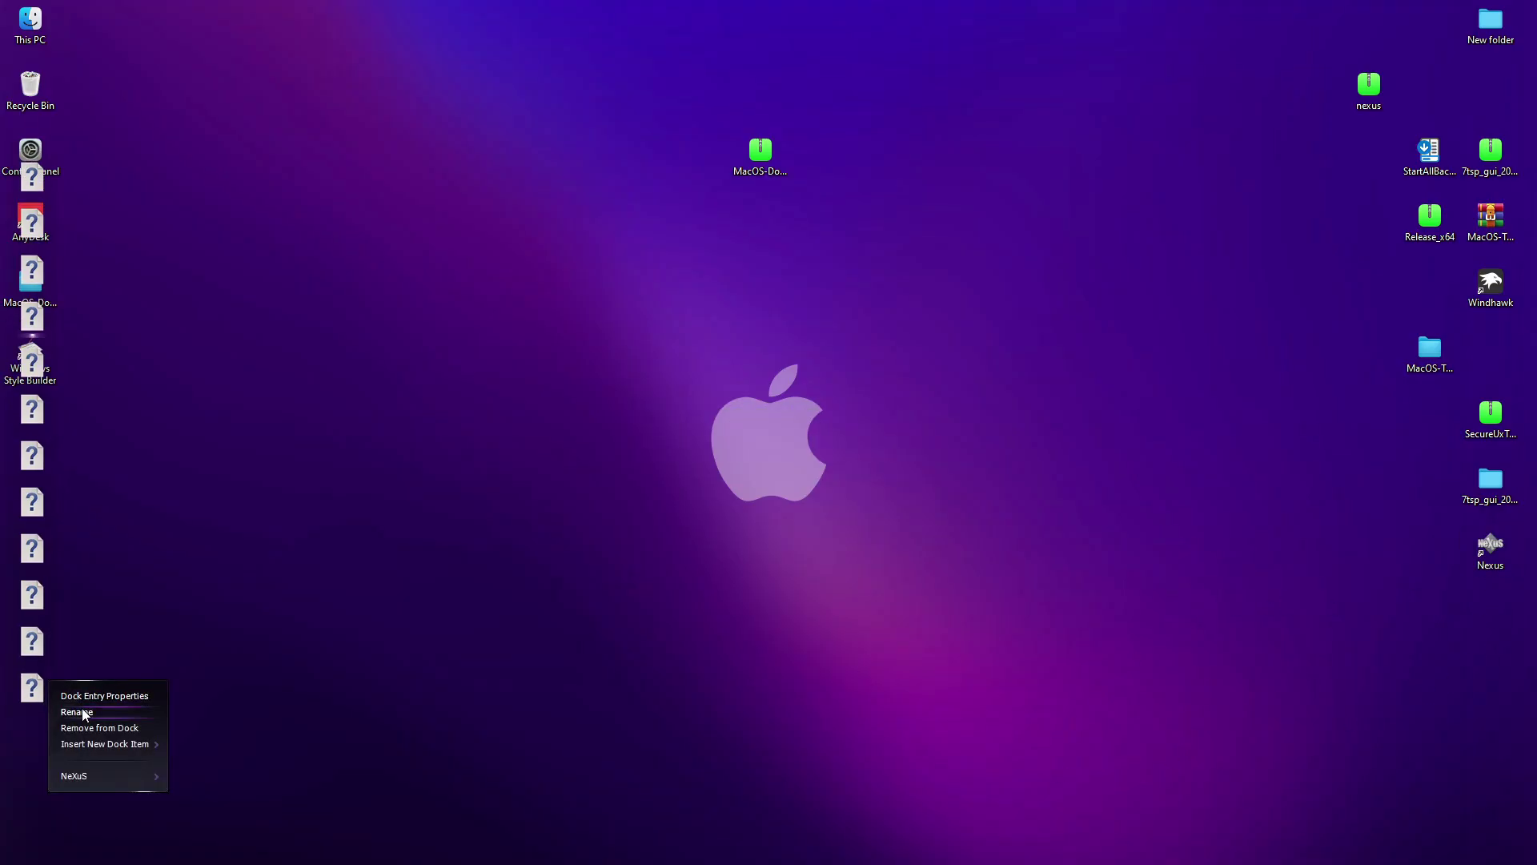
pyautogui.moveTo(80, 782)
pyautogui.click(212, 705)
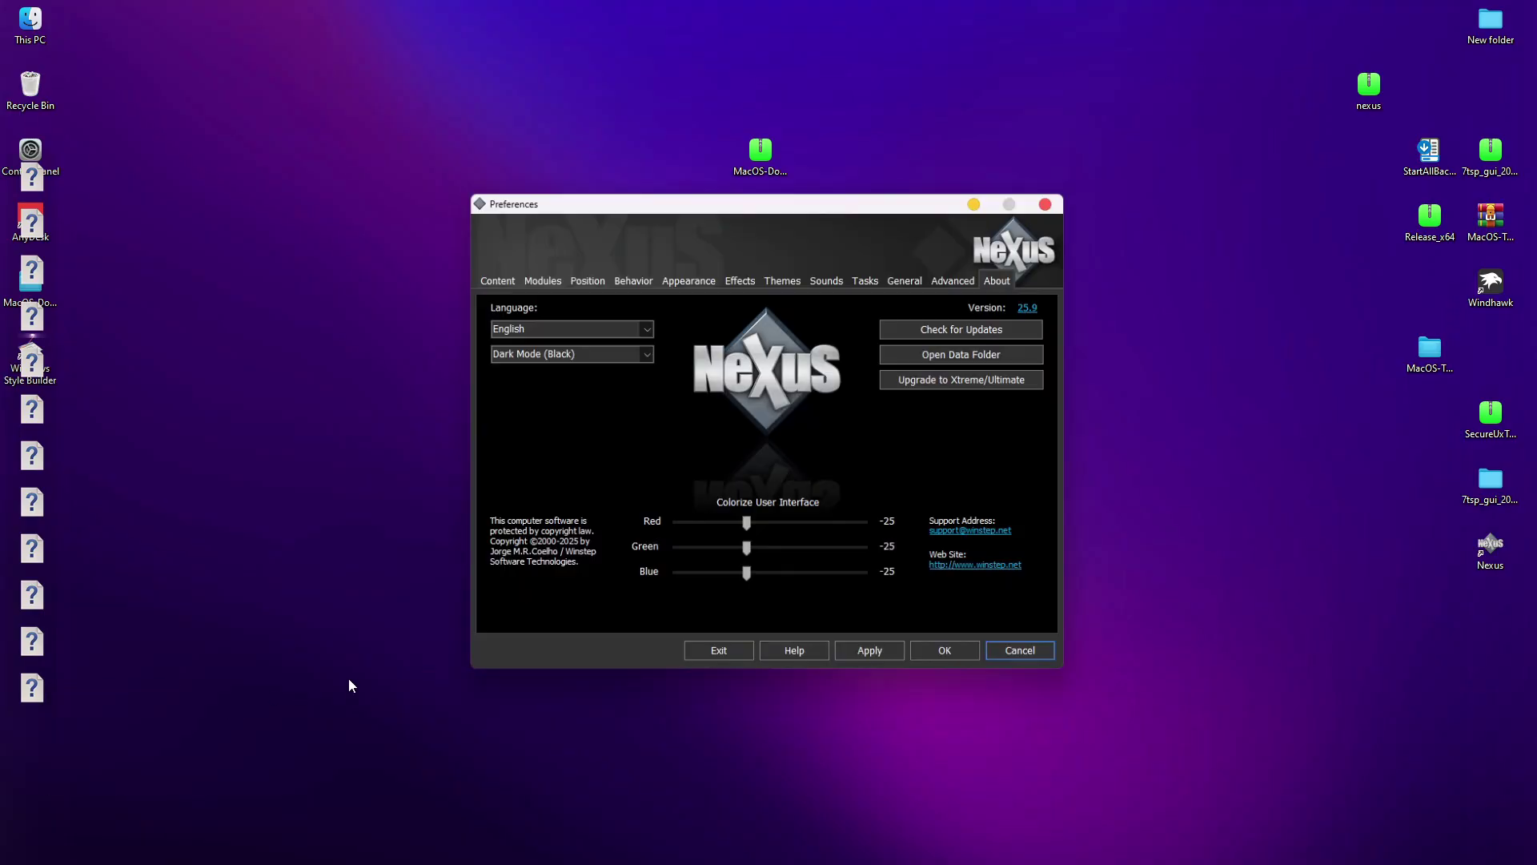
# Step: Restore the Nexus settings from the .wbk backup in Desktop\MacOS-Dock-For-Windows\MacOS Dock For Windows\Dock Icons & Backup and apply them
pyautogui.click(959, 280)
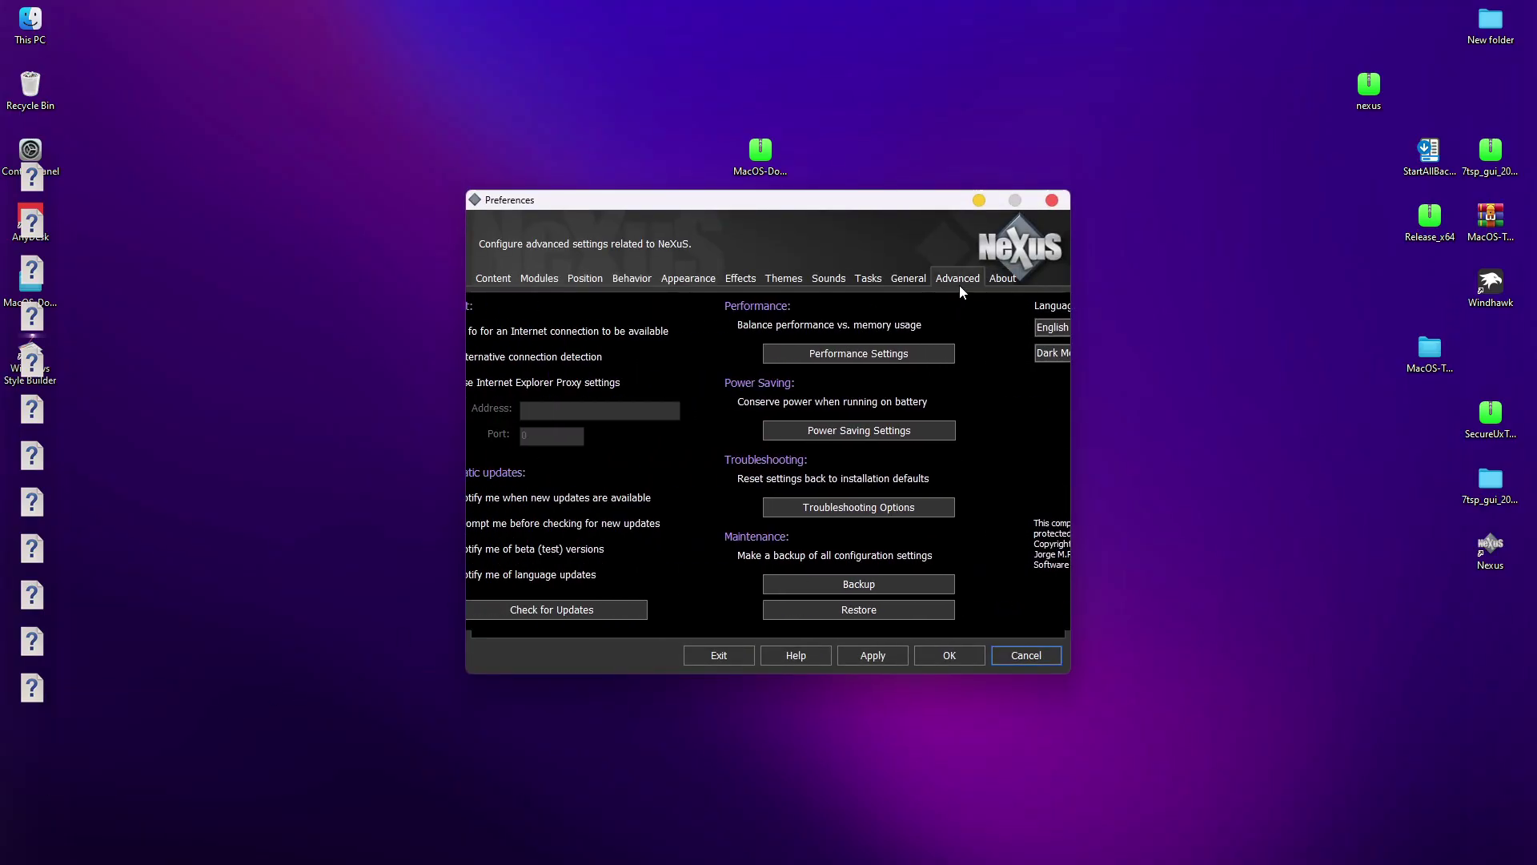
pyautogui.click(914, 610)
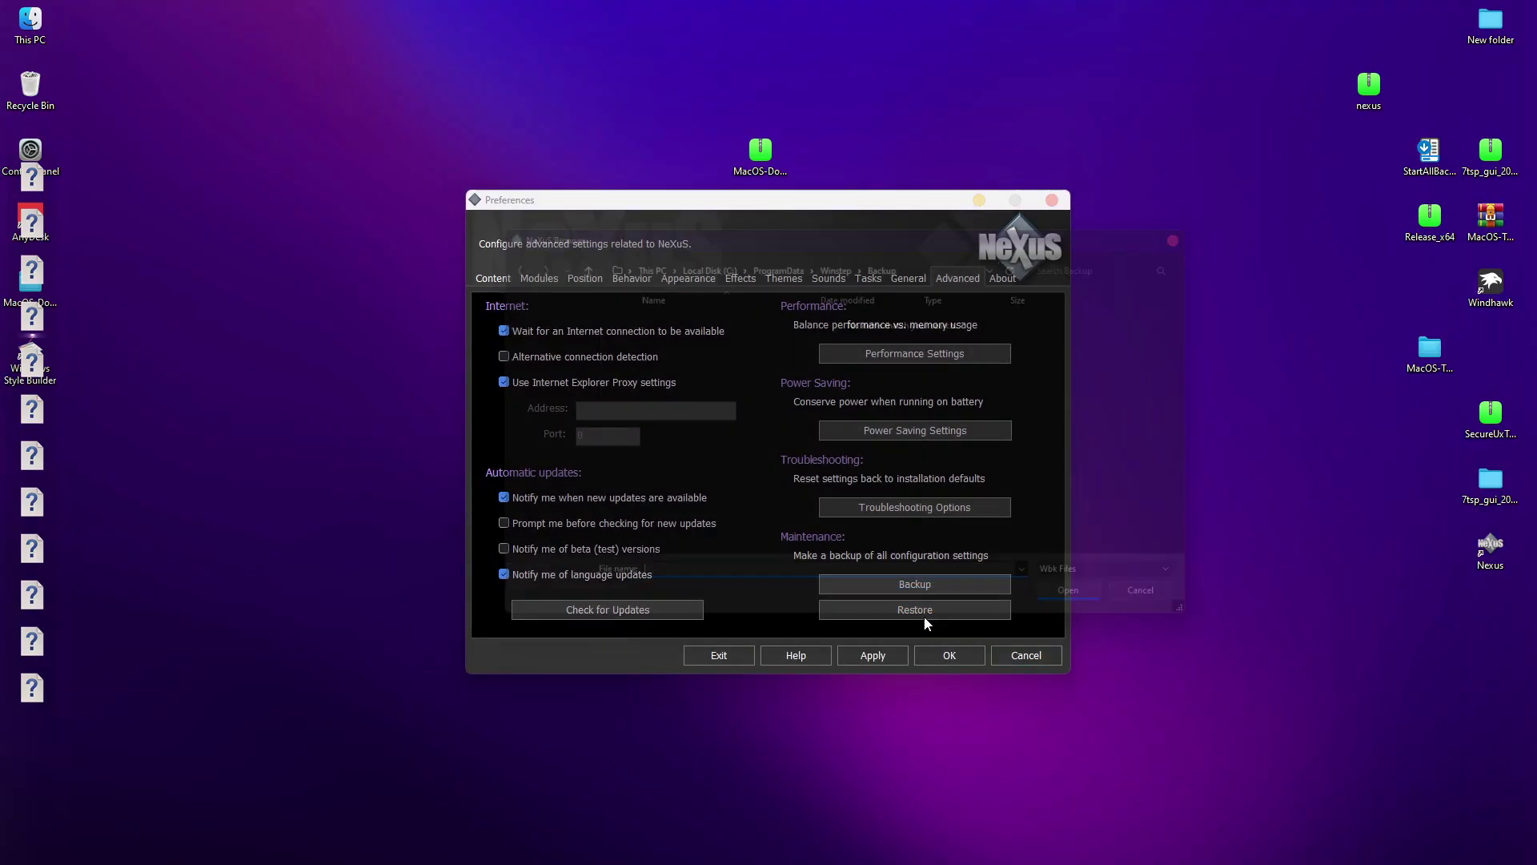
pyautogui.click(527, 404)
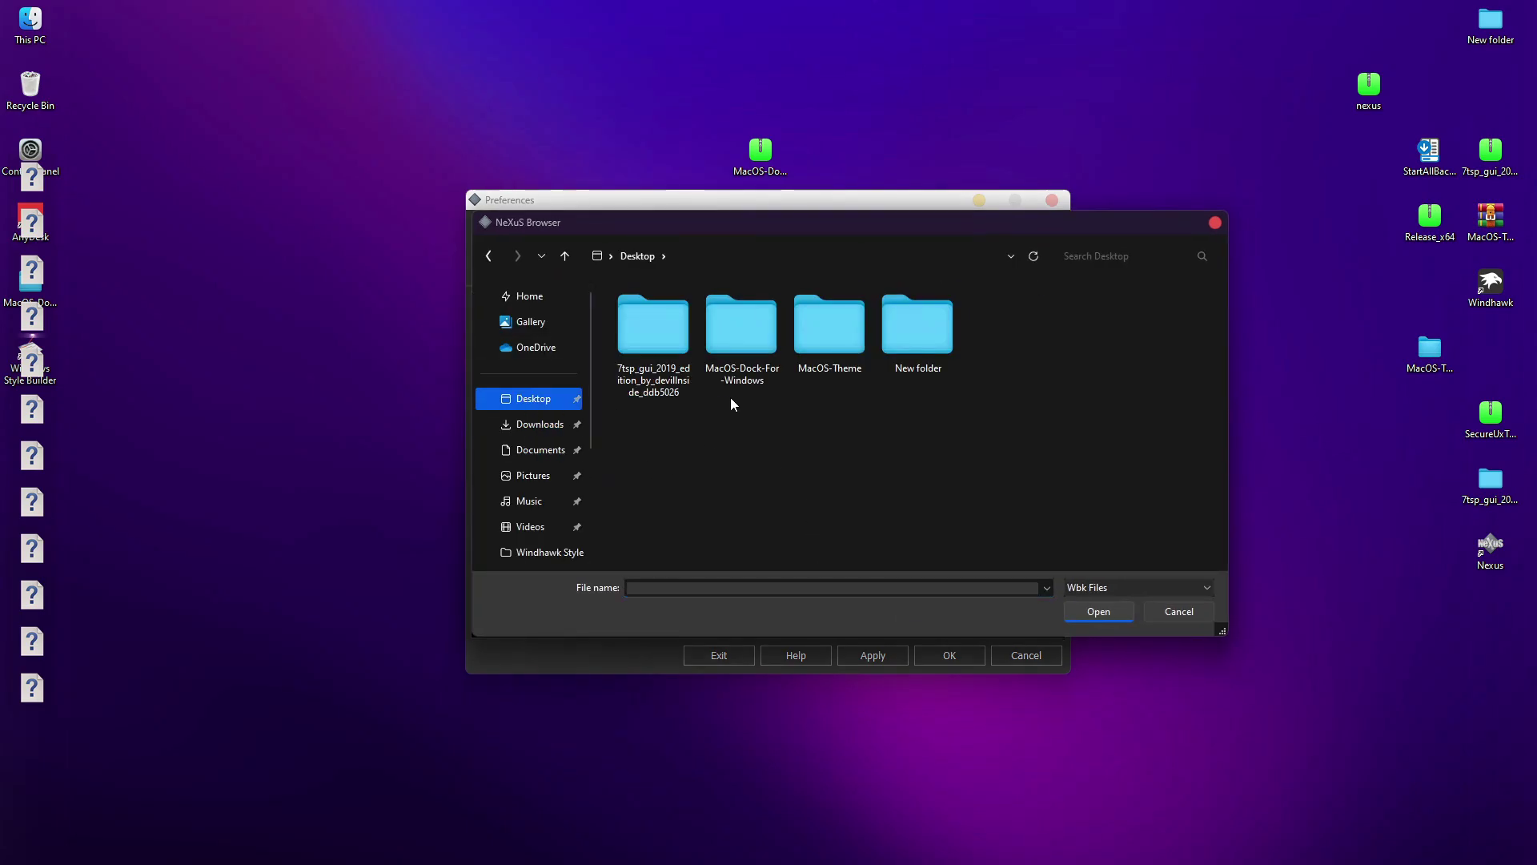
pyautogui.doubleClick(740, 353)
pyautogui.doubleClick(677, 313)
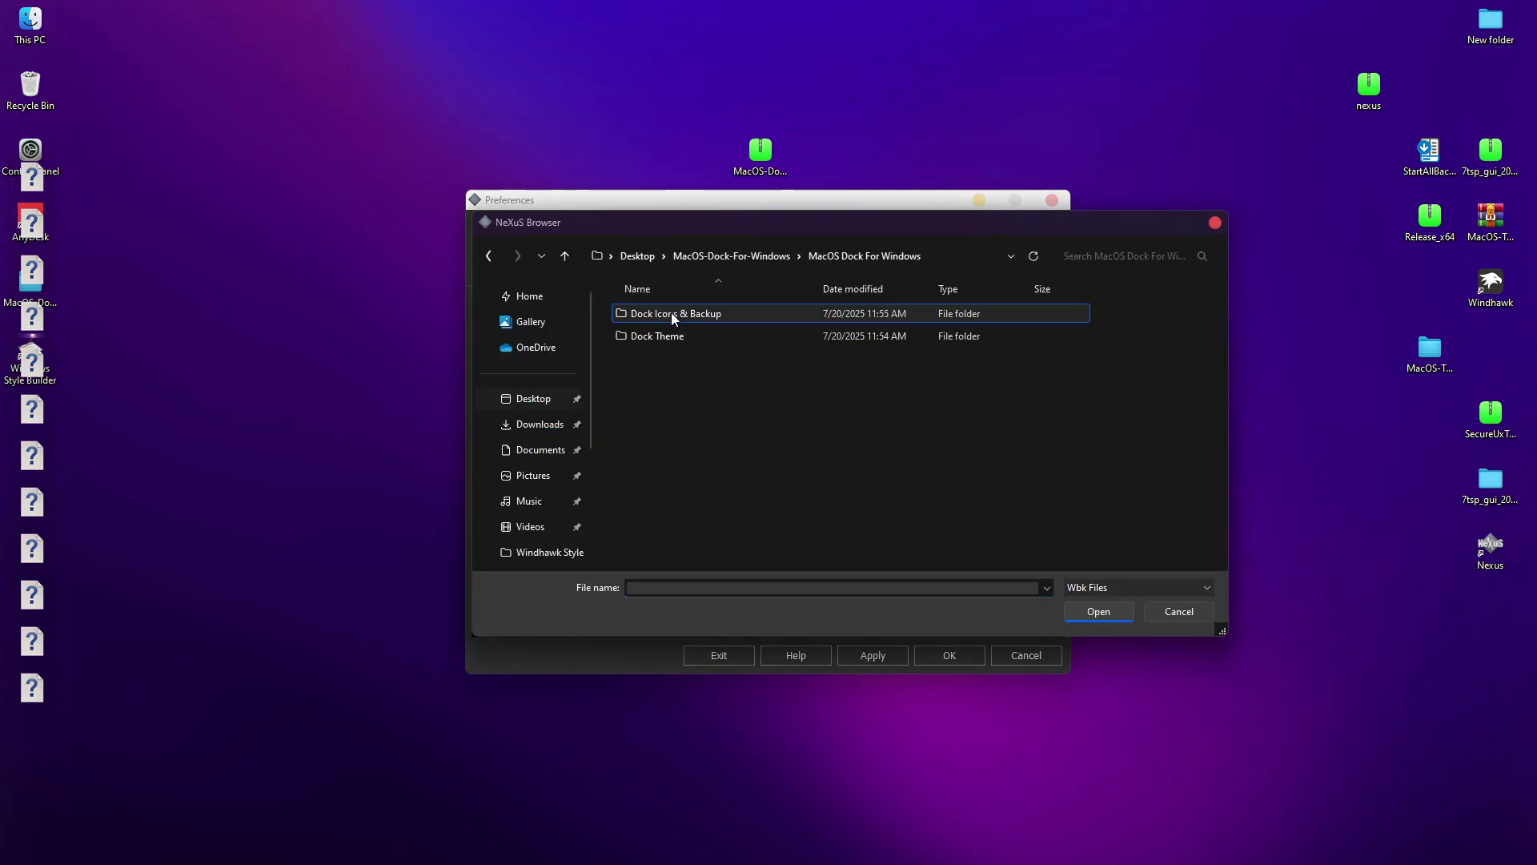
pyautogui.doubleClick(698, 315)
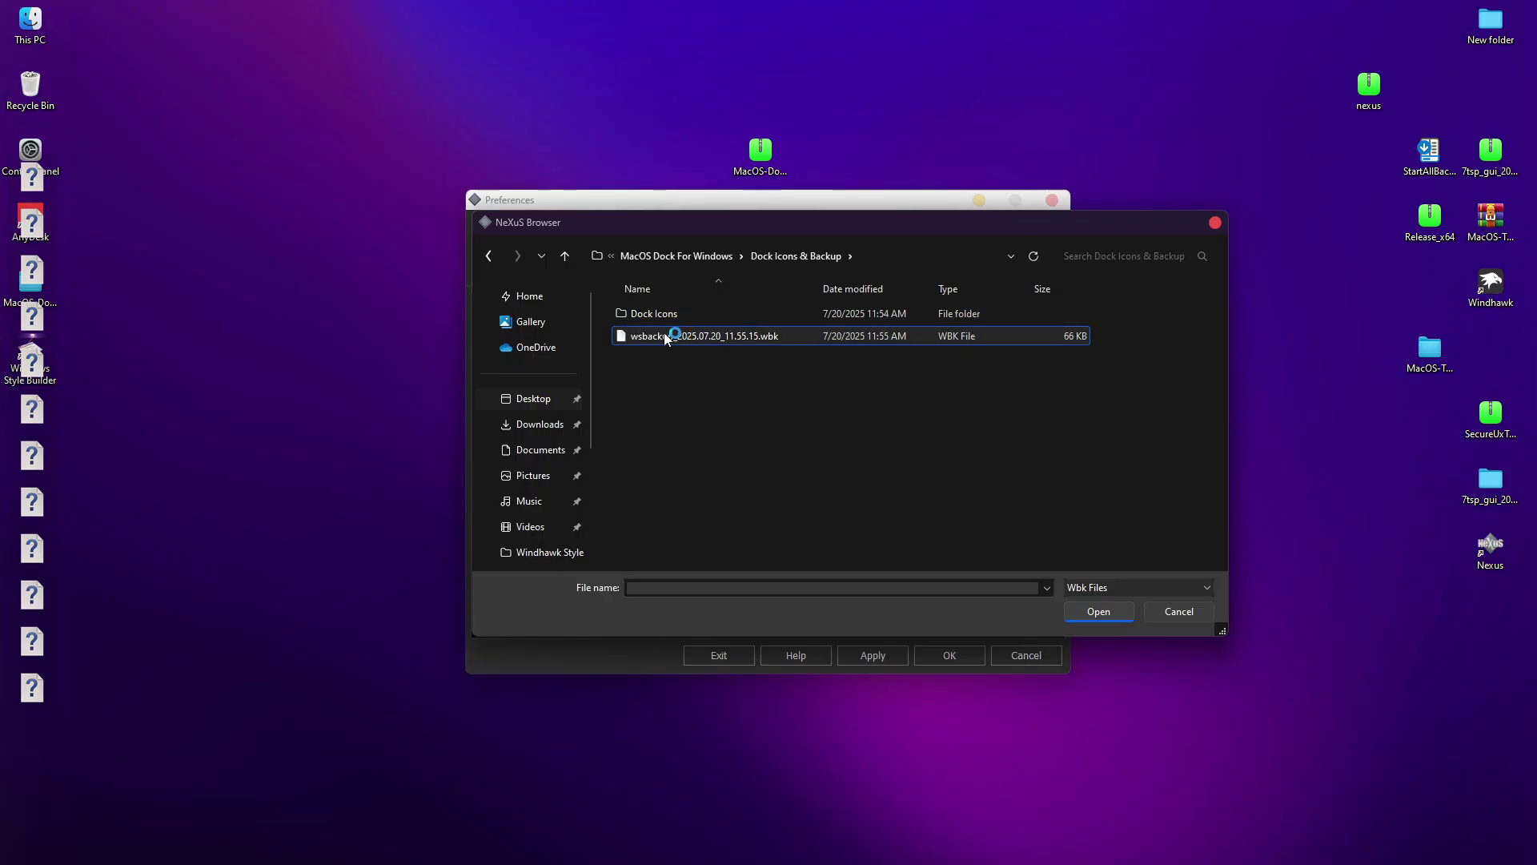
pyautogui.doubleClick(697, 339)
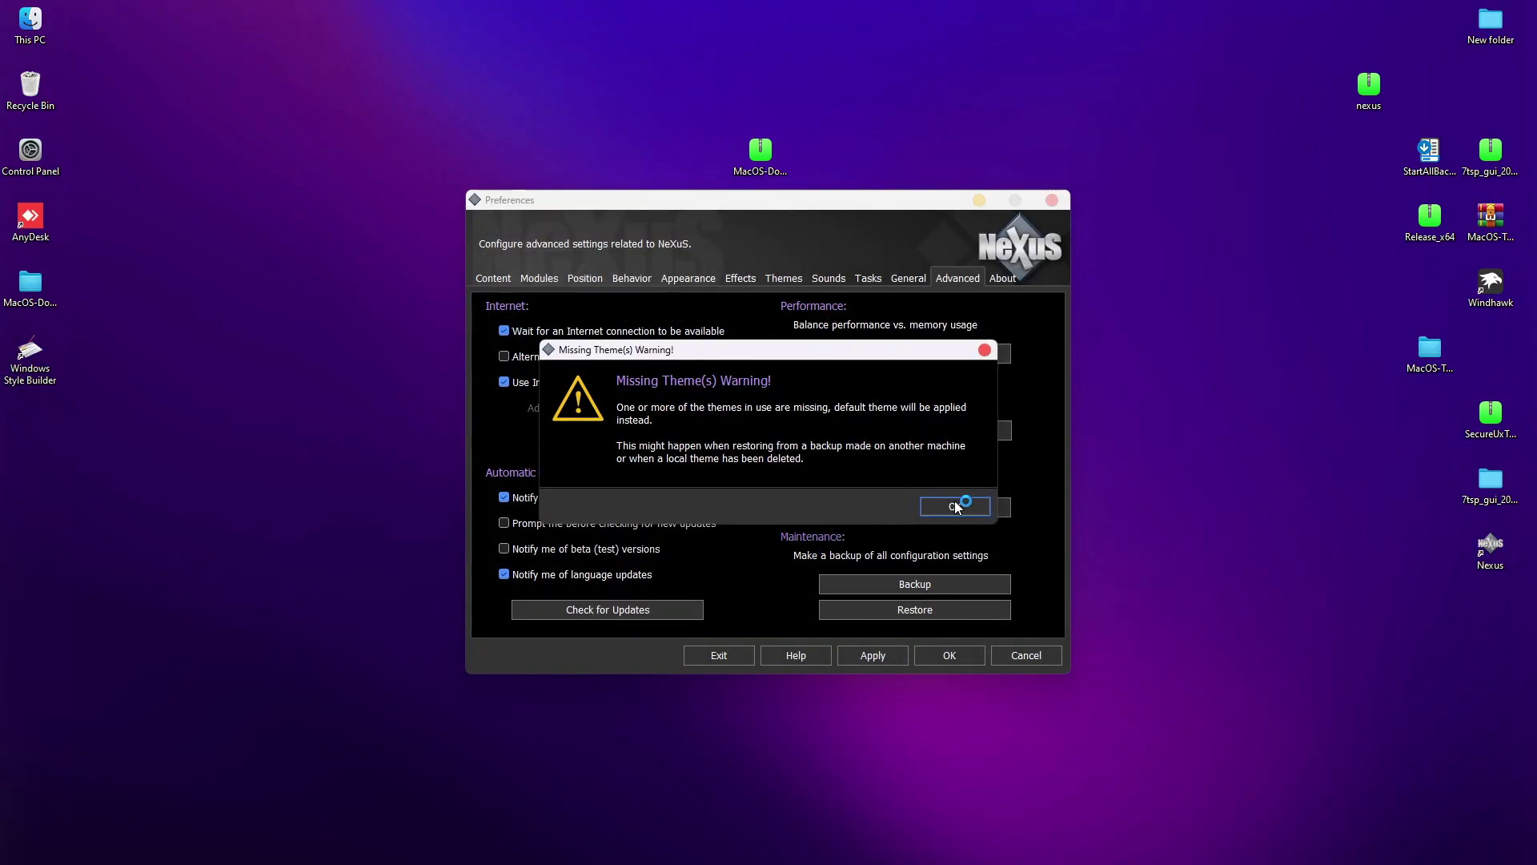
pyautogui.click(958, 503)
pyautogui.click(873, 655)
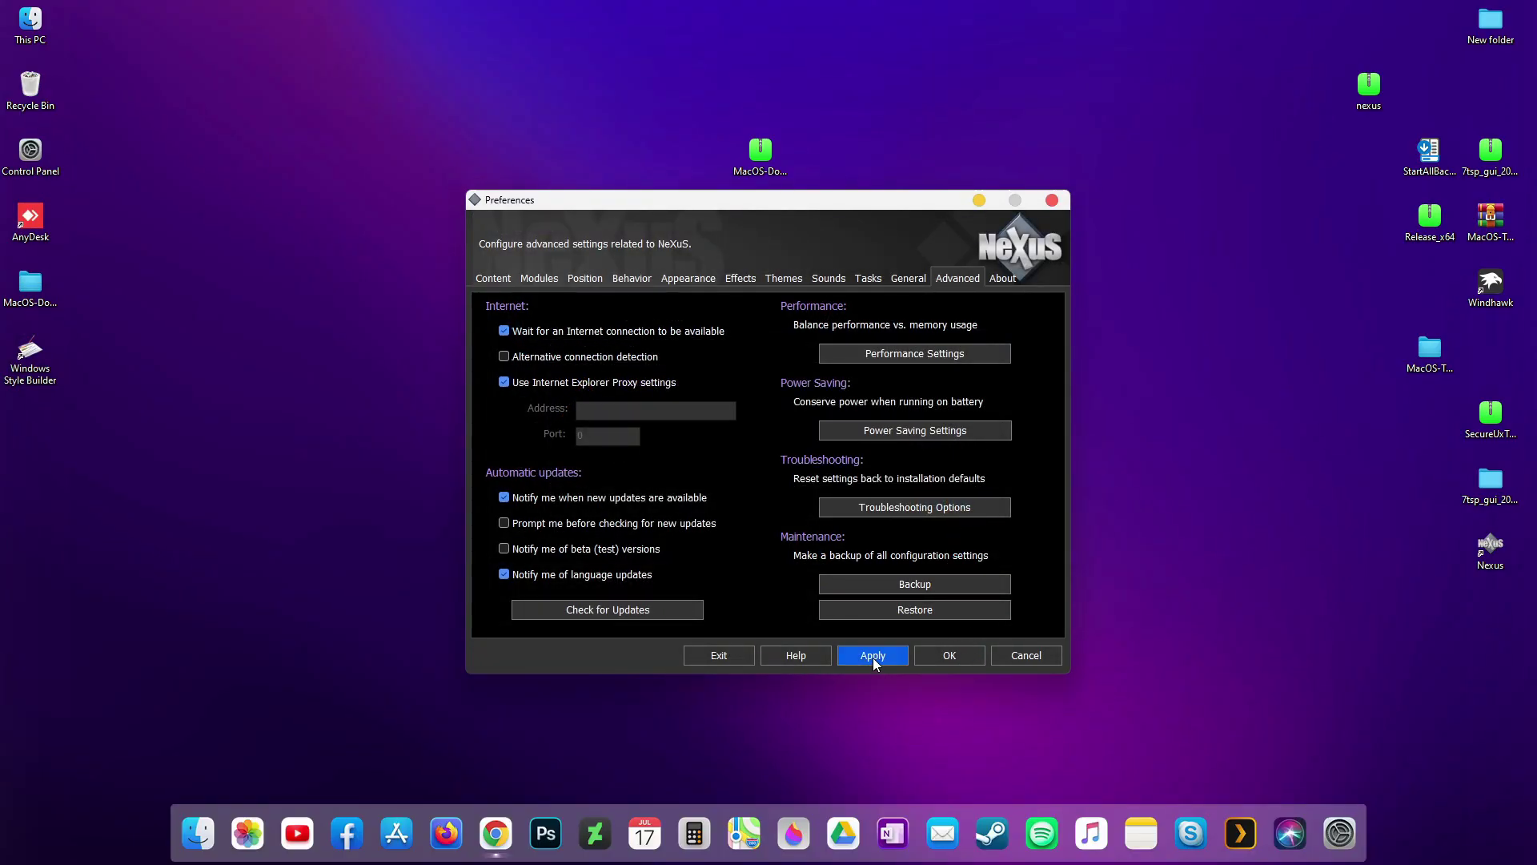
# Step: Apply the MacOs Light theme to the Nexus dock and close its preferences
pyautogui.click(785, 277)
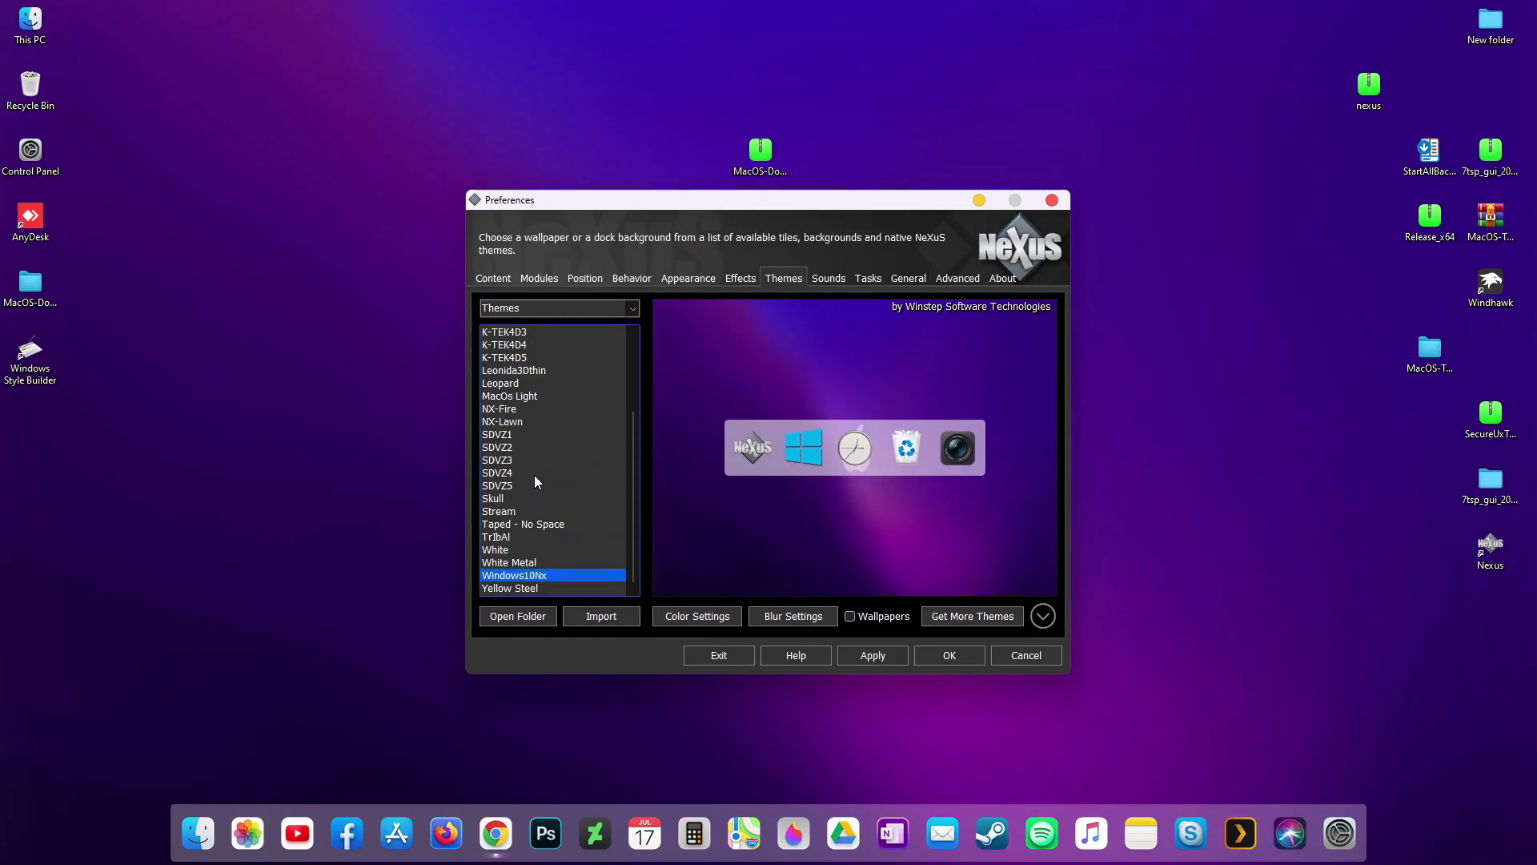
pyautogui.click(519, 395)
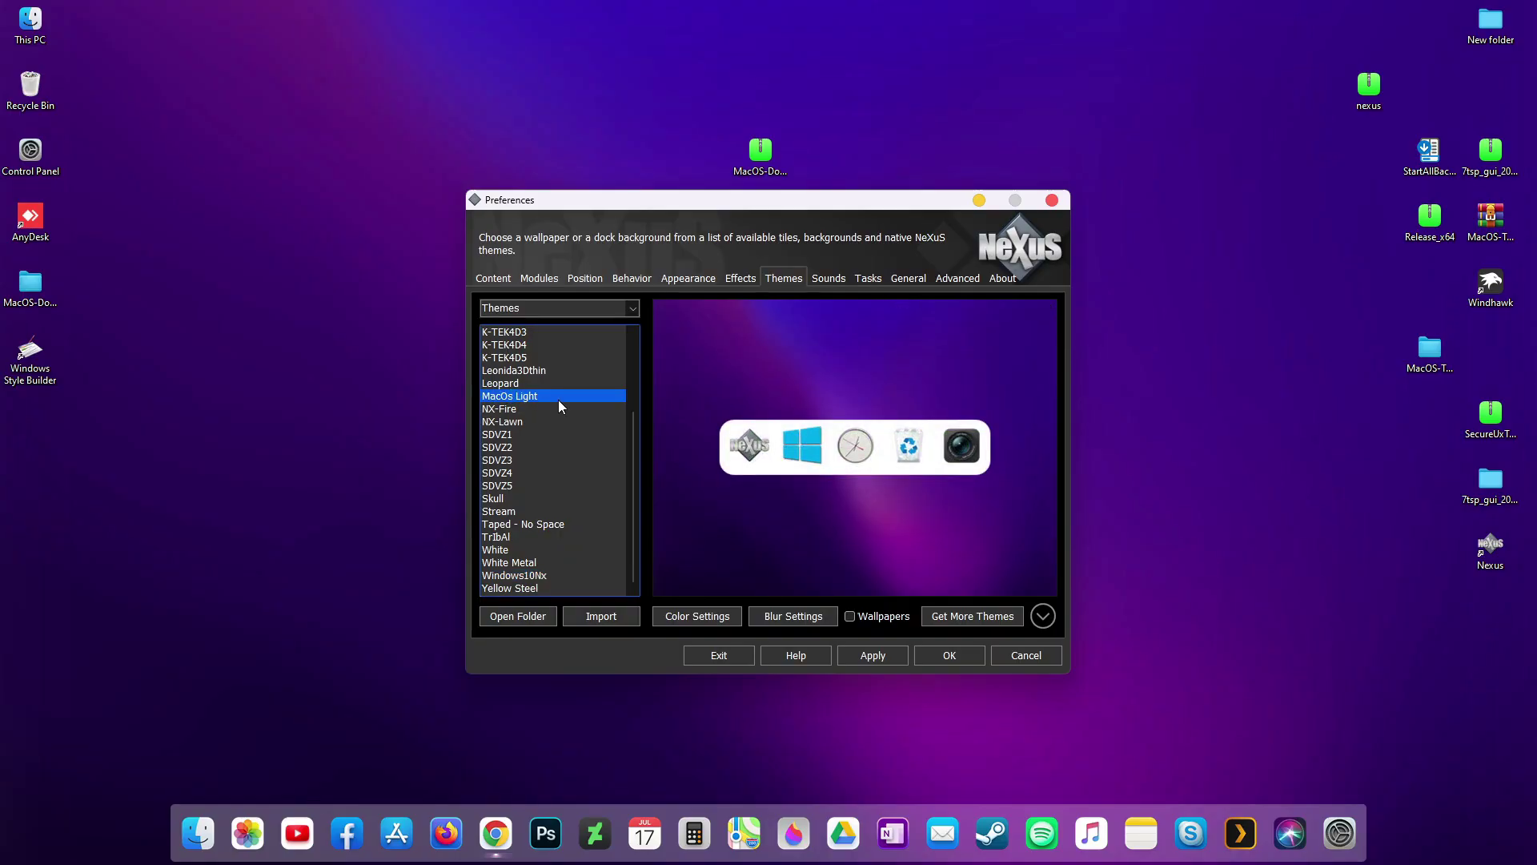
pyautogui.click(872, 657)
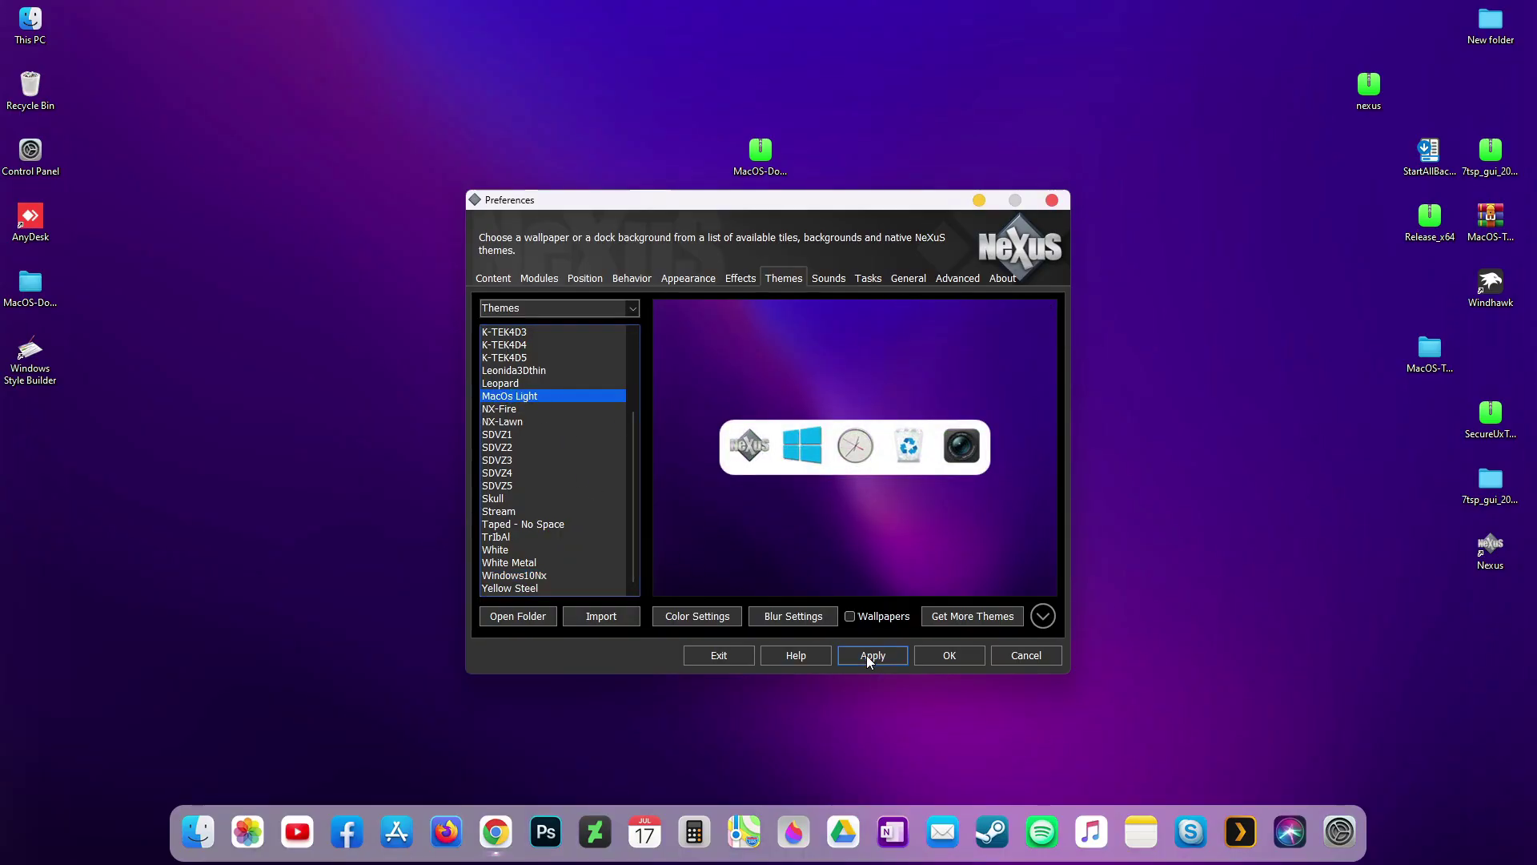
pyautogui.click(939, 654)
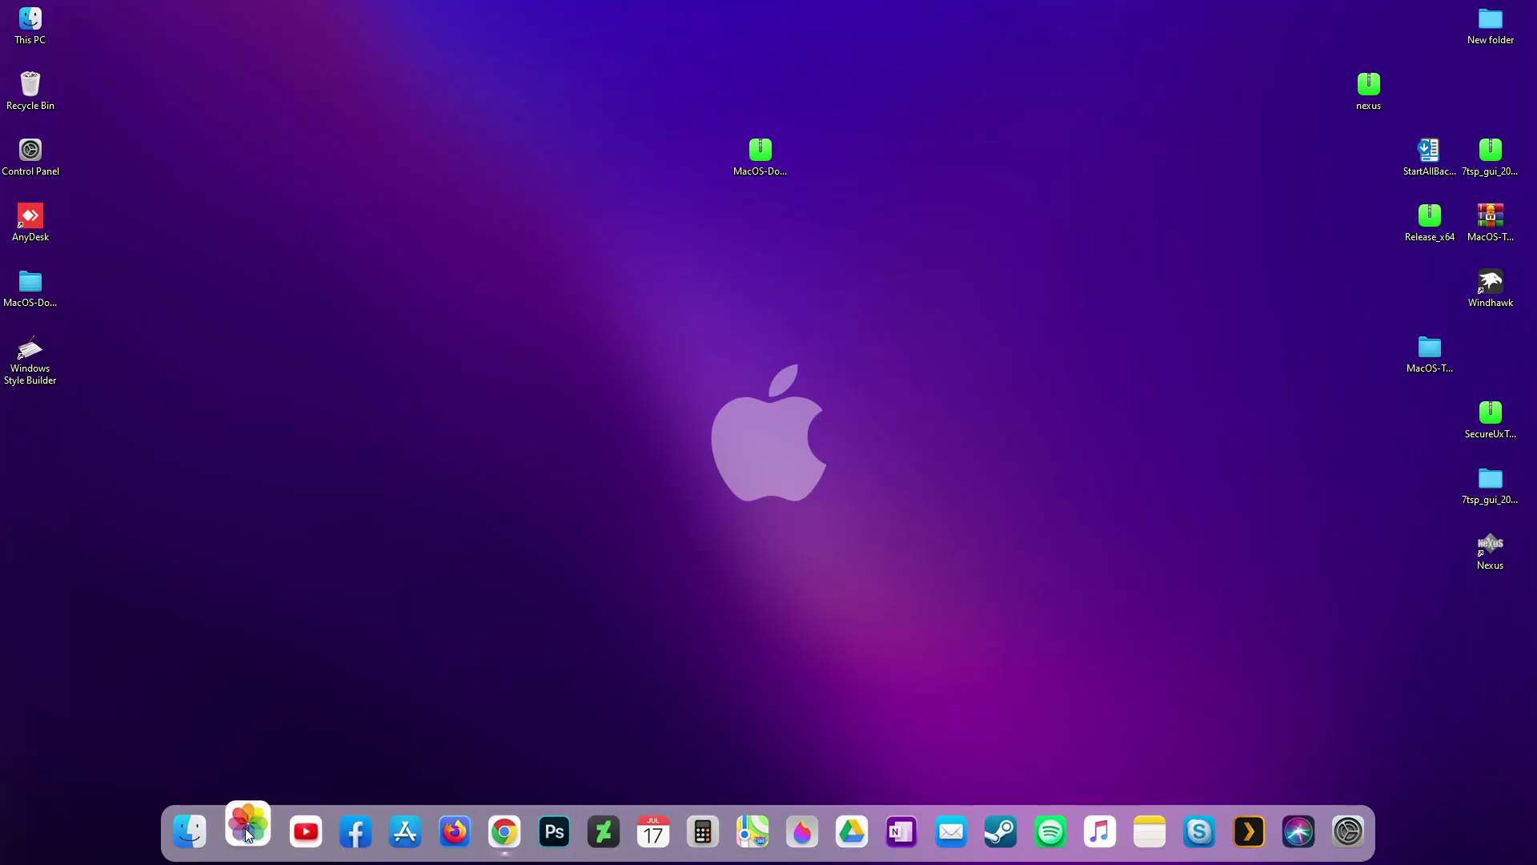
# Step: Test the dock's Finder icon by opening This PC from it, and close the window
pyautogui.click(192, 829)
pyautogui.moveTo(723, 153); pyautogui.dragTo(732, 141)
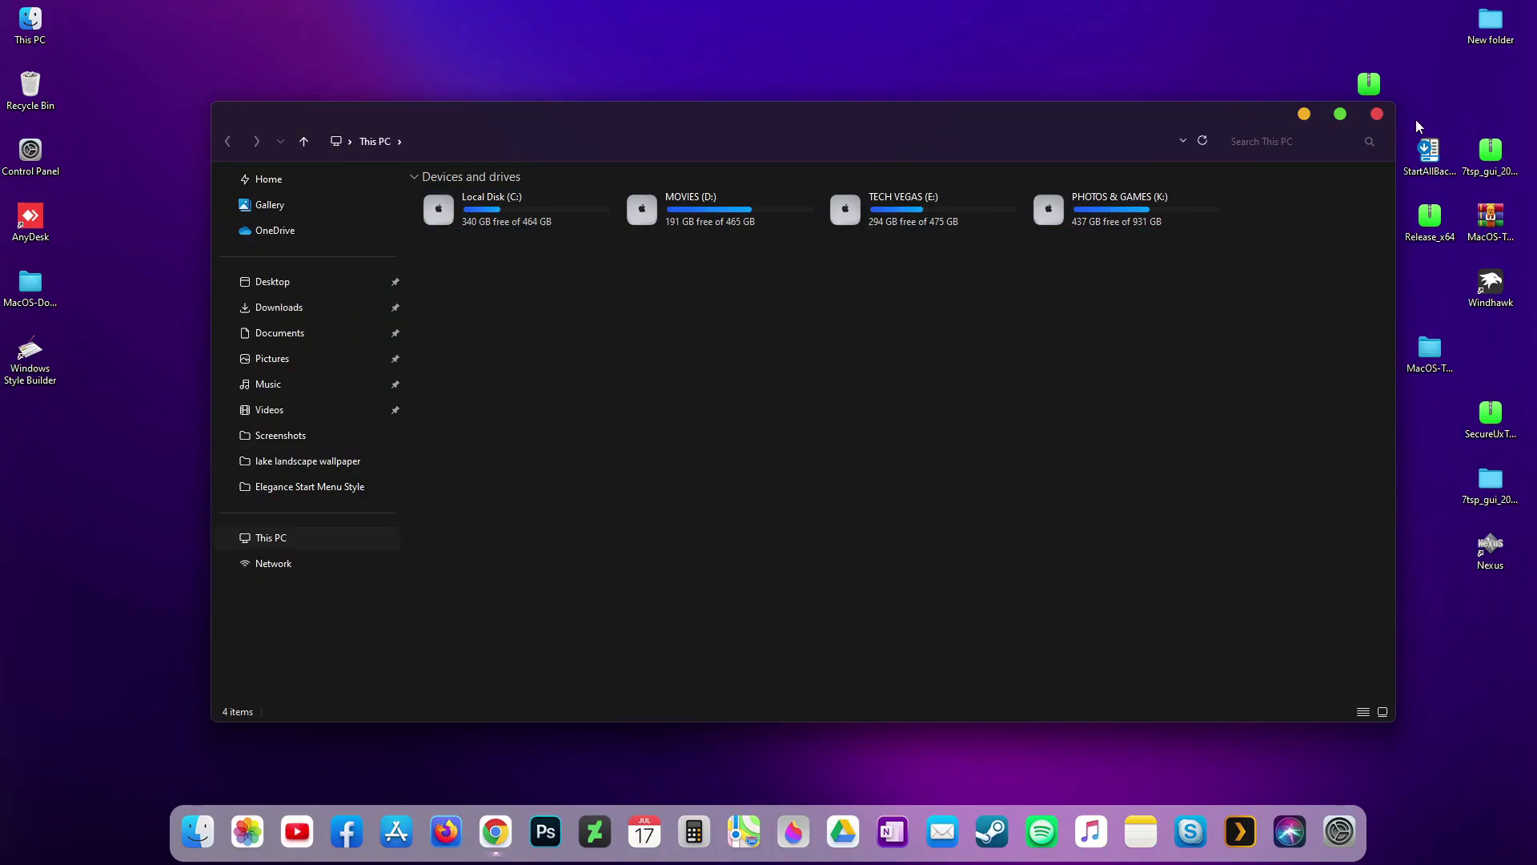
pyautogui.click(1377, 113)
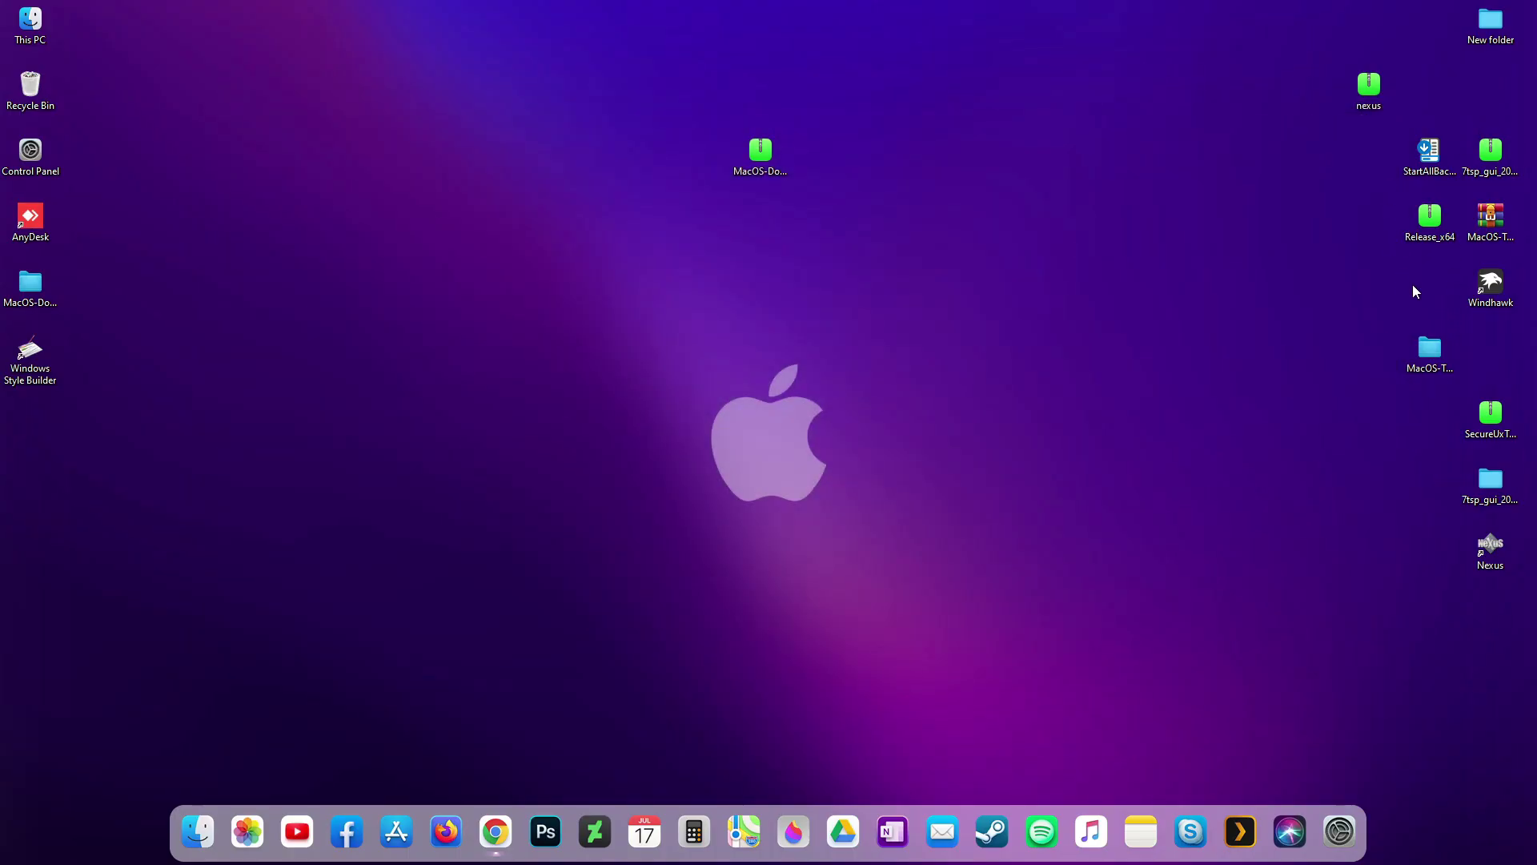
# Step: Move the Release_x64 archive to a free area of the desktop and extract it with WinRAR into a Release_x64 folder on the desktop
pyautogui.moveTo(1430, 218); pyautogui.dragTo(1015, 160)
pyautogui.rightClick(1015, 160)
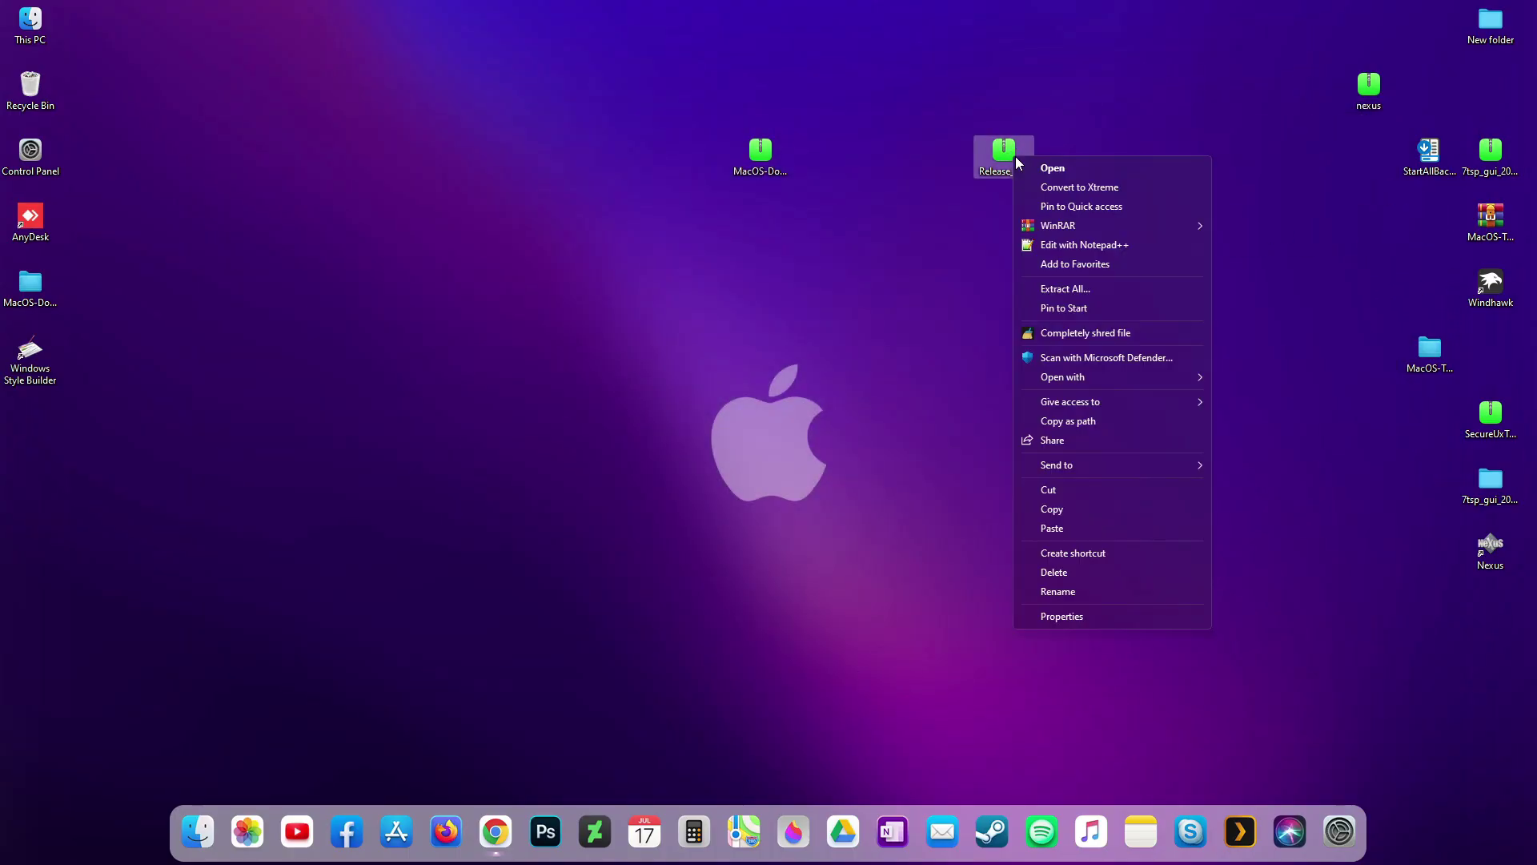
pyautogui.click(1253, 254)
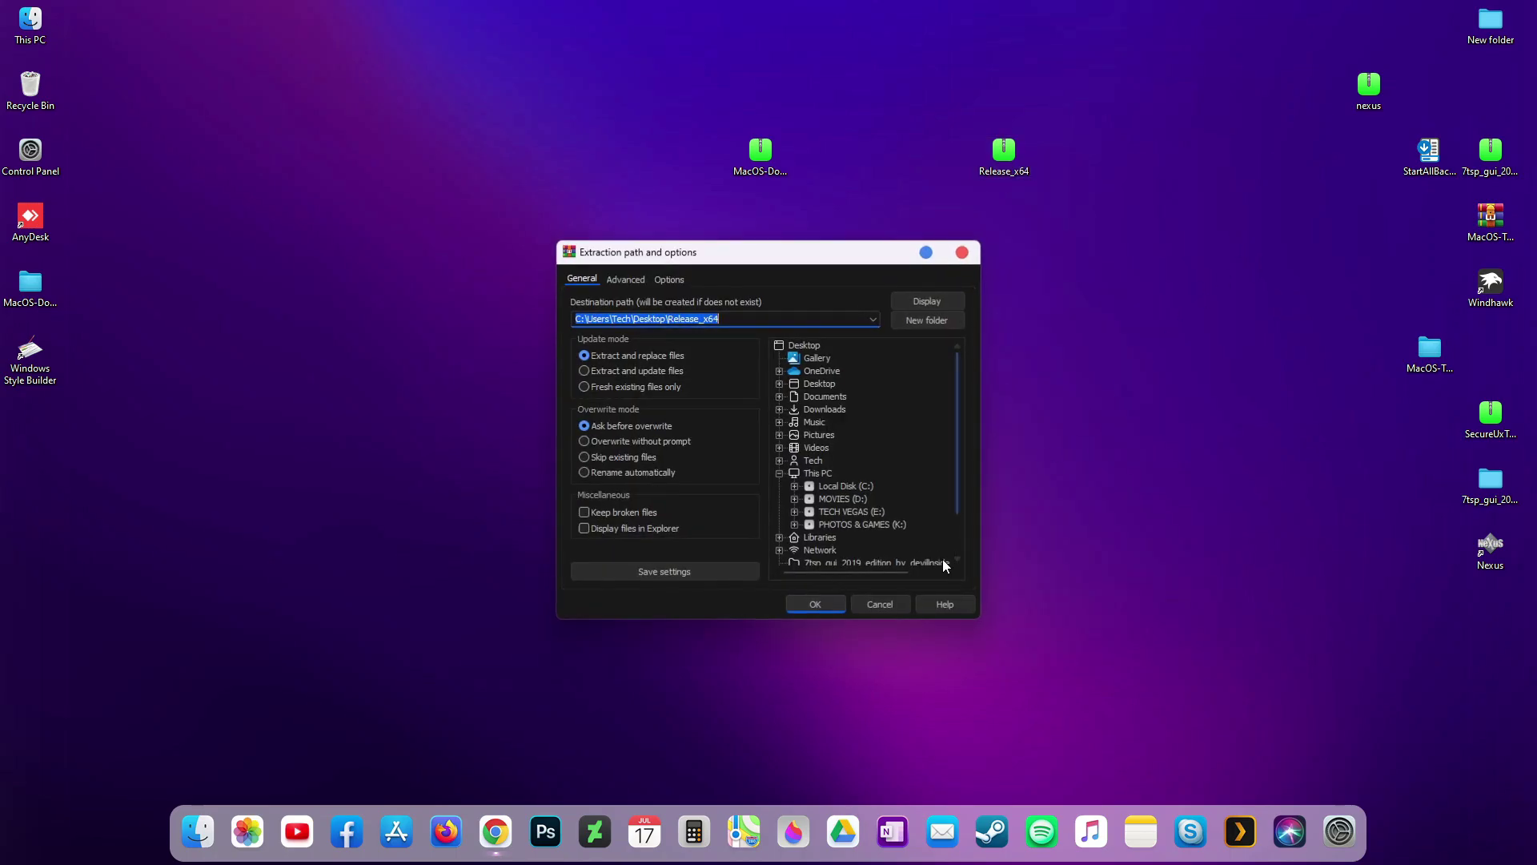
pyautogui.click(830, 607)
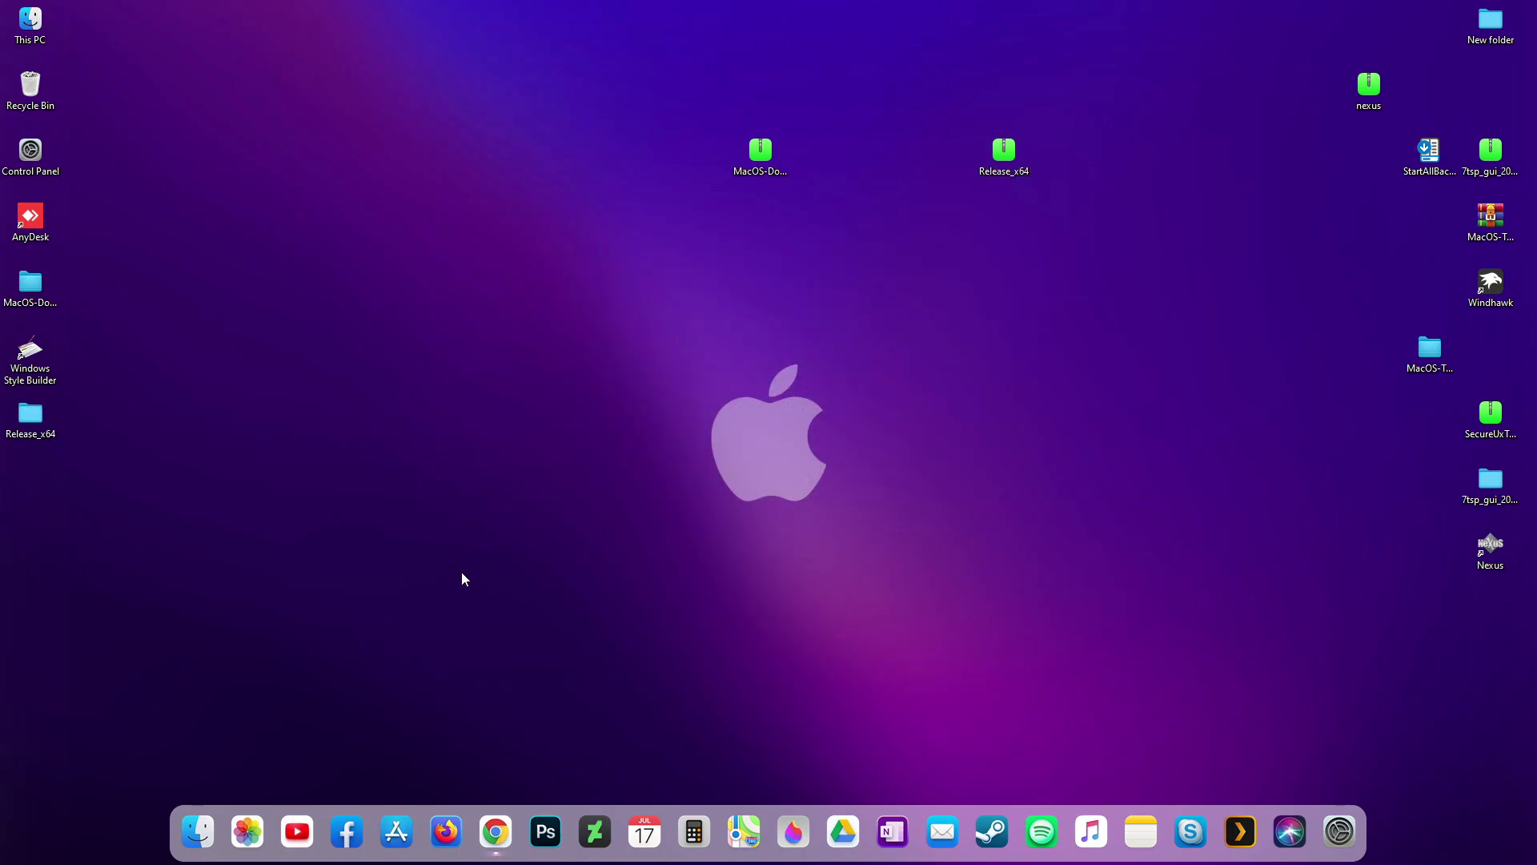
# Step: Copy the extracted Release_x64 folder from the desktop to the root of Local Disk (C:)
pyautogui.rightClick(19, 408)
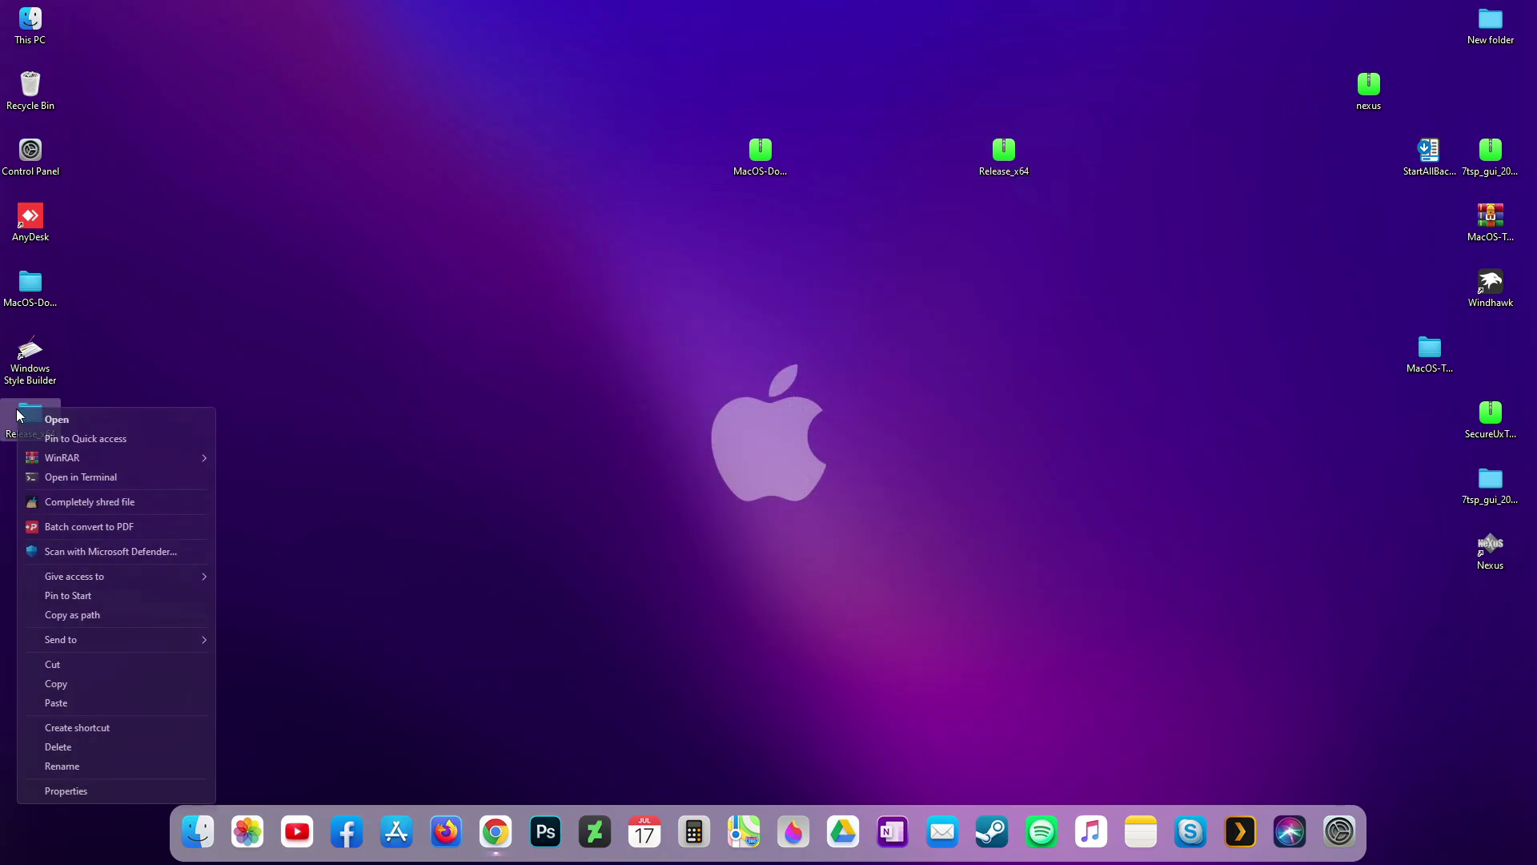
pyautogui.click(71, 689)
pyautogui.doubleClick(30, 20)
pyautogui.doubleClick(511, 210)
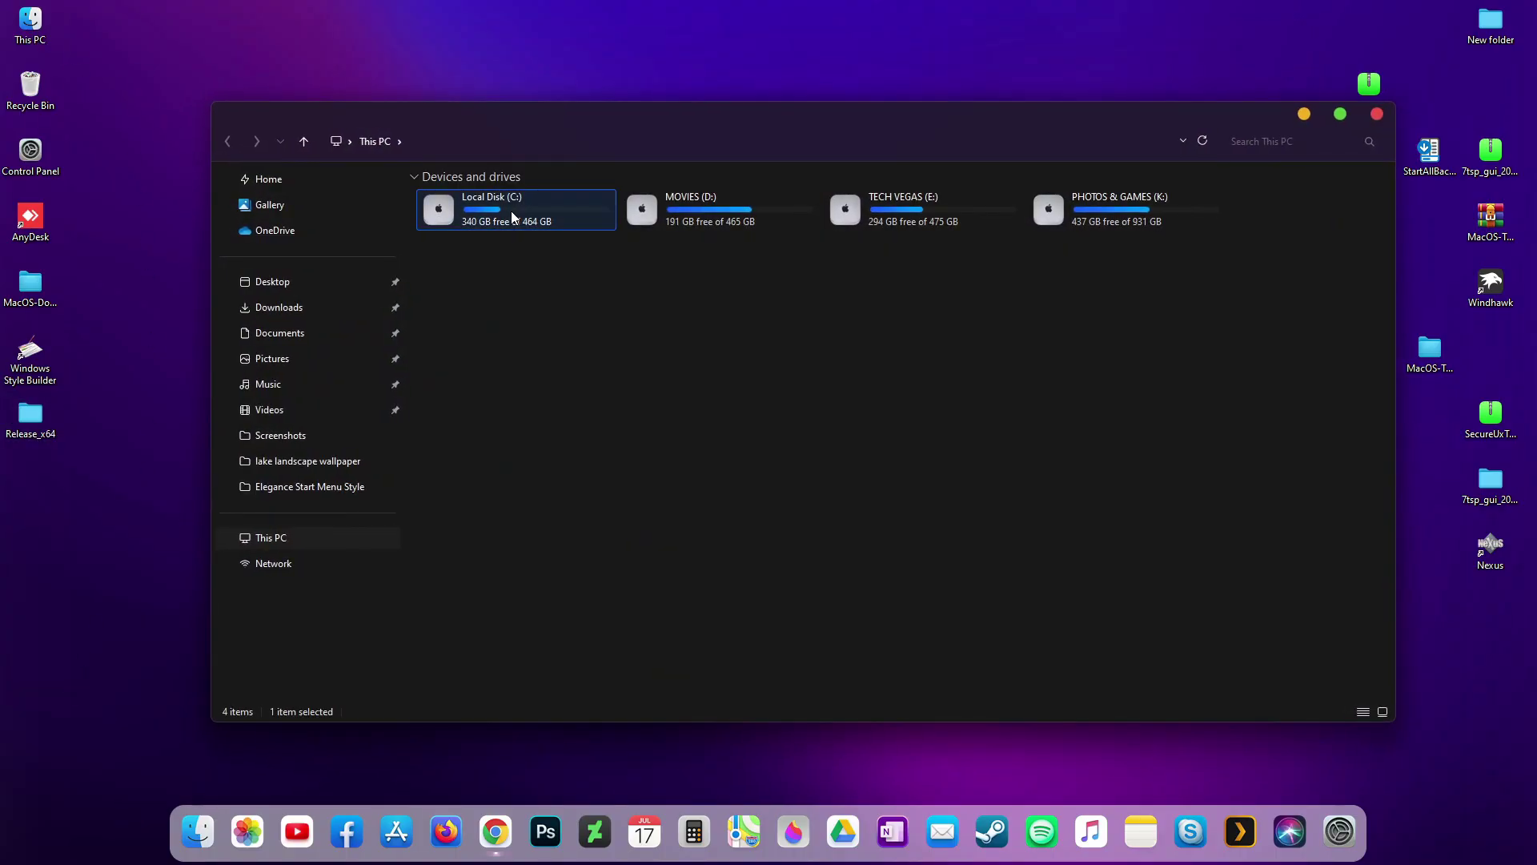
pyautogui.rightClick(617, 426)
pyautogui.click(667, 522)
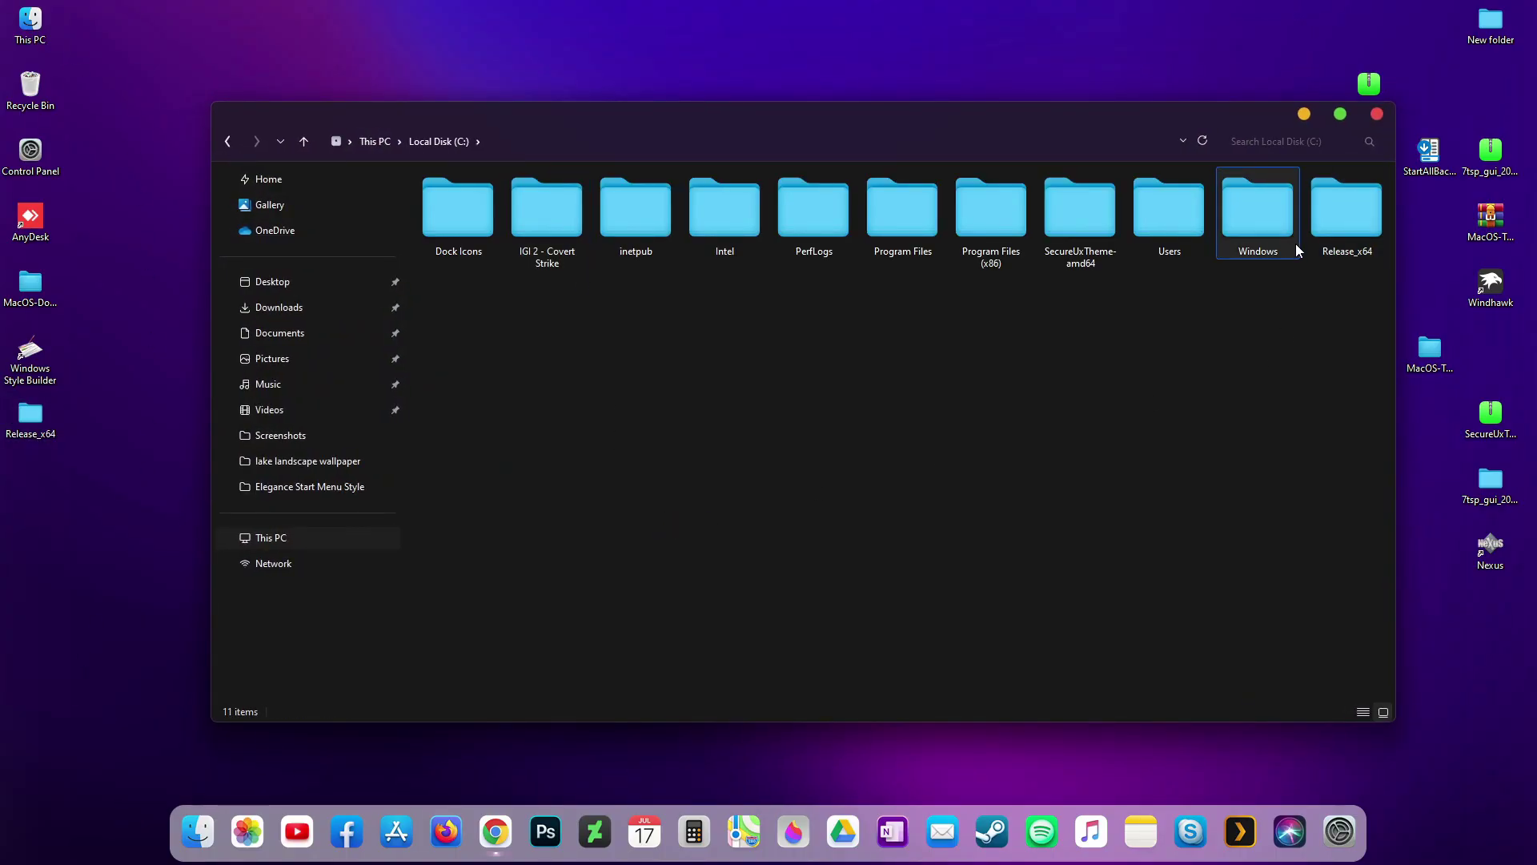
# Step: Run the register script in C:\Release_x64\Release as administrator to register ExplorerBlurMica.dll
pyautogui.doubleClick(1347, 210)
pyautogui.click(446, 196)
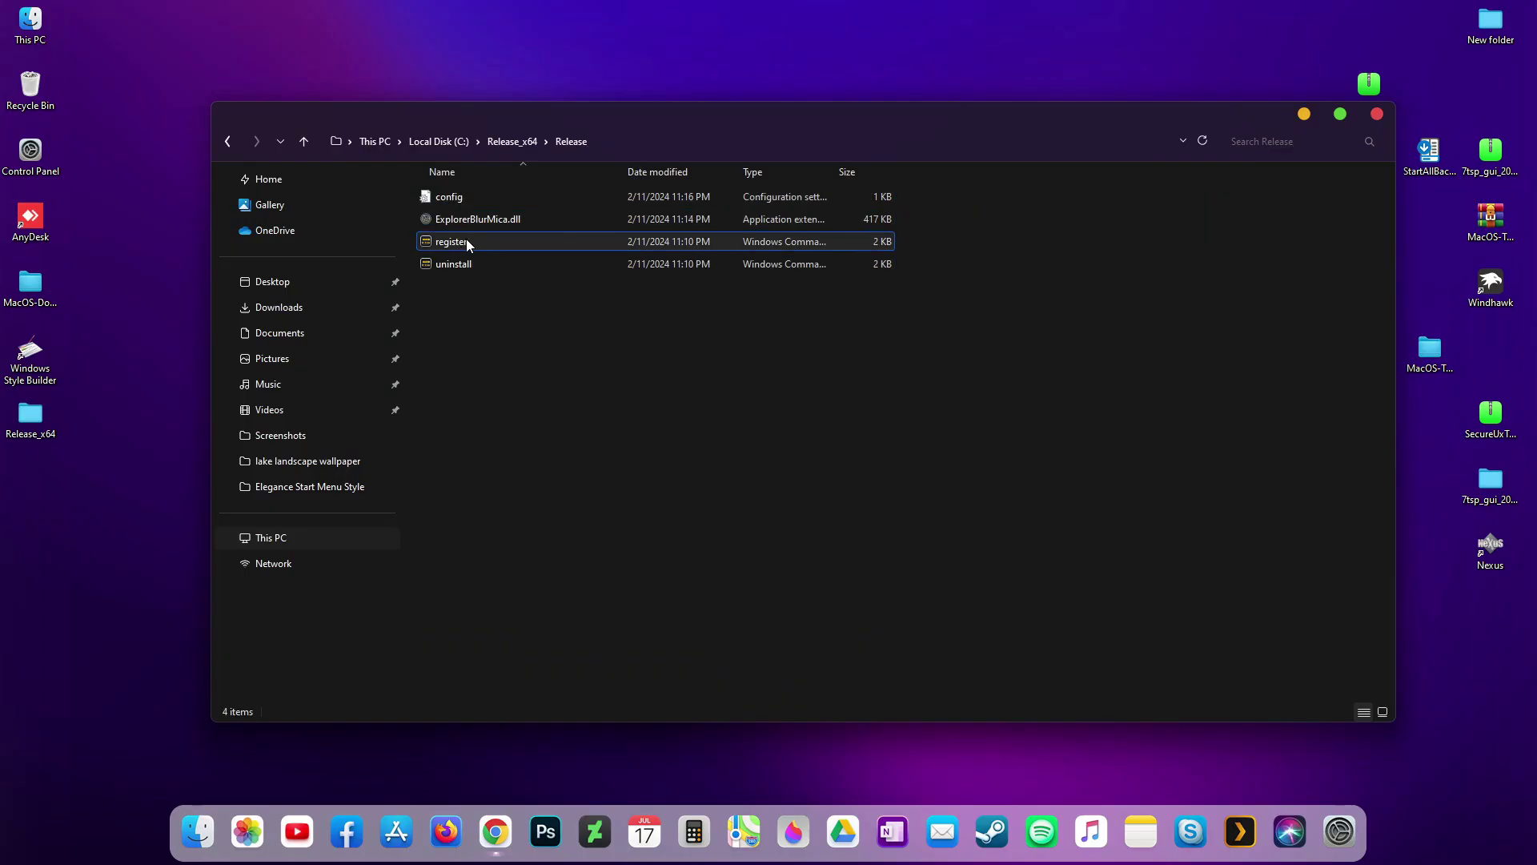
pyautogui.click(447, 245)
pyautogui.rightClick(445, 243)
pyautogui.click(525, 312)
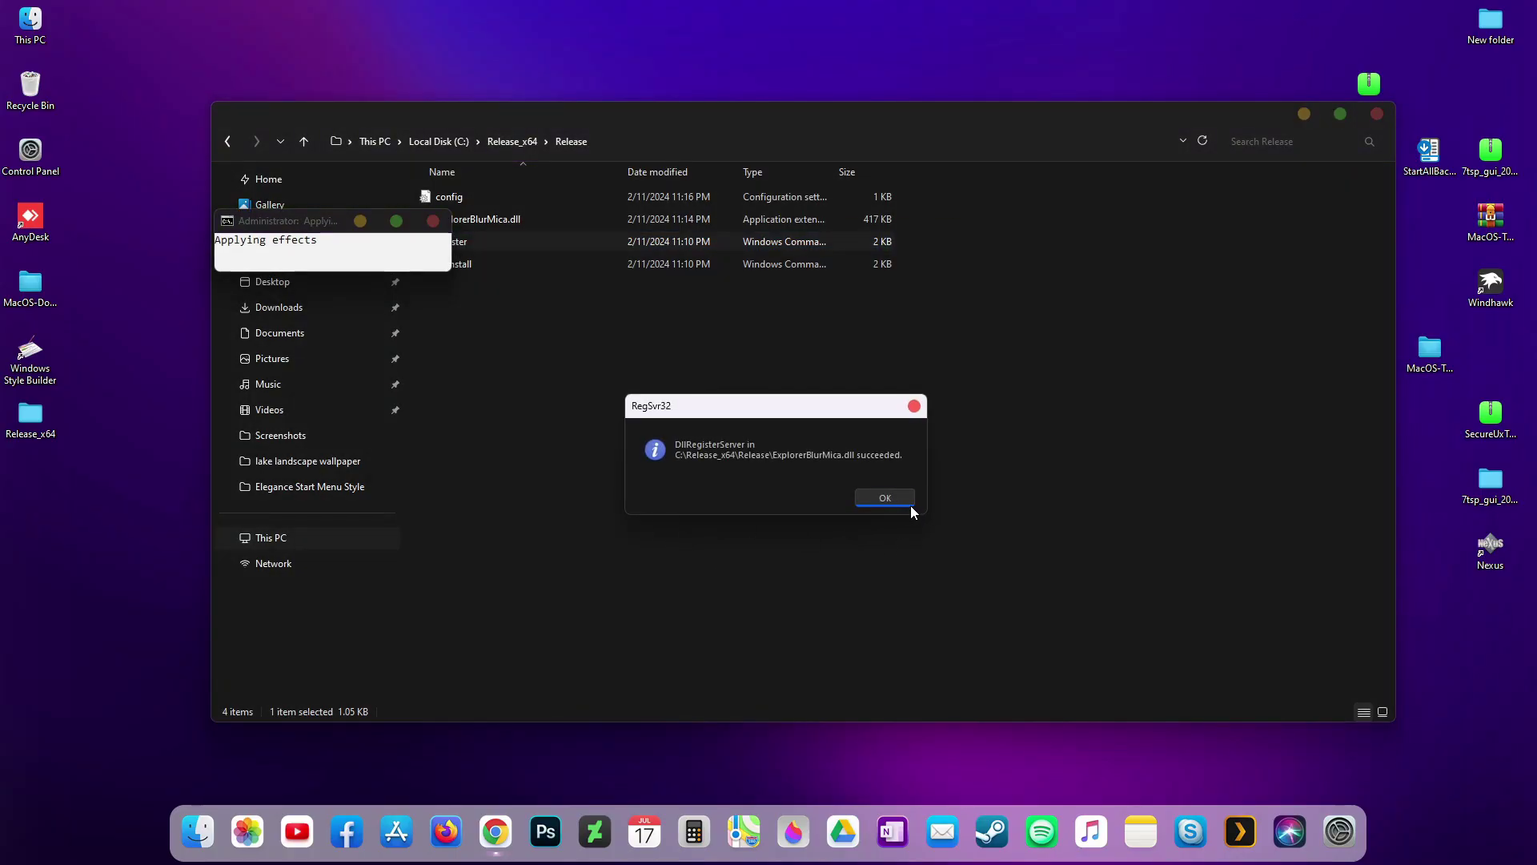
pyautogui.click(909, 503)
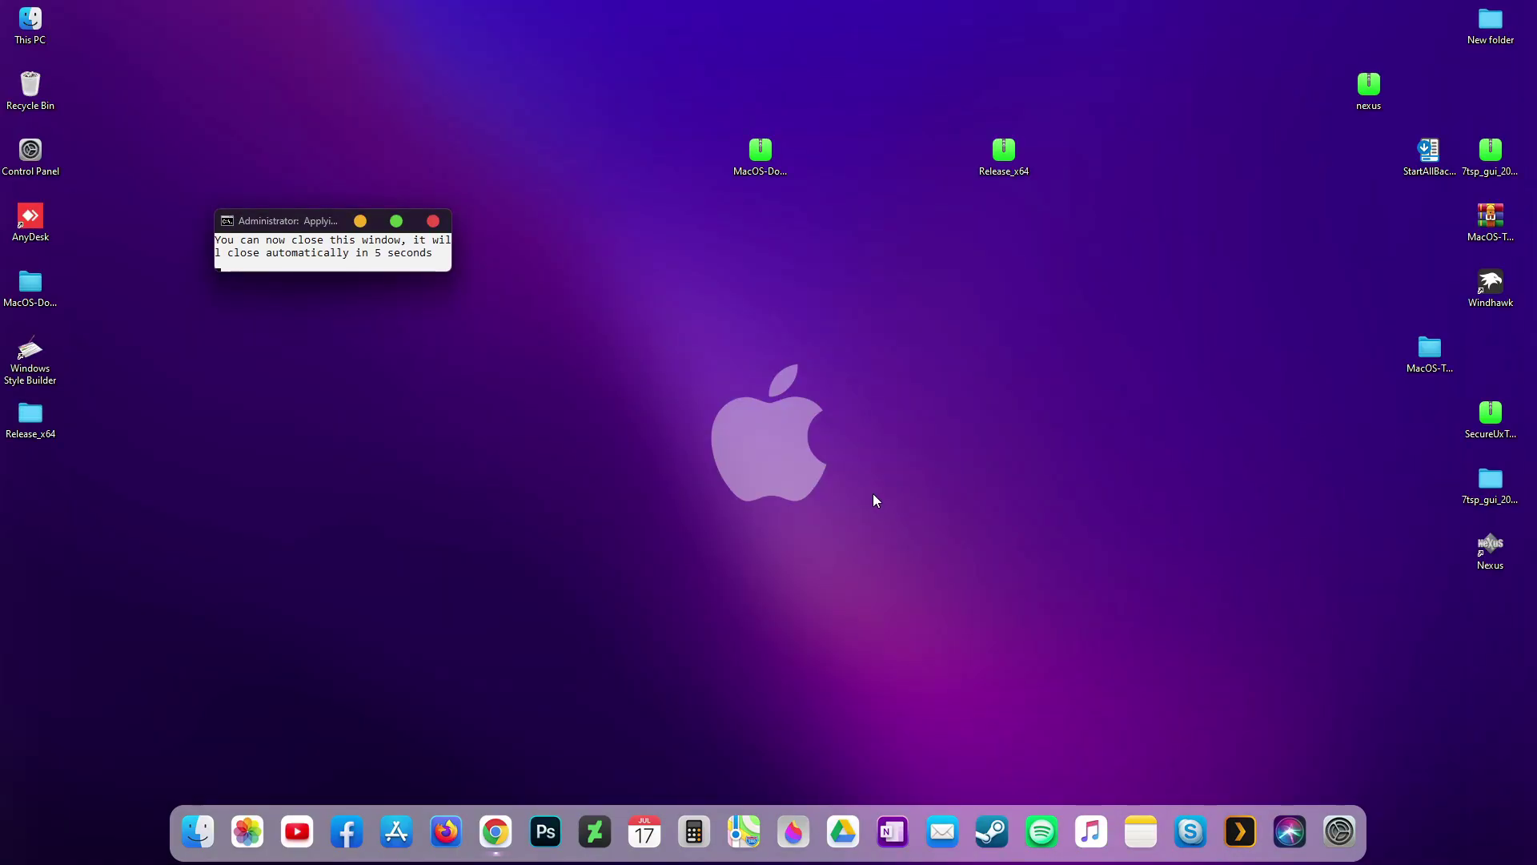
# Step: Open the config file in C:\Release_x64\Release for editing
pyautogui.doubleClick(59, 35)
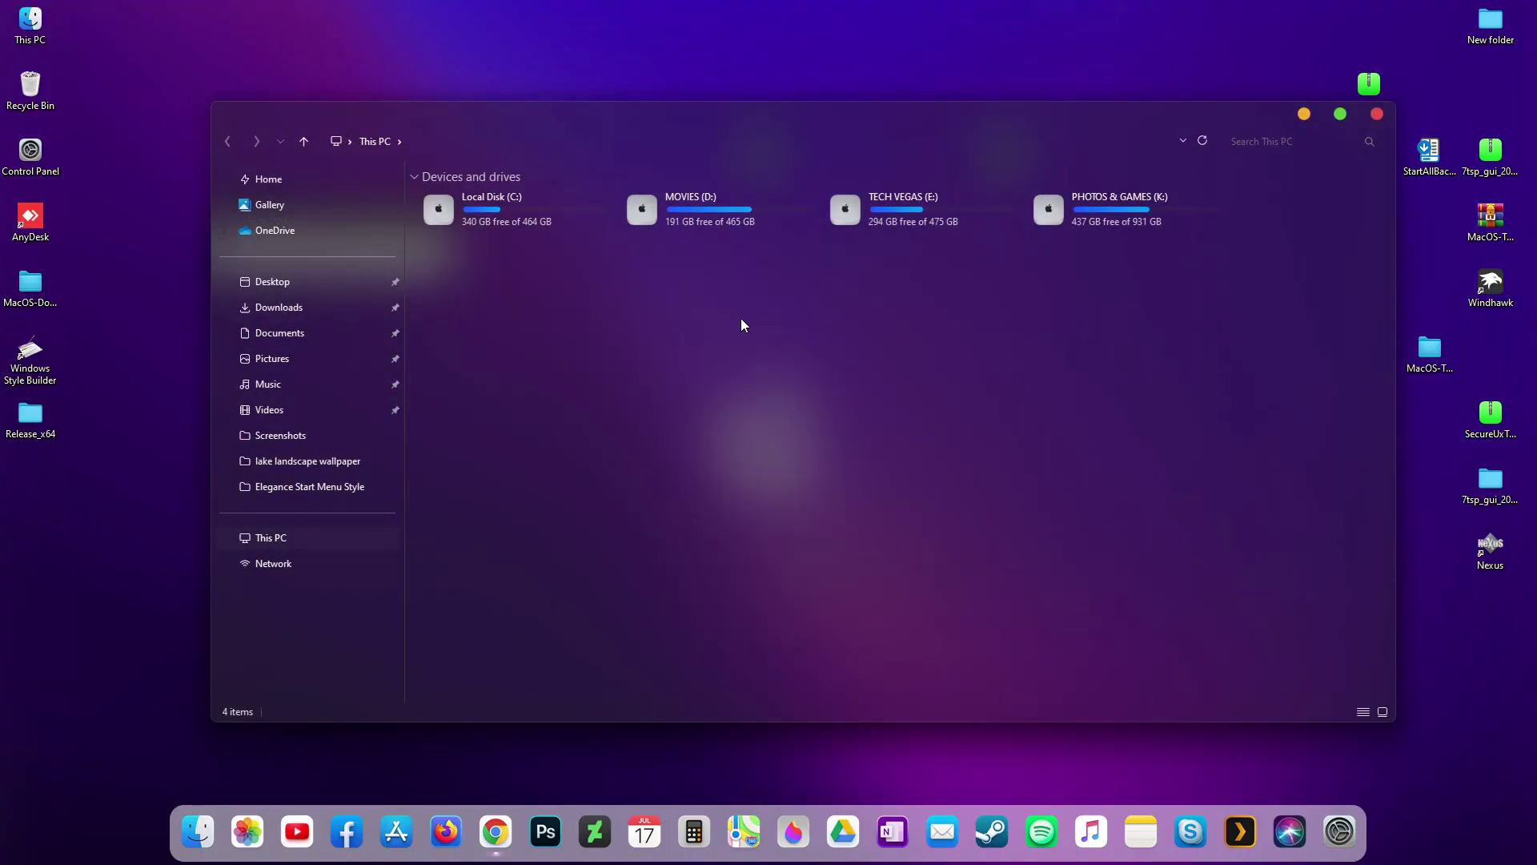
pyautogui.click(504, 213)
pyautogui.doubleClick(504, 213)
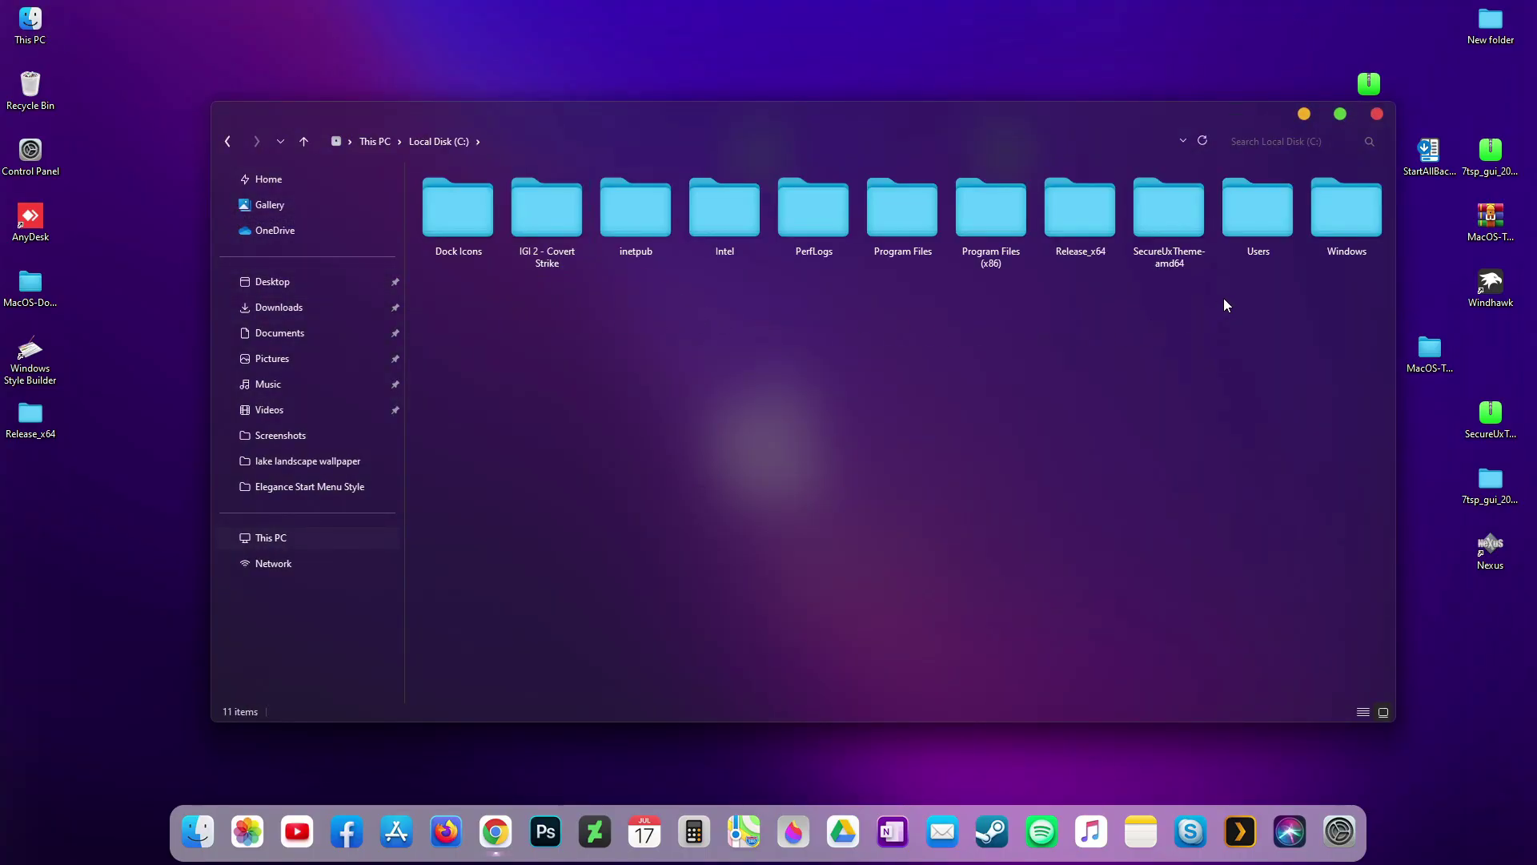
pyautogui.doubleClick(1081, 230)
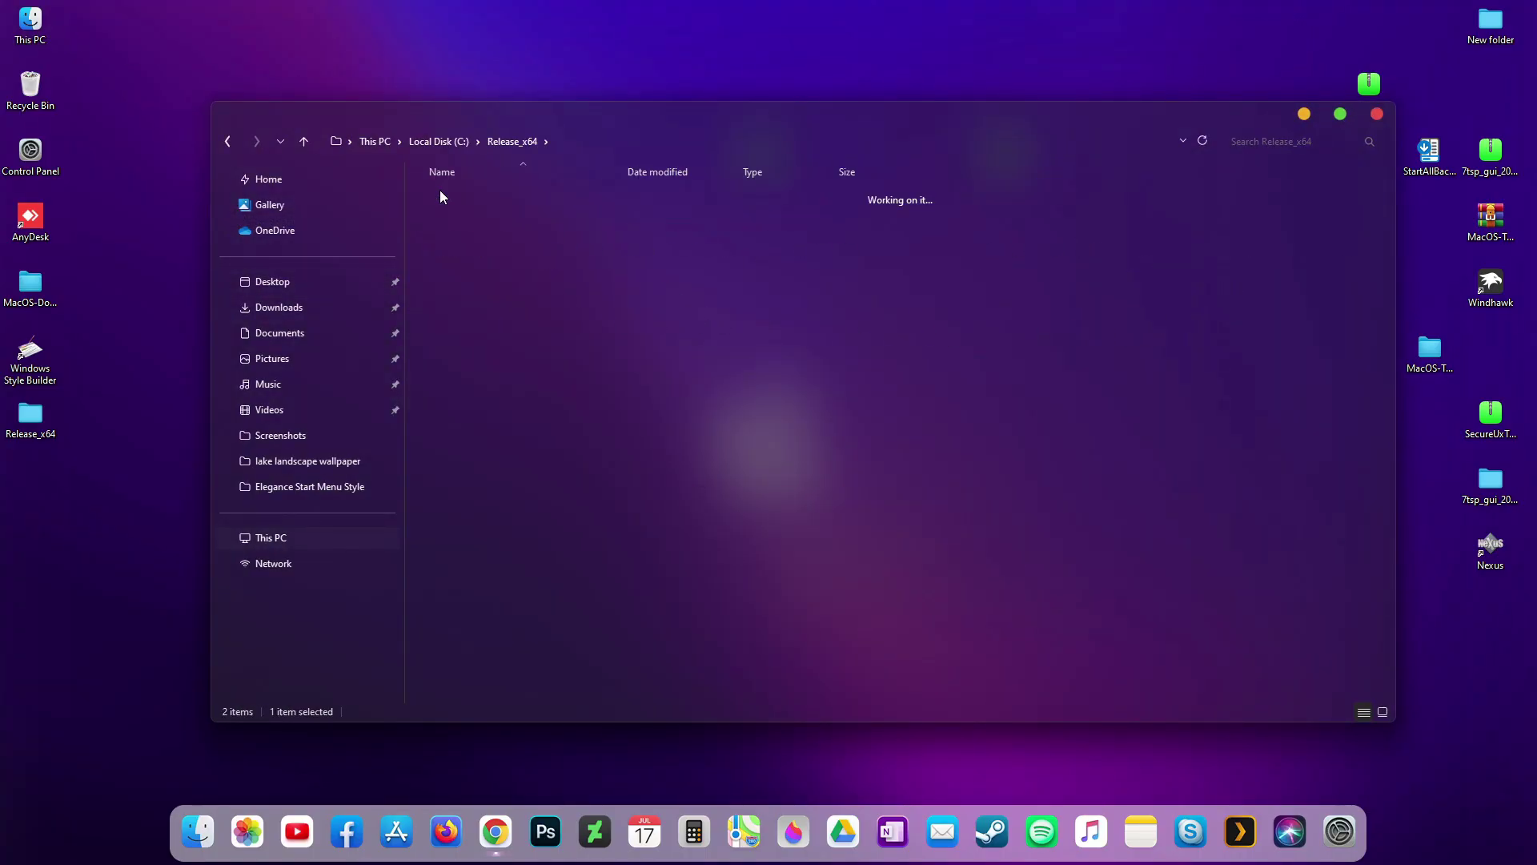
pyautogui.doubleClick(440, 196)
pyautogui.click(452, 197)
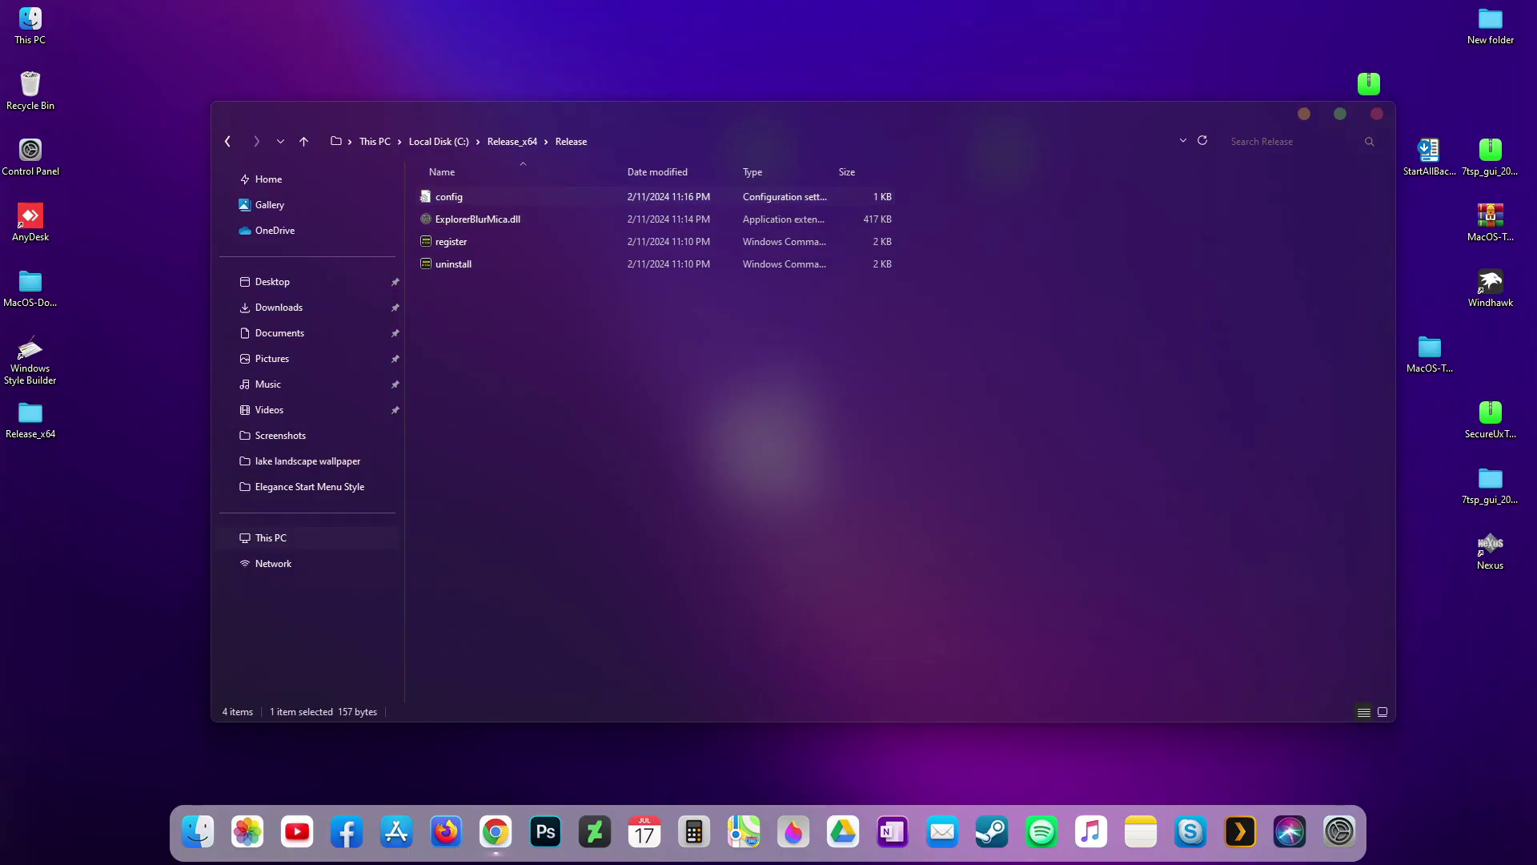
pyautogui.press('Return')
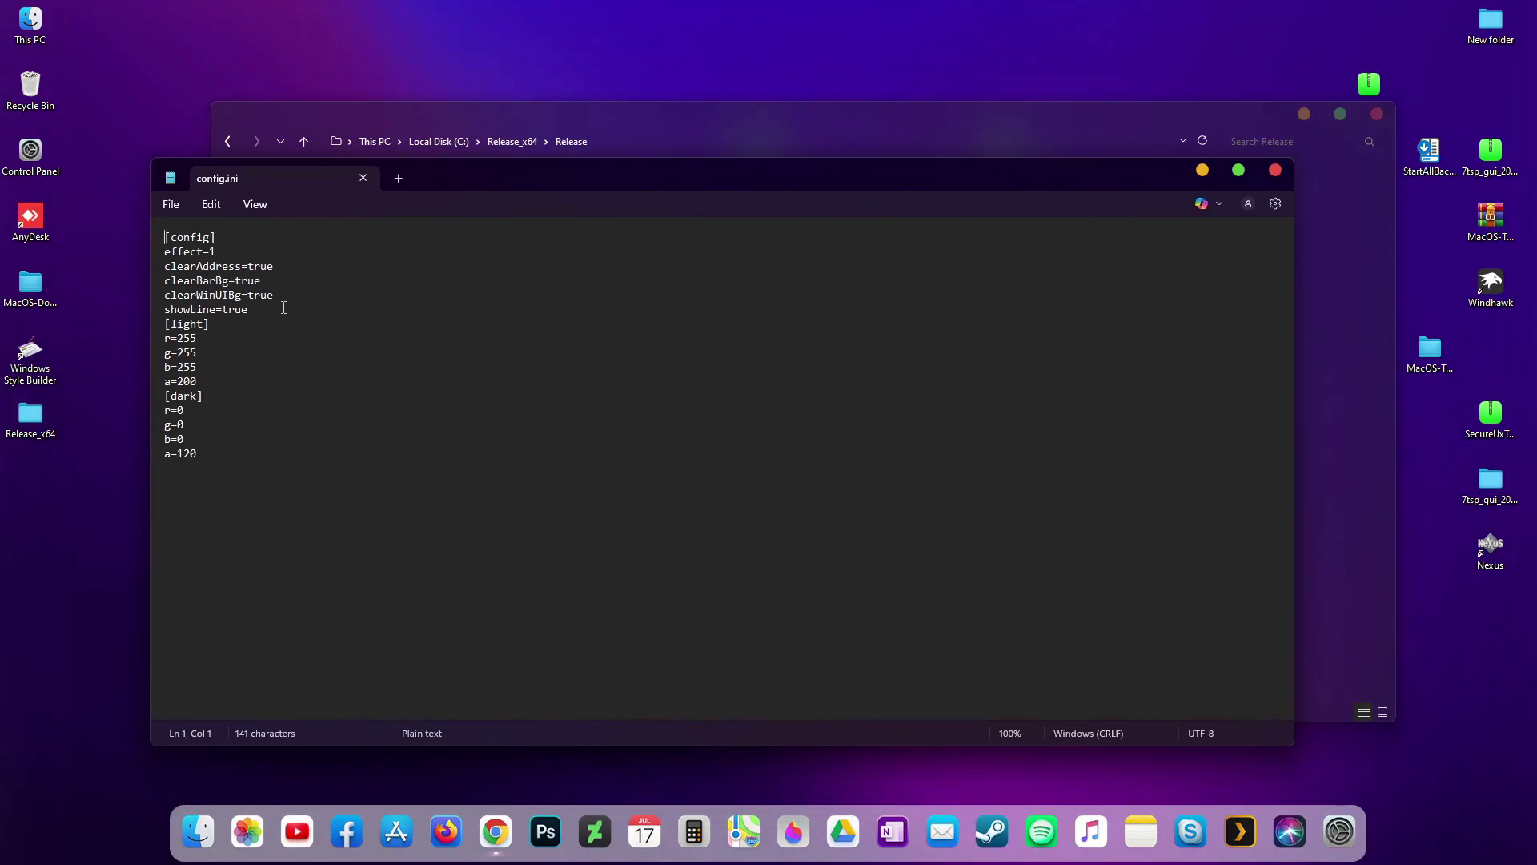
# Step: Set showLine to false in config.ini, save the file, and close the editor and the folder window
pyautogui.doubleClick(240, 309)
pyautogui.write('false')
pyautogui.click(171, 205)
pyautogui.click(205, 358)
pyautogui.click(1276, 174)
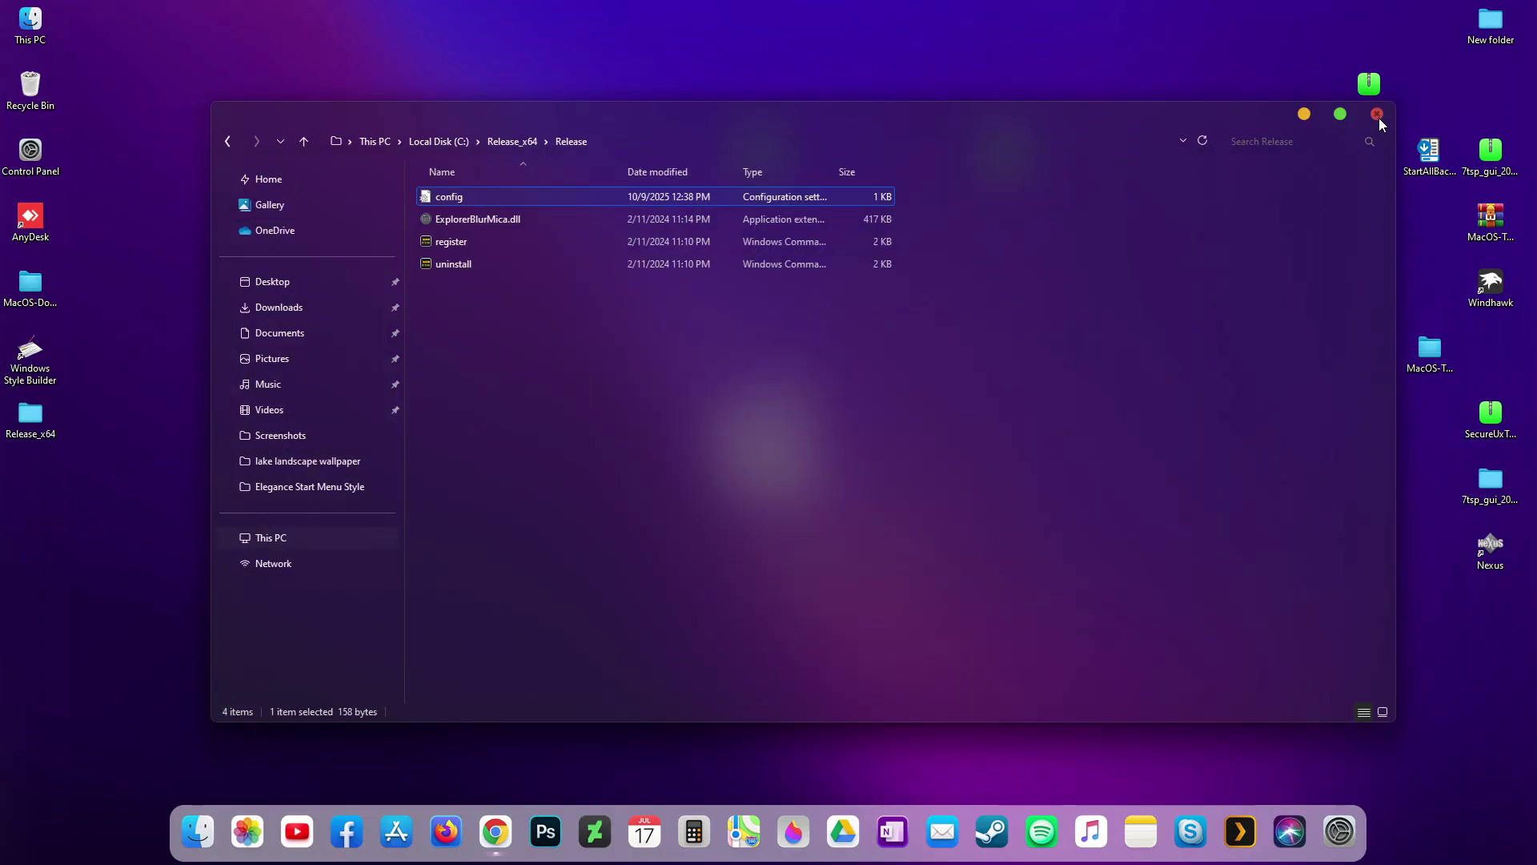
pyautogui.click(1378, 113)
# Step: Reopen This PC to check the blurred window without the divider line, and close it
pyautogui.doubleClick(29, 23)
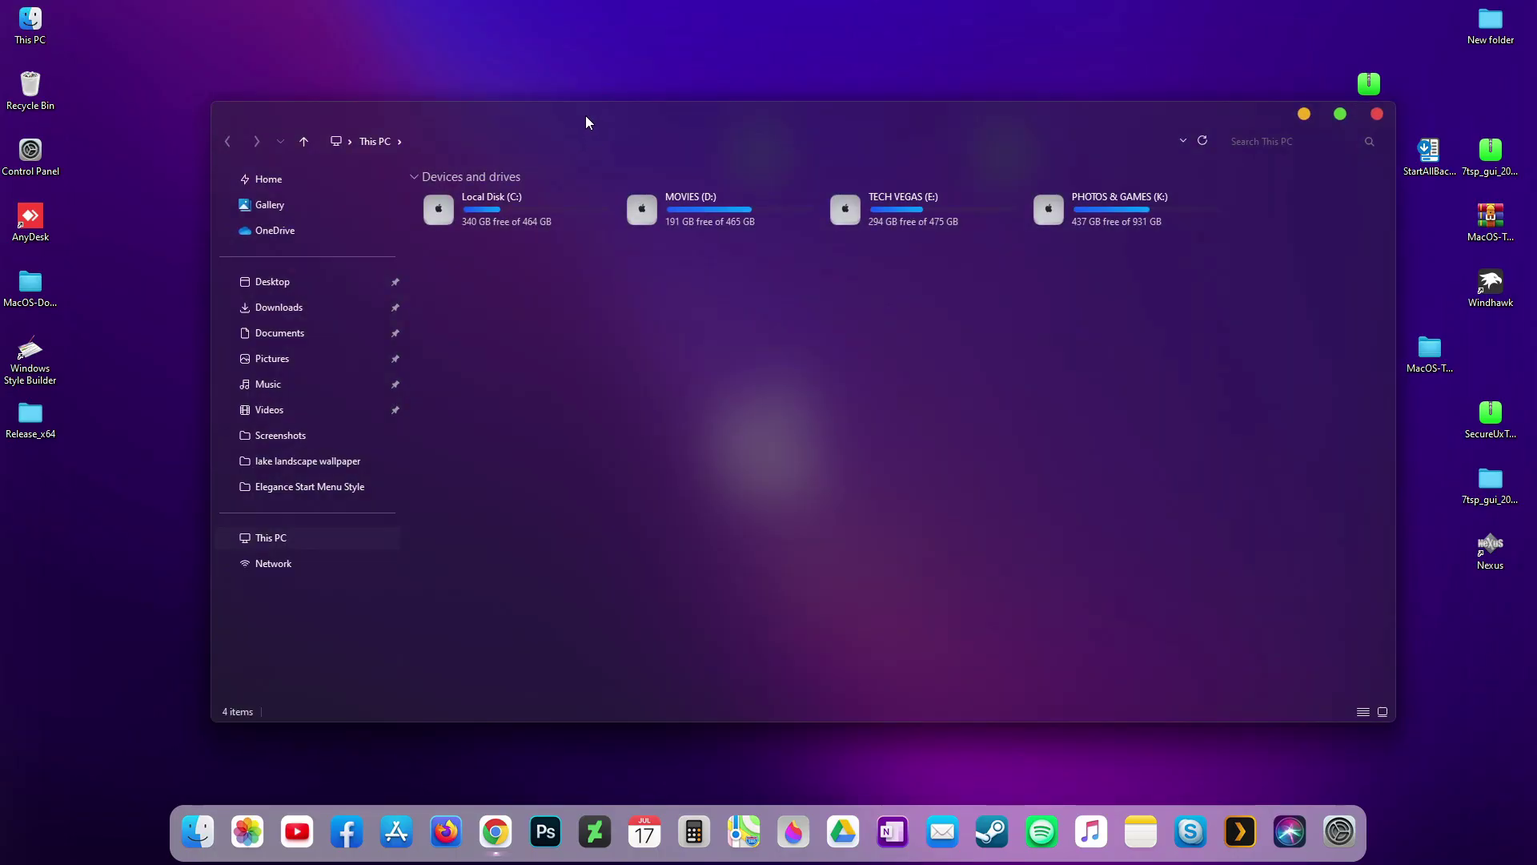
pyautogui.moveTo(586, 122); pyautogui.dragTo(584, 121)
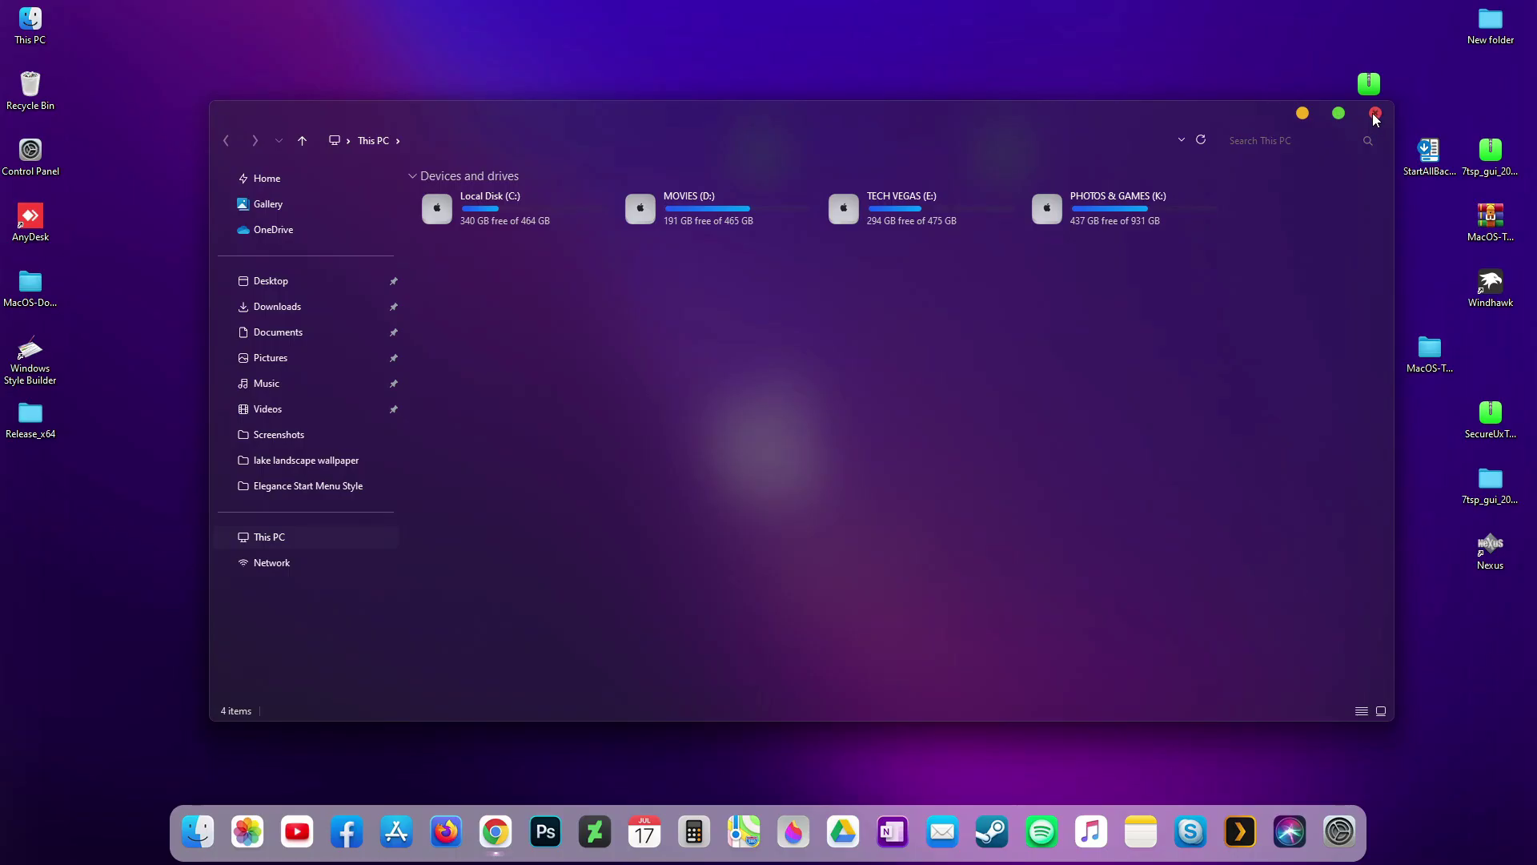
pyautogui.click(1375, 113)
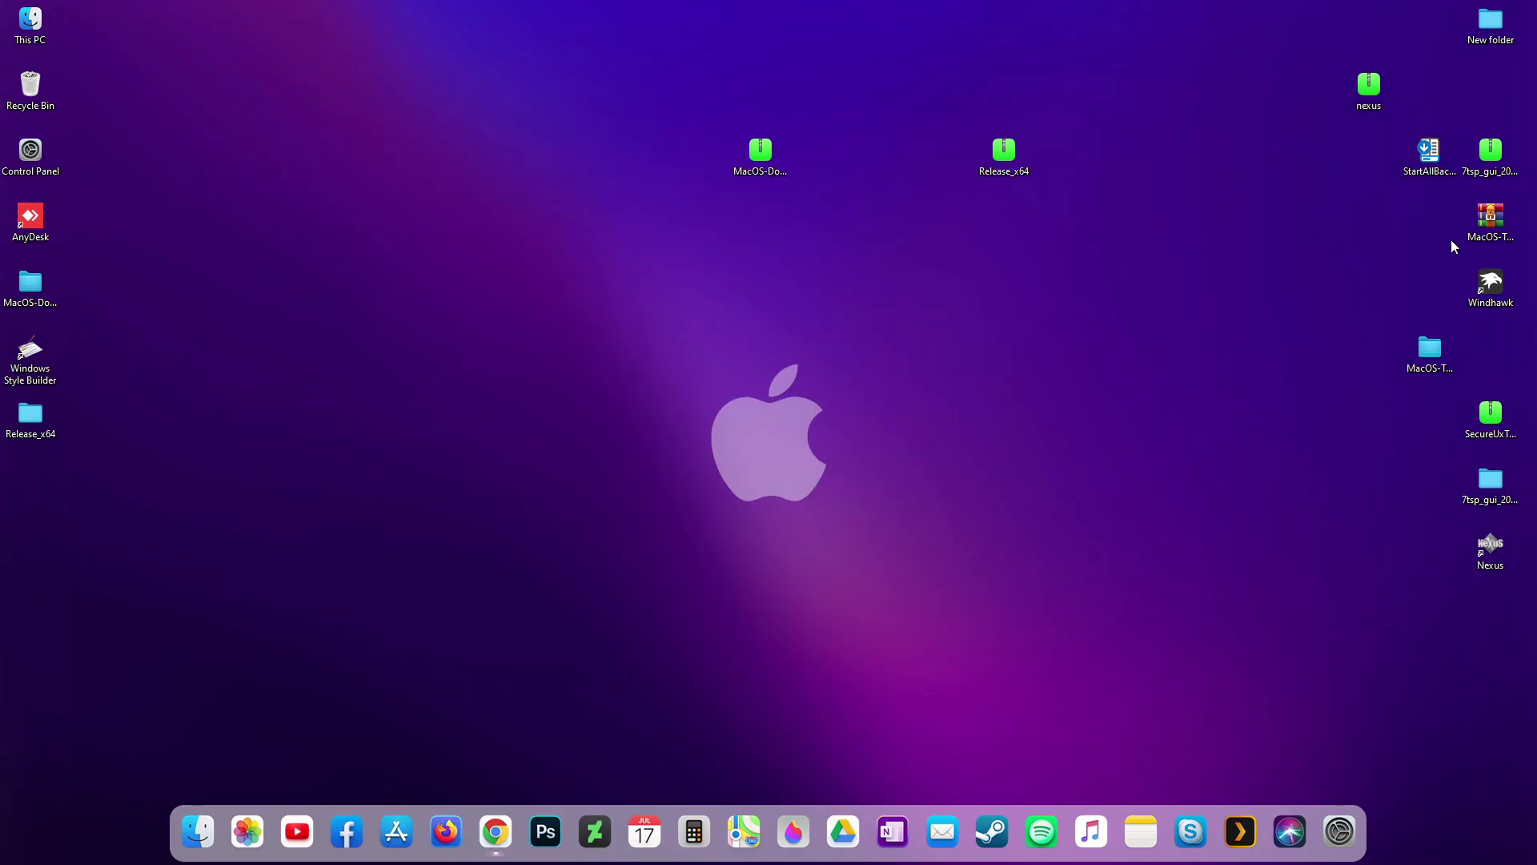
# Step: Run leftsider from the Leftsider V1.02 folder, found under Extras and Left Sider in the MacOS-Theme folder's MacOS Windows 11 Suite Link Vegas folder
pyautogui.click(1497, 484)
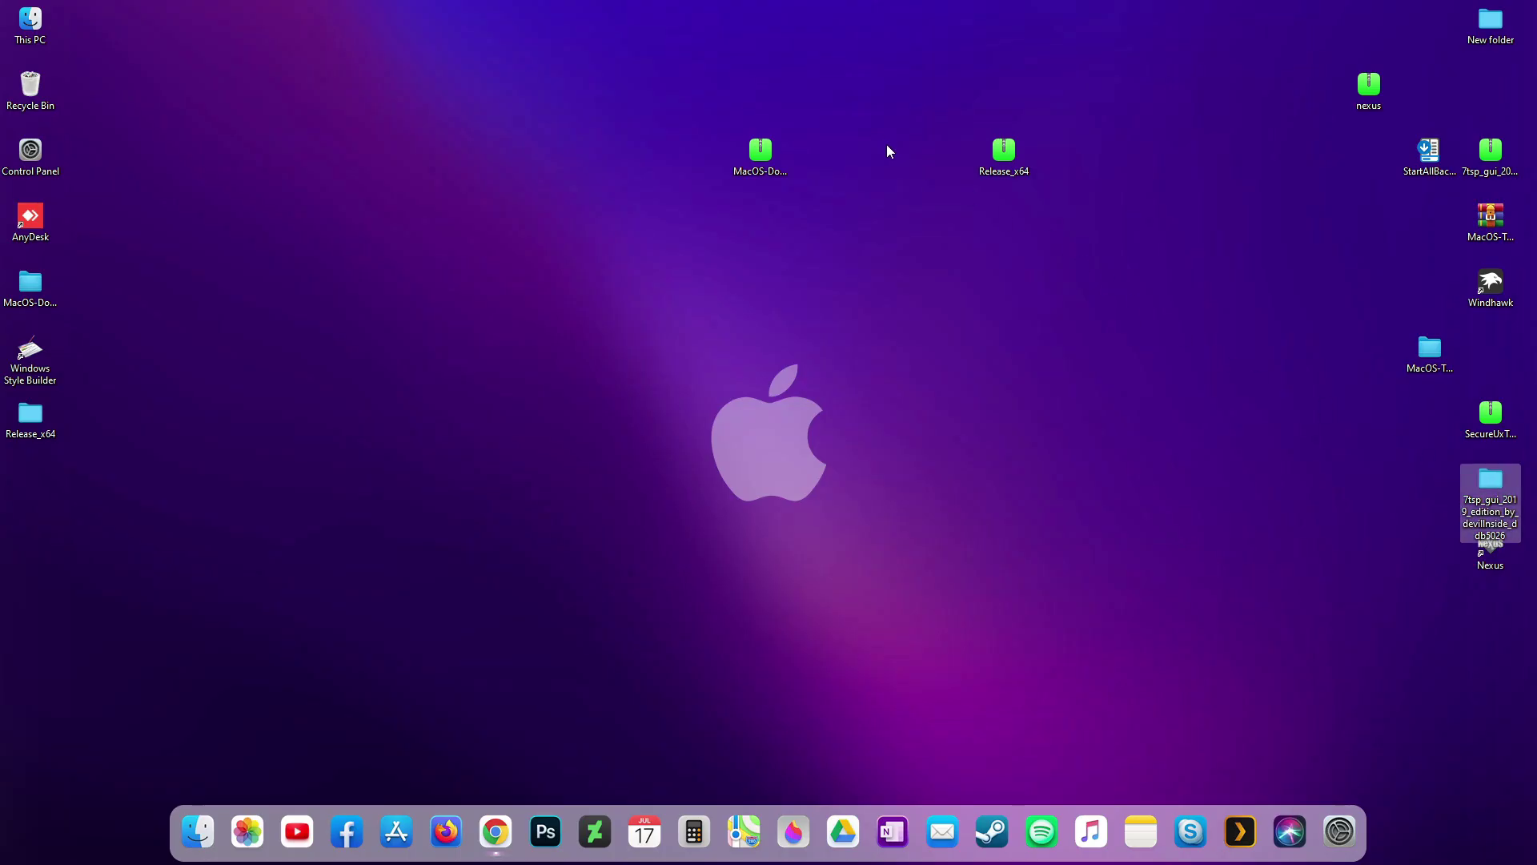
pyautogui.click(32, 300)
pyautogui.doubleClick(1444, 352)
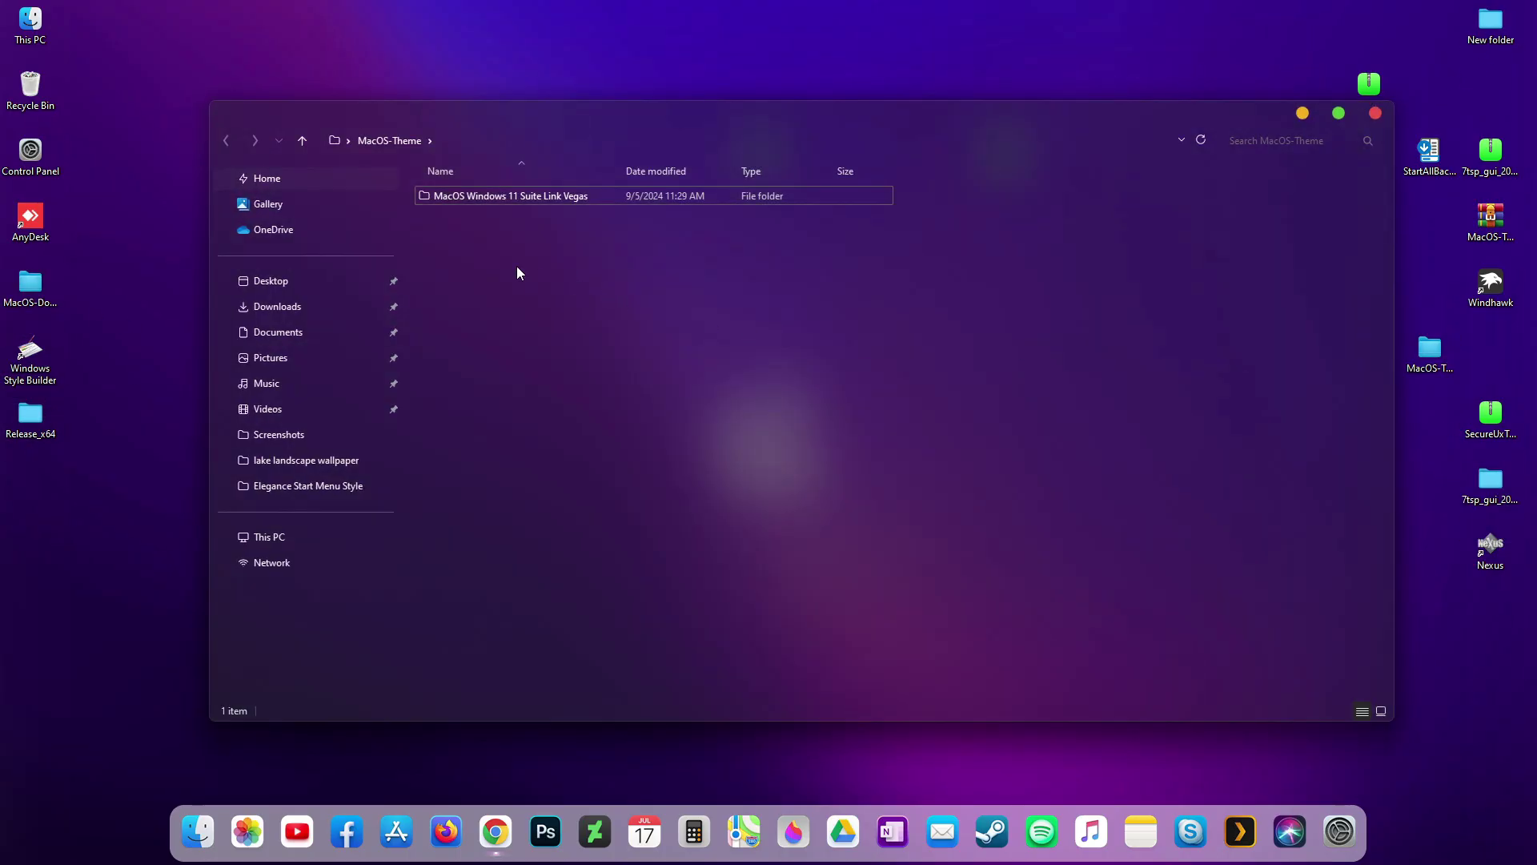
pyautogui.doubleClick(453, 195)
pyautogui.doubleClick(465, 217)
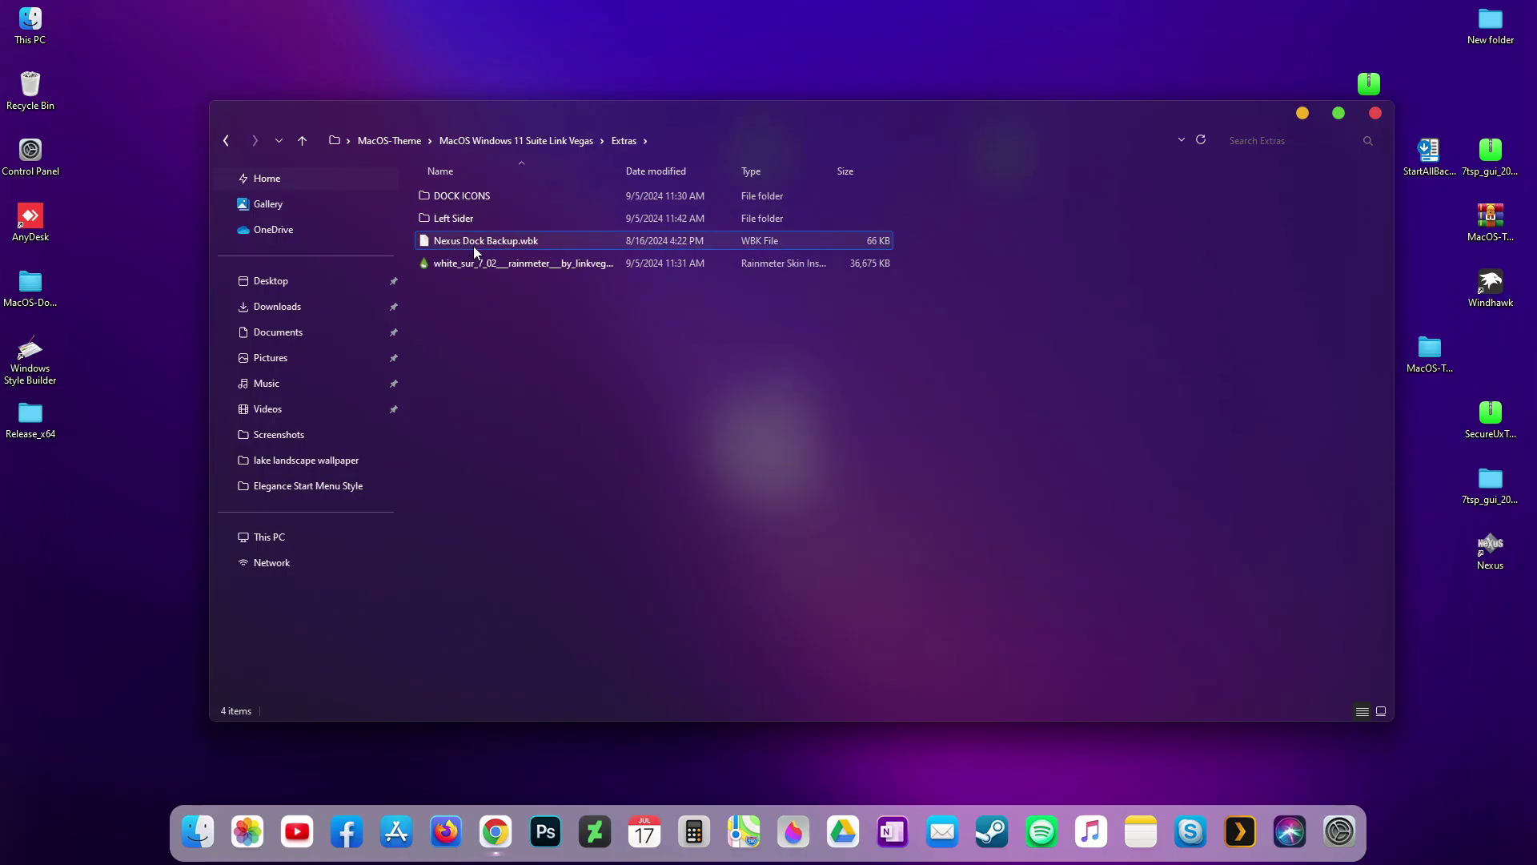
pyautogui.doubleClick(456, 219)
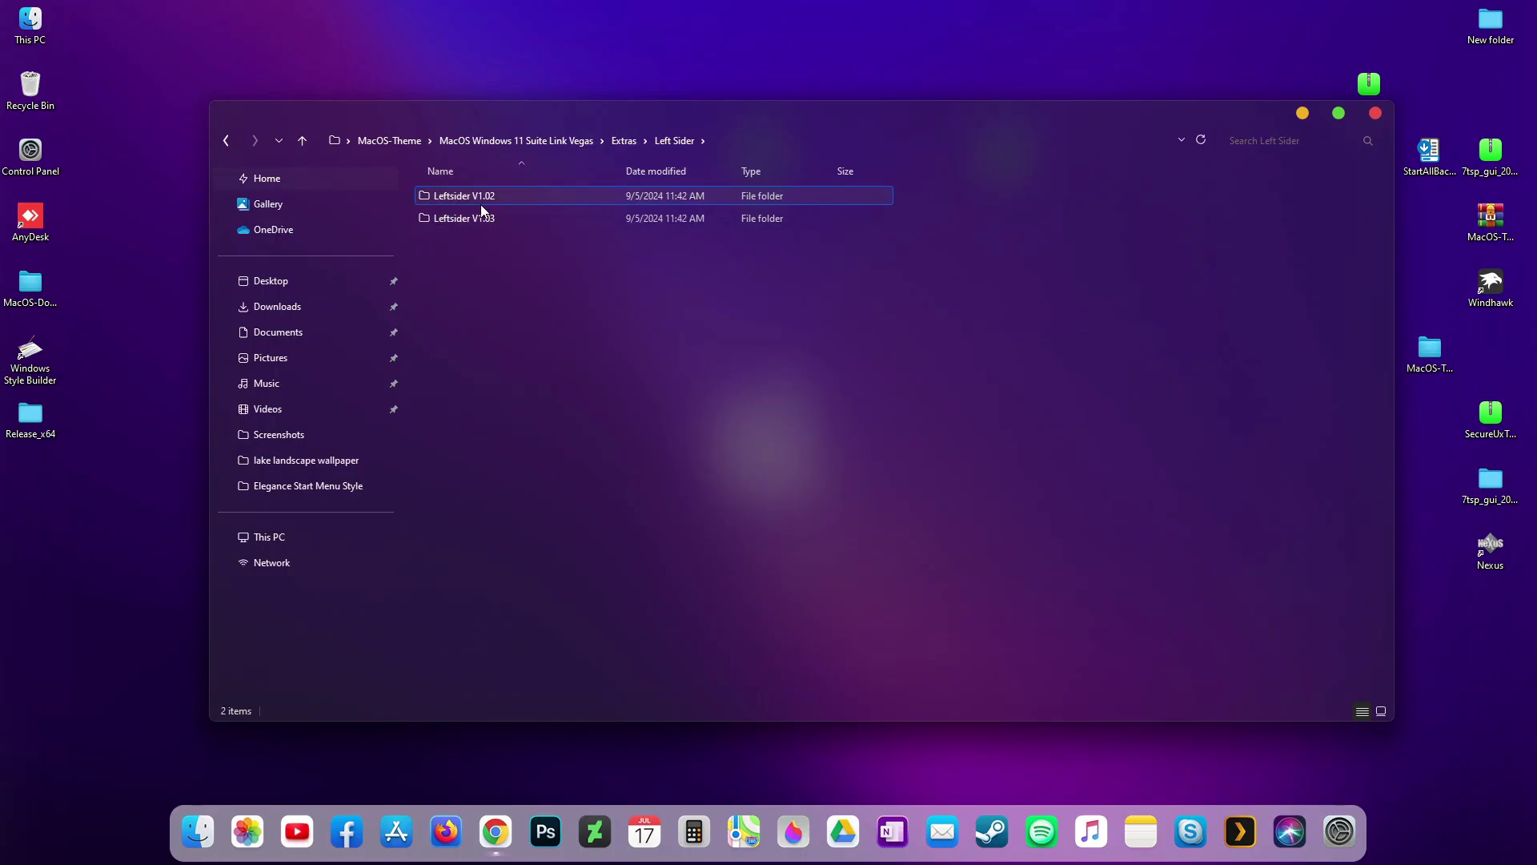
pyautogui.doubleClick(480, 202)
pyautogui.click(444, 196)
pyautogui.doubleClick(444, 195)
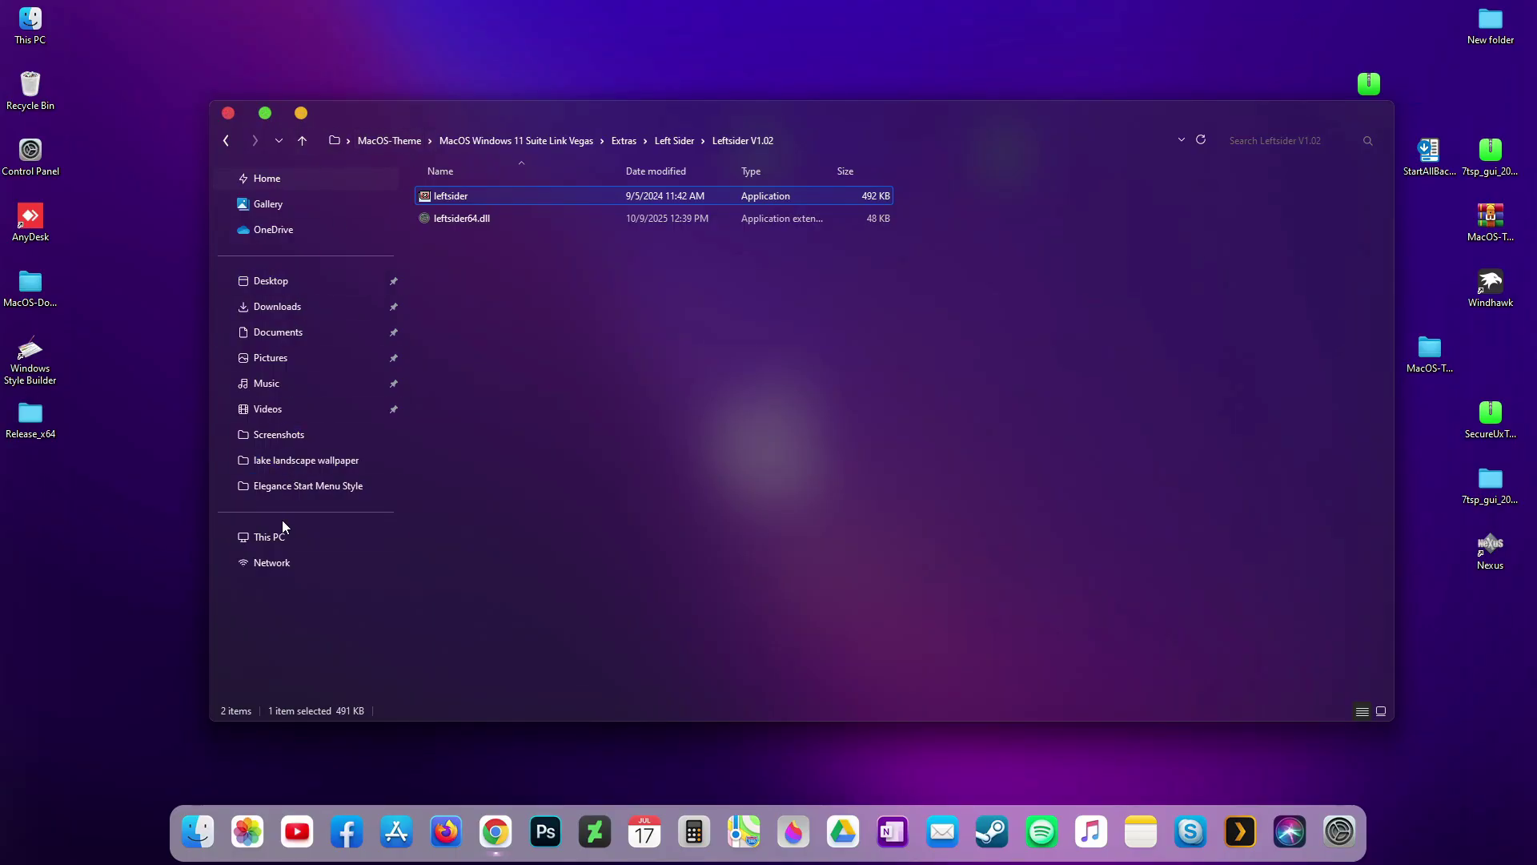
# Step: Check the window button placement in This PC, reopen it from the desktop to check again, and close it
pyautogui.click(367, 533)
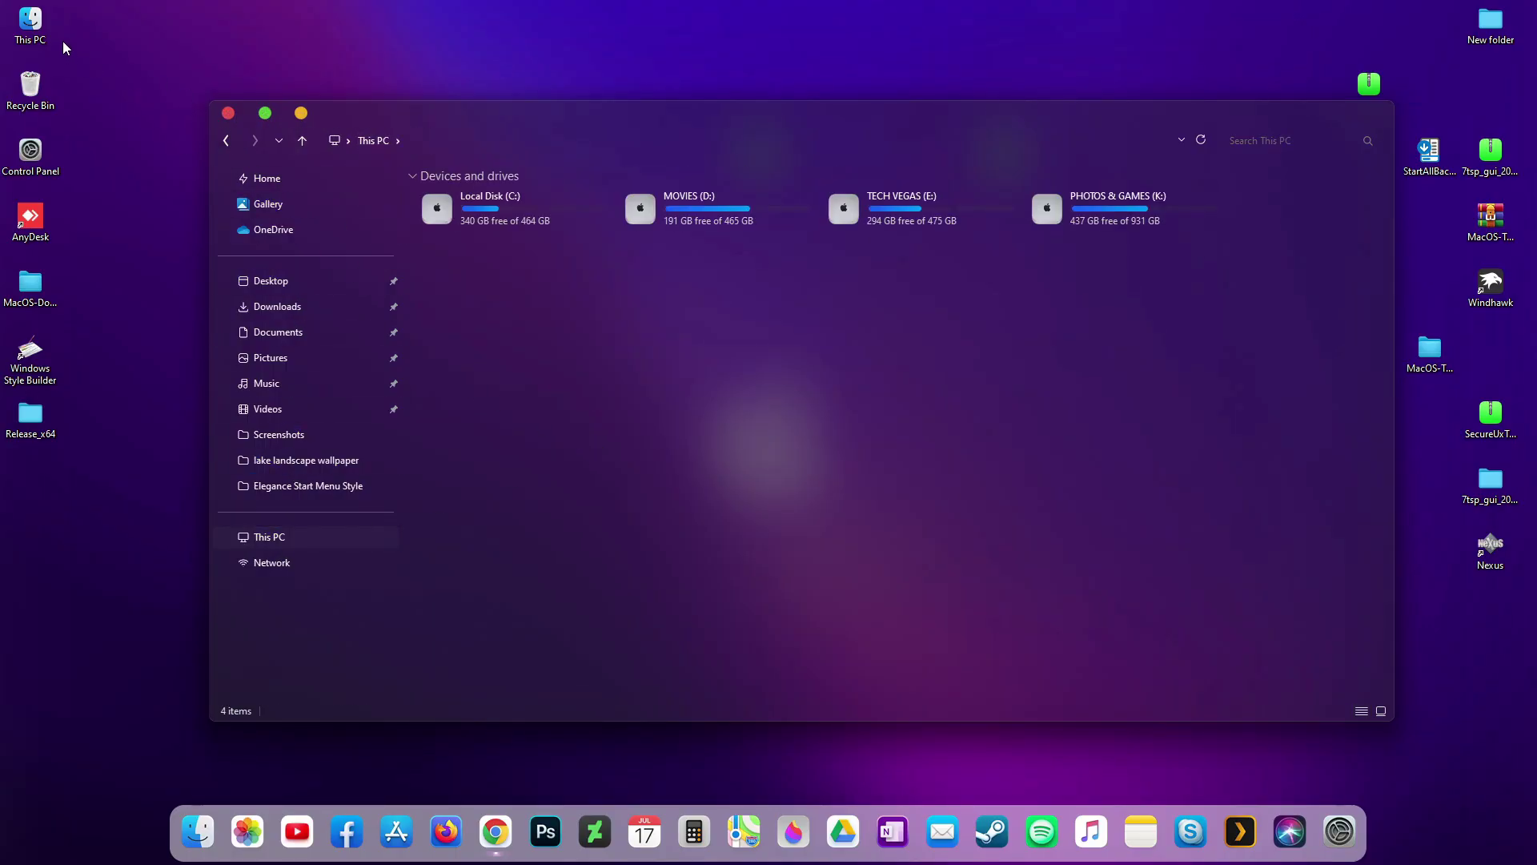
pyautogui.click(229, 113)
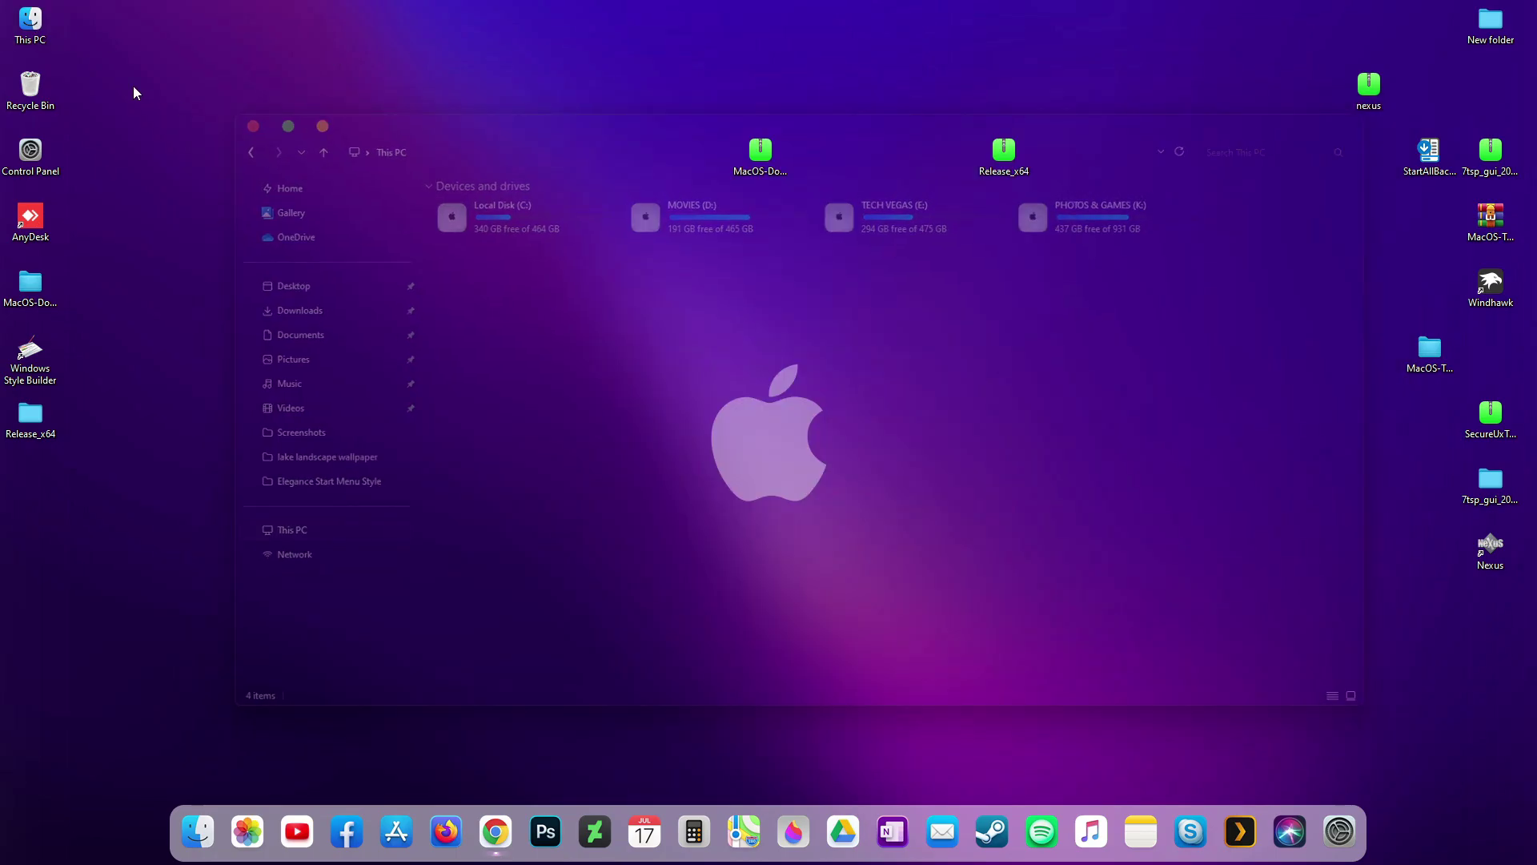
pyautogui.doubleClick(30, 20)
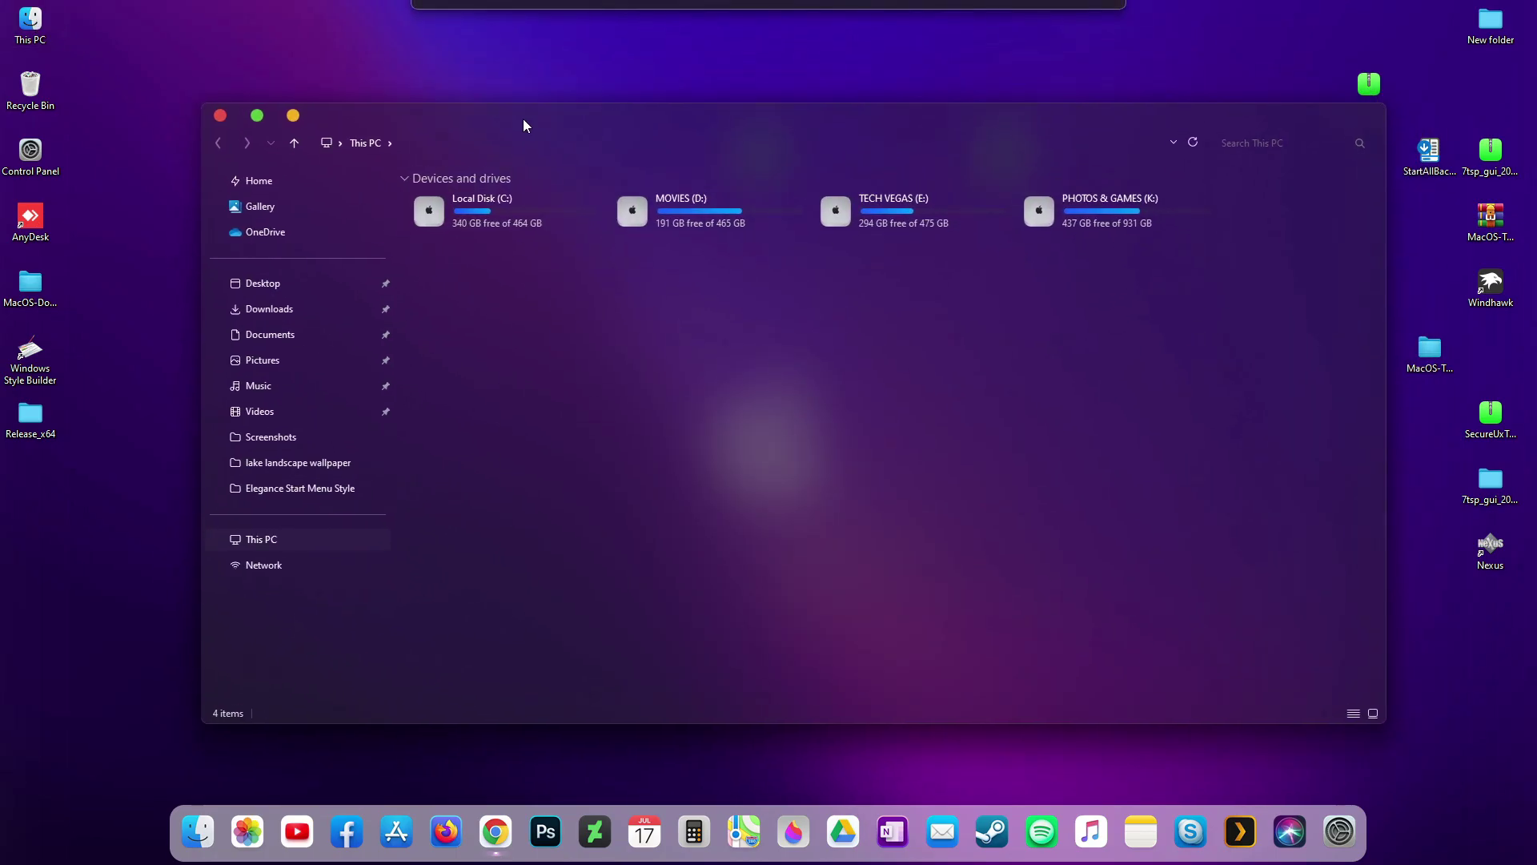
pyautogui.click(218, 108)
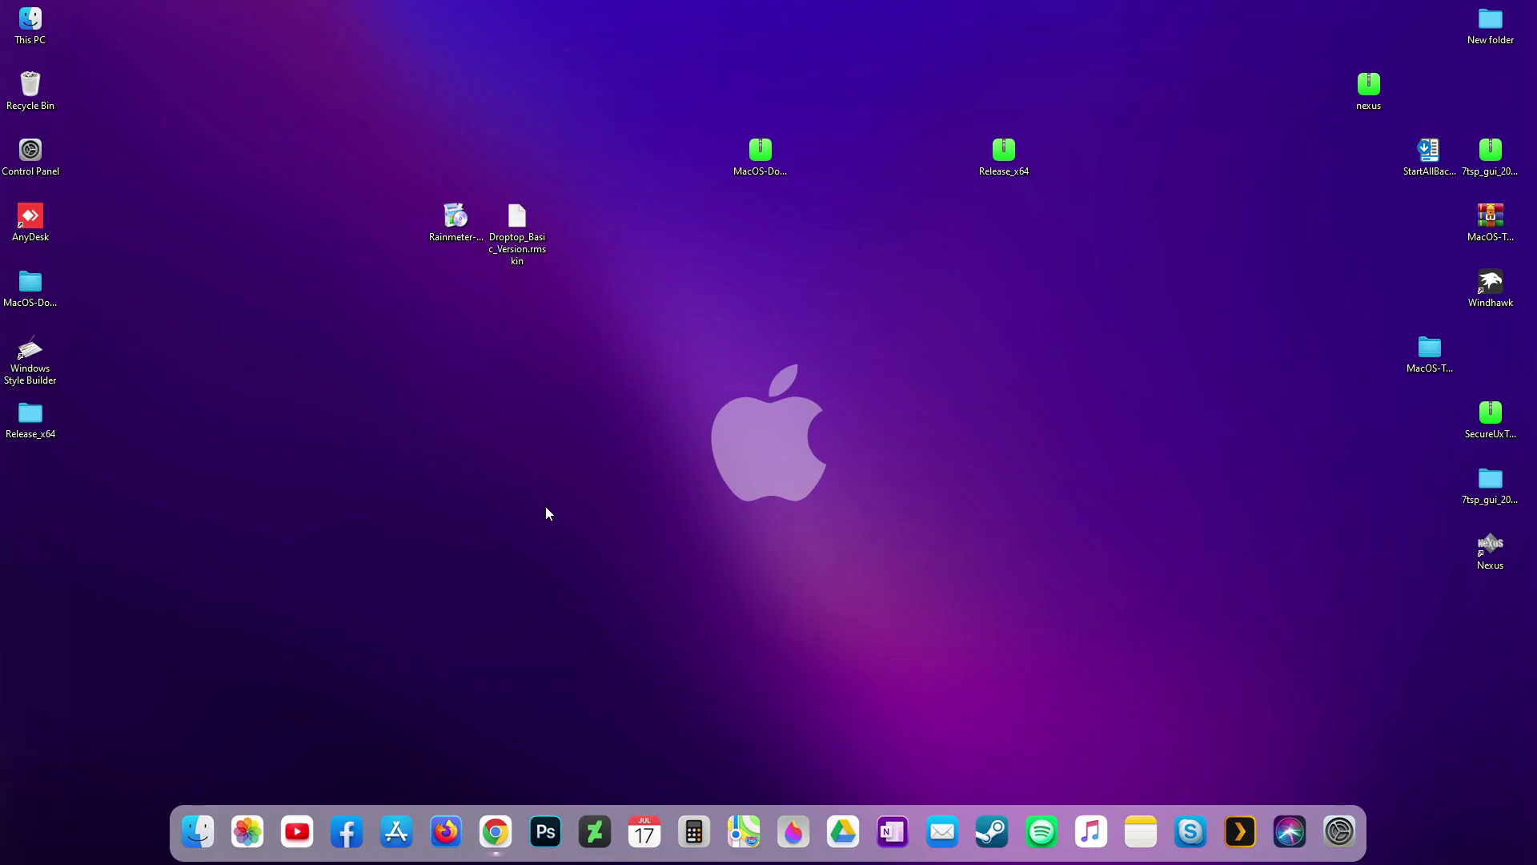
# Step: Install Rainmeter with English as the installer language and run it when setup finishes
pyautogui.click(453, 220)
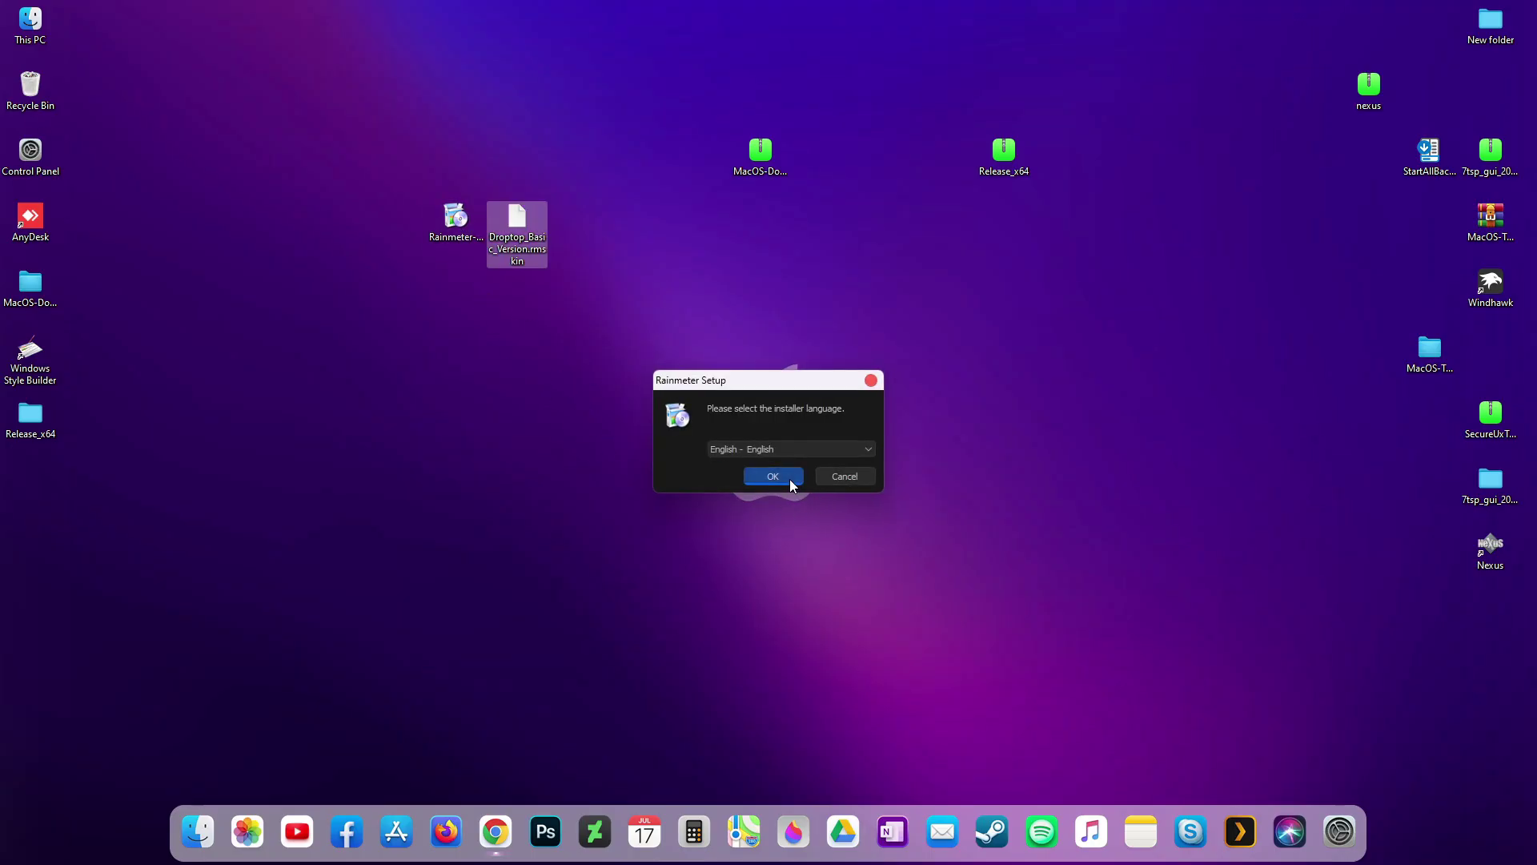
pyautogui.click(790, 478)
pyautogui.click(836, 570)
pyautogui.click(839, 570)
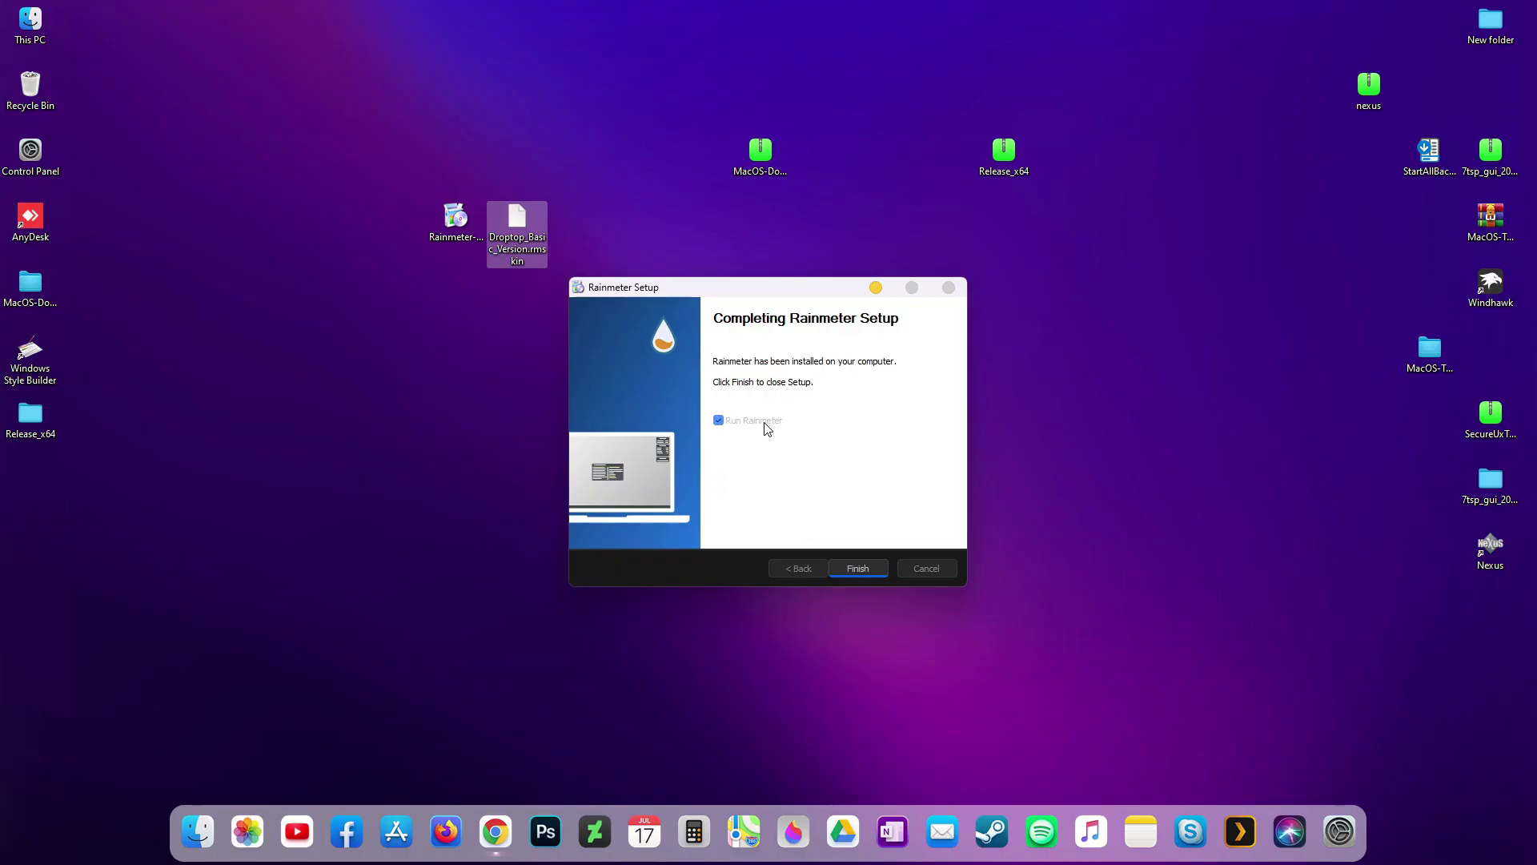
pyautogui.click(861, 568)
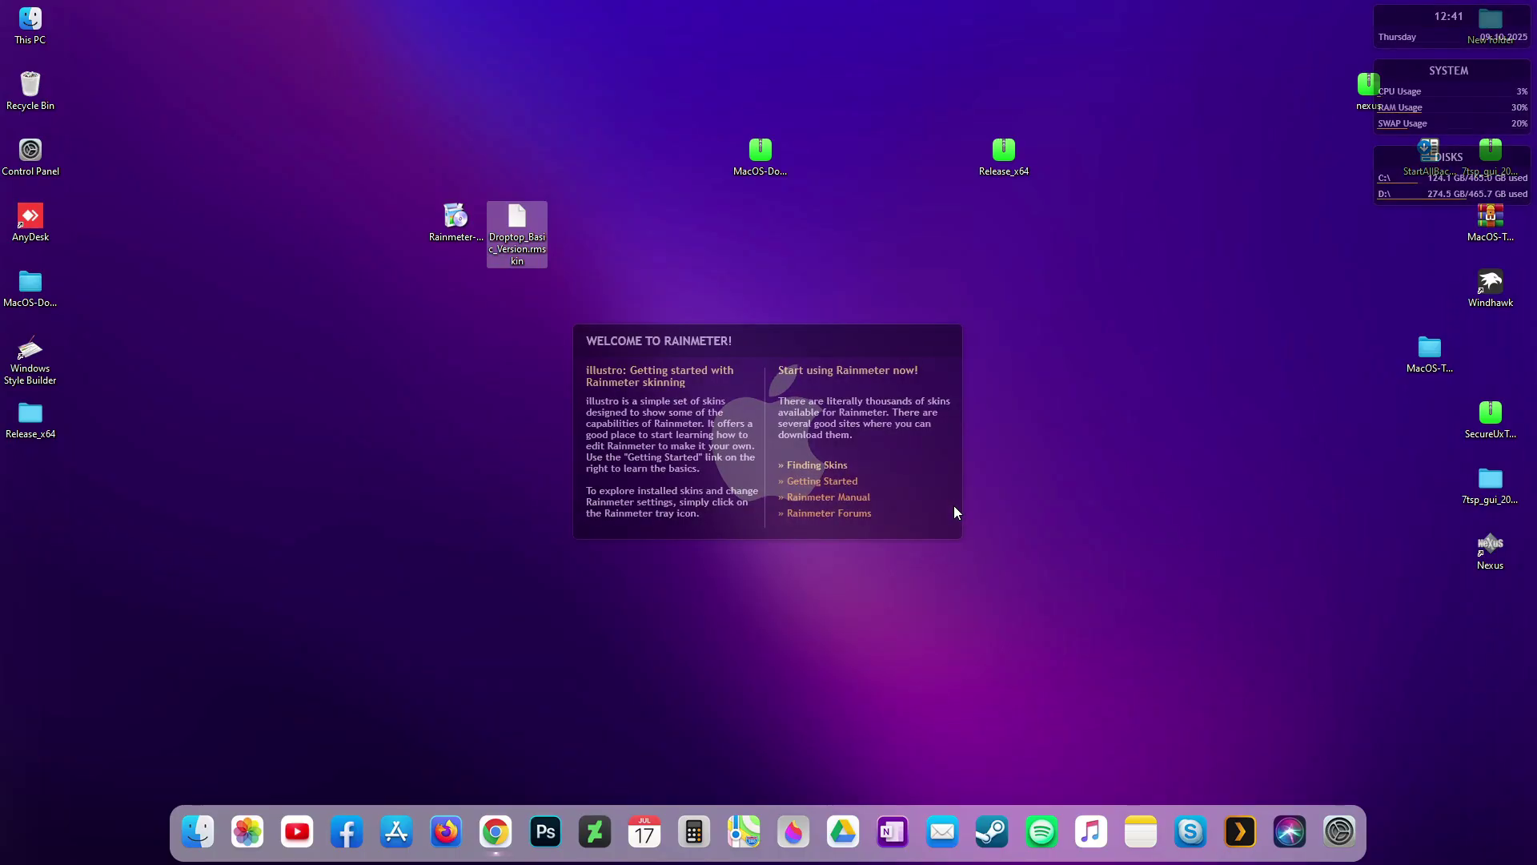
# Step: Unload the default illustro skins from the desktop: Welcome, Disk, System and Clock
pyautogui.rightClick(881, 437)
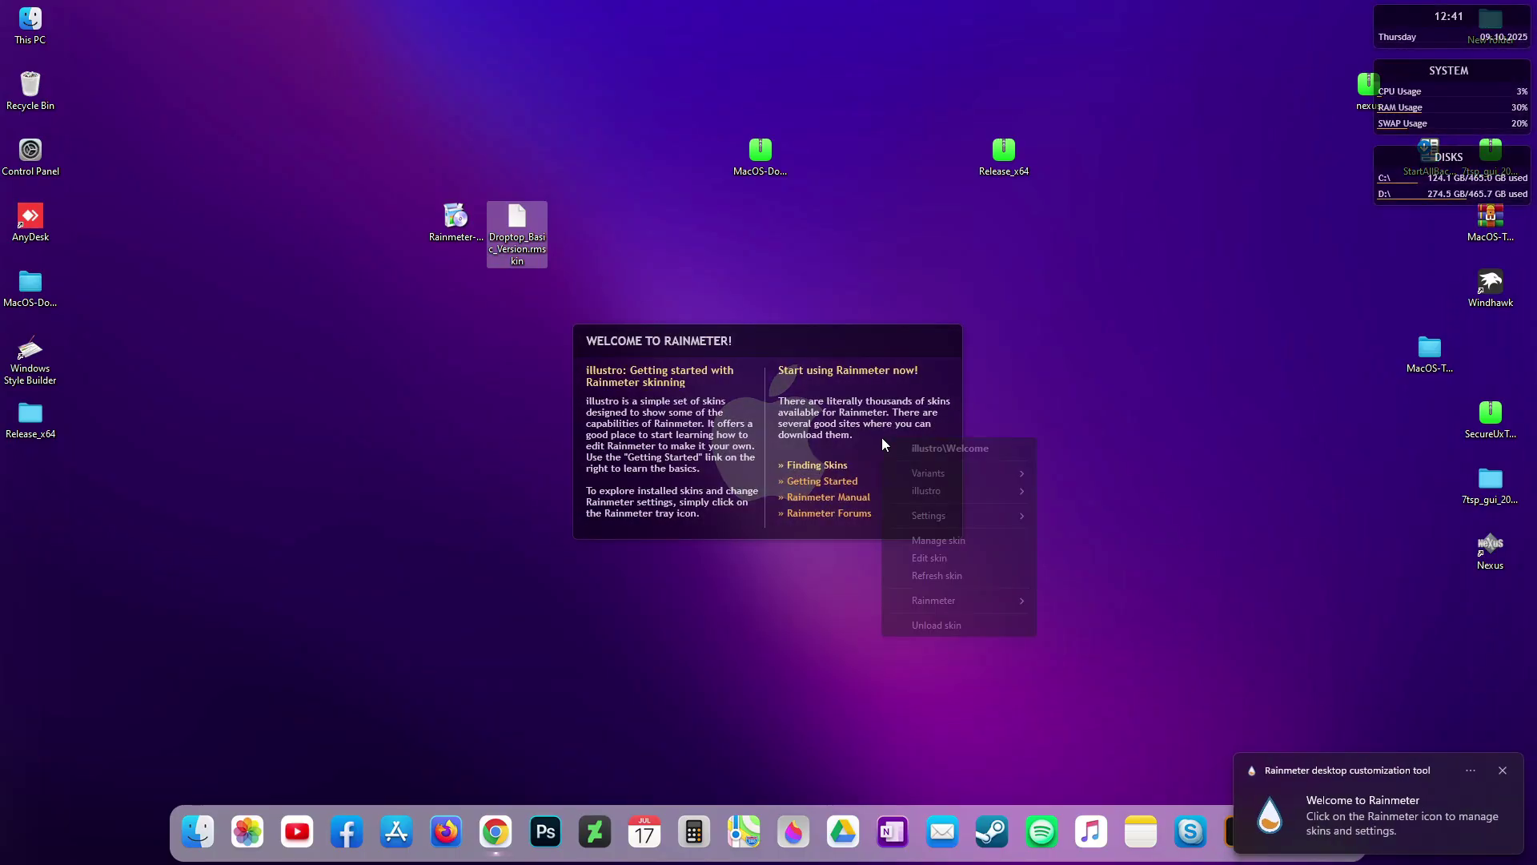
pyautogui.click(958, 626)
pyautogui.rightClick(1402, 186)
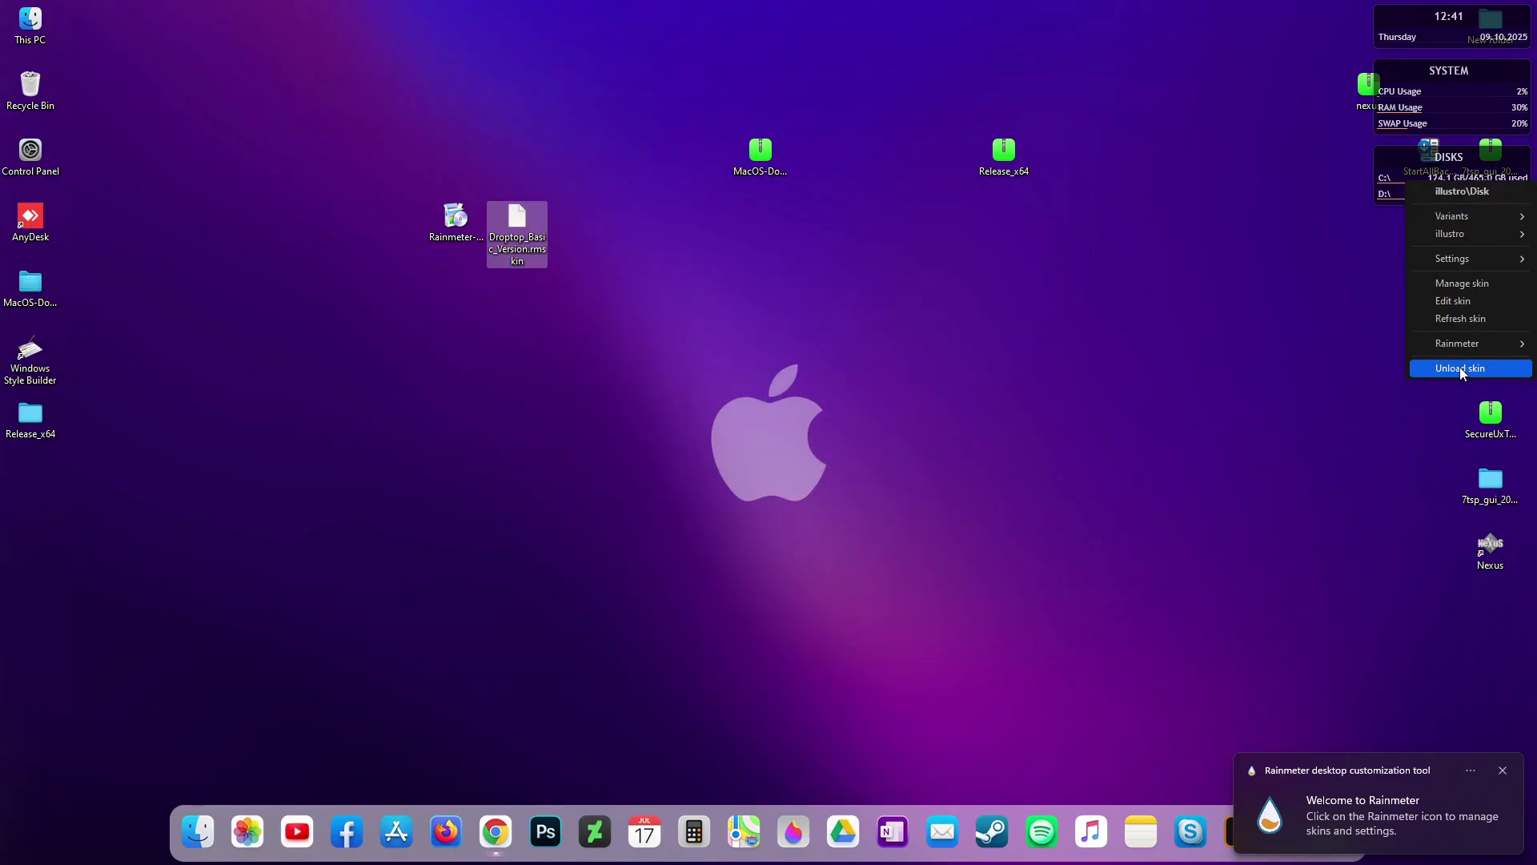
pyautogui.click(1454, 367)
pyautogui.rightClick(1397, 97)
pyautogui.click(1462, 284)
pyautogui.rightClick(1403, 16)
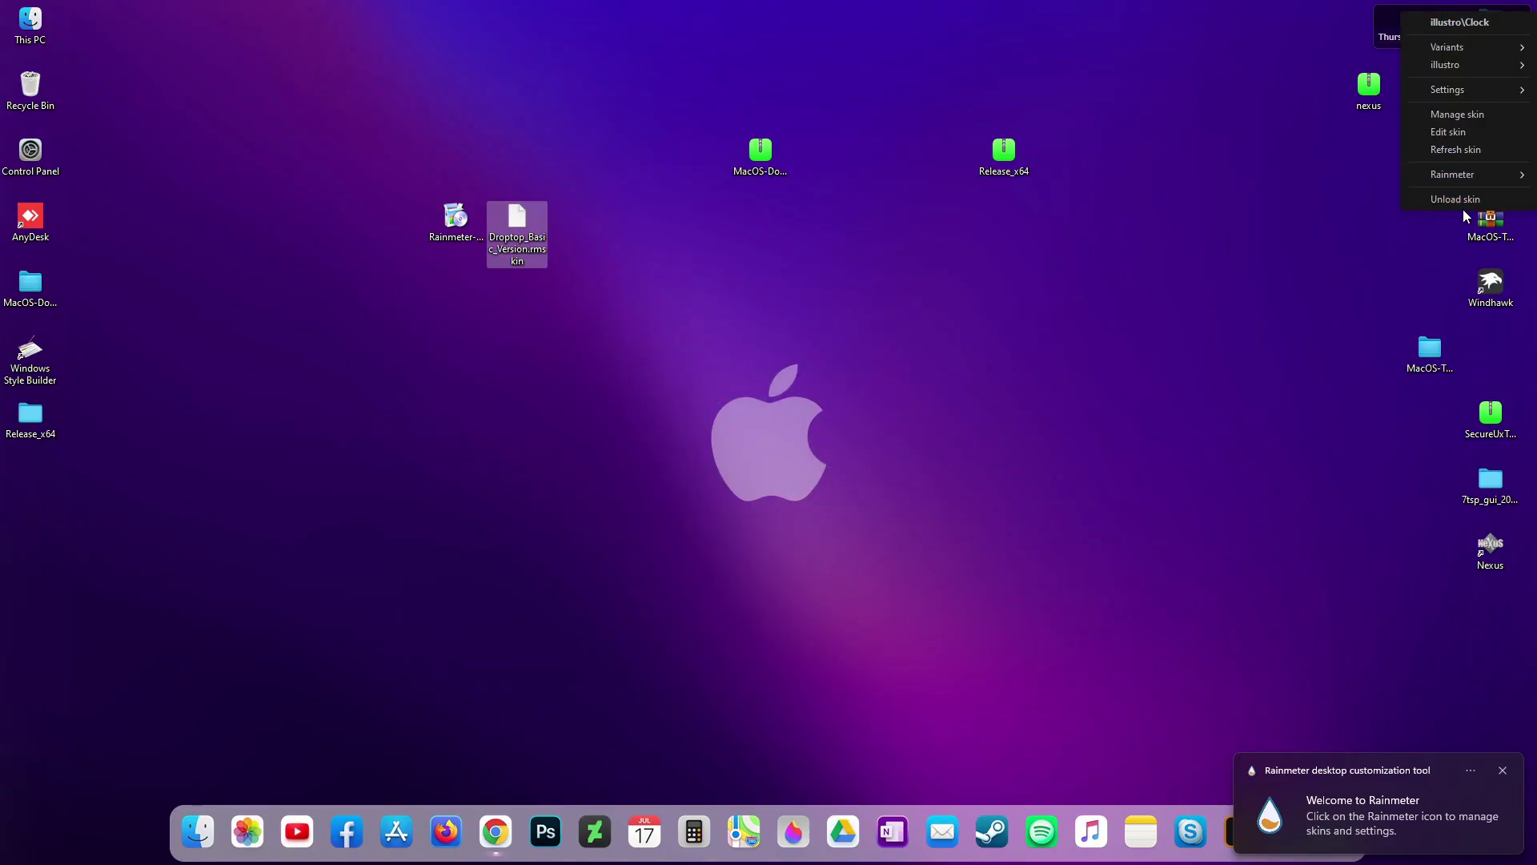
pyautogui.click(1465, 205)
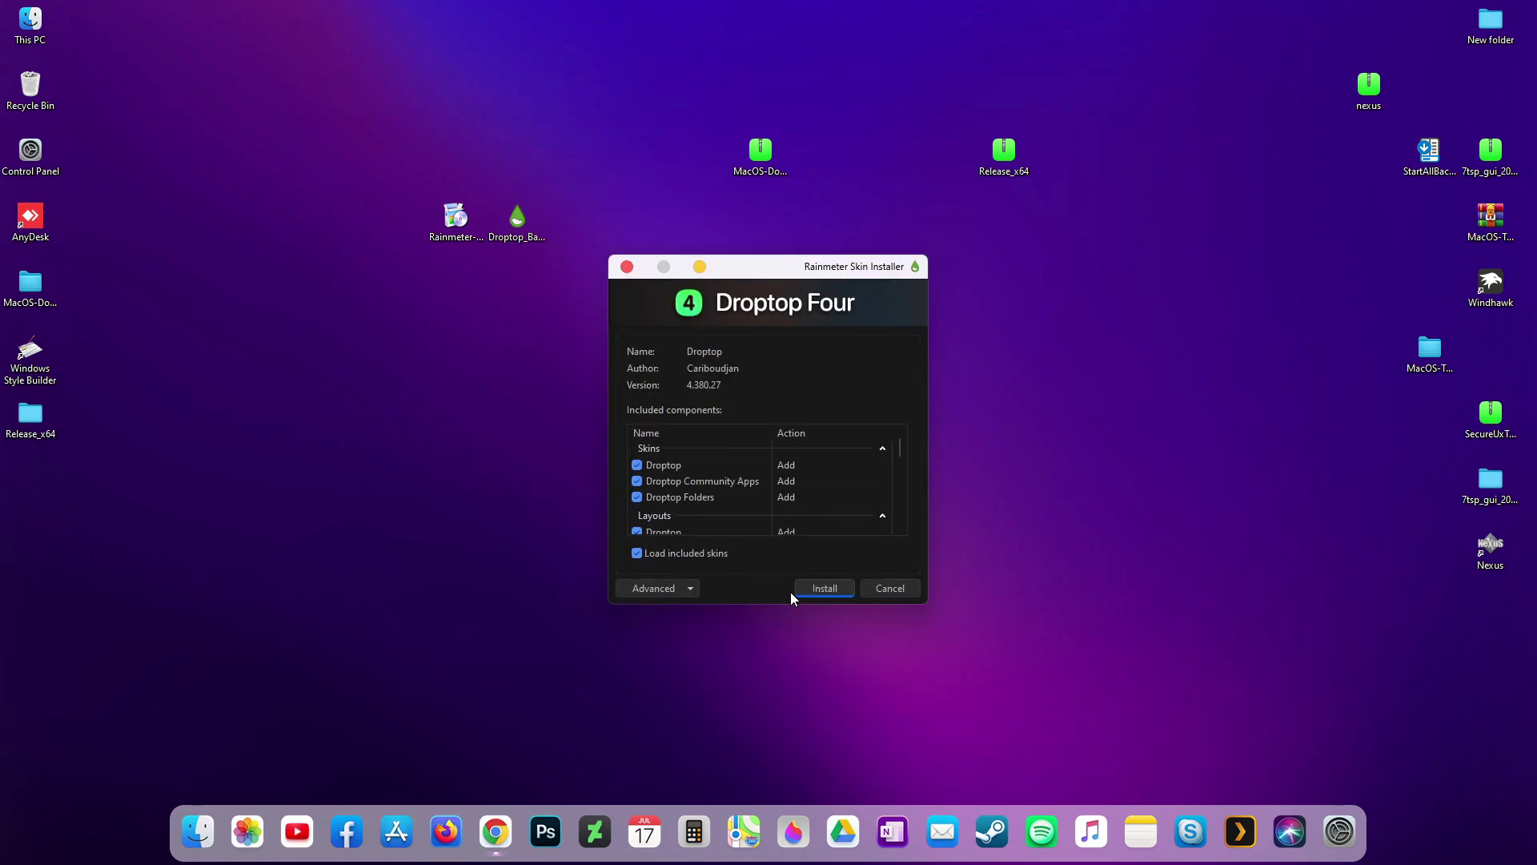
# Step: Install the Droptop skin package with its included skins loaded, and set its language to English (United States)
pyautogui.click(815, 589)
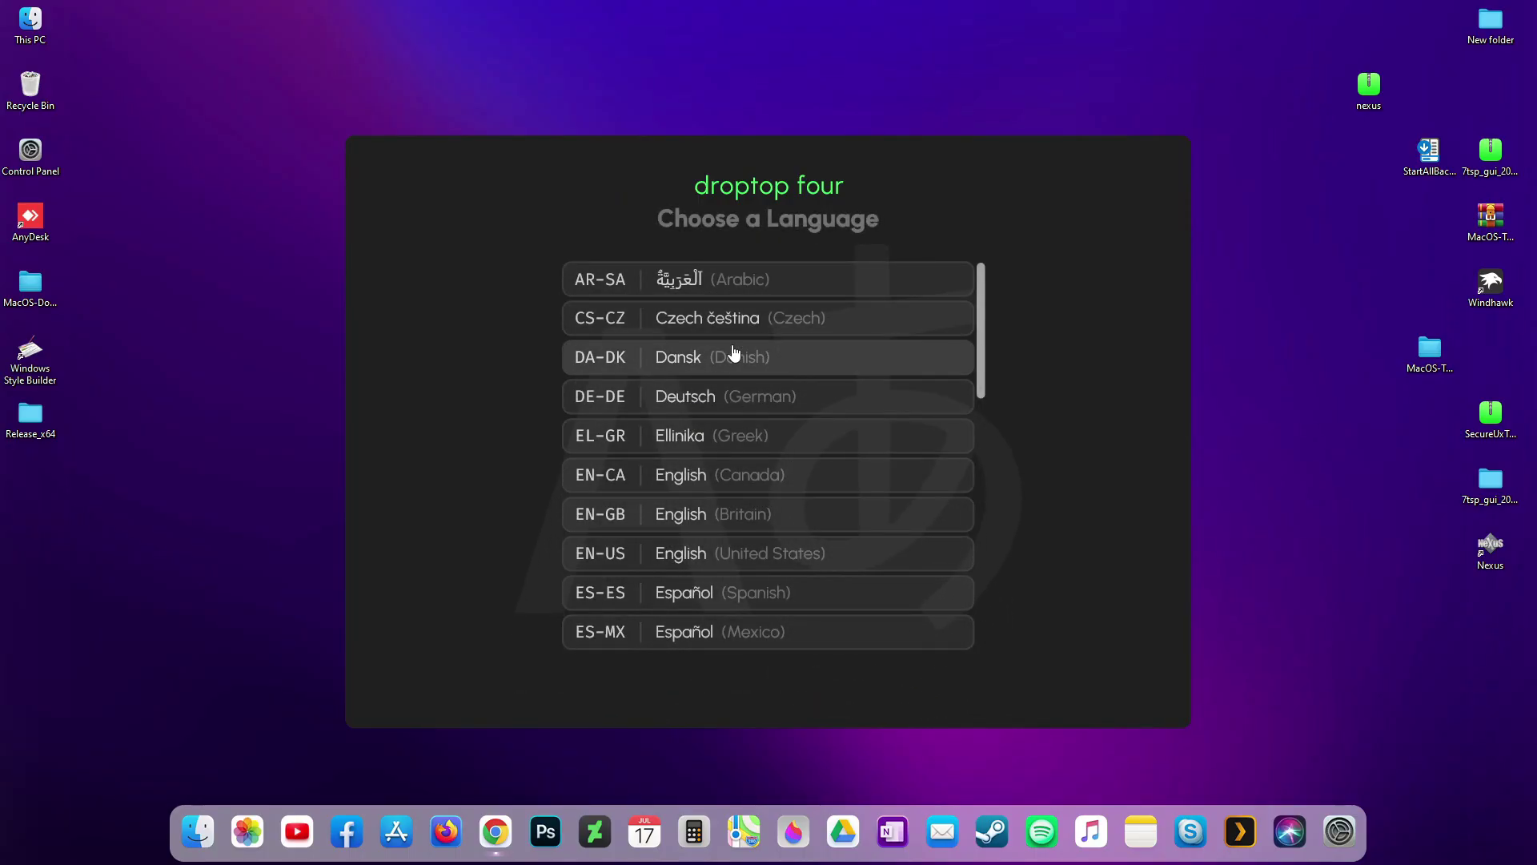
pyautogui.click(799, 552)
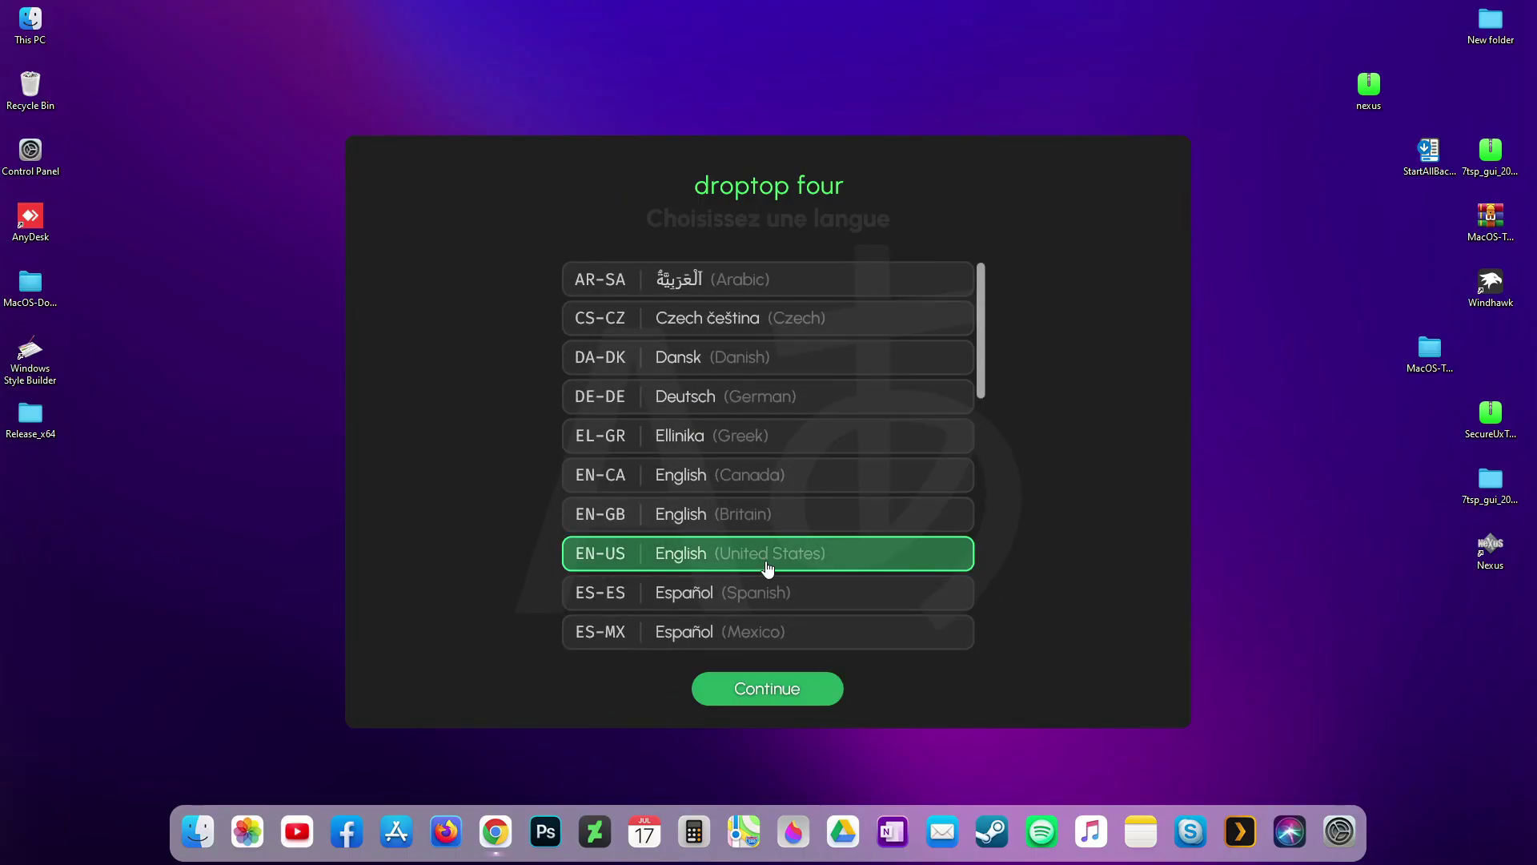
pyautogui.click(770, 690)
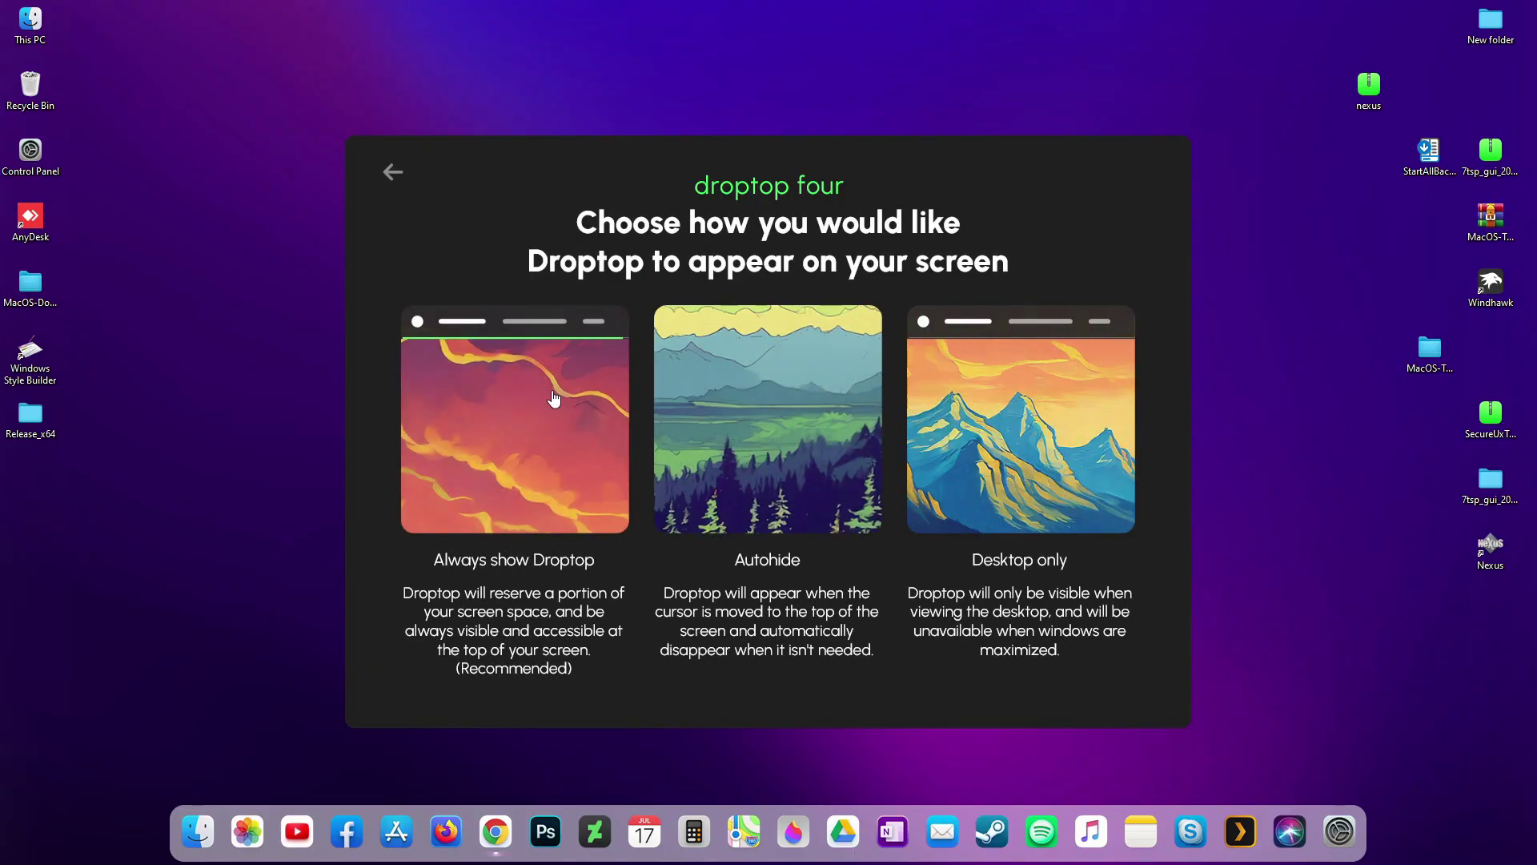
# Step: Set Droptop to always show on the screen and choose Desktop as the device type, leaving the Gmail and weather fields unfilled
pyautogui.click(518, 454)
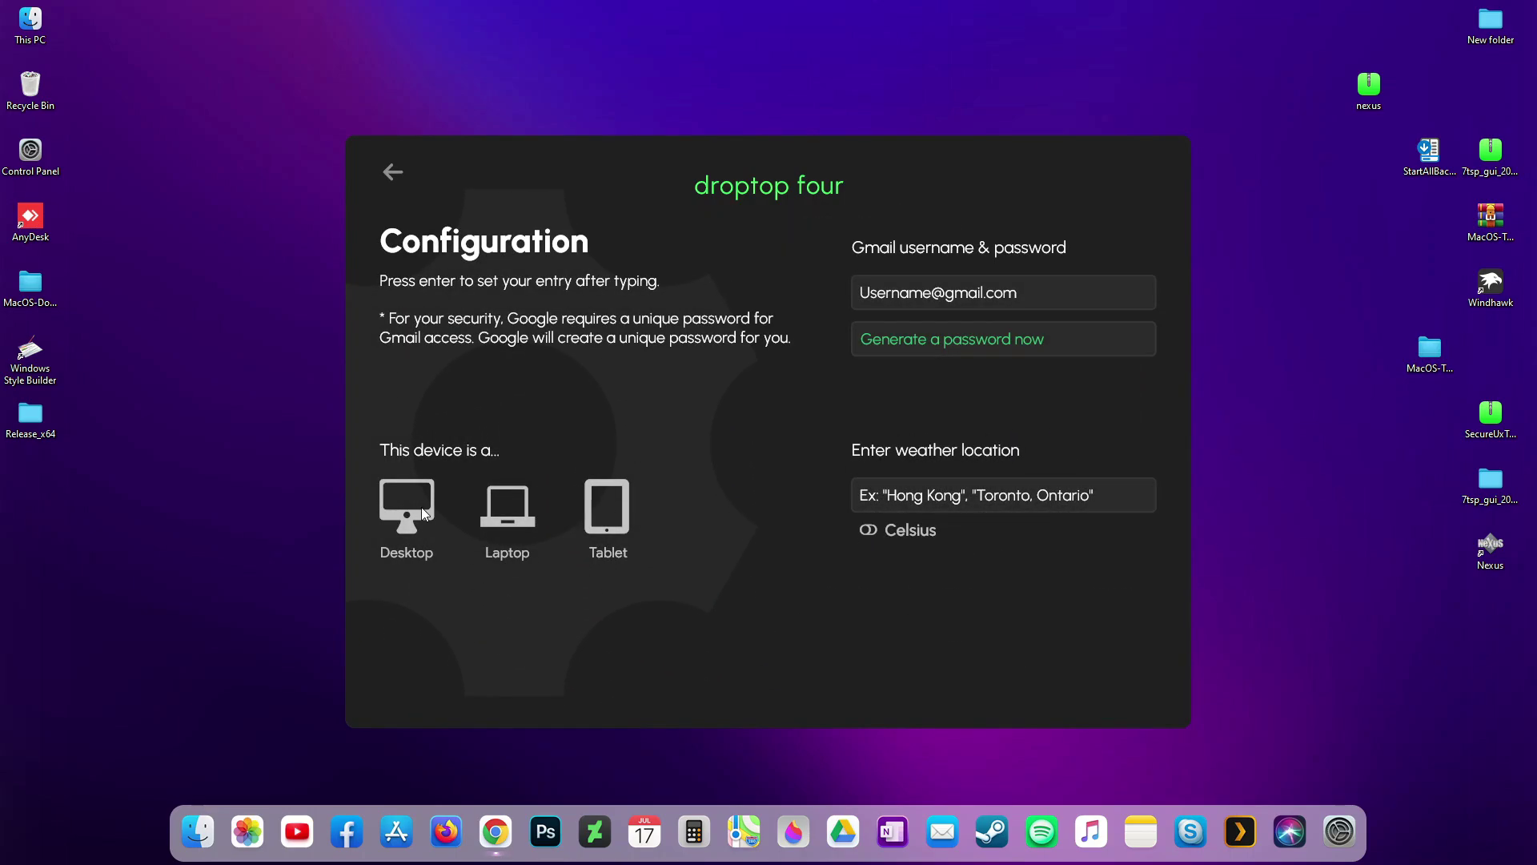
pyautogui.click(421, 508)
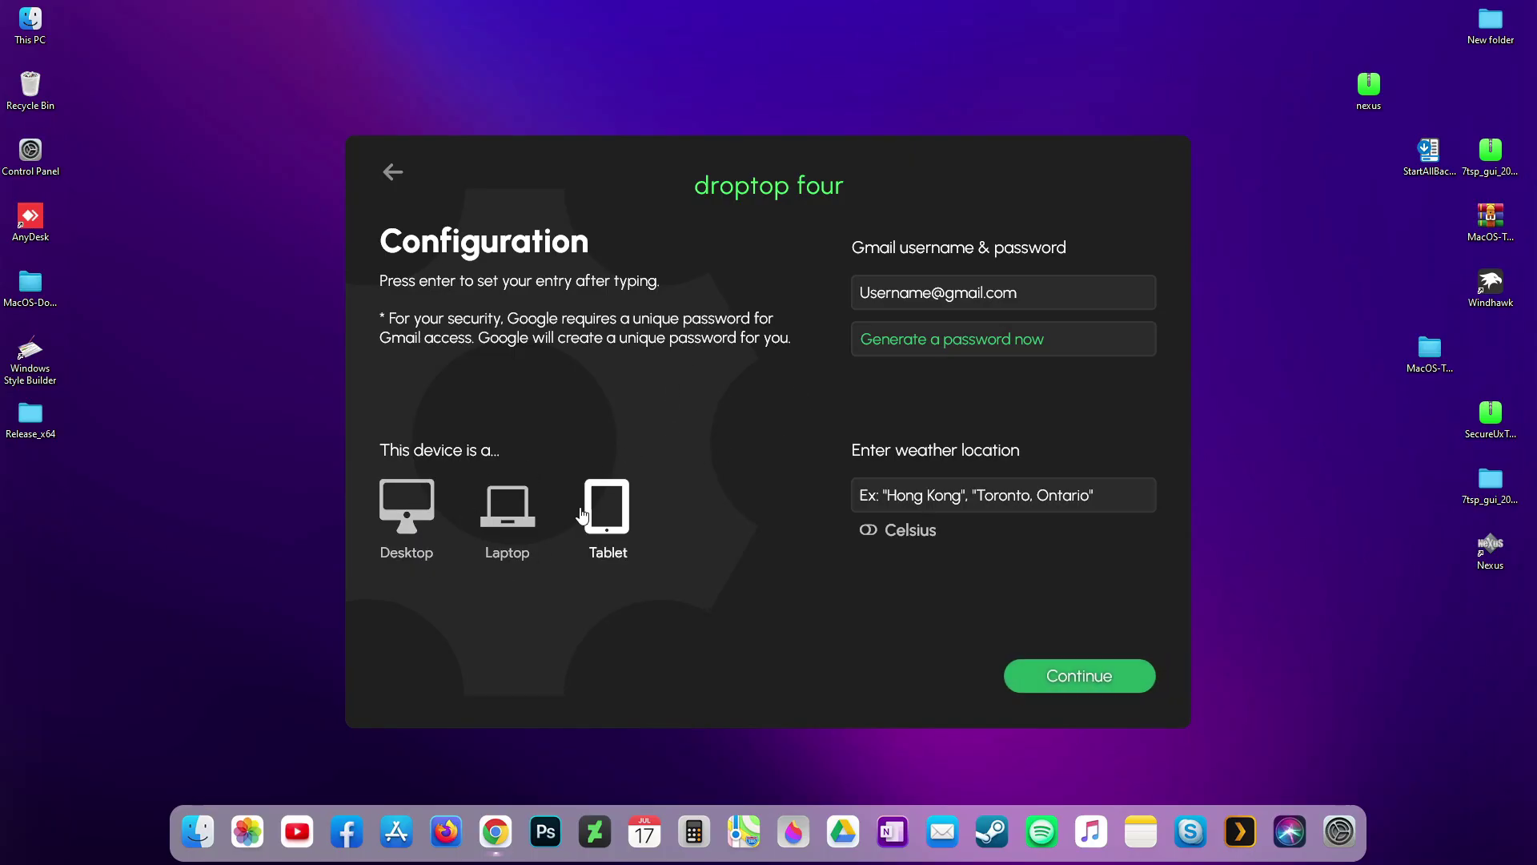
pyautogui.click(421, 517)
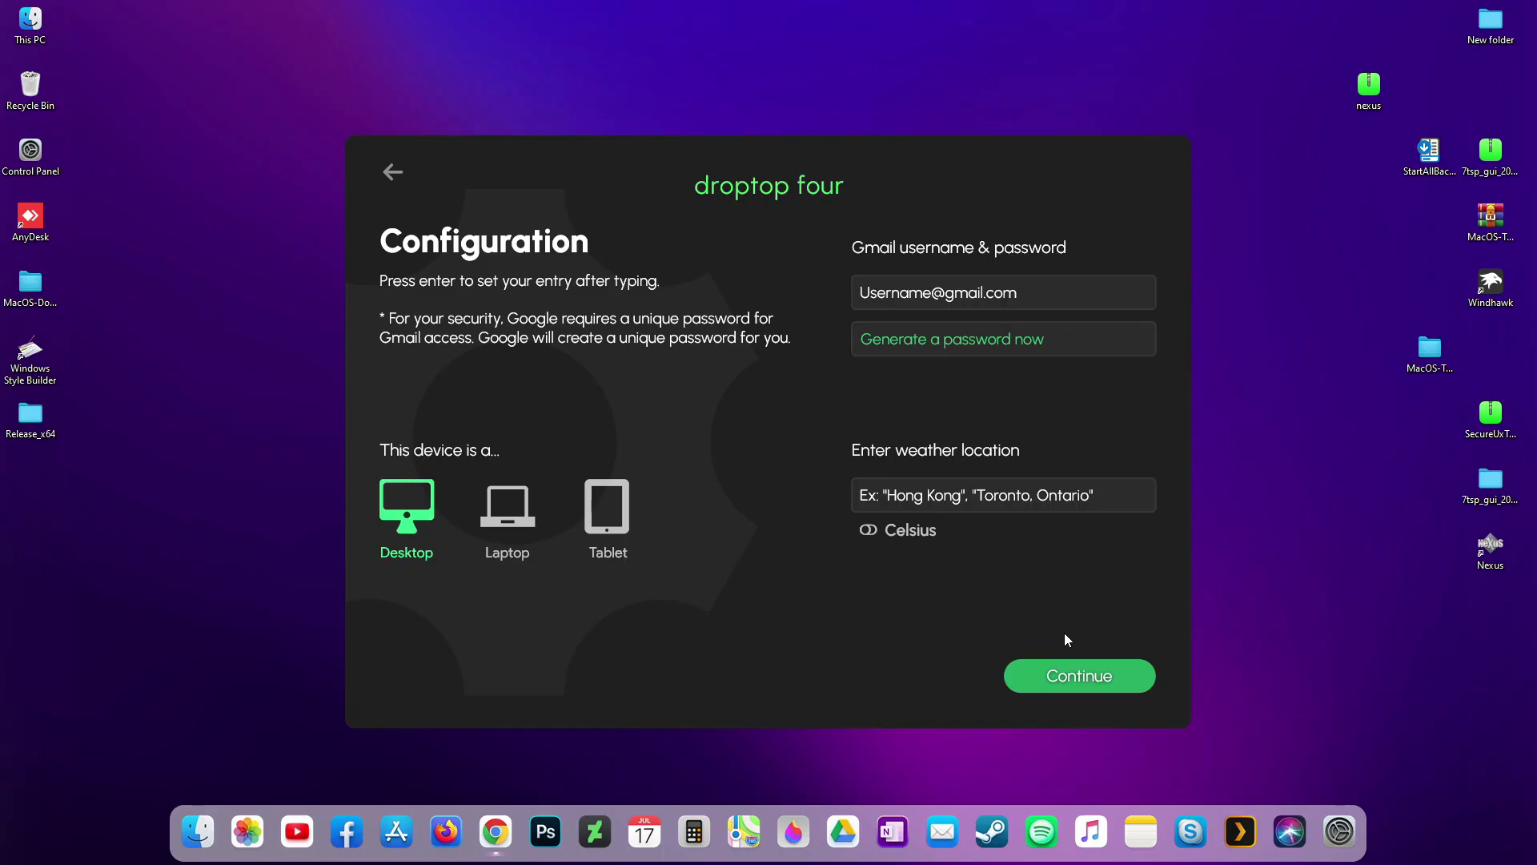
pyautogui.click(1094, 675)
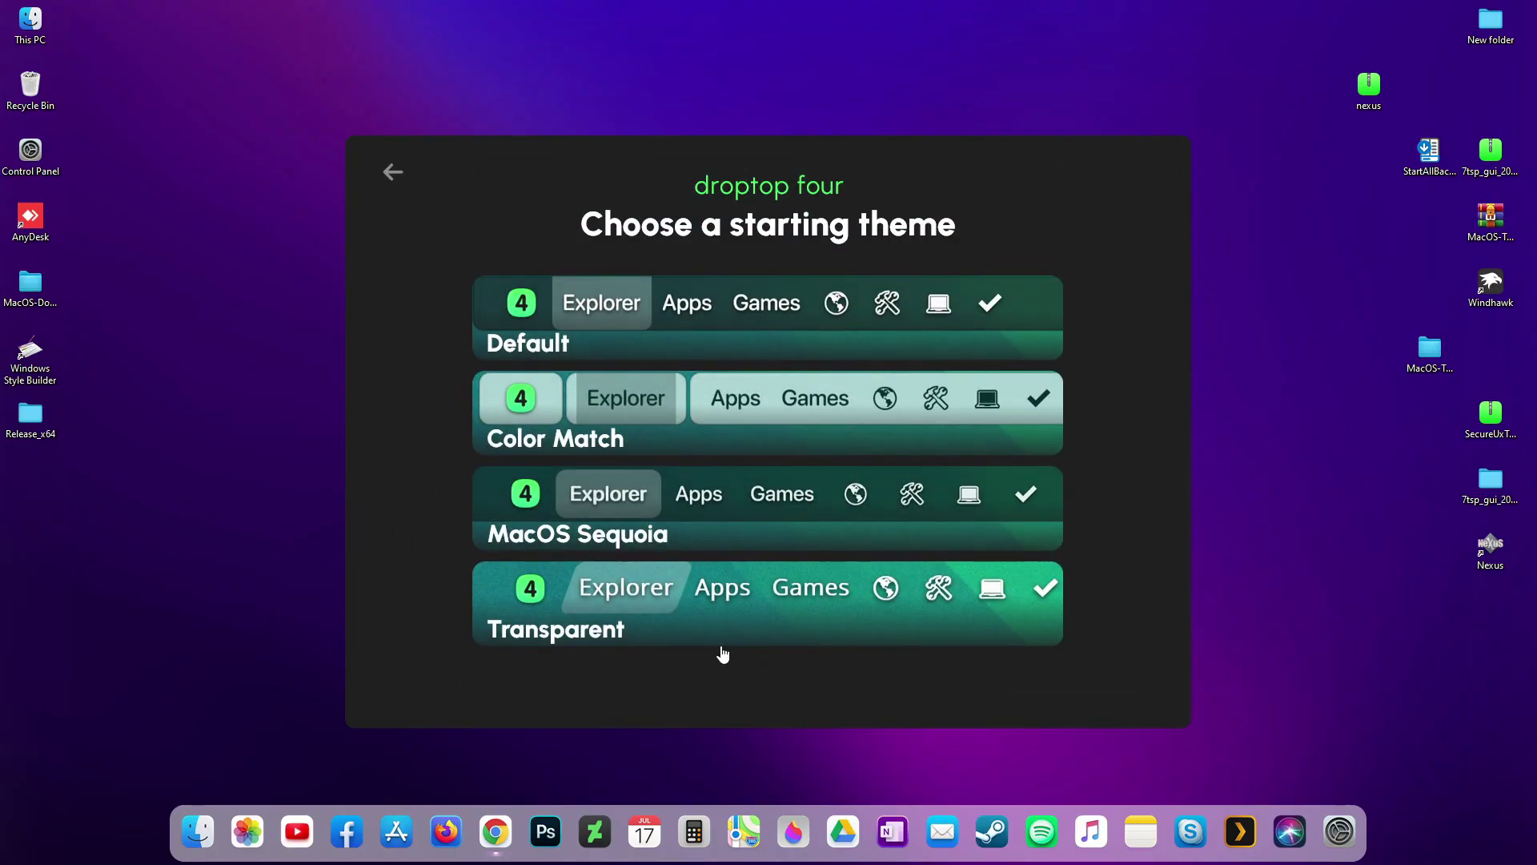
# Step: Choose the MacOS Sequoia starting theme and finish the Droptop setup without the supporter version or the rest of the tutorial
pyautogui.click(582, 541)
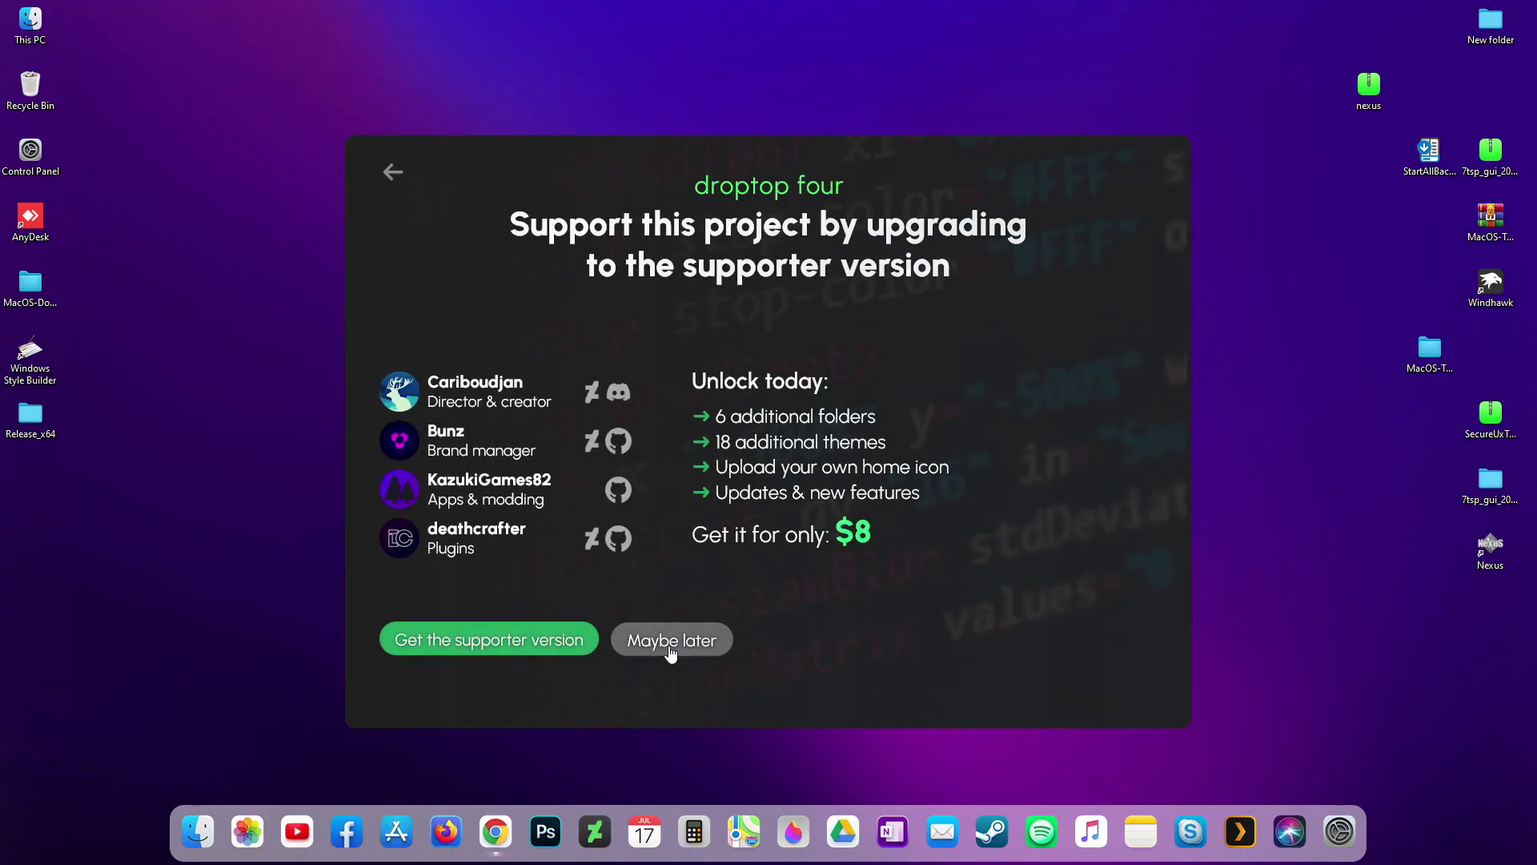
pyautogui.click(671, 641)
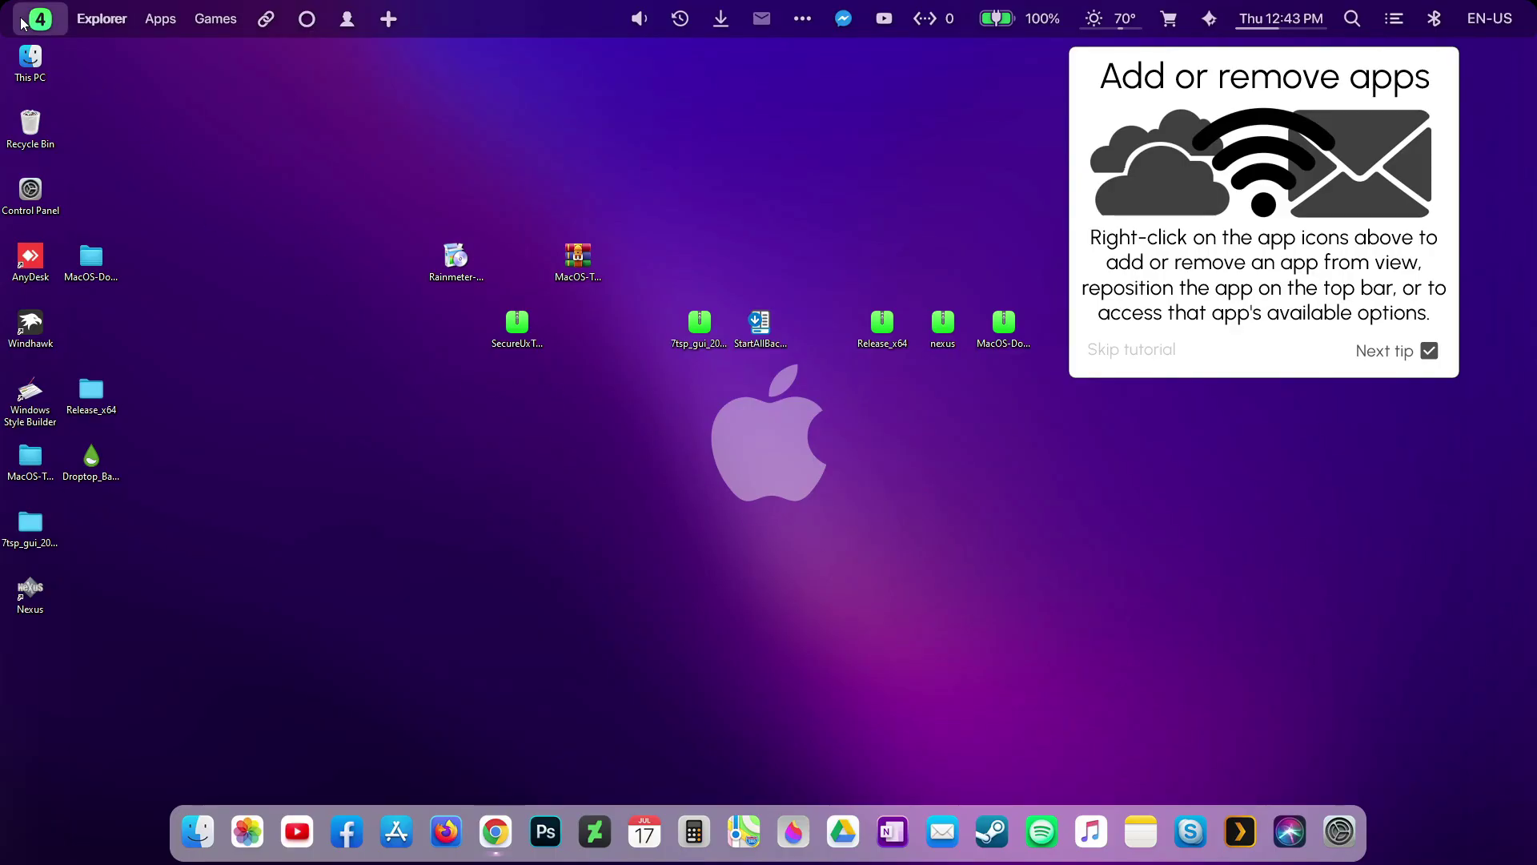
pyautogui.click(1380, 352)
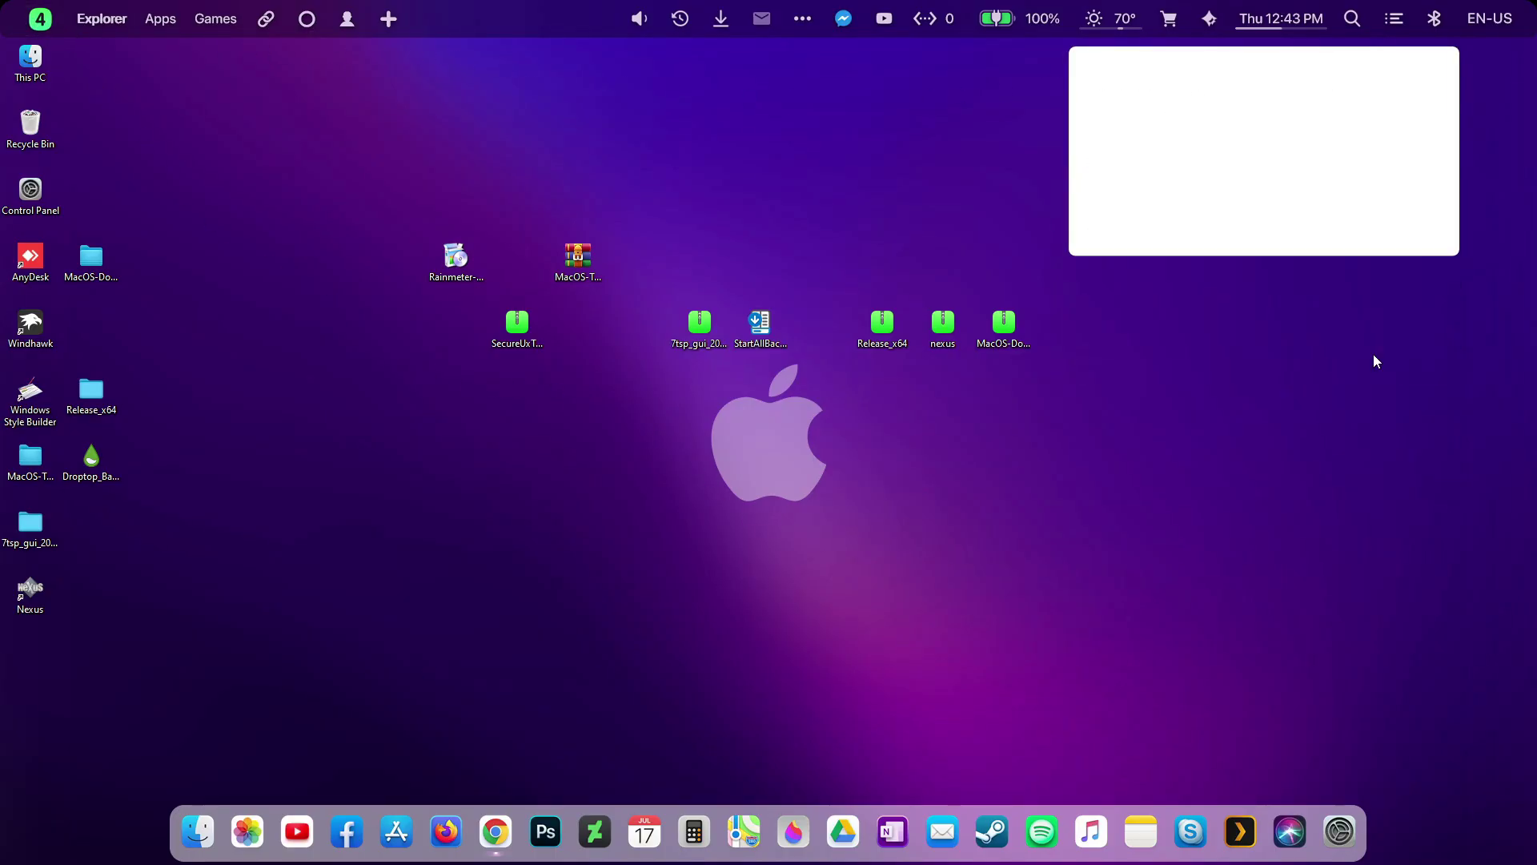
pyautogui.click(555, 353)
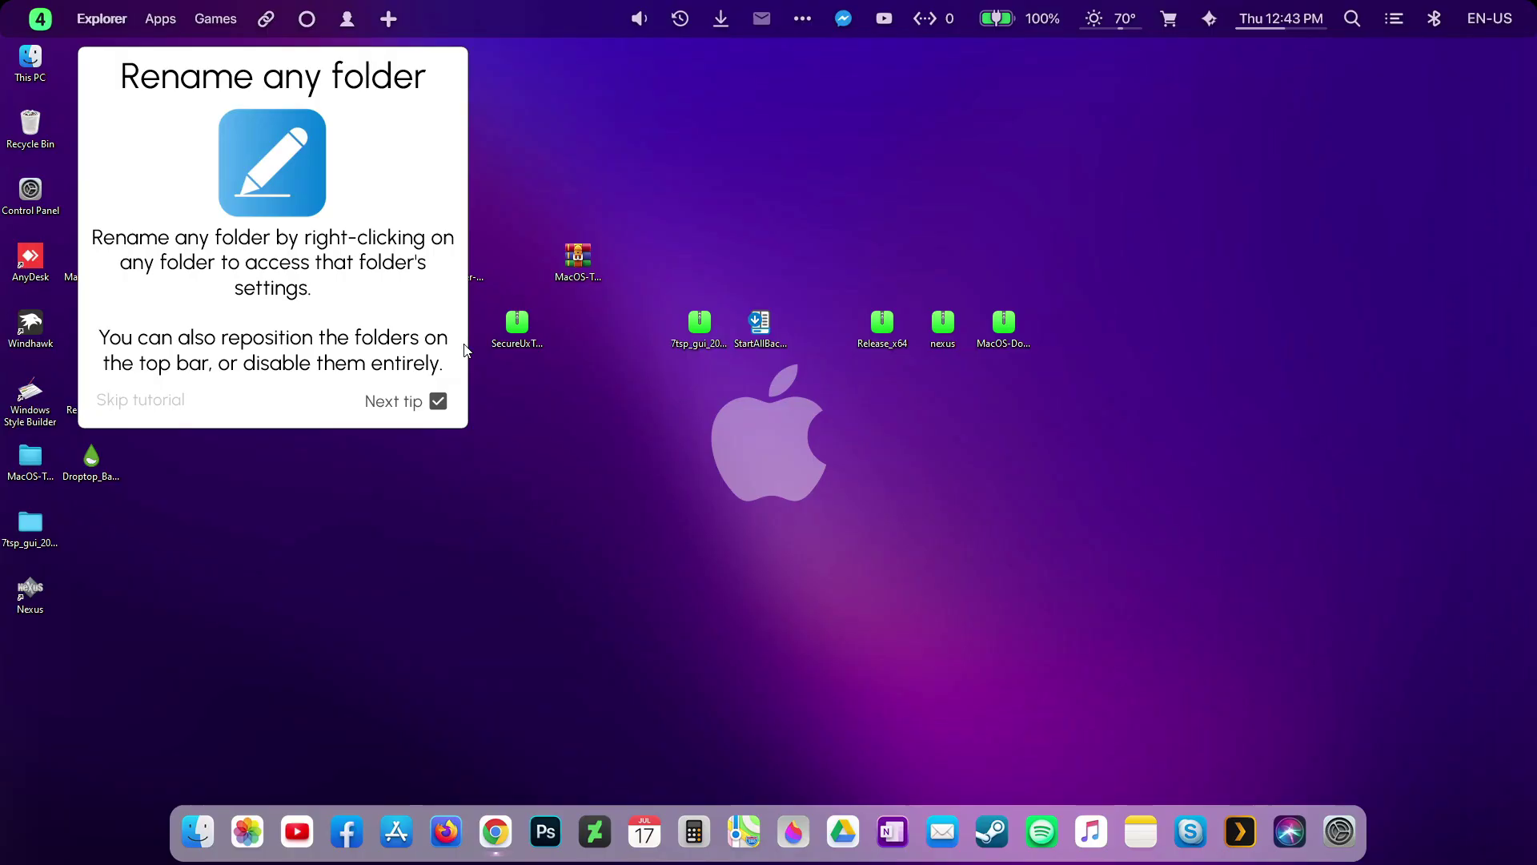
pyautogui.click(164, 402)
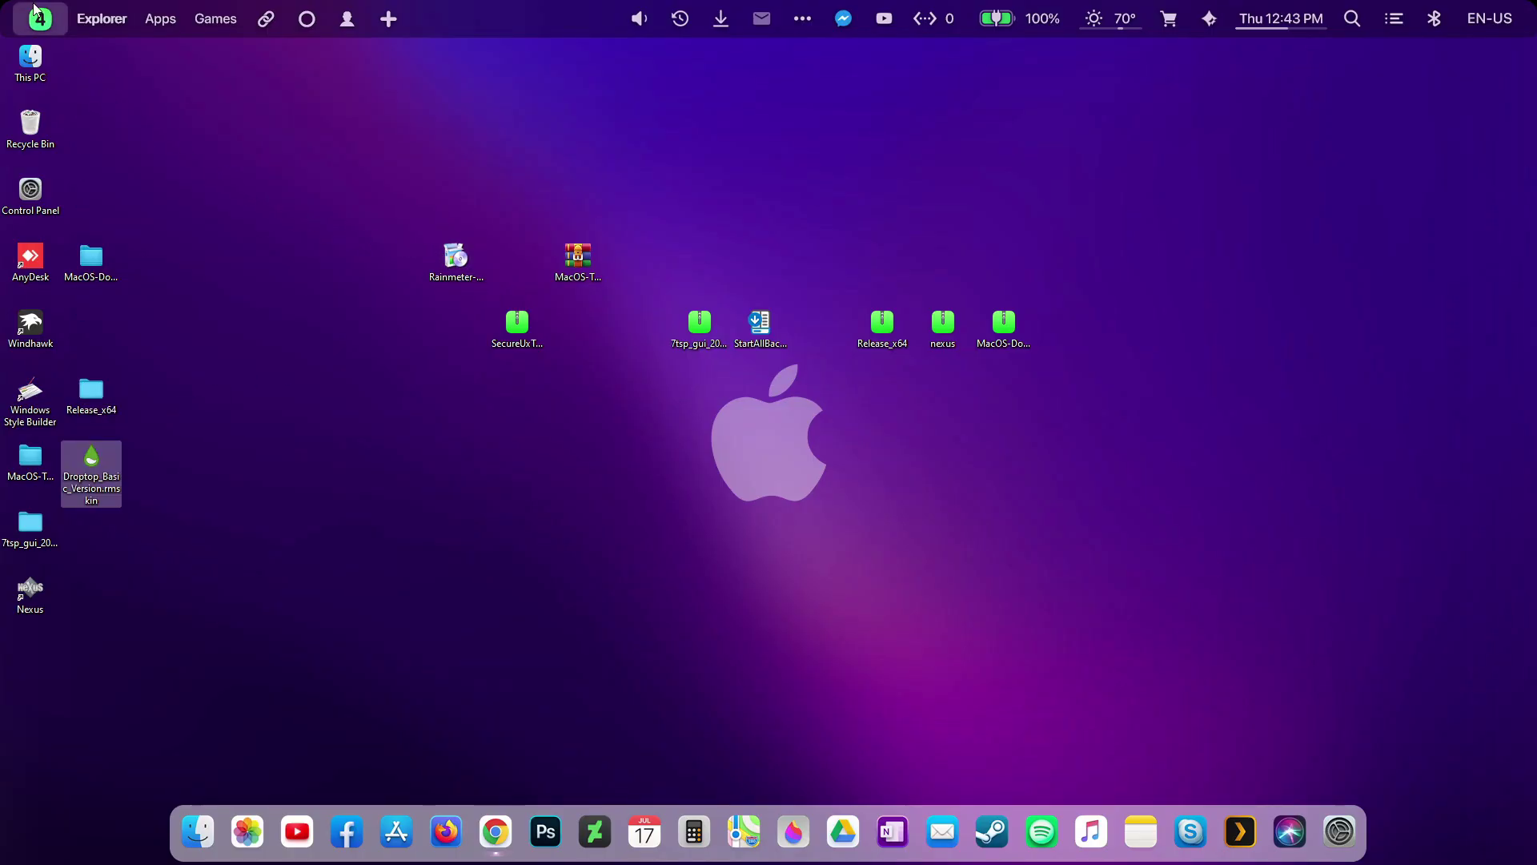
# Step: Set Droptop's home icon to the rainbow Apple logo from the product logos, trying the outlined Apple logo for comparison
pyautogui.click(48, 24)
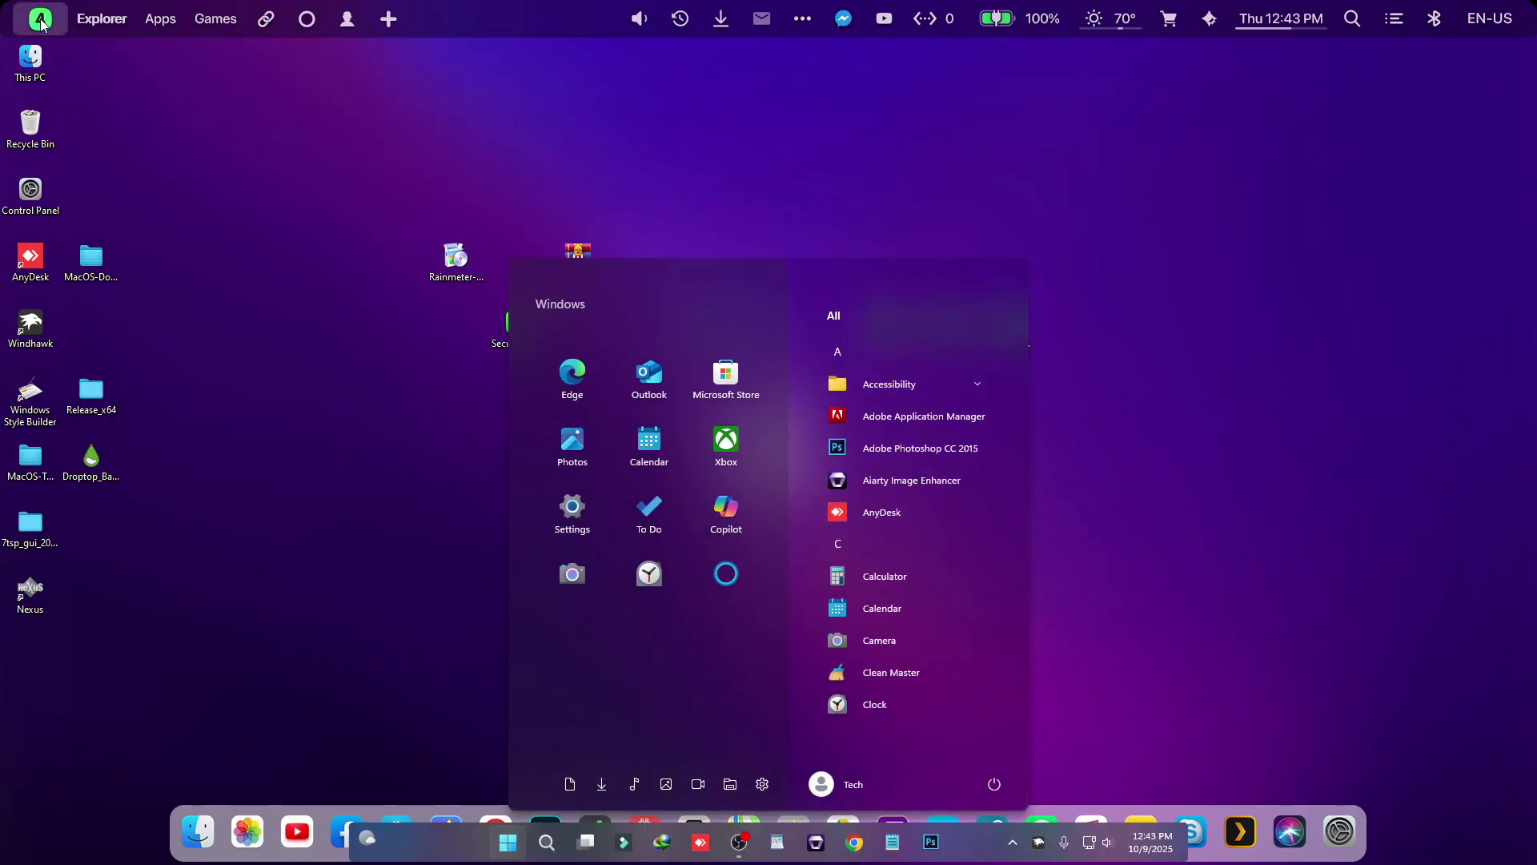
pyautogui.click(45, 25)
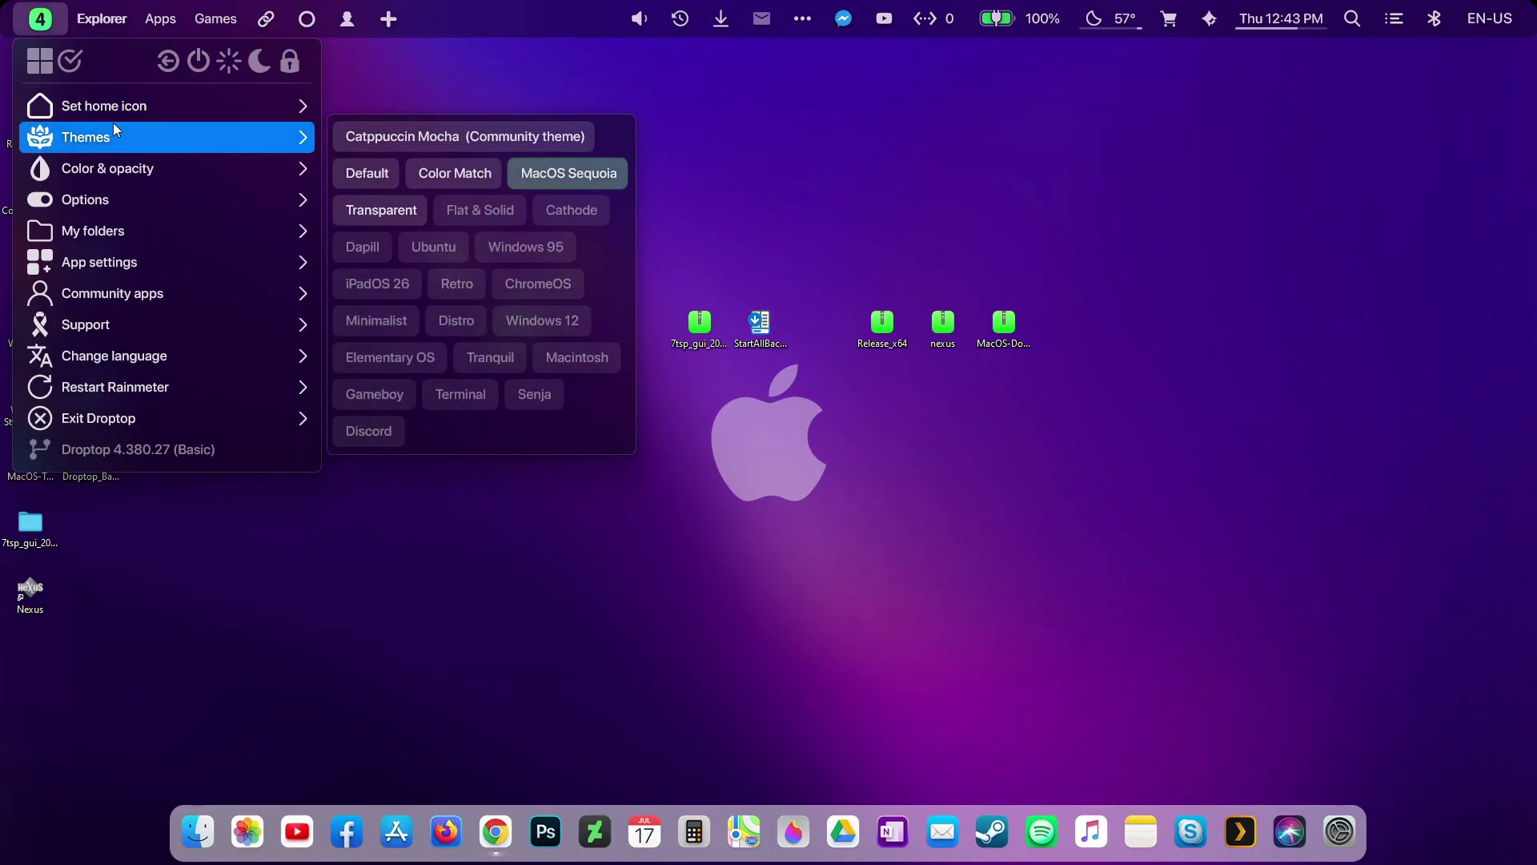
pyautogui.moveTo(122, 105)
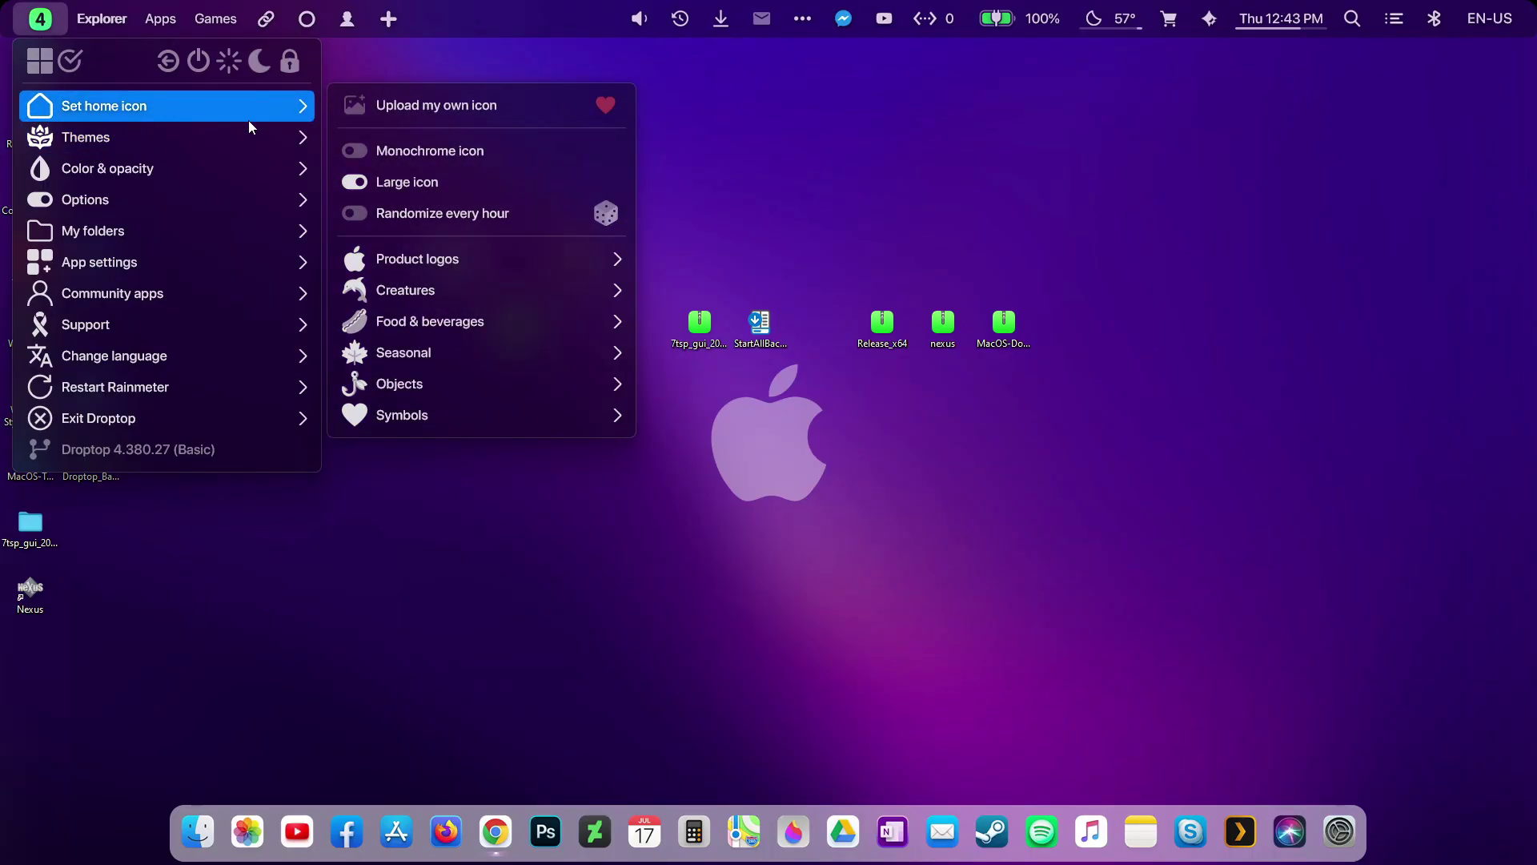
pyautogui.moveTo(448, 259)
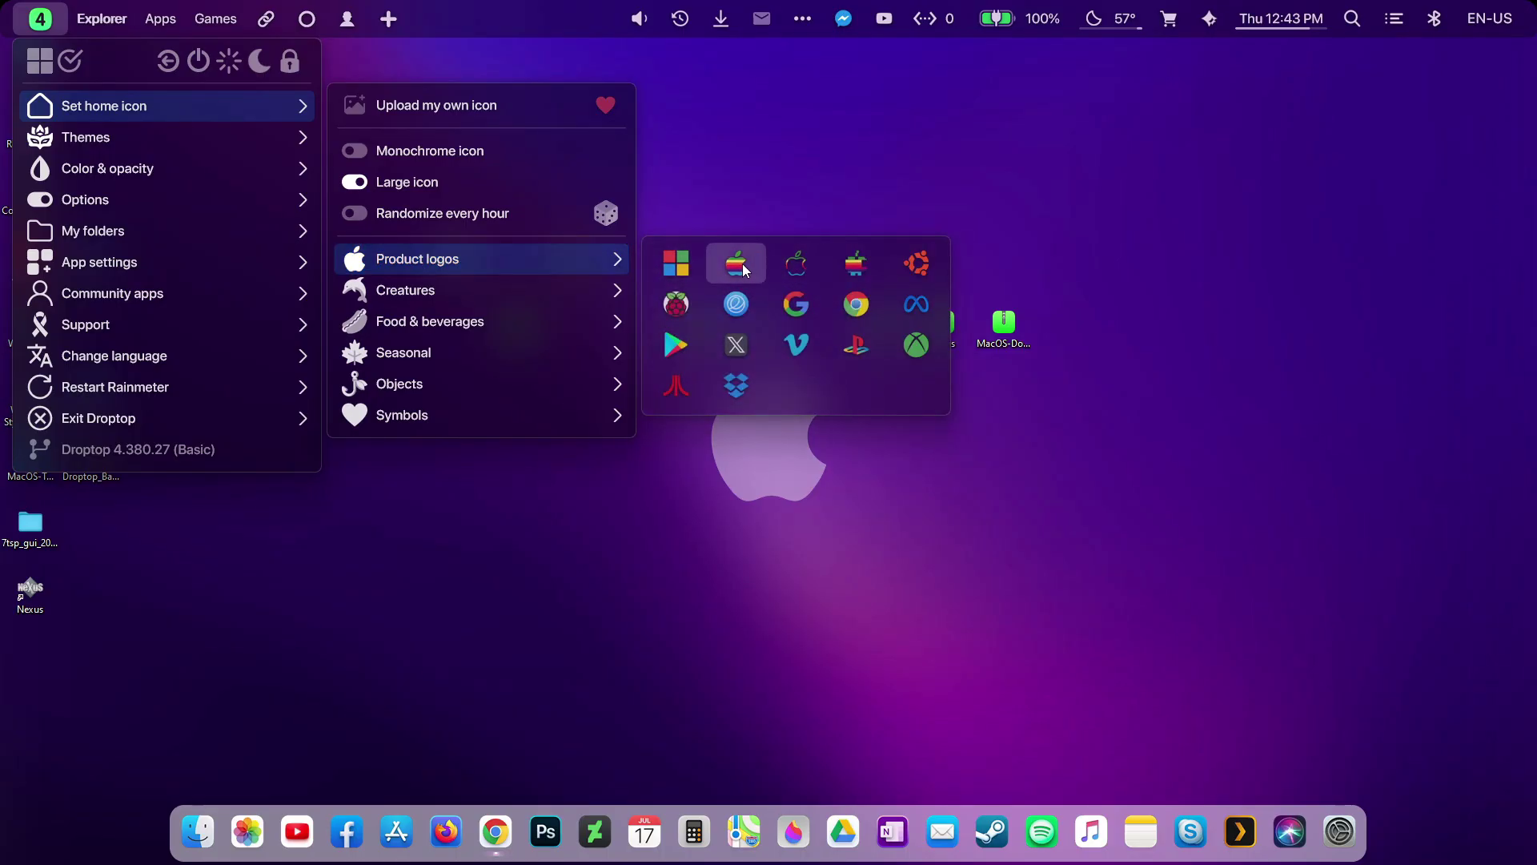
pyautogui.click(743, 262)
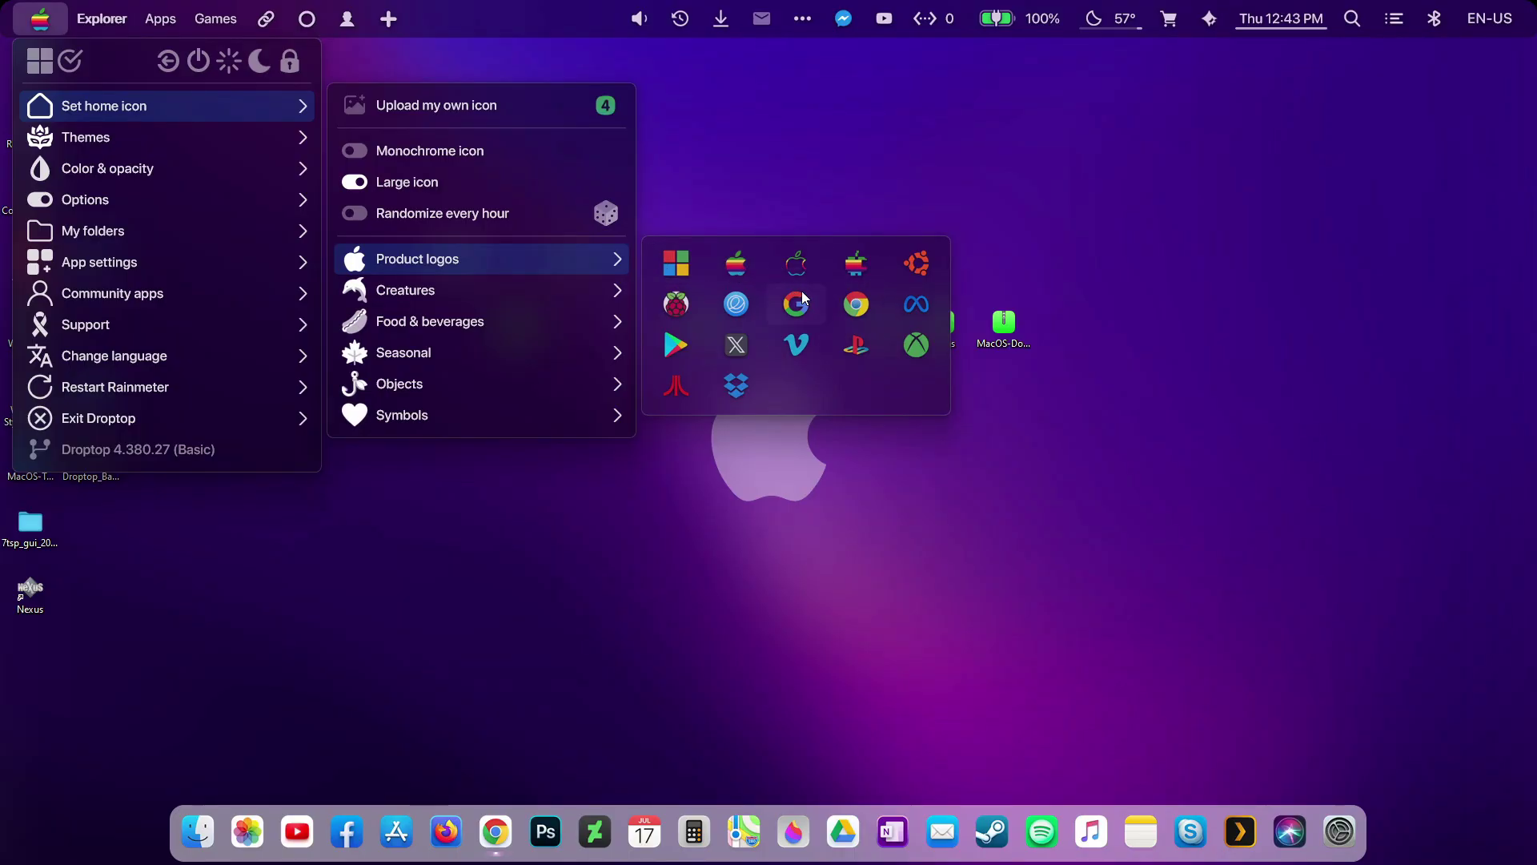
pyautogui.click(806, 264)
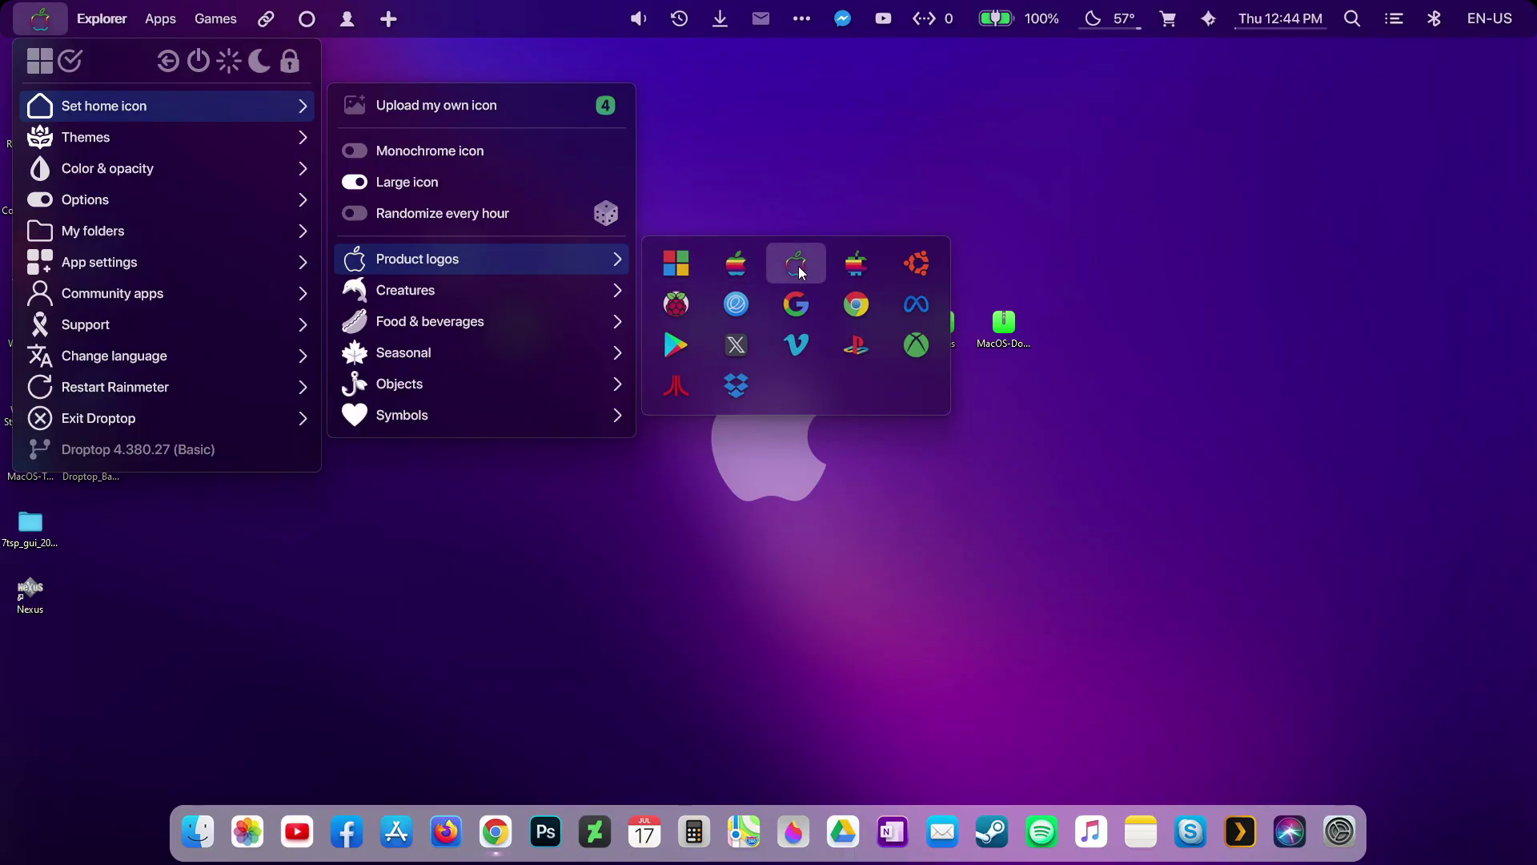
pyautogui.click(741, 267)
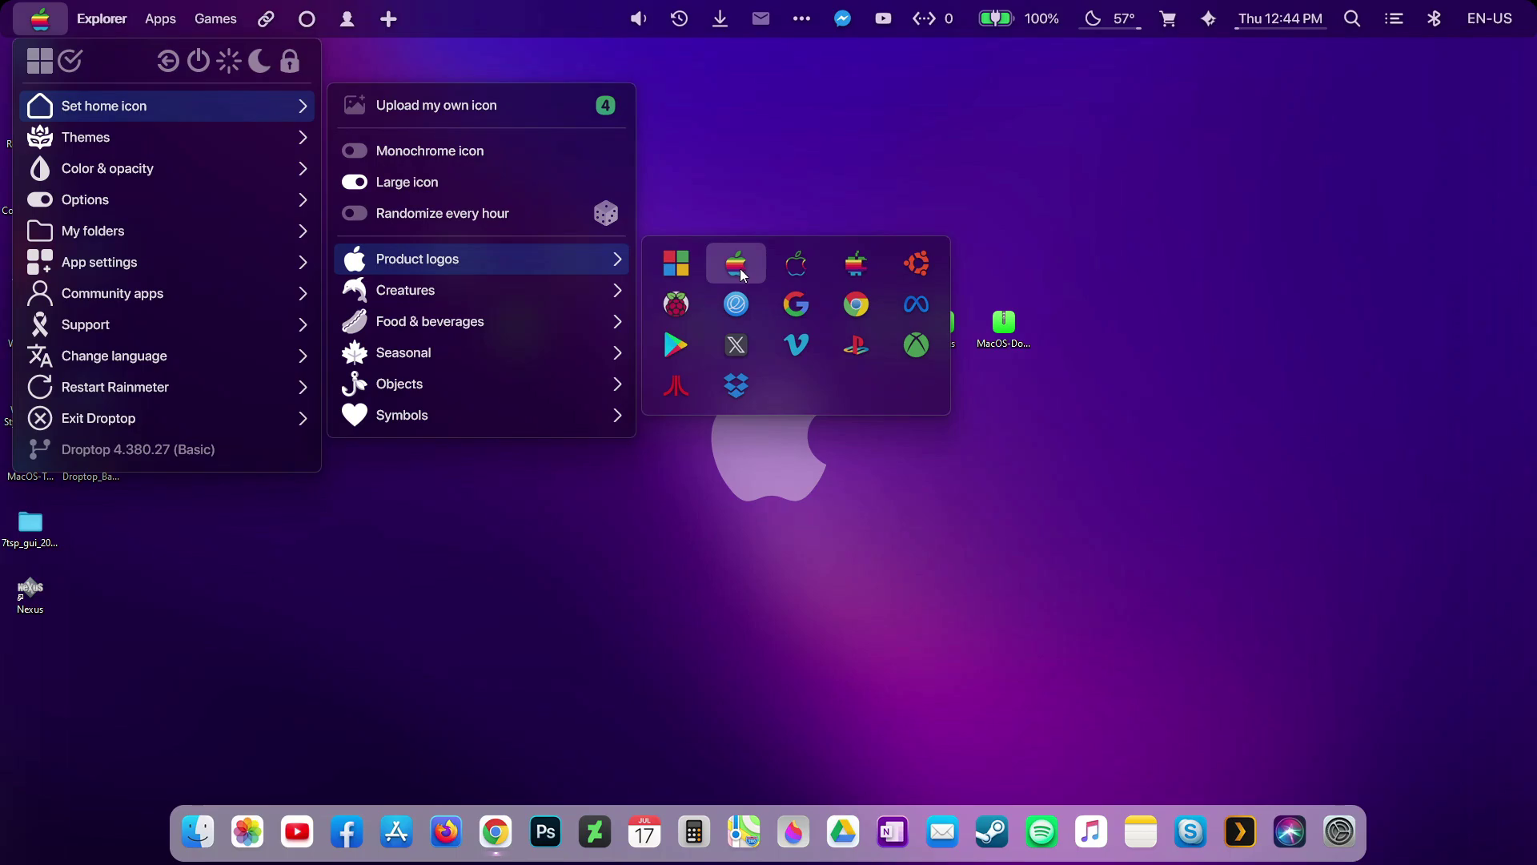
# Step: Close the Droptop home menu and hide all icons on the desktop
pyautogui.click(753, 192)
pyautogui.rightClick(345, 119)
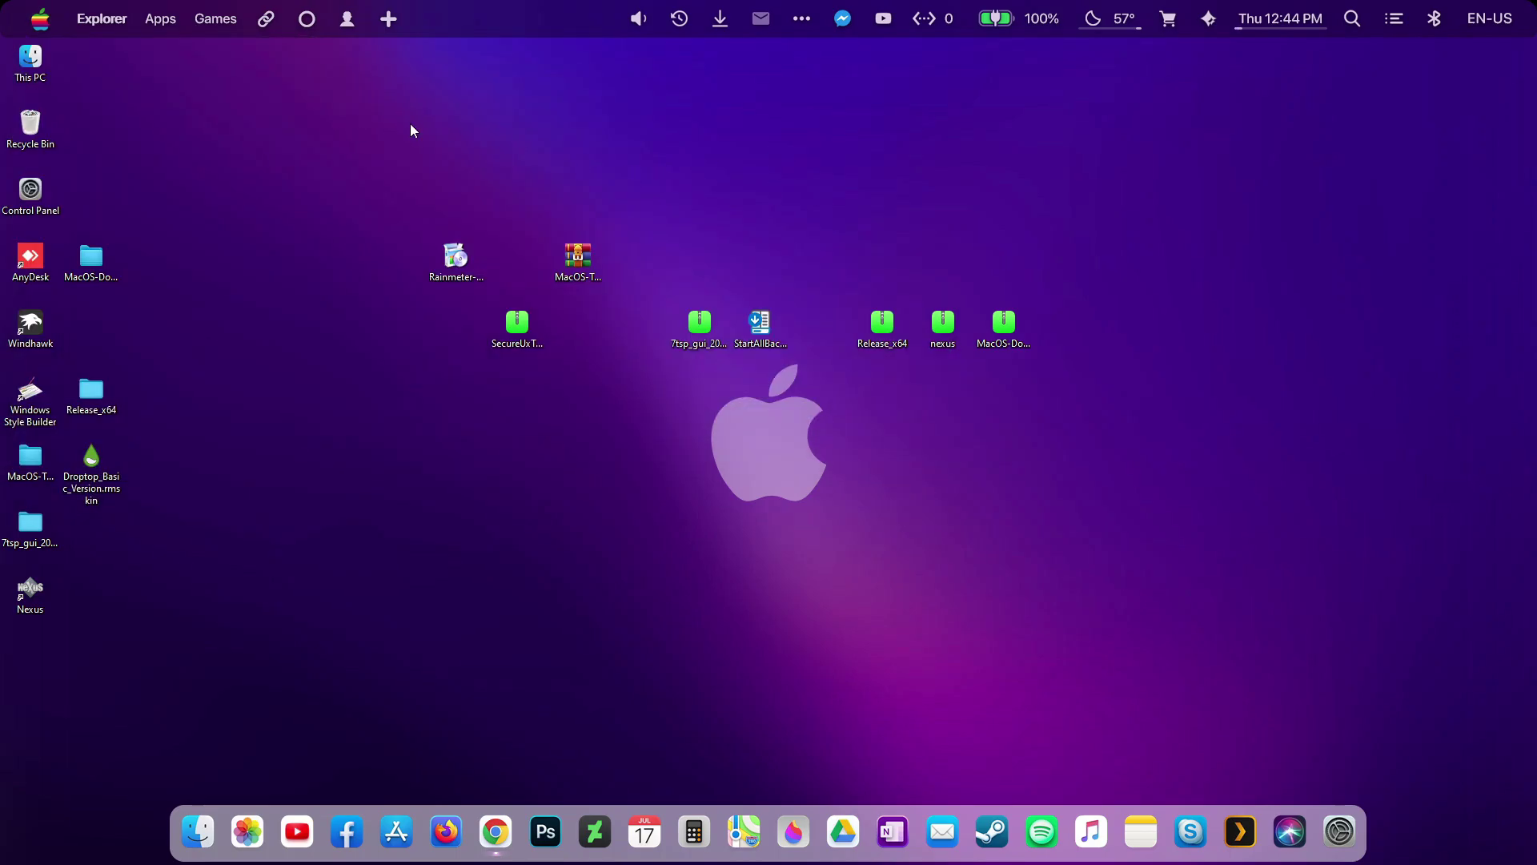
pyautogui.moveTo(420, 128)
pyautogui.click(613, 230)
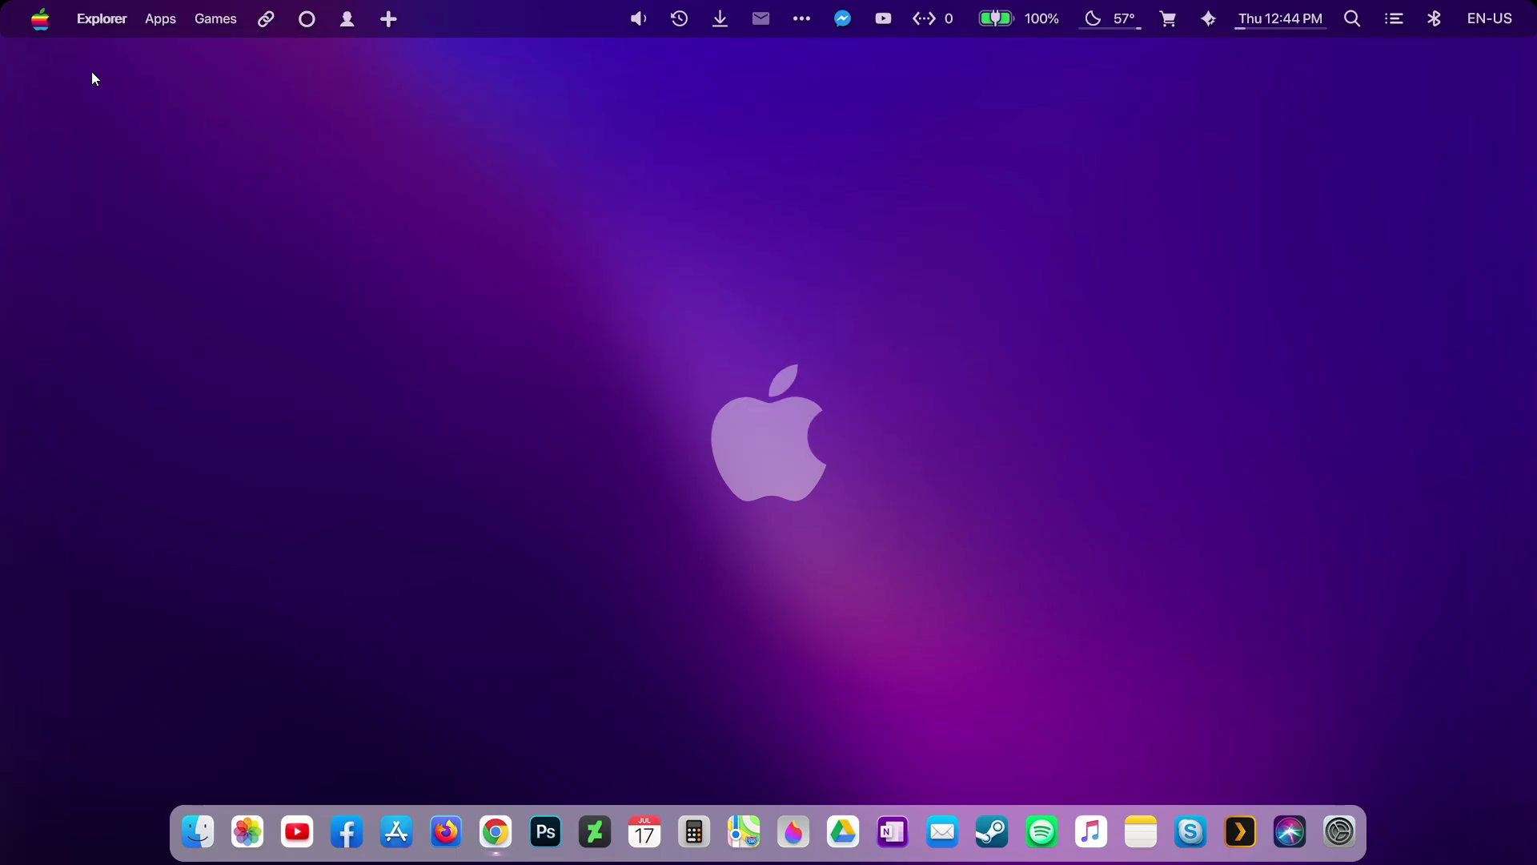
# Step: Look through the Droptop bar's home menu, its date and time calendar dropdown, and its three-dot menu
pyautogui.click(40, 19)
pyautogui.click(704, 187)
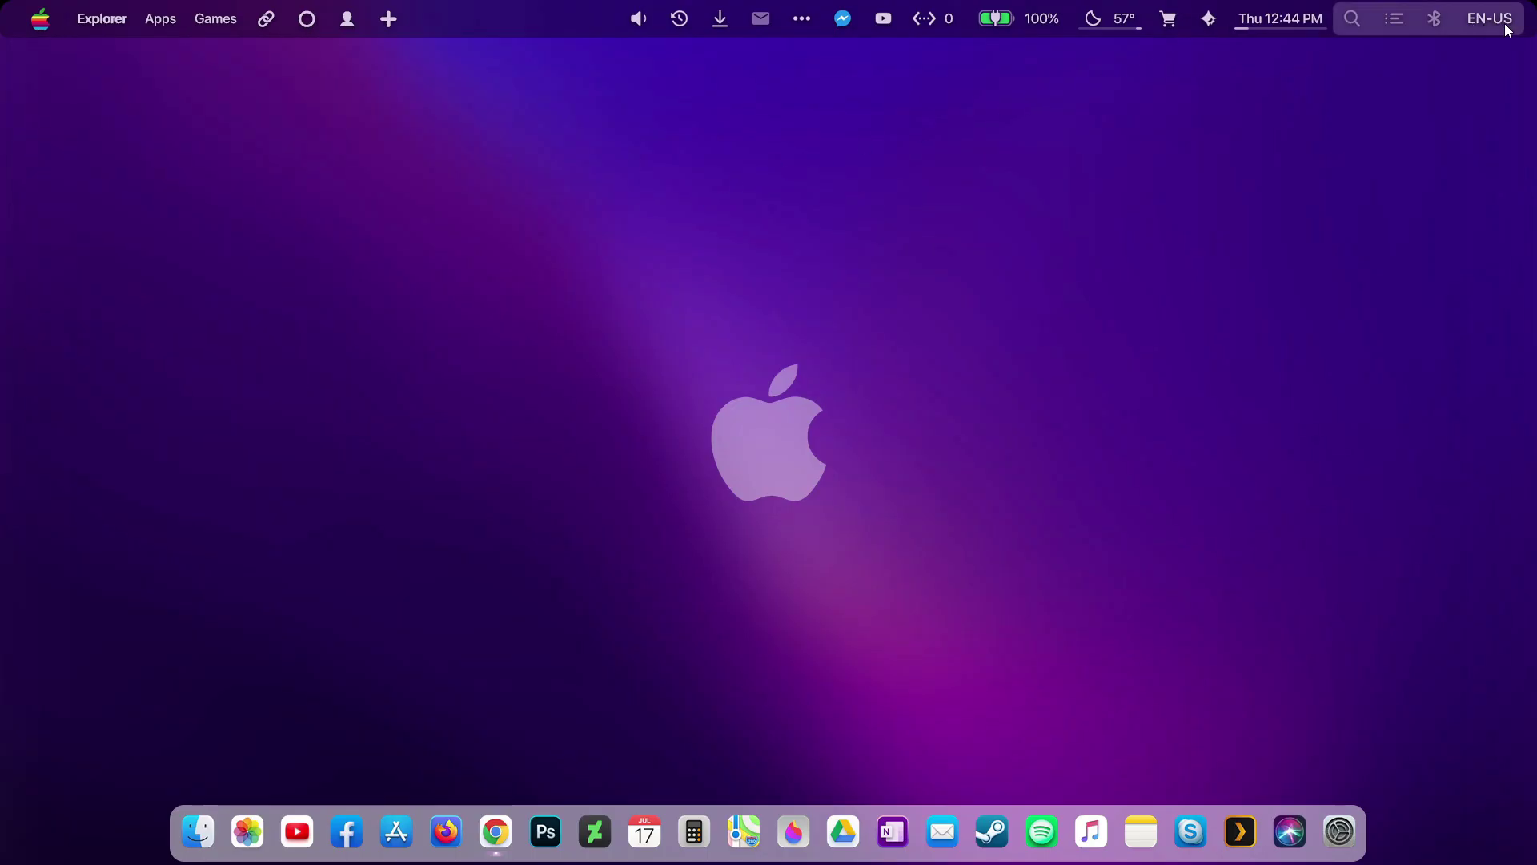
pyautogui.click(1279, 18)
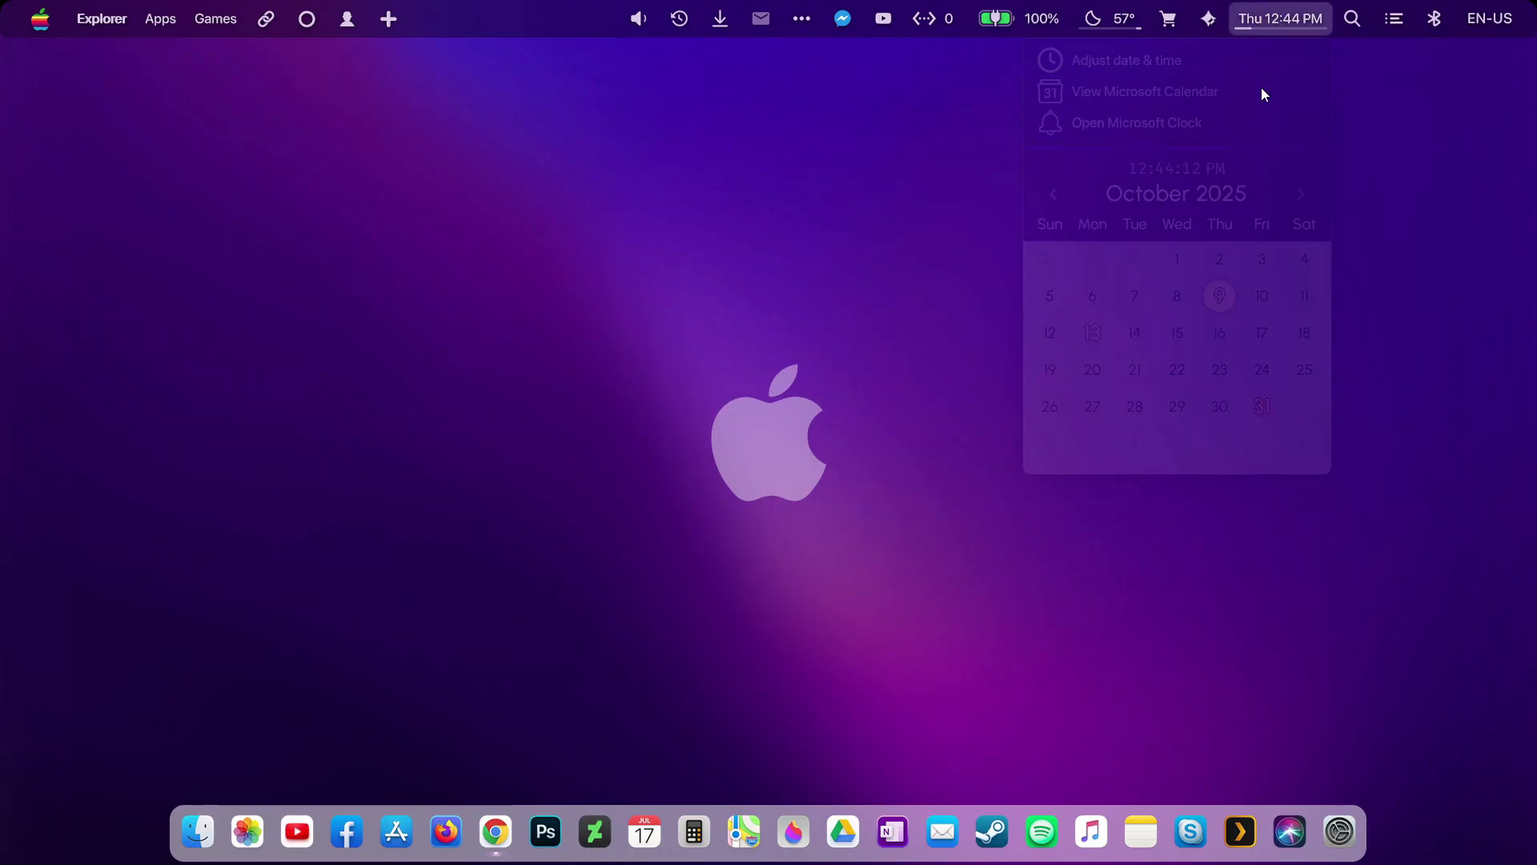
pyautogui.click(910, 218)
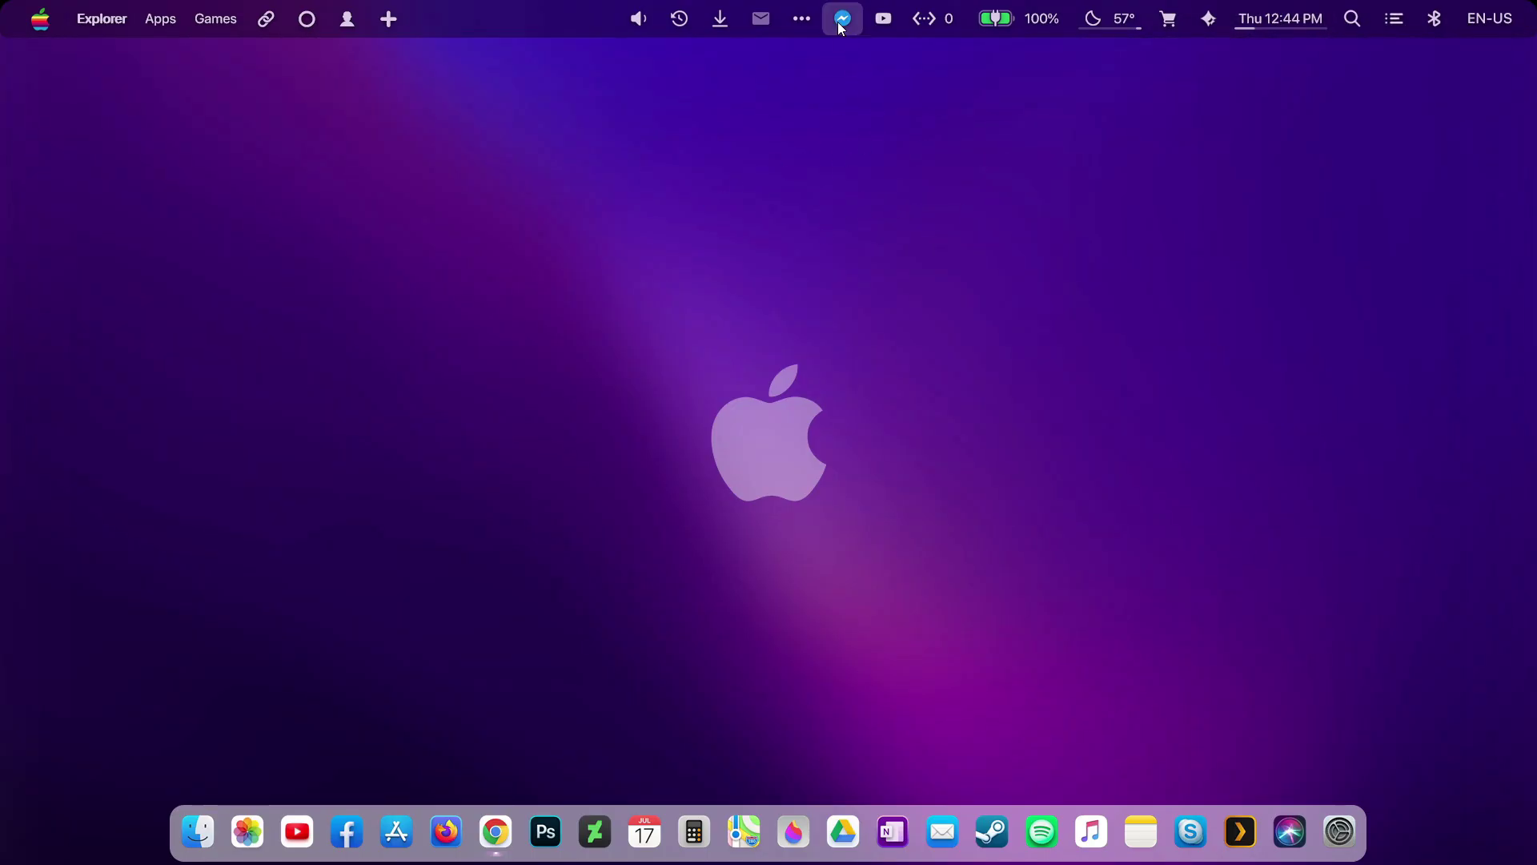
pyautogui.click(801, 18)
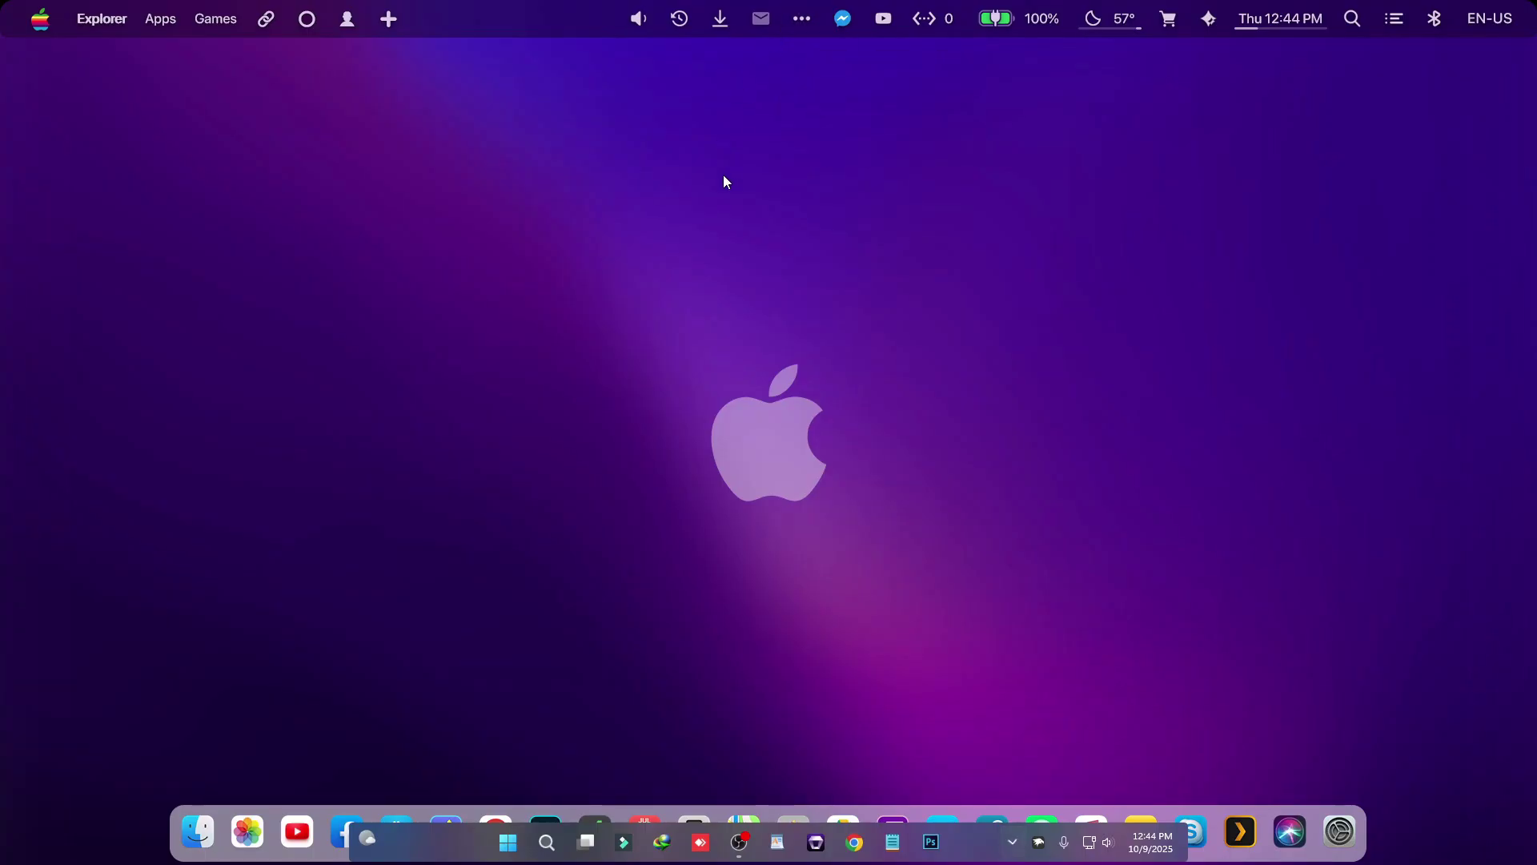